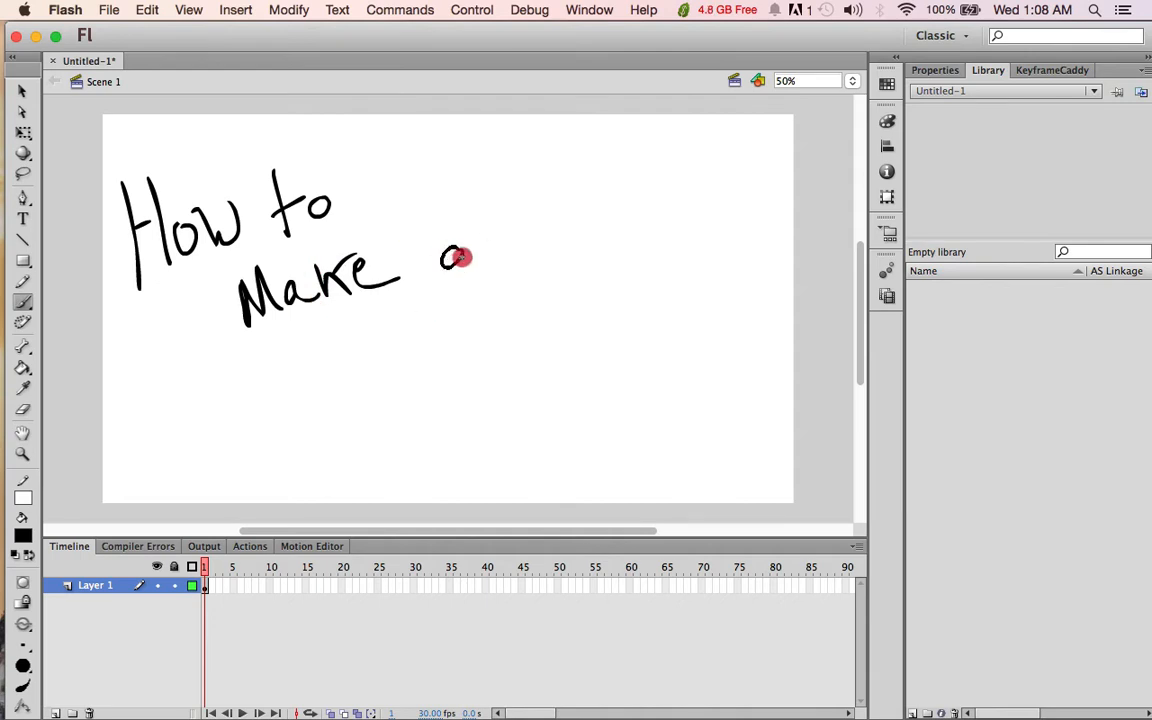
Step: Handwrite the title "How to Make a Flash Cartoon in 3 easy Steps" across the stage with the black Brush tool
key("super+z")
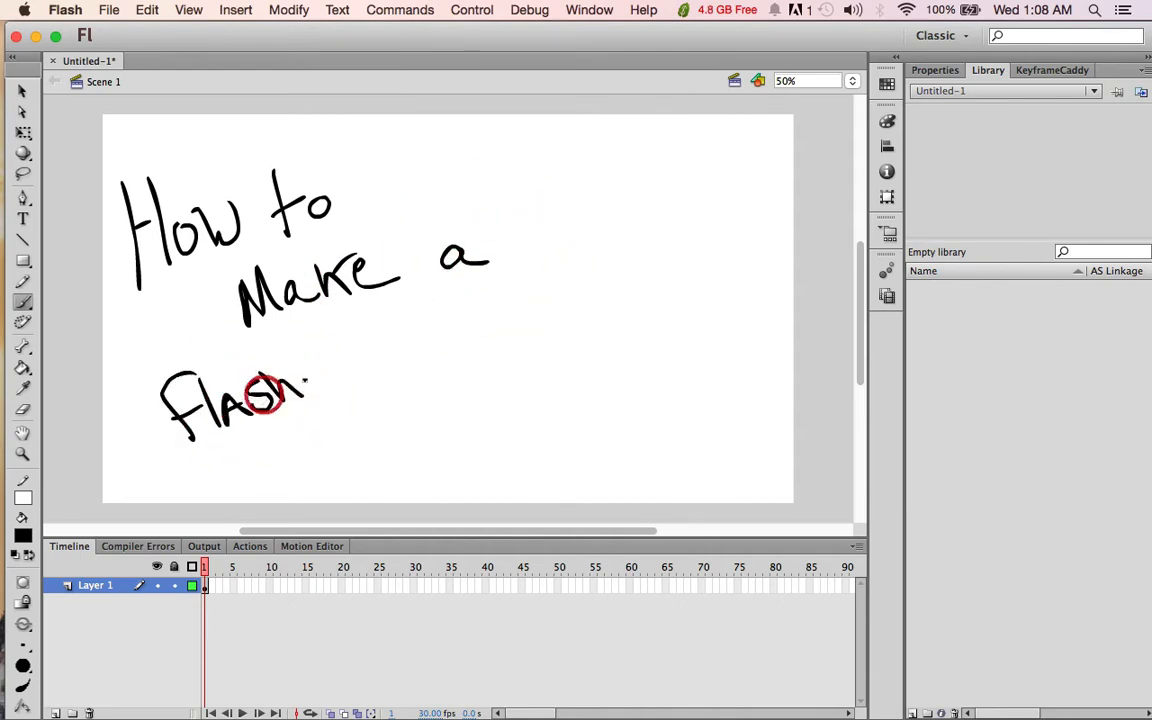
key("super+z")
key("super+z")
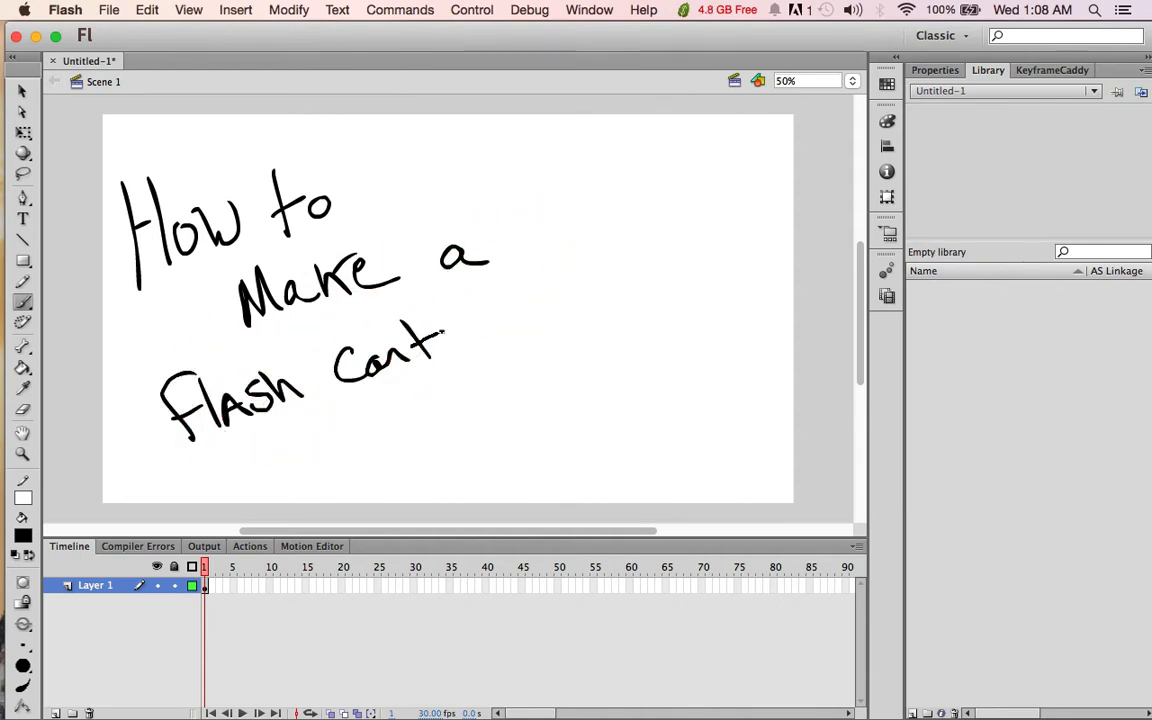
left_click_drag(570, 285, 627, 292)
left_click_drag(345, 440, 372, 476)
mouse_move(462, 432)
left_mouse_down()
mouse_move(520, 408)
mouse_move(588, 415)
left_mouse_up()
mouse_move(665, 388)
left_mouse_down()
mouse_move(624, 463)
mouse_move(709, 312)
left_mouse_up()
left_click_drag(690, 350, 722, 455)
mouse_move(712, 405)
left_mouse_down()
mouse_move(736, 351)
mouse_move(772, 395)
left_mouse_up()
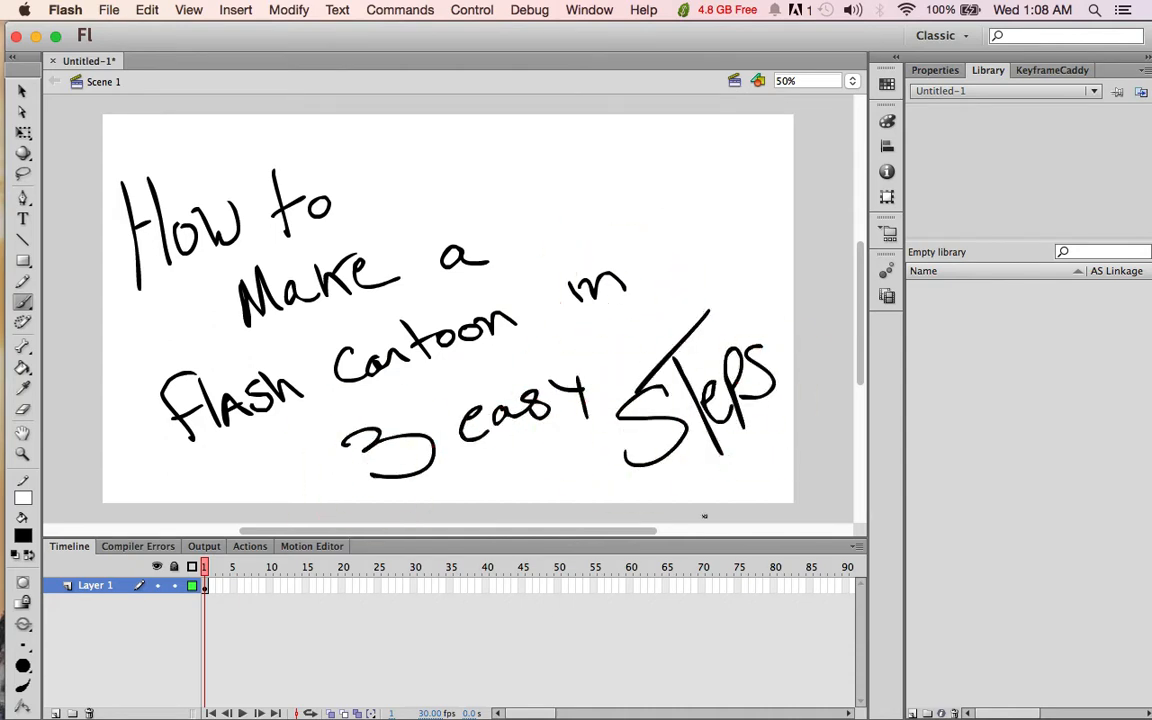
Step: Handwrite the heading "Step 1" near the upper edge of the stage and circle it
mouse_move(170, 147)
left_mouse_down()
mouse_move(194, 176)
mouse_move(121, 197)
left_mouse_up()
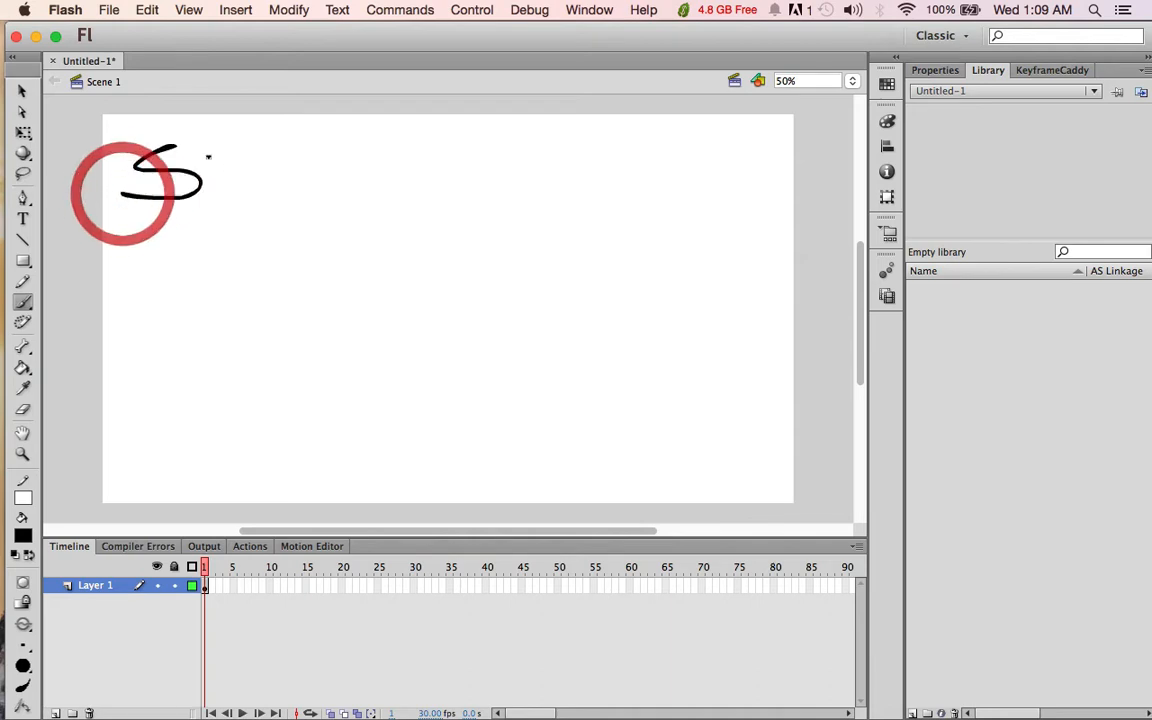
mouse_move(208, 132)
left_mouse_down()
mouse_move(218, 205)
mouse_move(251, 164)
mouse_move(285, 180)
mouse_move(384, 180)
left_mouse_up()
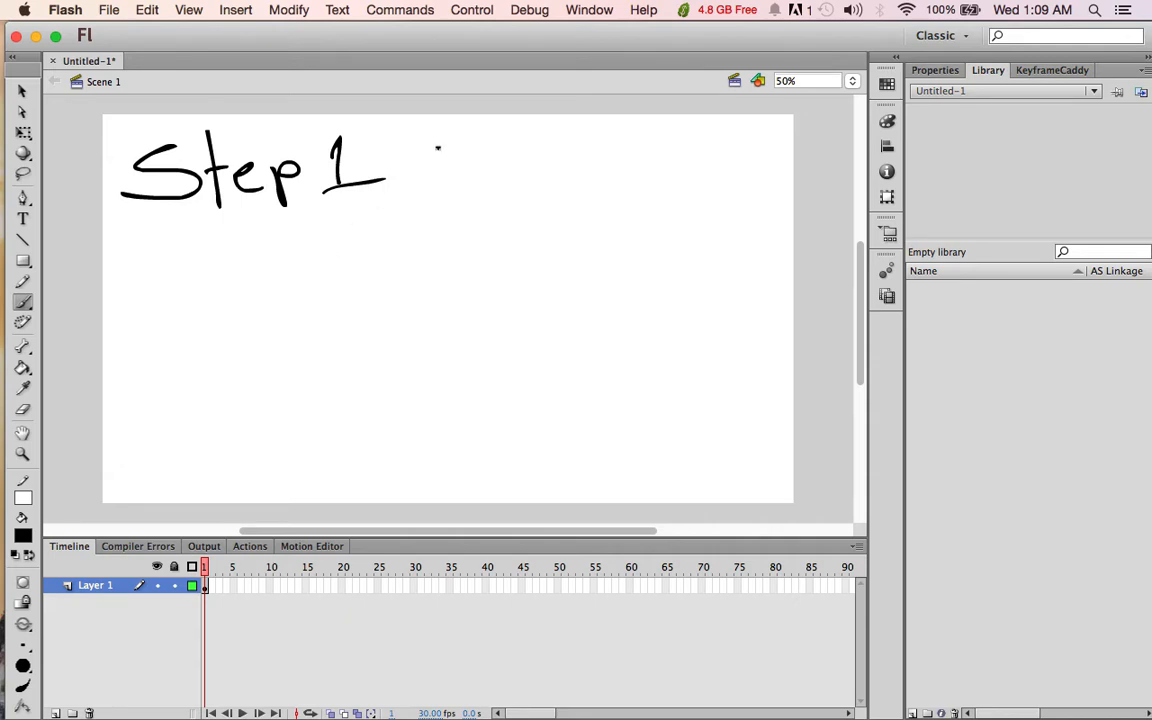
mouse_move(387, 116)
left_mouse_down()
mouse_move(93, 159)
mouse_move(478, 135)
mouse_move(390, 102)
left_mouse_up()
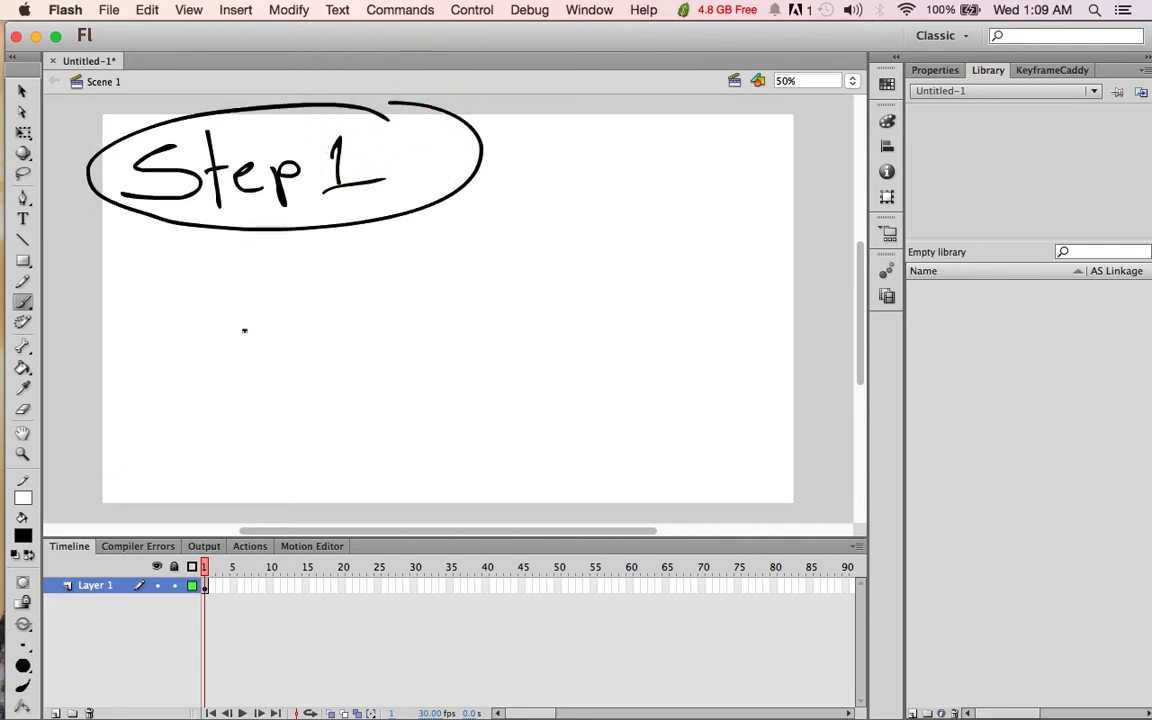
Step: Handwrite "Story Board!" in large letters across the stage beneath the Step 1 heading
left_click_drag(246, 330, 186, 396)
mouse_move(294, 291)
left_mouse_down()
mouse_move(303, 403)
mouse_move(331, 361)
left_mouse_up()
left_click_drag(352, 362, 347, 369)
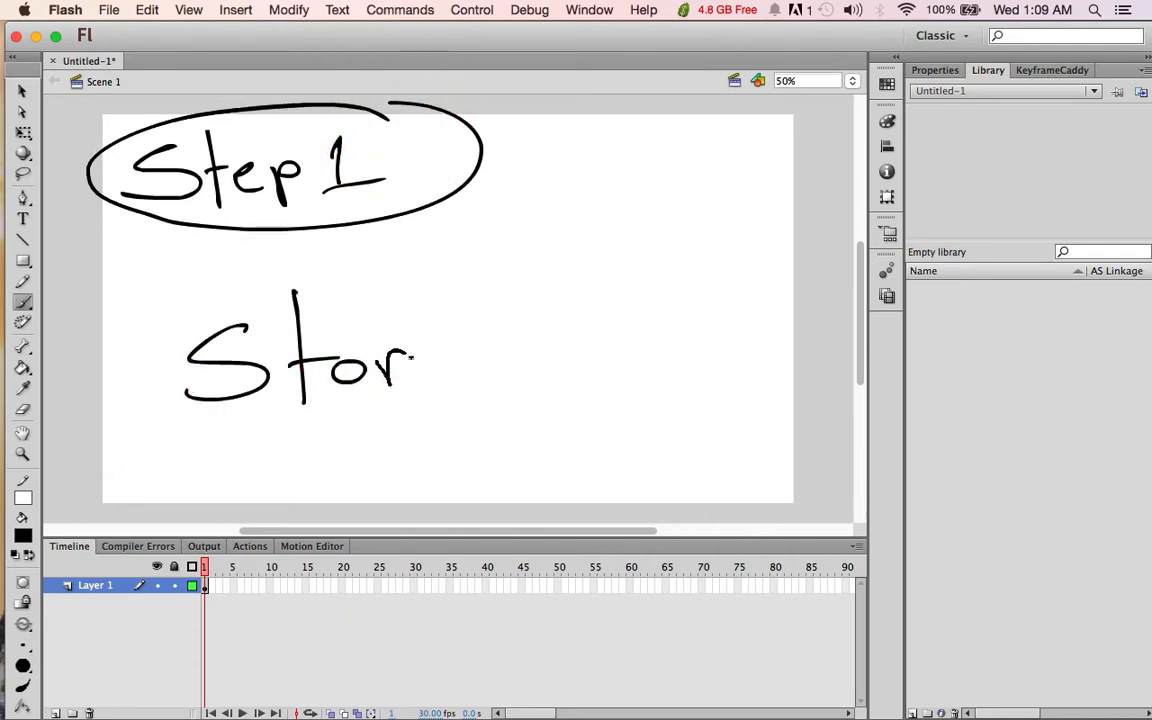
left_click_drag(420, 350, 455, 403)
mouse_move(510, 343)
left_mouse_down()
mouse_move(621, 388)
mouse_move(660, 379)
mouse_move(676, 334)
mouse_move(698, 389)
left_mouse_up()
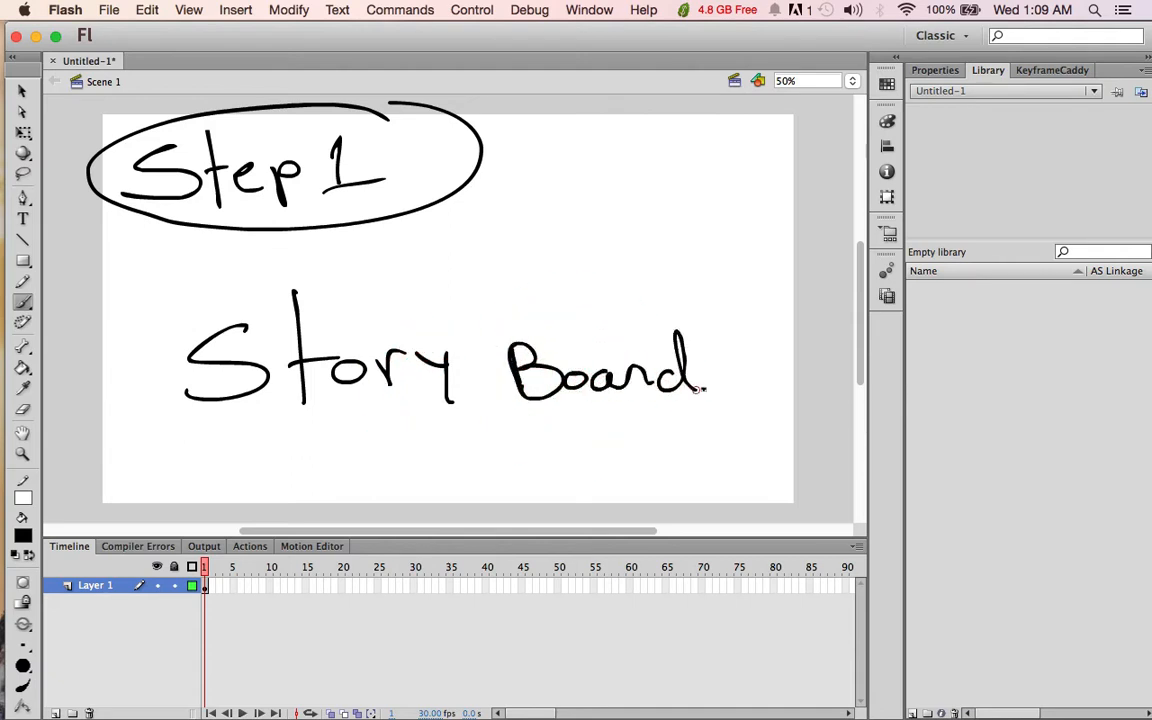
left_click_drag(731, 312, 737, 388)
left_click(736, 413)
Step: Clear the stage and brush a rectangular frame for the first storyboard panel near its upper-left corner
left_click(28, 91)
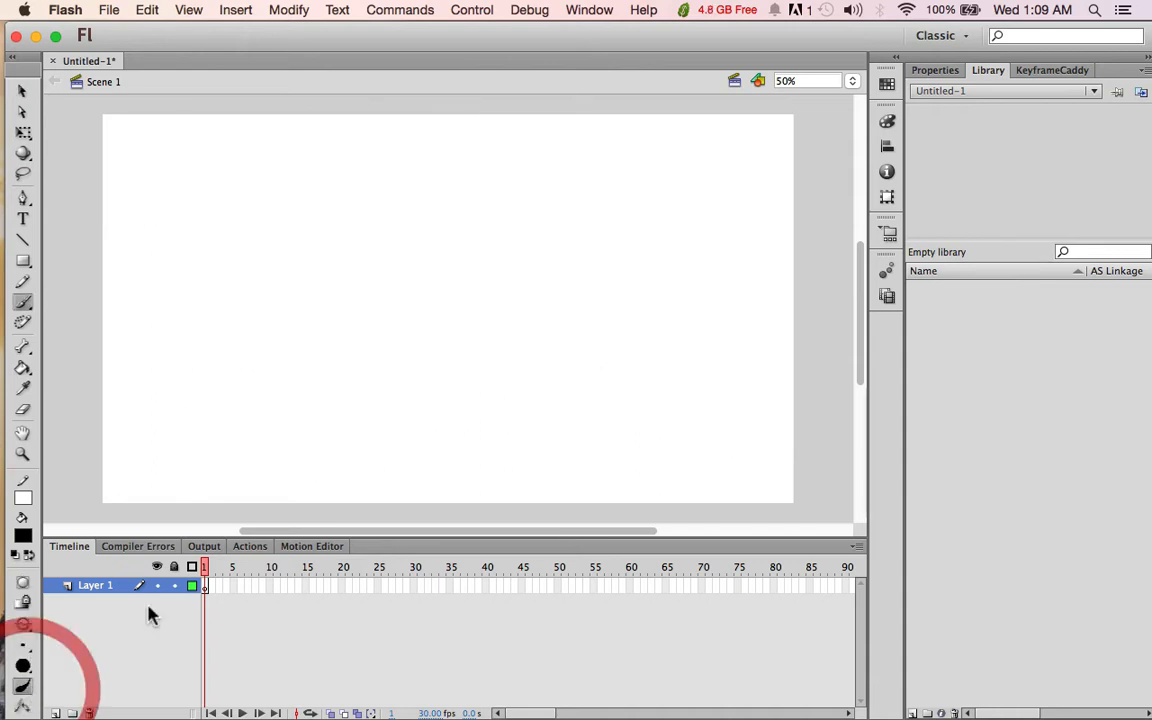
left_click_drag(137, 161, 136, 244)
left_click_drag(141, 262, 258, 252)
left_click_drag(266, 149, 267, 243)
mouse_move(145, 153)
left_mouse_down()
mouse_move(248, 150)
mouse_move(222, 214)
mouse_move(225, 241)
mouse_move(238, 242)
left_mouse_up()
Step: Sketch a standing spiky-haired character and a shining rock inside the first panel, and number it 1
key("super+z")
key("super+z")
key("super+z")
mouse_move(240, 206)
left_mouse_down()
mouse_move(250, 224)
mouse_move(228, 179)
mouse_move(232, 200)
left_mouse_up()
key("super+z")
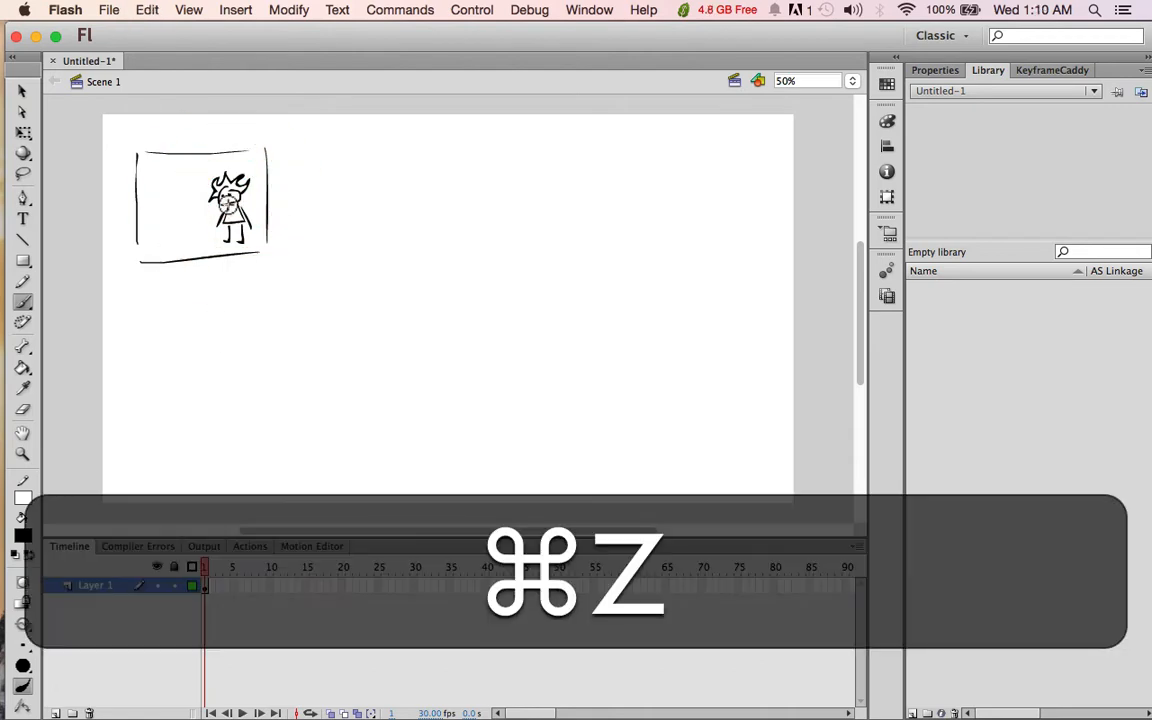
left_click_drag(145, 248, 164, 247)
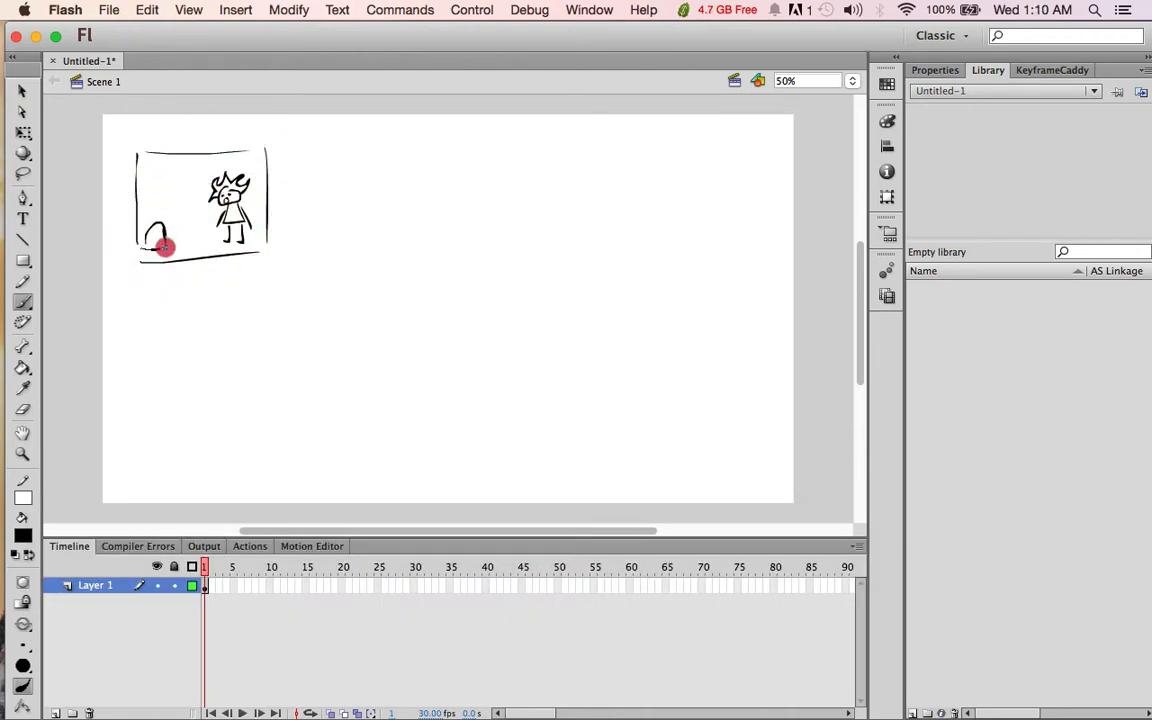
left_click_drag(157, 175, 158, 172)
Step: Draw a second storyboard panel beside the first, with the spiky-haired character standing across from the shining rock
mouse_move(338, 141)
left_mouse_down()
mouse_move(337, 219)
mouse_move(463, 139)
mouse_move(338, 140)
left_mouse_up()
mouse_move(424, 181)
left_mouse_down()
mouse_move(427, 237)
mouse_move(440, 236)
left_mouse_up()
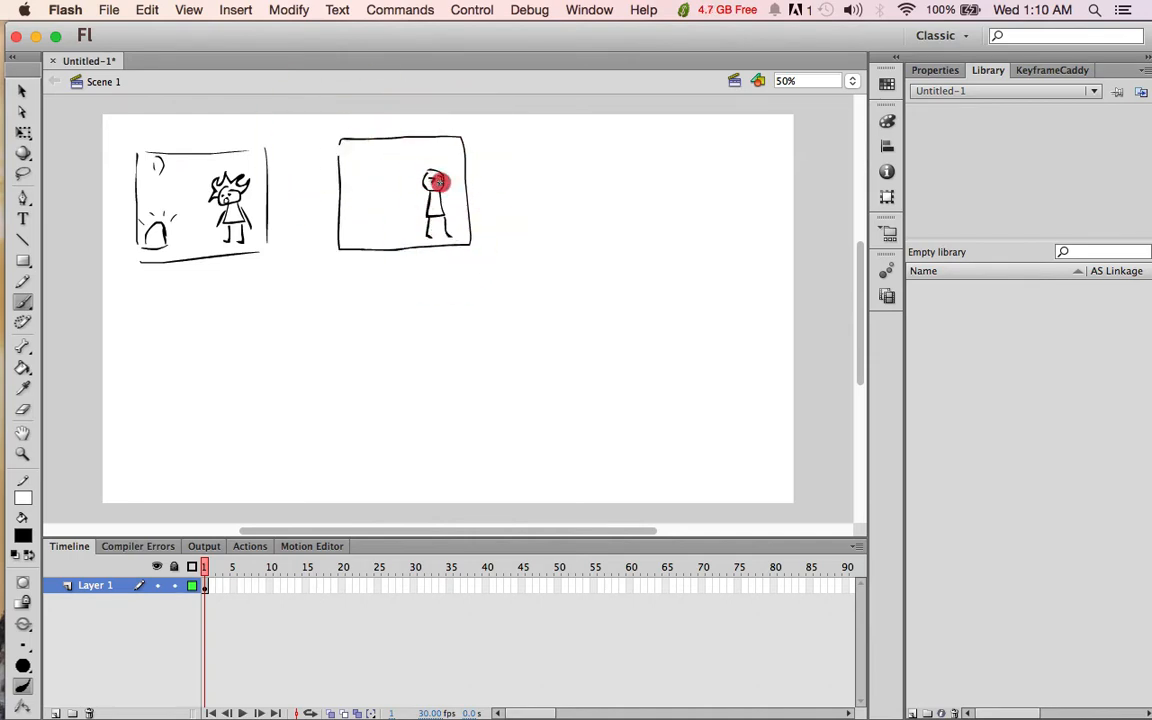
mouse_move(437, 181)
left_mouse_down()
mouse_move(411, 180)
mouse_move(452, 170)
mouse_move(409, 206)
mouse_move(456, 198)
left_mouse_up()
key("super+z")
key("super+z")
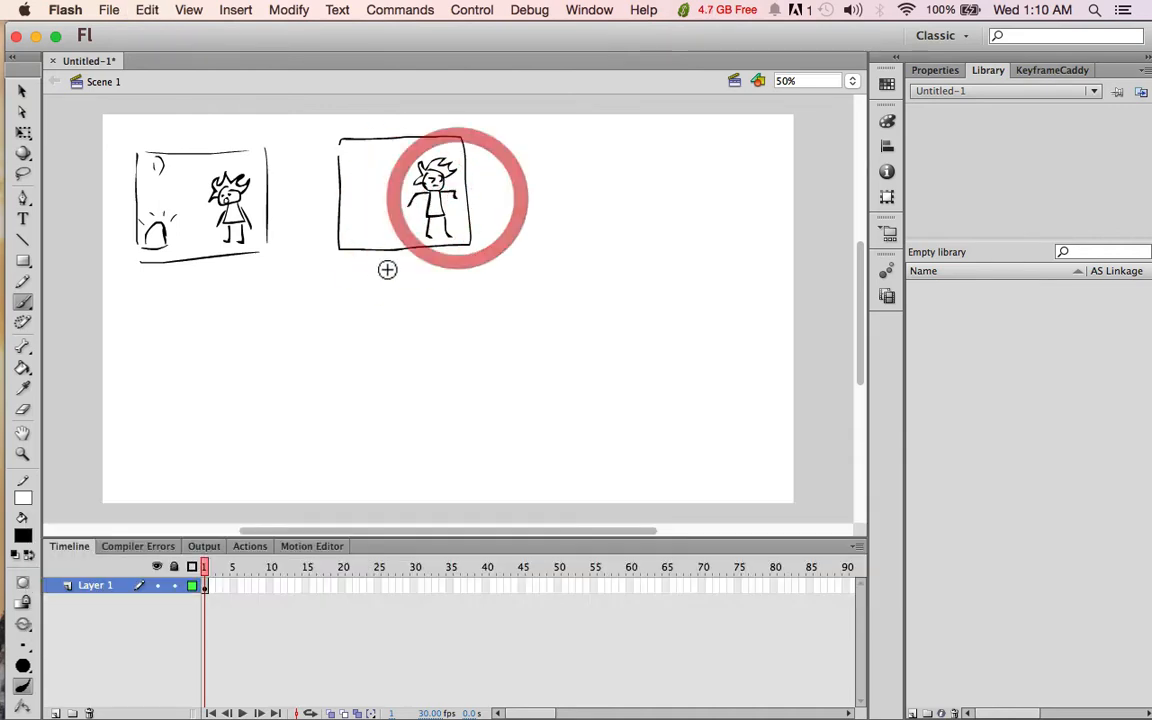
mouse_move(349, 231)
left_mouse_down()
mouse_move(361, 213)
mouse_move(380, 232)
left_mouse_up()
left_click_drag(362, 124, 372, 133)
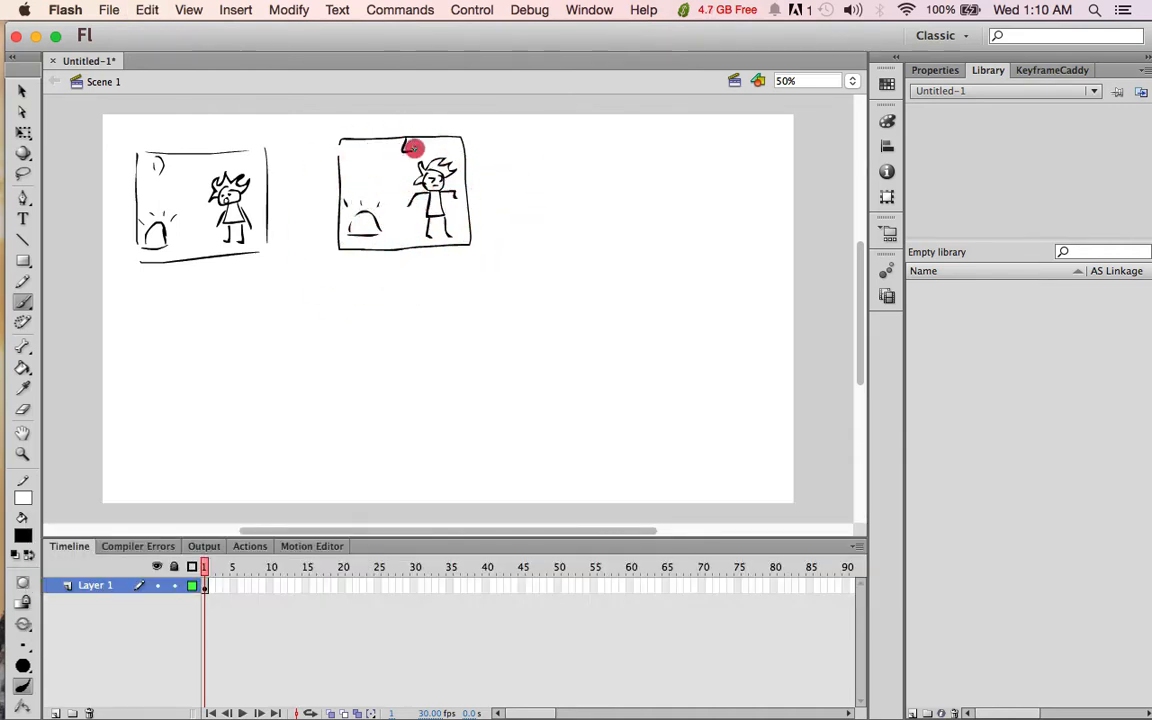
Step: Annotate the second panel with "Looks Both ways" and mark it with a circled 2
key("super+z")
left_click_drag(489, 124, 501, 138)
mouse_move(509, 129)
left_mouse_down()
mouse_move(489, 163)
mouse_move(525, 146)
mouse_move(530, 180)
left_mouse_up()
left_click_drag(351, 156, 352, 148)
left_click_drag(349, 156, 360, 167)
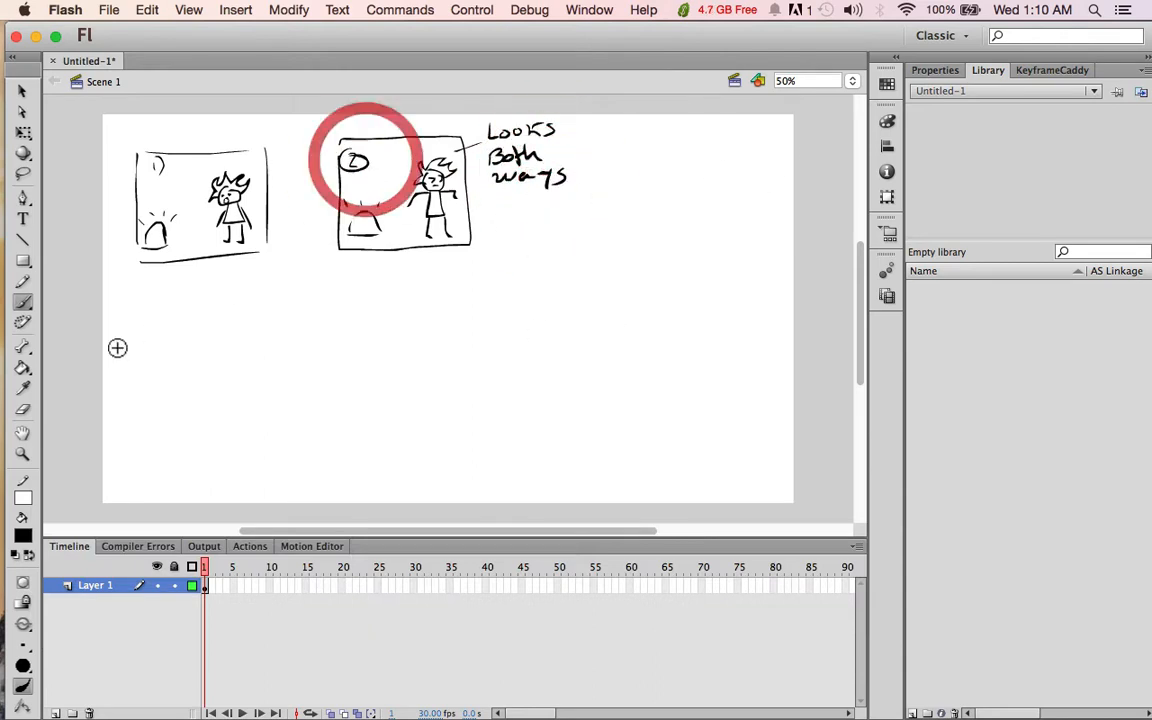
Step: Draw a third storyboard panel below the first, showing the wide-eyed character crouching close to the rock
mouse_move(134, 314)
left_mouse_down()
mouse_move(252, 398)
mouse_move(140, 298)
left_mouse_up()
key("super+z")
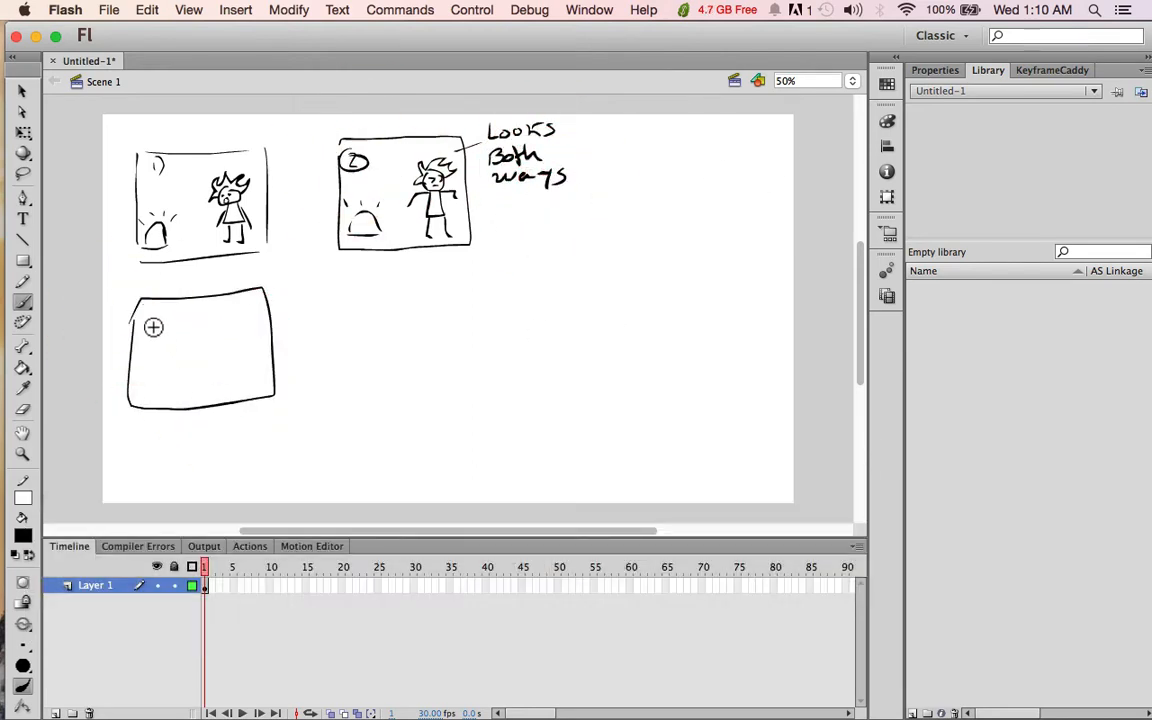
left_click_drag(180, 337, 199, 388)
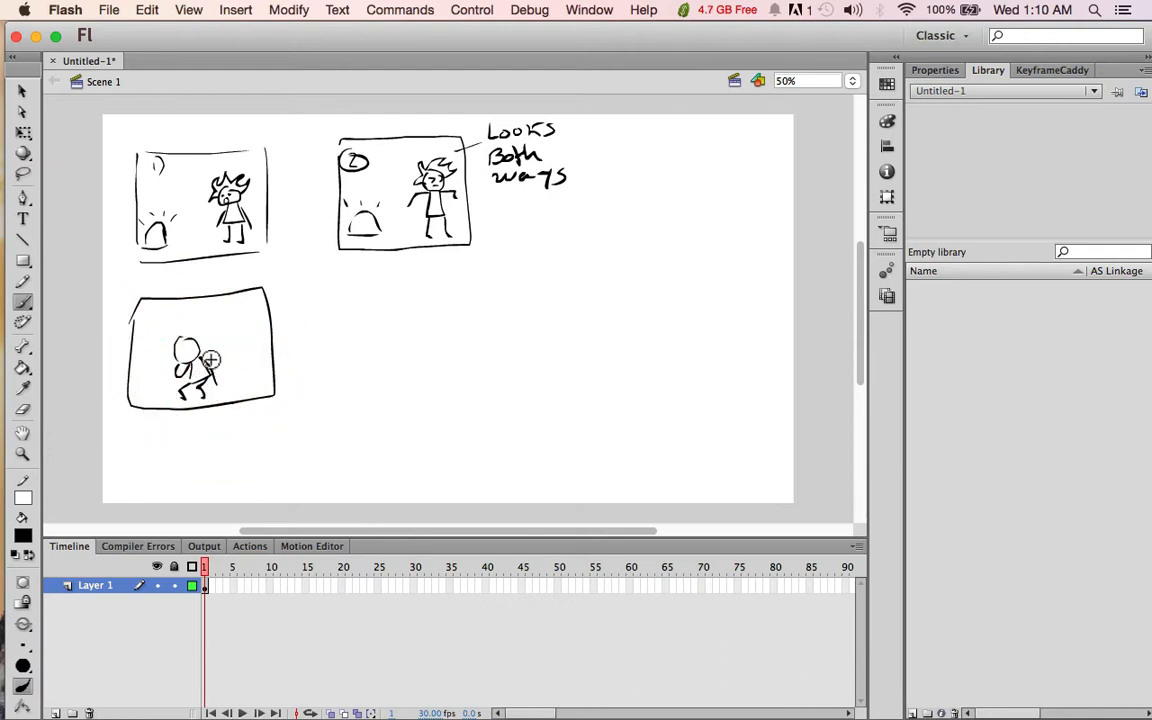
left_click(176, 355)
key("super+z")
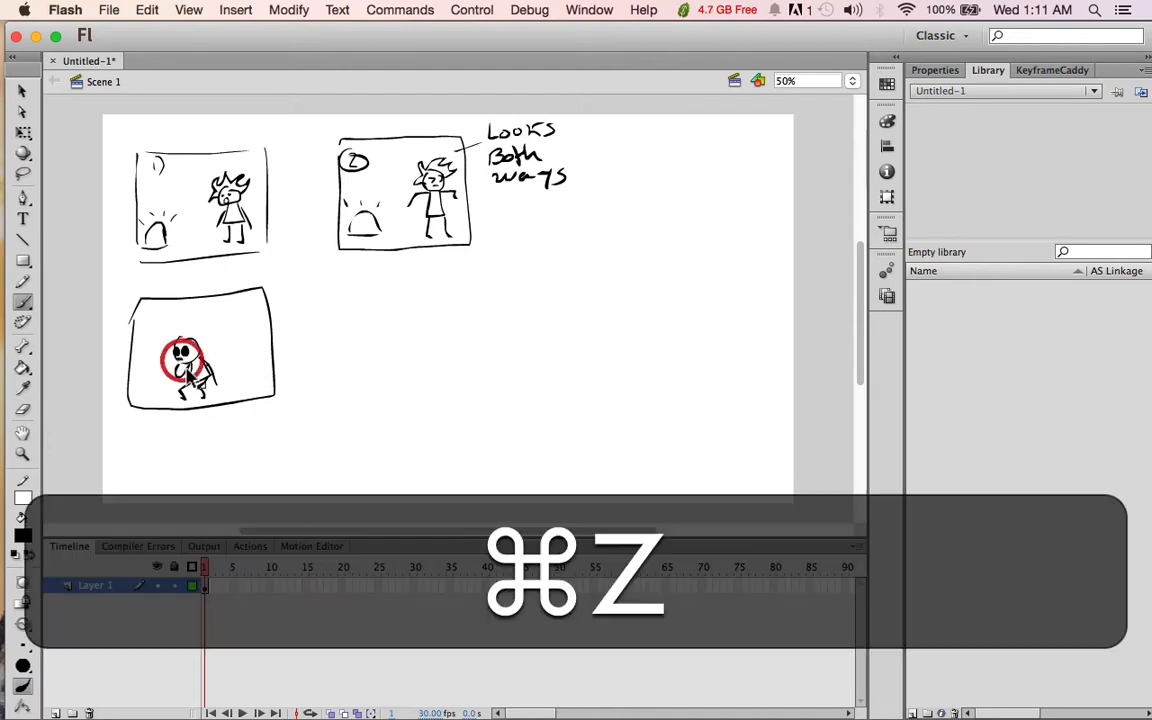
mouse_move(165, 343)
left_mouse_down()
mouse_move(179, 325)
mouse_move(204, 350)
left_mouse_up()
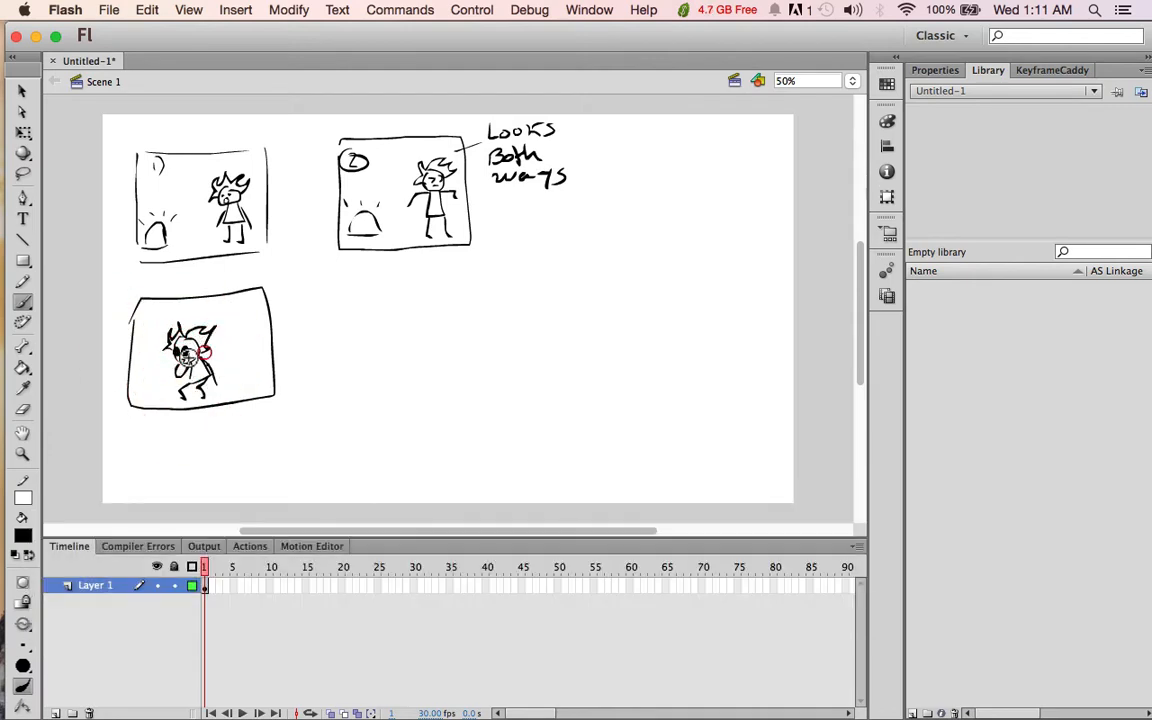
left_click_drag(132, 396, 157, 398)
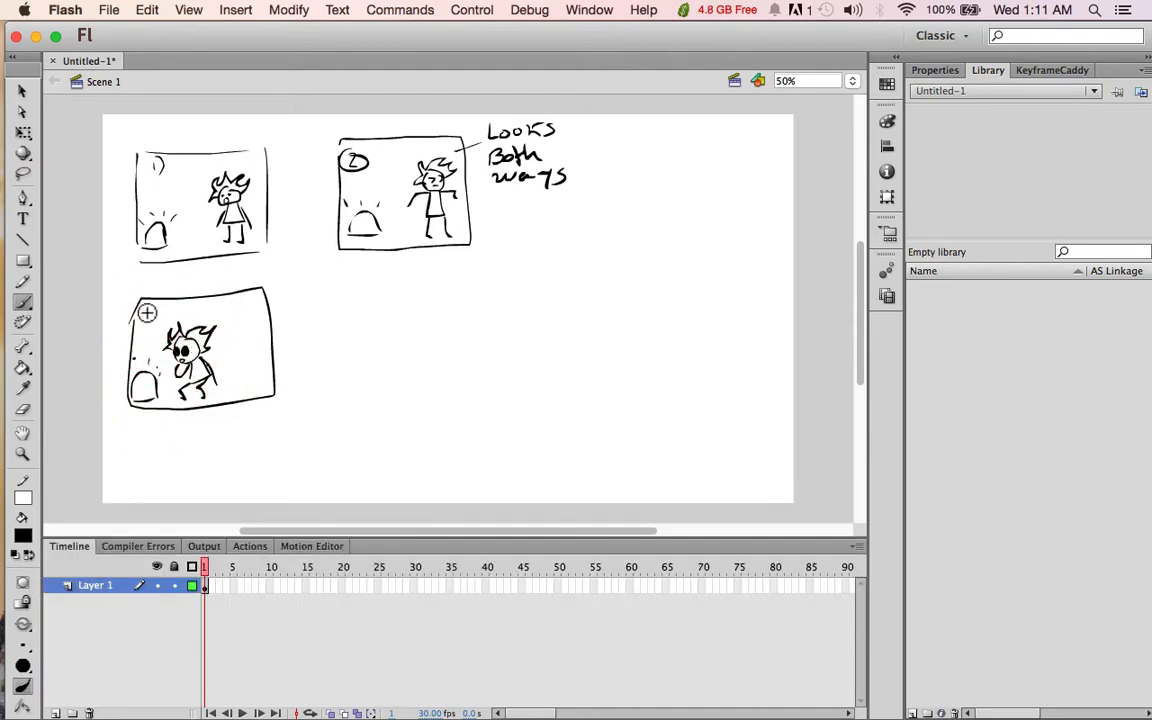
Step: Number the third panel 3 and annotate it with "Stare At Rock" using a leader line
left_click_drag(147, 313, 147, 325)
left_click_drag(155, 306, 156, 329)
left_click_drag(240, 320, 271, 303)
left_click_drag(289, 283, 278, 300)
mouse_move(296, 275)
left_mouse_down()
mouse_move(296, 298)
mouse_move(327, 286)
mouse_move(332, 296)
left_mouse_up()
left_click_drag(283, 315, 295, 325)
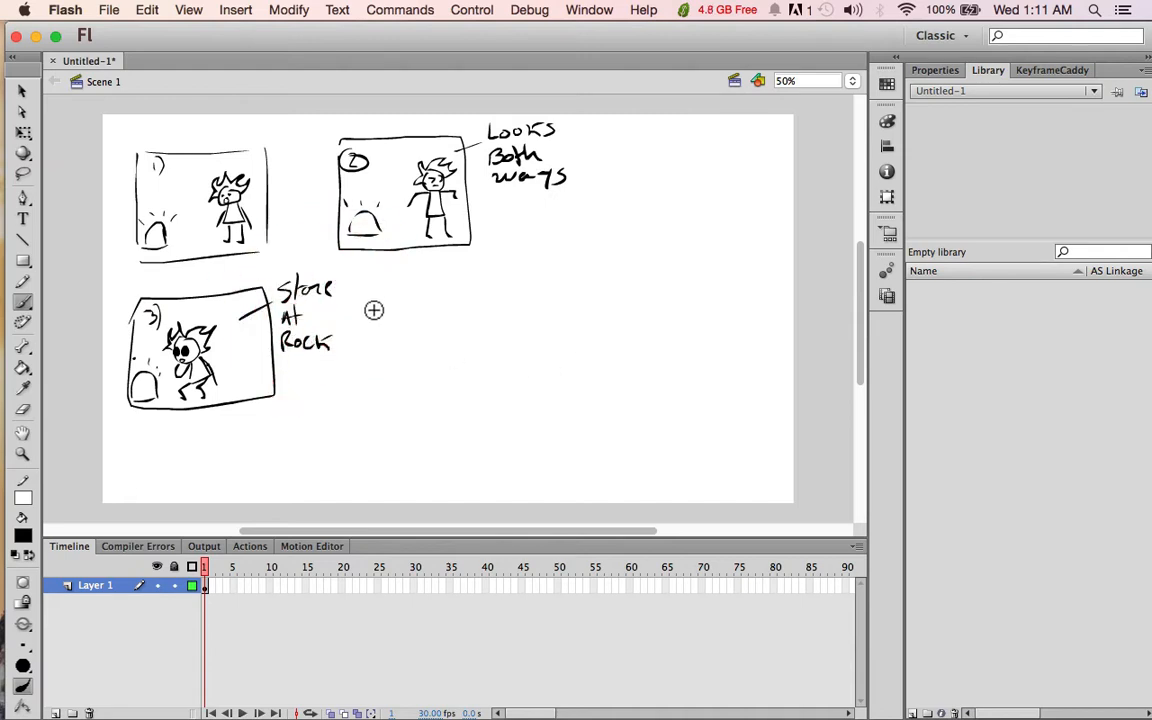
Step: Draw the frame of a fourth storyboard panel below the second one and number it 4
key("super+z")
mouse_move(375, 286)
left_mouse_down()
mouse_move(474, 397)
mouse_move(429, 379)
mouse_move(487, 378)
left_mouse_up()
key("super+z")
mouse_move(349, 293)
left_mouse_down()
mouse_move(347, 381)
mouse_move(484, 381)
left_mouse_up()
left_click_drag(477, 288, 470, 379)
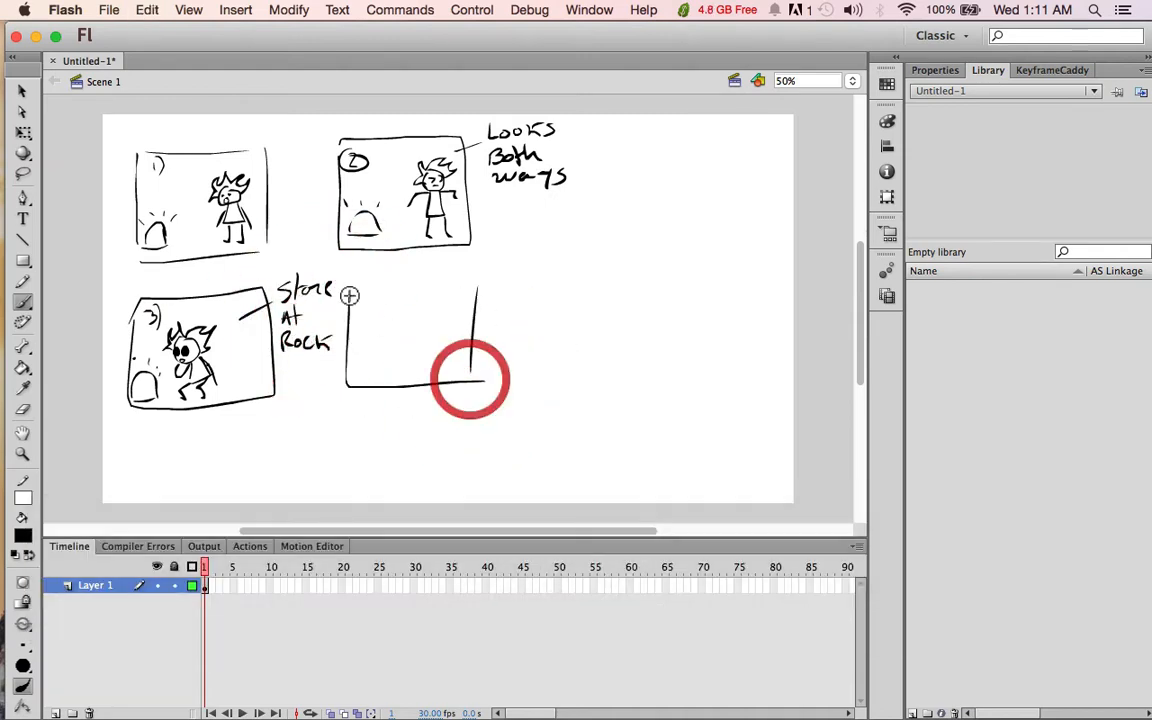
mouse_move(349, 287)
left_mouse_down()
mouse_move(495, 284)
mouse_move(370, 310)
left_mouse_up()
mouse_move(366, 293)
left_mouse_down()
mouse_move(366, 318)
mouse_move(408, 315)
left_mouse_up()
Step: Sketch the smiling character holding the rock overhead in the fourth panel, with a leader line for its note
key("super+z")
left_click_drag(408, 337, 423, 353)
mouse_move(405, 356)
left_mouse_down()
mouse_move(398, 375)
mouse_move(427, 375)
left_mouse_up()
mouse_move(407, 335)
left_mouse_down()
mouse_move(400, 306)
mouse_move(438, 307)
mouse_move(420, 322)
mouse_move(515, 294)
left_mouse_up()
key("super+z")
Step: Handwrite the note "Pick up Rock" beside the fourth panel
left_click_drag(516, 278, 519, 287)
left_click_drag(530, 278, 530, 288)
left_click_drag(548, 276, 543, 287)
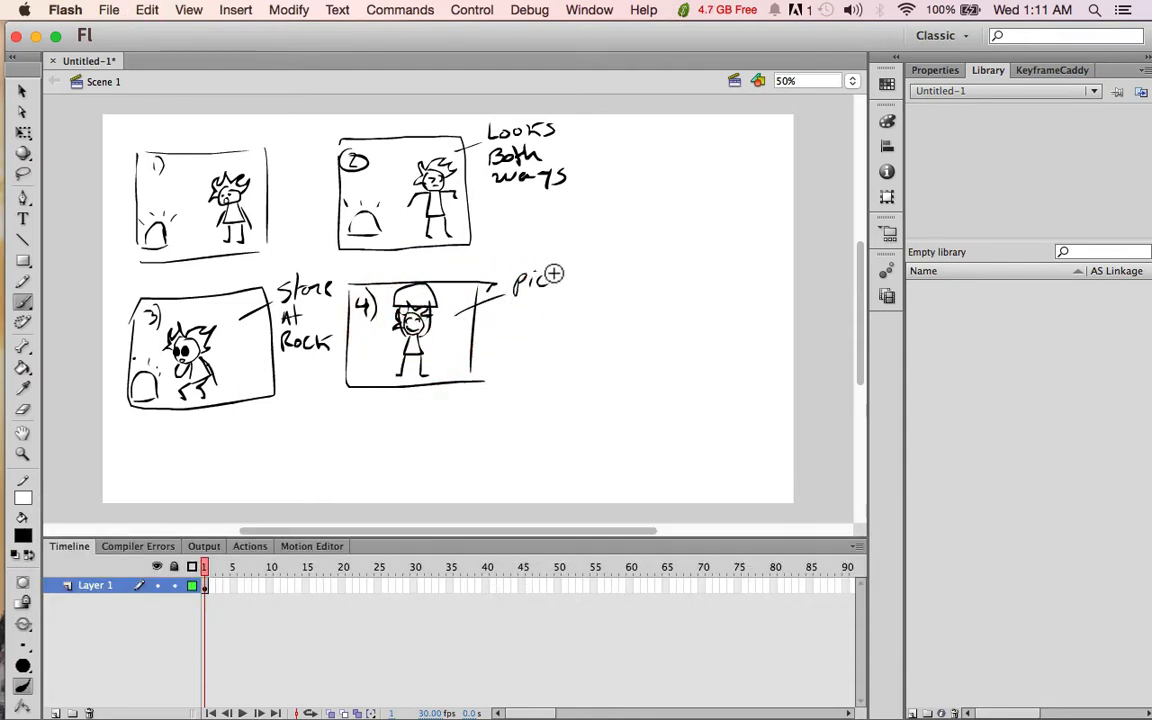
left_click_drag(525, 335, 533, 342)
left_click_drag(540, 332, 538, 334)
left_click_drag(553, 330, 551, 341)
left_click_drag(560, 326, 575, 340)
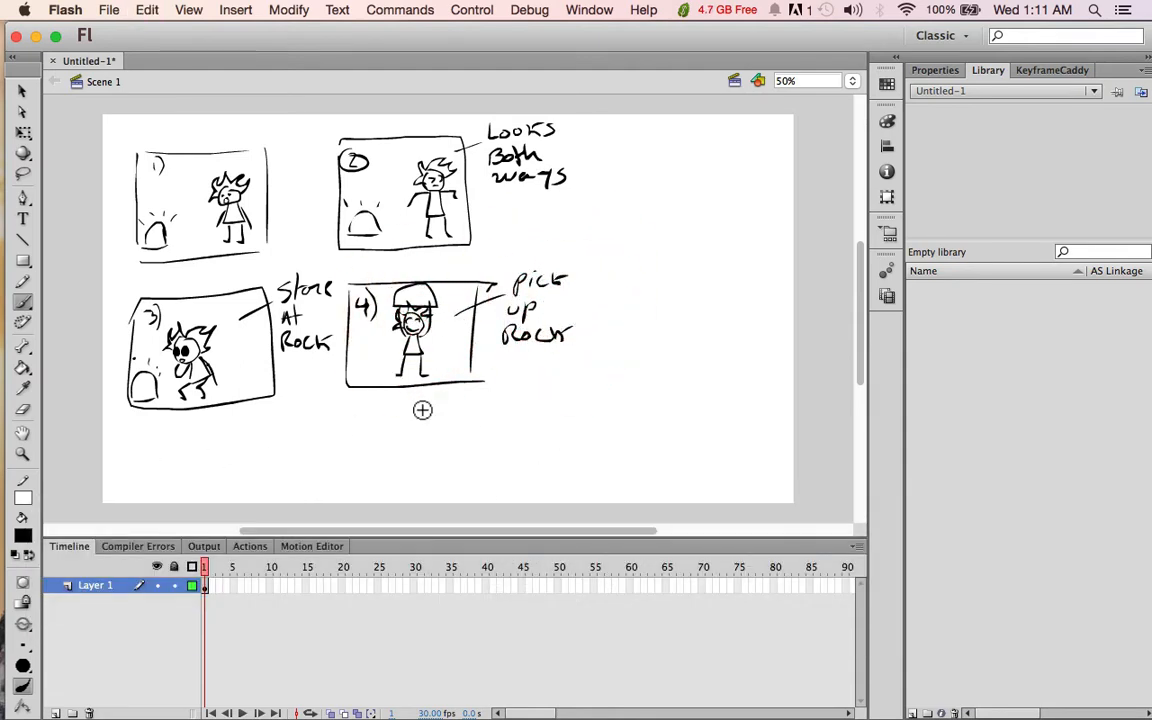
Step: Draw a short dash and handwrite "final" below the fourth panel
left_click_drag(355, 455, 420, 455)
mouse_move(462, 426)
left_mouse_down()
mouse_move(449, 470)
mouse_move(462, 446)
left_mouse_up()
left_click_drag(467, 447, 468, 460)
left_click_drag(474, 460, 489, 460)
left_click_drag(502, 449, 506, 461)
left_click_drag(512, 428, 514, 461)
left_click(532, 458)
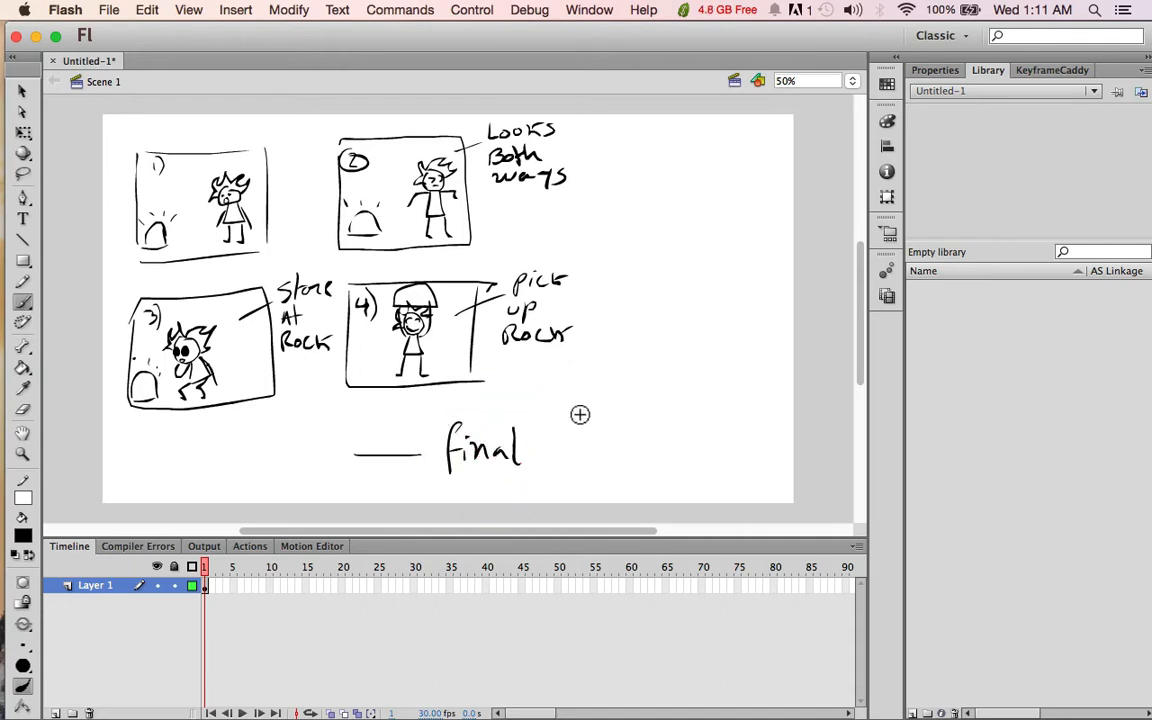
Step: Draw the final storyboard panel in the stage's lower-right area, showing the rock surrounded by round dust clouds
left_click_drag(573, 380, 571, 480)
mouse_move(572, 380)
left_mouse_down()
mouse_move(705, 385)
mouse_move(716, 479)
left_mouse_up()
left_click_drag(585, 495, 732, 491)
mouse_move(628, 419)
left_mouse_down()
mouse_move(619, 472)
mouse_move(668, 480)
left_mouse_up()
left_click_drag(619, 474, 740, 472)
Step: Number the final panel 5 and annotate it with "Rock crushed!" using a leader line
left_click_drag(697, 415, 738, 399)
left_click_drag(671, 325, 672, 345)
left_click_drag(672, 326, 690, 345)
left_click_drag(699, 331, 698, 333)
left_click_drag(714, 331, 712, 342)
left_click_drag(721, 325, 722, 344)
left_click_drag(732, 328, 735, 345)
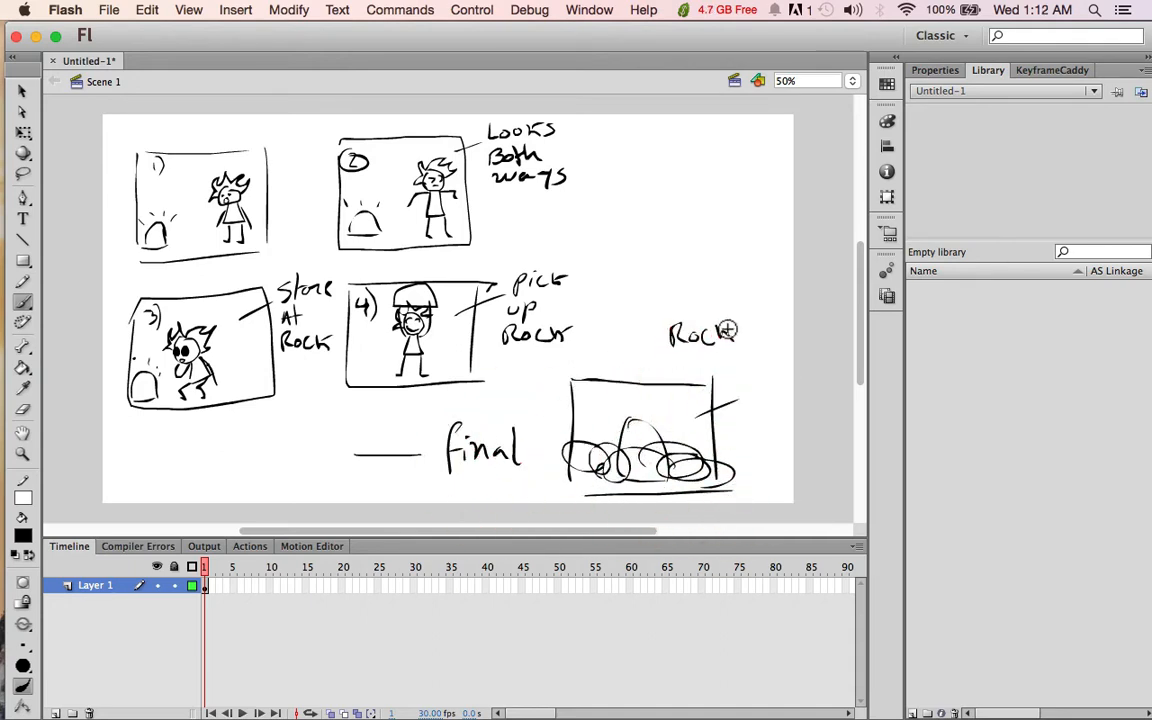
left_click_drag(603, 401, 598, 406)
left_click_drag(714, 358, 713, 372)
left_click_drag(721, 359, 756, 371)
left_click_drag(767, 346, 778, 366)
key("super+z")
mouse_move(783, 358)
left_mouse_down()
mouse_move(802, 352)
mouse_move(812, 368)
left_mouse_up()
left_click(814, 386)
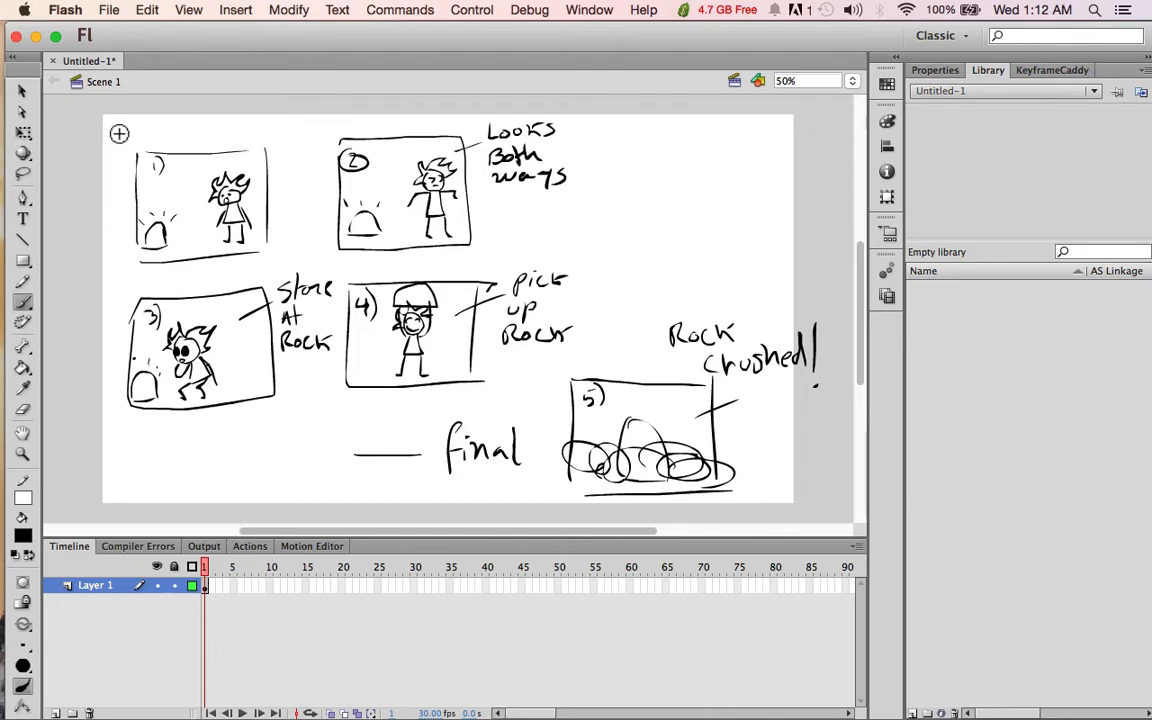
Step: Draw a dash beside the second panel and label the upper row of panels "Intro"
left_click_drag(500, 210, 619, 210)
left_click_drag(628, 196, 652, 208)
left_click_drag(645, 195, 660, 193)
left_click_drag(664, 208, 675, 195)
left_click_drag(690, 193, 689, 194)
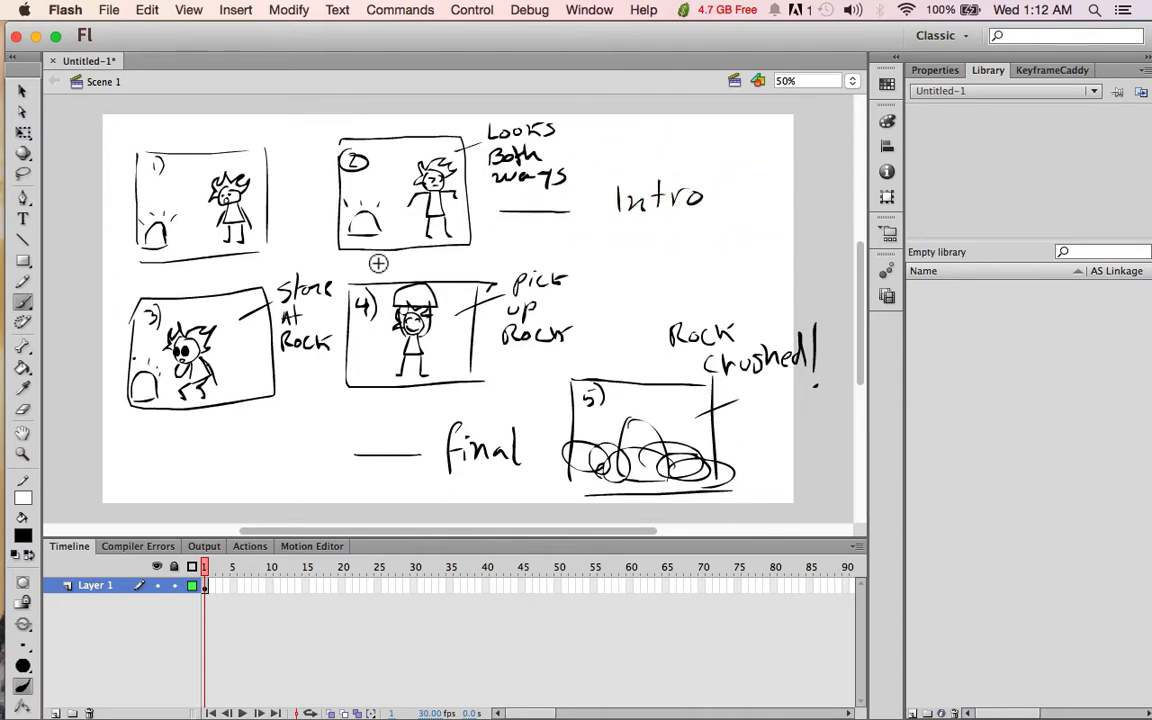
Step: Draw a dividing line between the two rows of panels and label it "conflict"
left_click_drag(207, 289, 660, 252)
mouse_move(670, 232)
left_mouse_down()
mouse_move(663, 257)
mouse_move(673, 245)
left_mouse_up()
left_click_drag(682, 230, 684, 256)
left_click_drag(690, 245, 707, 254)
left_click_drag(718, 230, 720, 256)
left_click_drag(712, 240, 731, 237)
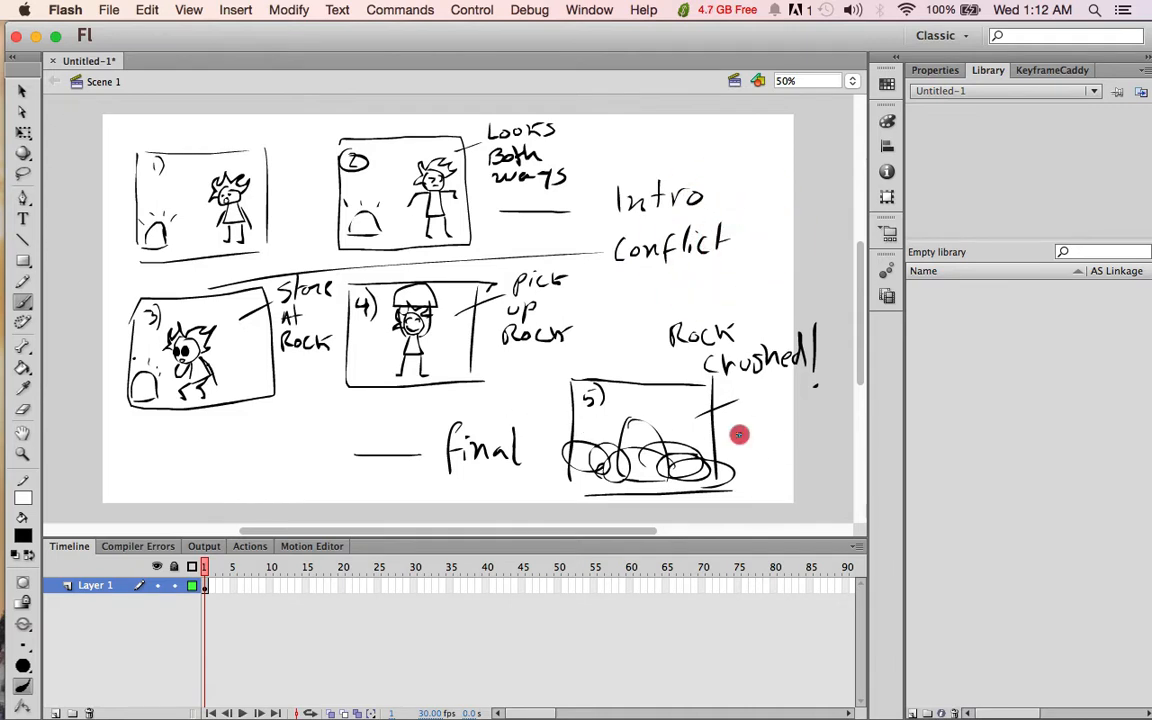
Step: Label the fifth panel "conclusion" and extend the conflict label with "/Idea"
scroll(658, 521, "right", 3)
left_click_drag(734, 434, 851, 427)
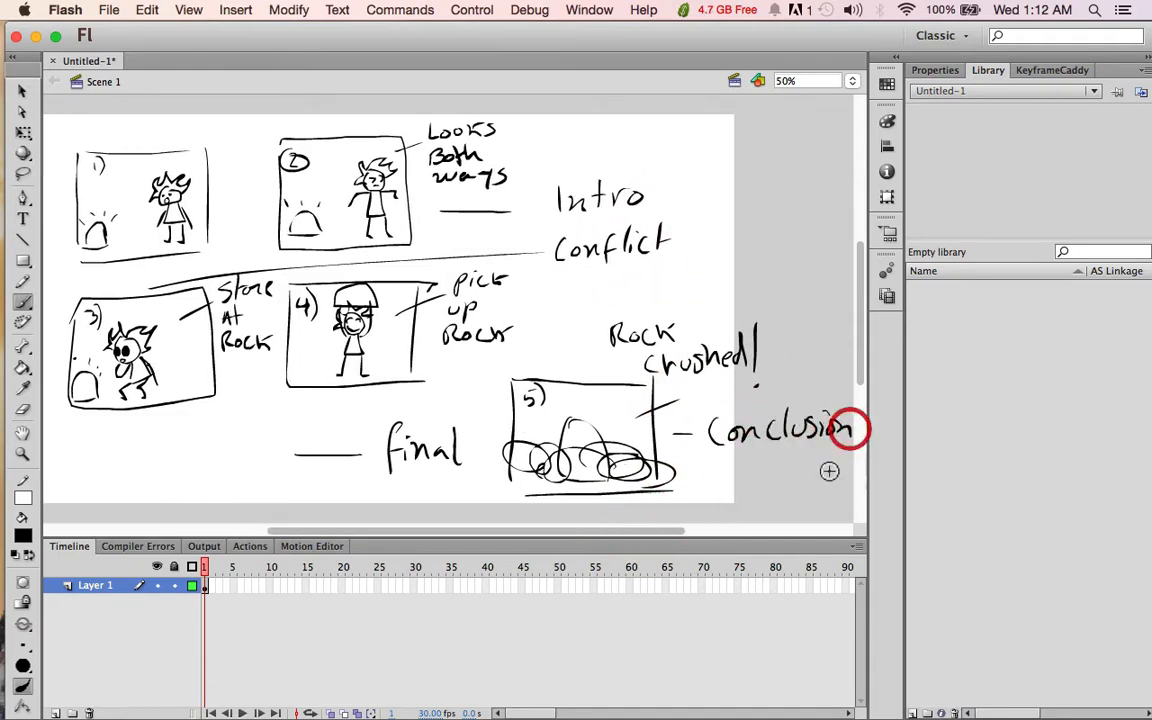
mouse_move(648, 258)
left_mouse_down()
mouse_move(698, 214)
mouse_move(707, 255)
left_mouse_up()
left_click_drag(701, 224, 720, 220)
left_click_drag(697, 257, 716, 254)
left_click_drag(741, 234, 789, 240)
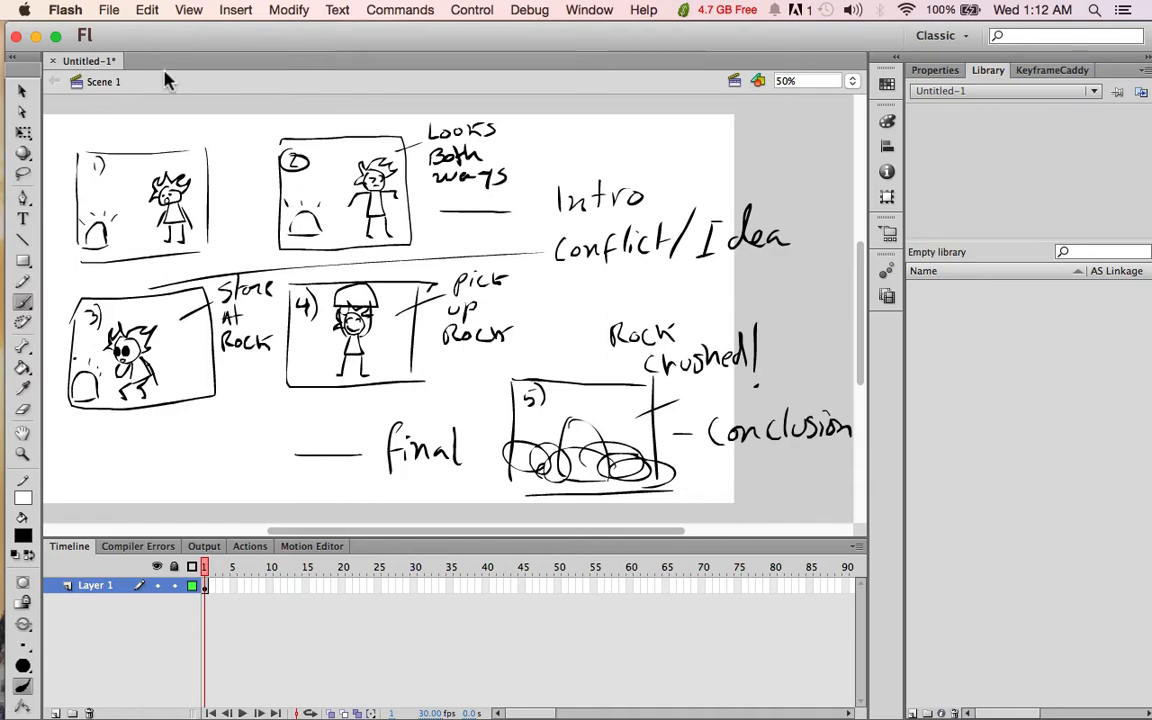
Step: Create a new document and handwrite the heading "Step 2" with the number circled
left_click(109, 10)
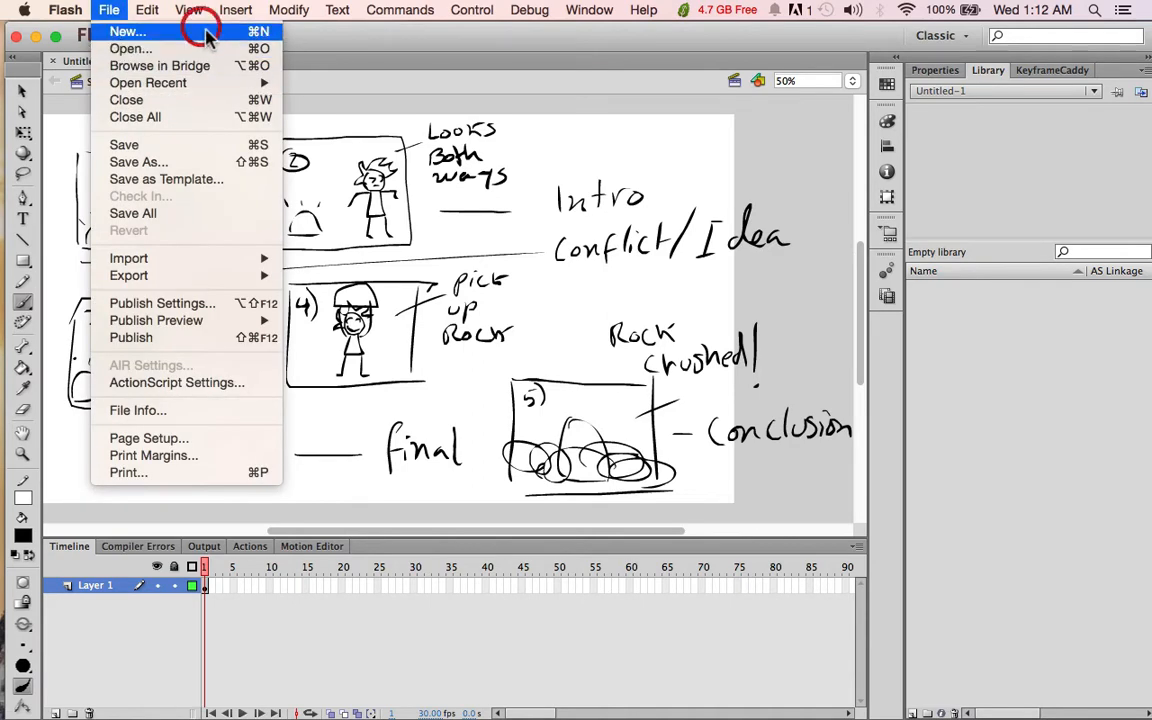
left_click(205, 35)
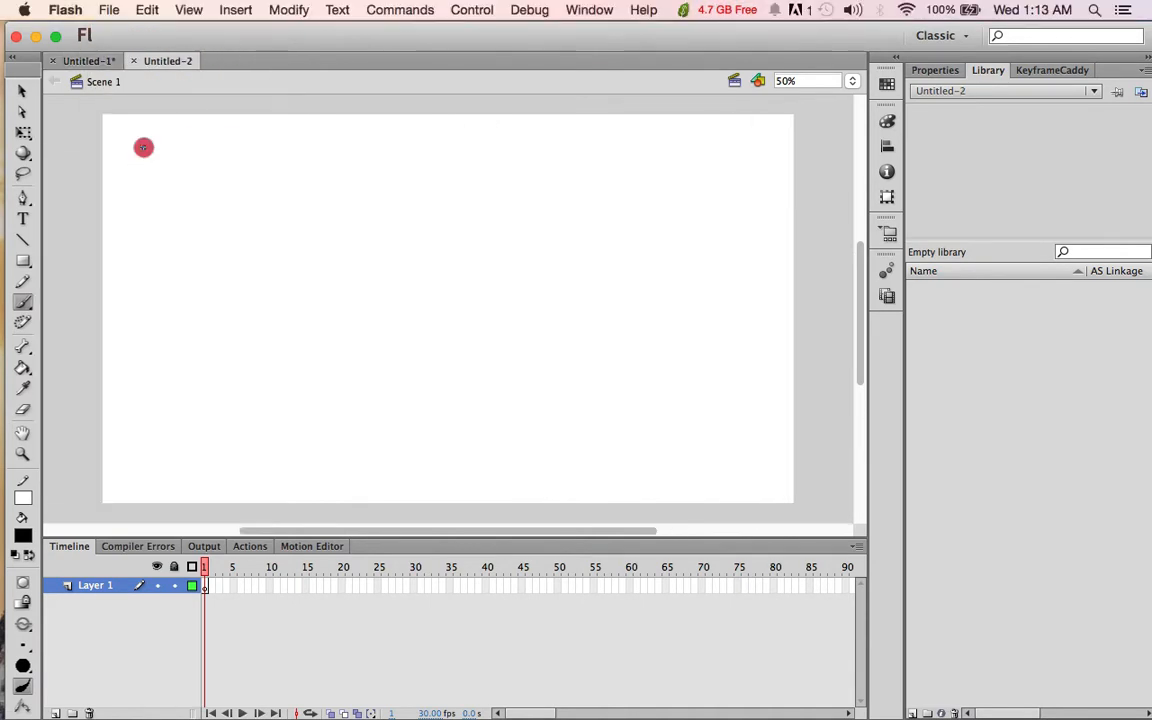
left_click_drag(144, 147, 322, 176)
left_click_drag(320, 122, 352, 128)
Step: Handwrite "sketch out characters" beneath the Step 2 heading and finish it with two exclamation marks
left_click_drag(232, 272, 184, 316)
mouse_move(239, 264)
left_mouse_down()
mouse_move(281, 309)
mouse_move(339, 283)
mouse_move(428, 303)
mouse_move(550, 257)
mouse_move(578, 266)
left_mouse_up()
mouse_move(287, 370)
left_mouse_down()
mouse_move(306, 402)
mouse_move(481, 391)
mouse_move(561, 357)
mouse_move(590, 382)
left_mouse_up()
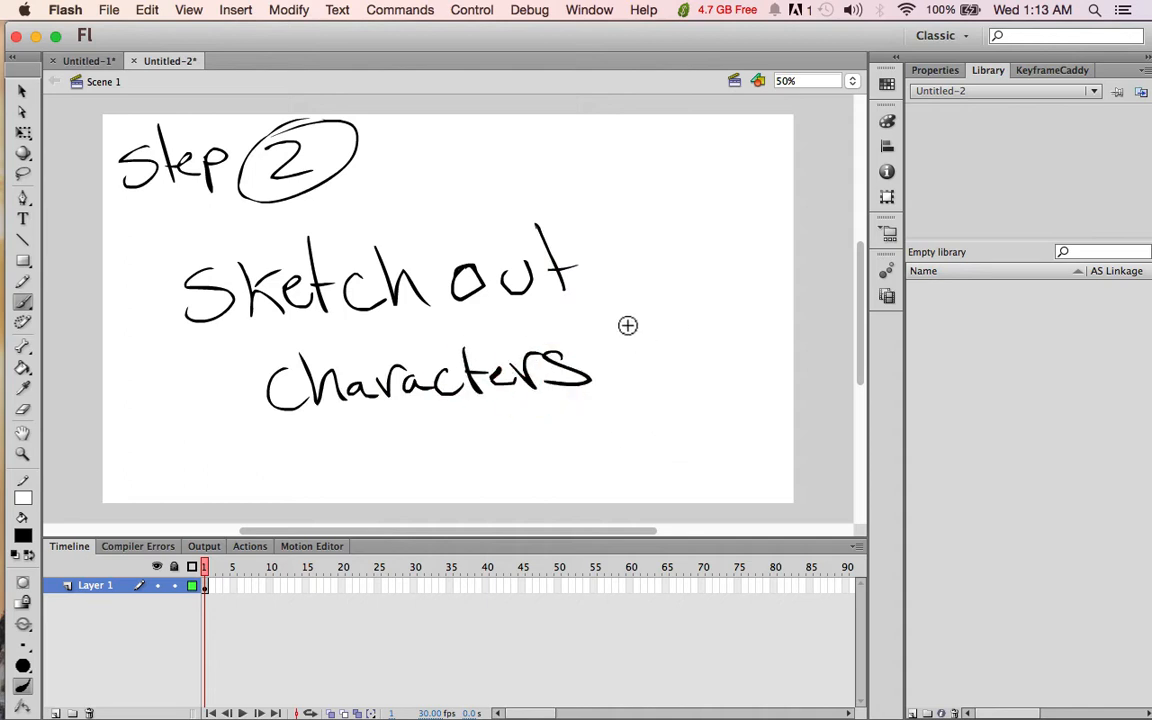
left_click_drag(617, 308, 614, 386)
left_click_drag(644, 302, 640, 386)
left_click_drag(609, 410, 614, 407)
left_click_drag(646, 400, 648, 402)
Step: Delete all handwriting from the stage and set the Brush tool's fill colour to light violet-blue
key("super+a")
key("Delete")
key("b")
left_click(23, 536)
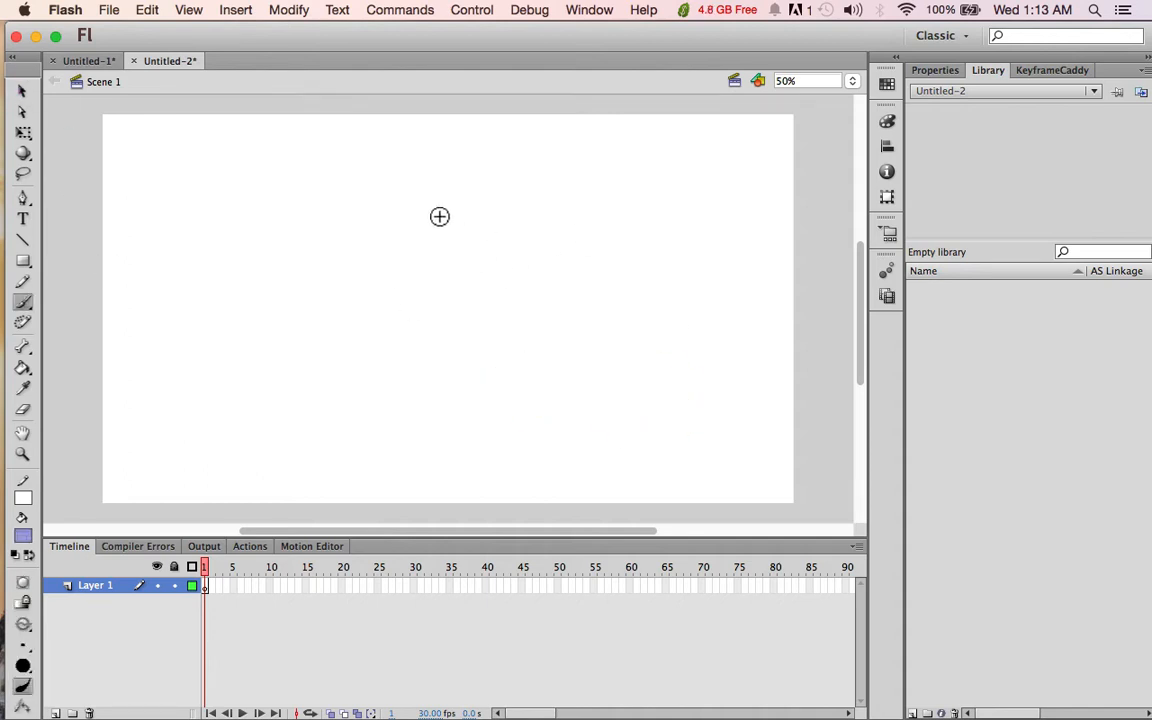
Step: Sketch a standing figure in the middle of the stage with an oval head, torso, straight legs and hands on hips
mouse_move(440, 217)
left_mouse_down()
mouse_move(491, 272)
mouse_move(497, 240)
mouse_move(486, 288)
mouse_move(491, 258)
left_mouse_up()
key("super+z")
mouse_move(502, 233)
left_mouse_down()
mouse_move(424, 270)
mouse_move(442, 362)
mouse_move(489, 296)
left_mouse_up()
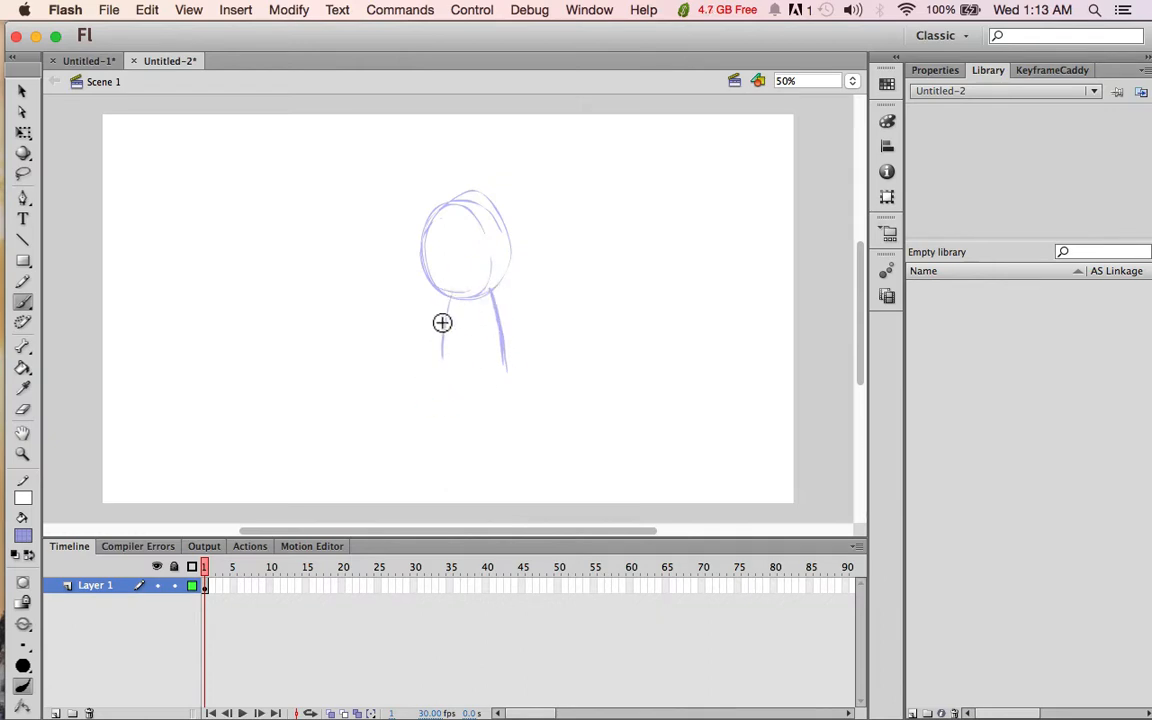
mouse_move(501, 382)
left_mouse_down()
mouse_move(437, 437)
mouse_move(427, 468)
mouse_move(525, 460)
left_mouse_up()
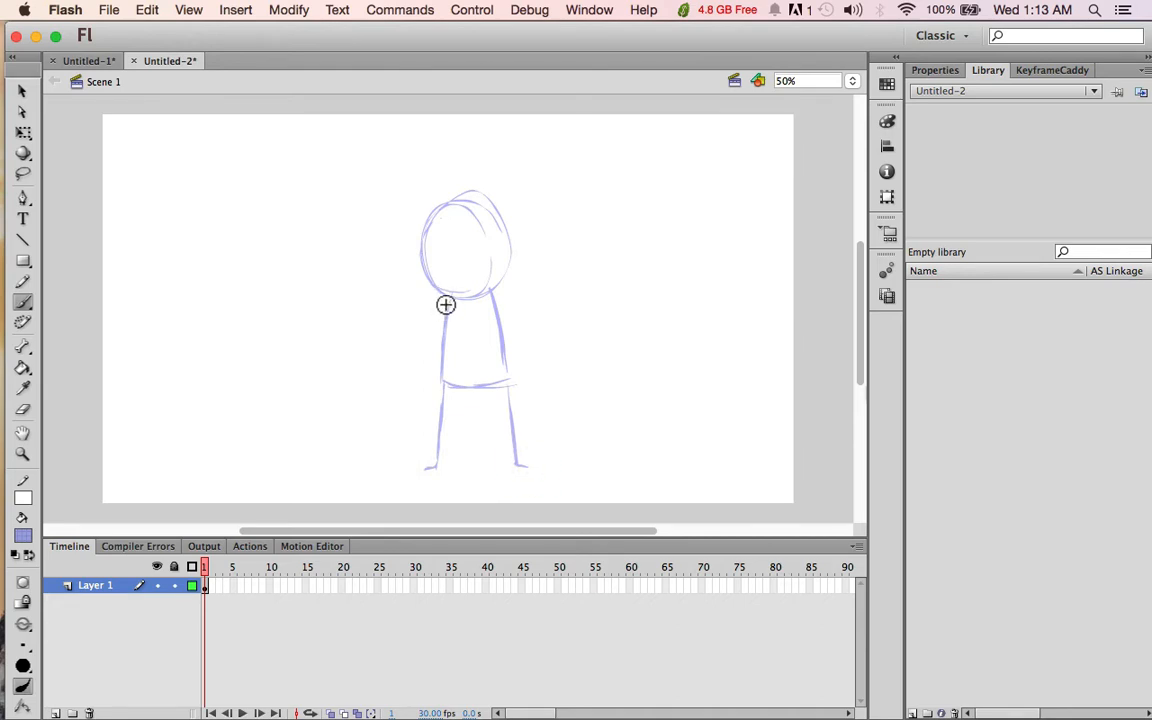
mouse_move(445, 304)
left_mouse_down()
mouse_move(417, 347)
mouse_move(440, 368)
left_mouse_up()
left_click_drag(495, 291, 517, 360)
key("super+z")
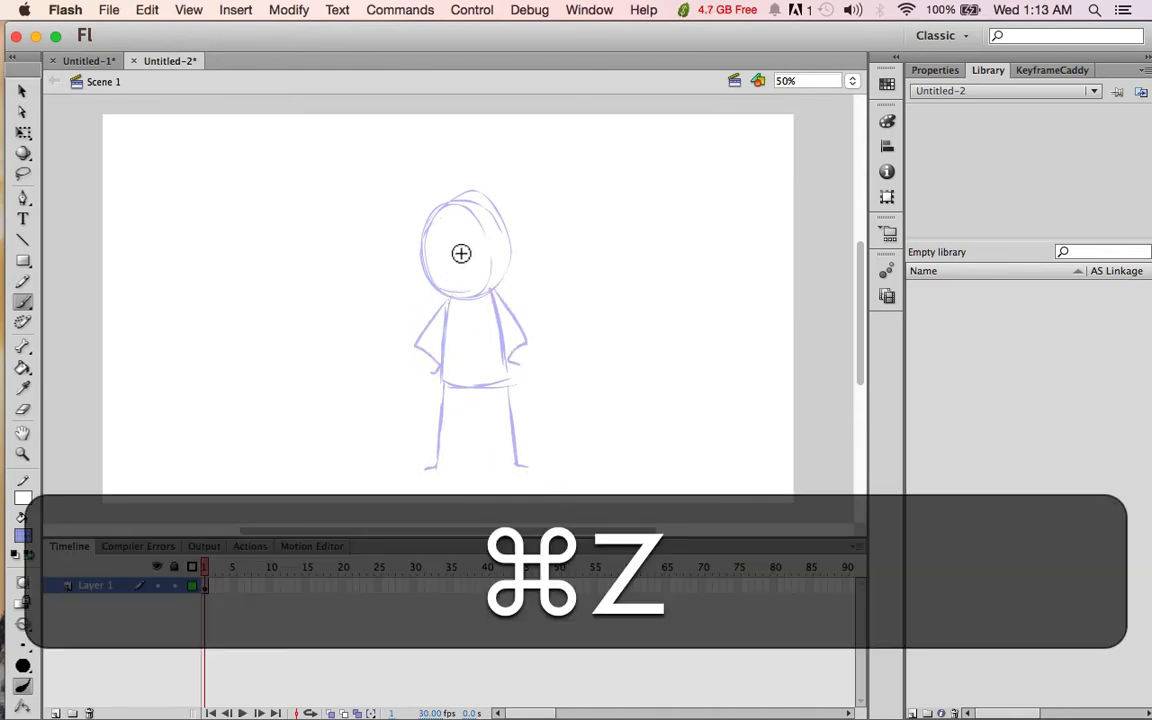
Step: Sketch the character's face with two round eyes, a small nose and a mouth, undoing the strokes that miss
key("super+z")
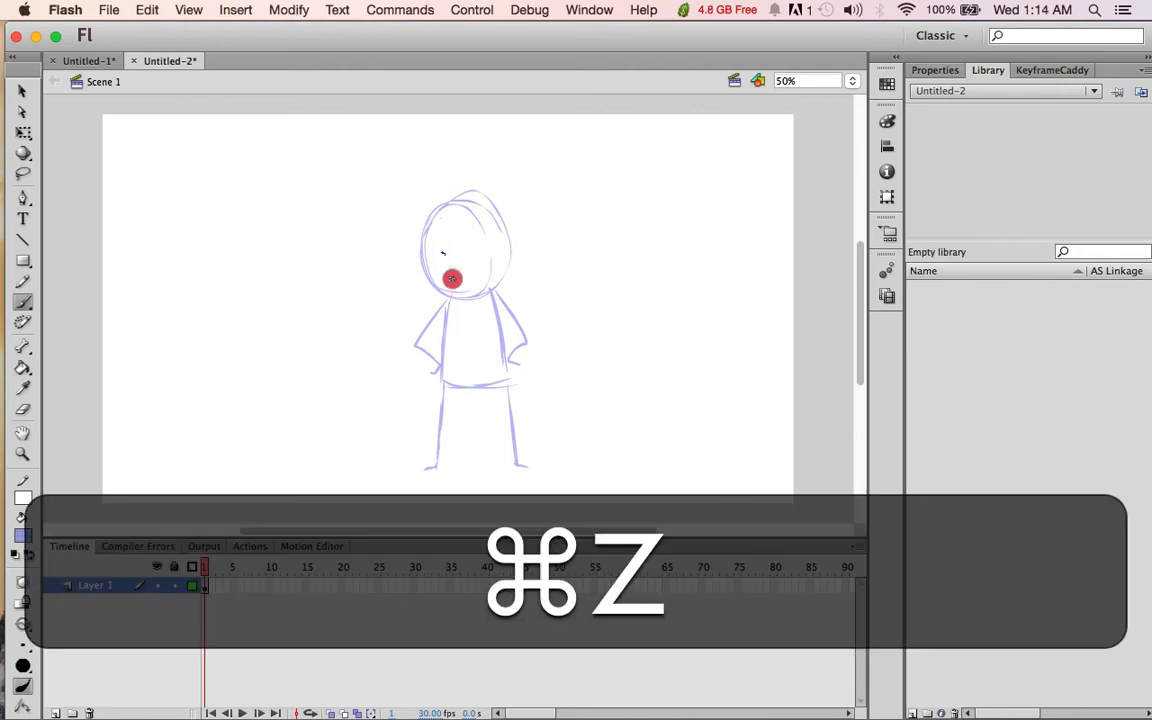
key("super+z")
key("super+z")
key("super+z")
mouse_move(446, 251)
left_mouse_down()
mouse_move(436, 279)
mouse_move(447, 279)
left_mouse_up()
mouse_move(480, 247)
left_mouse_down()
mouse_move(490, 275)
mouse_move(442, 267)
left_mouse_up()
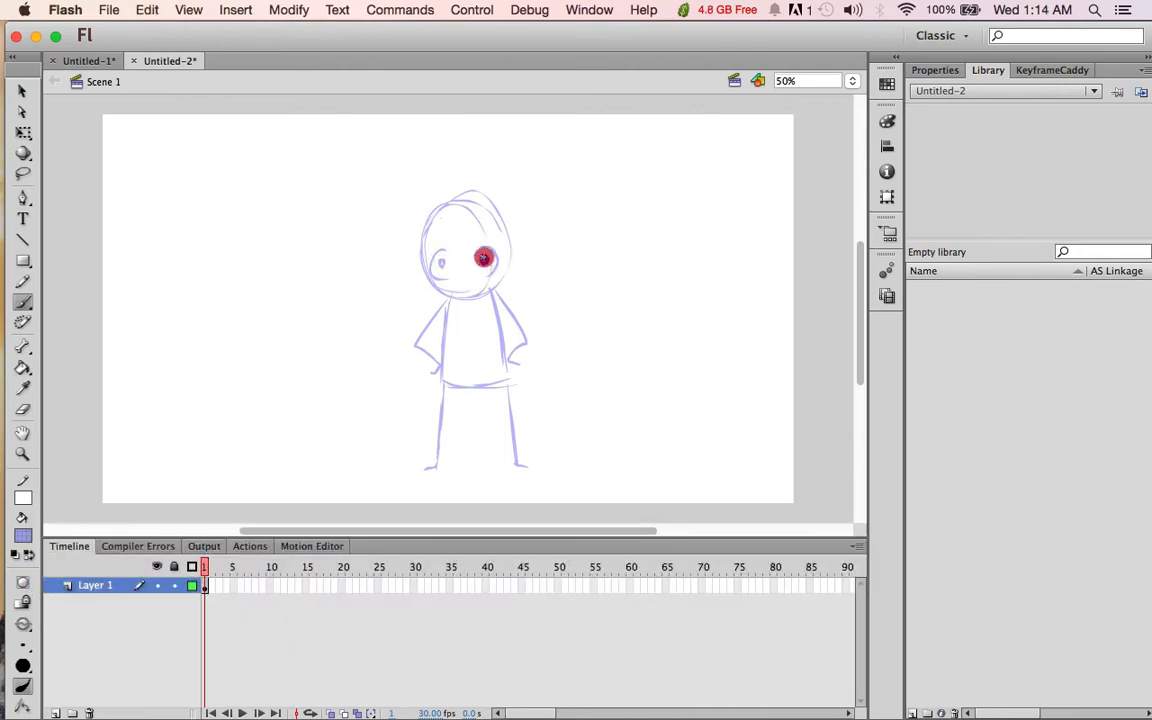
key("super+z")
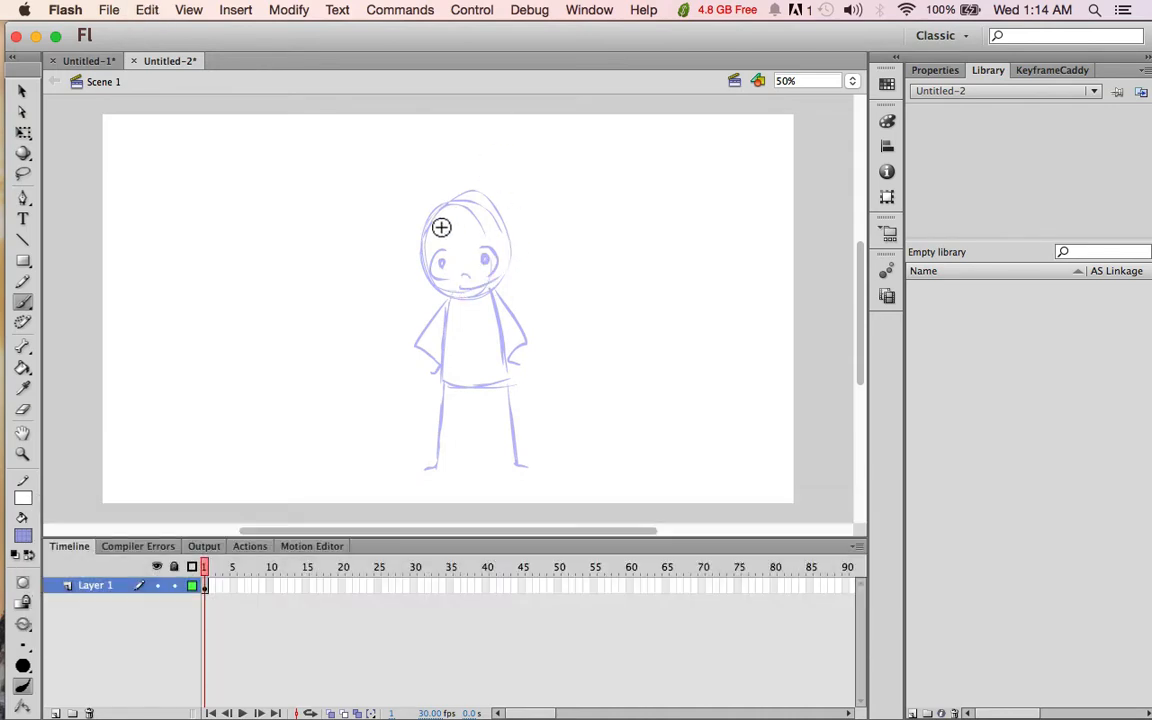
key("super+z")
Step: Sketch the ears, a vertical facial centre line and large spiky hair with a jagged fringe around the head
mouse_move(425, 265)
left_mouse_down()
mouse_move(436, 272)
mouse_move(427, 287)
left_mouse_up()
key("super+z")
left_click_drag(459, 202, 470, 293)
left_click_drag(426, 268, 519, 254)
key("super+z")
mouse_move(426, 262)
left_mouse_down()
mouse_move(432, 285)
mouse_move(404, 257)
mouse_move(383, 188)
mouse_move(506, 144)
mouse_move(540, 250)
left_mouse_up()
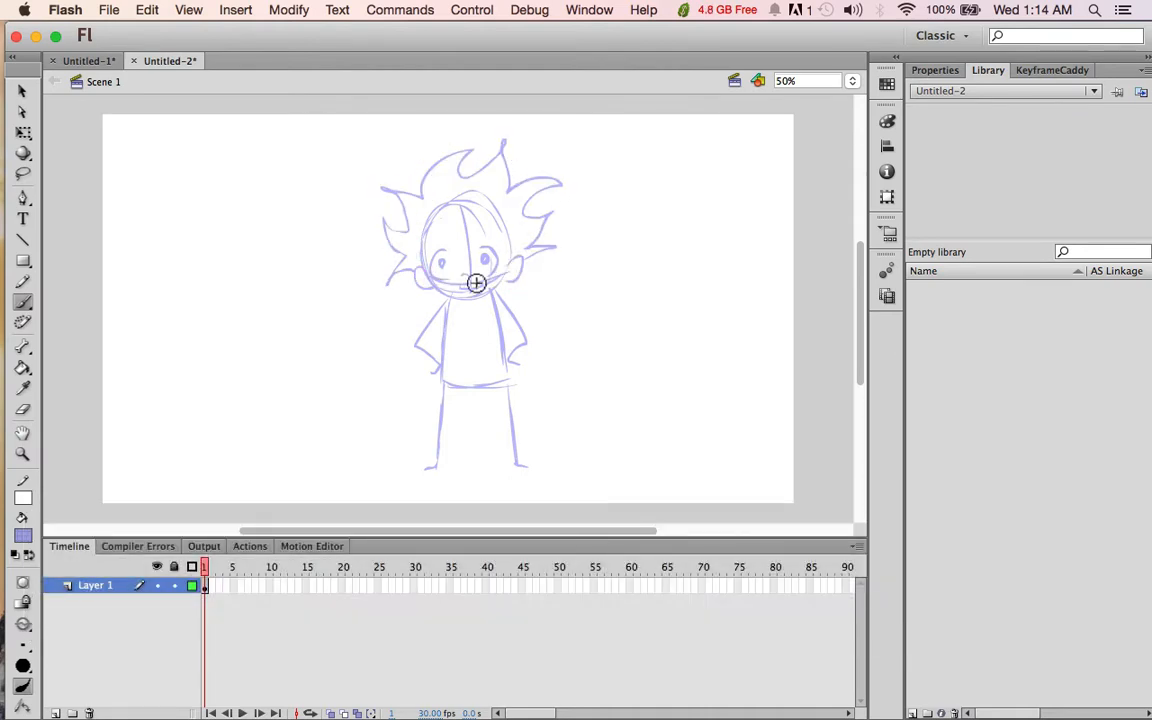
left_click_drag(425, 249, 508, 242)
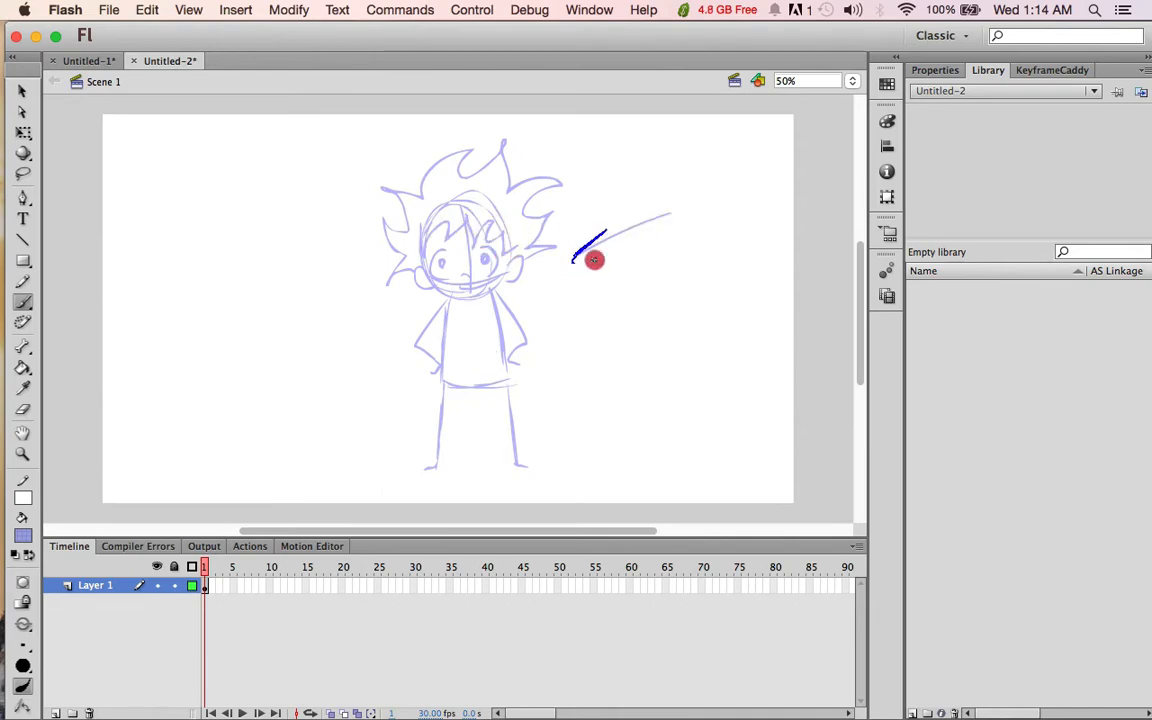
Step: Draw an arrow pointing at the character, label it "Me" and add a smiley face below the label
left_click_drag(594, 260, 610, 250)
mouse_move(685, 231)
left_mouse_down()
mouse_move(689, 200)
mouse_move(711, 218)
left_mouse_up()
left_click_drag(736, 206, 738, 216)
left_click_drag(690, 262, 740, 236)
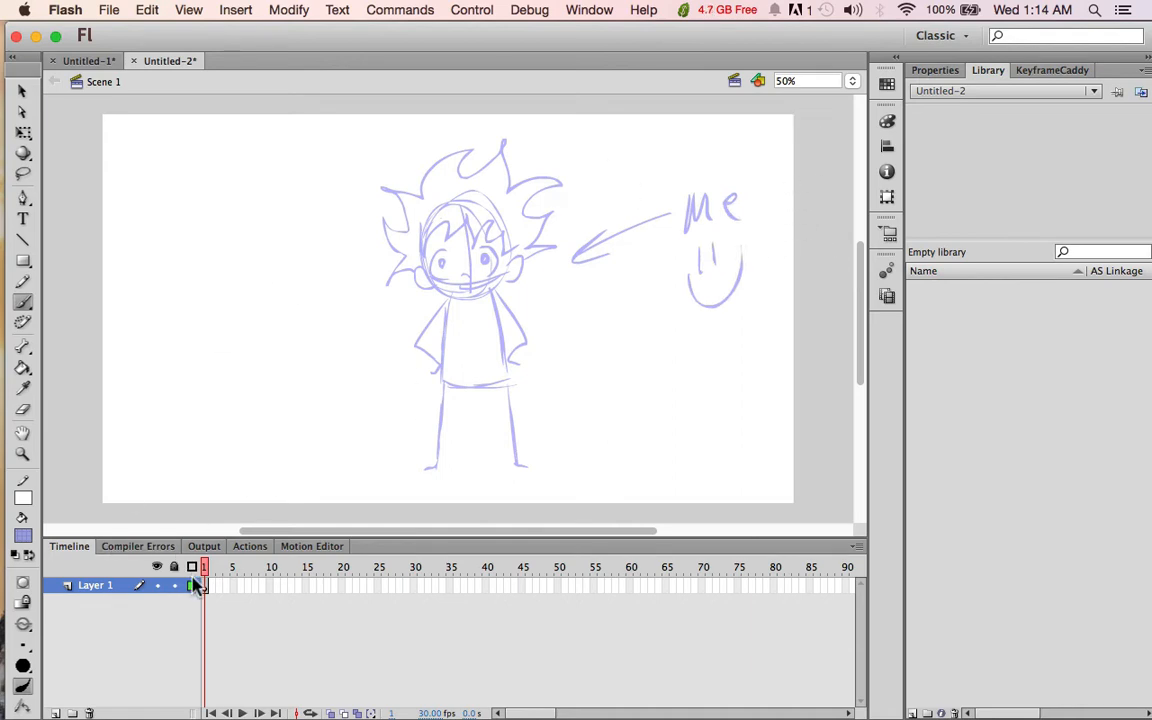
Step: Add a new layer above the character sketch and turn Layer 1 into a guide layer
left_click(56, 712)
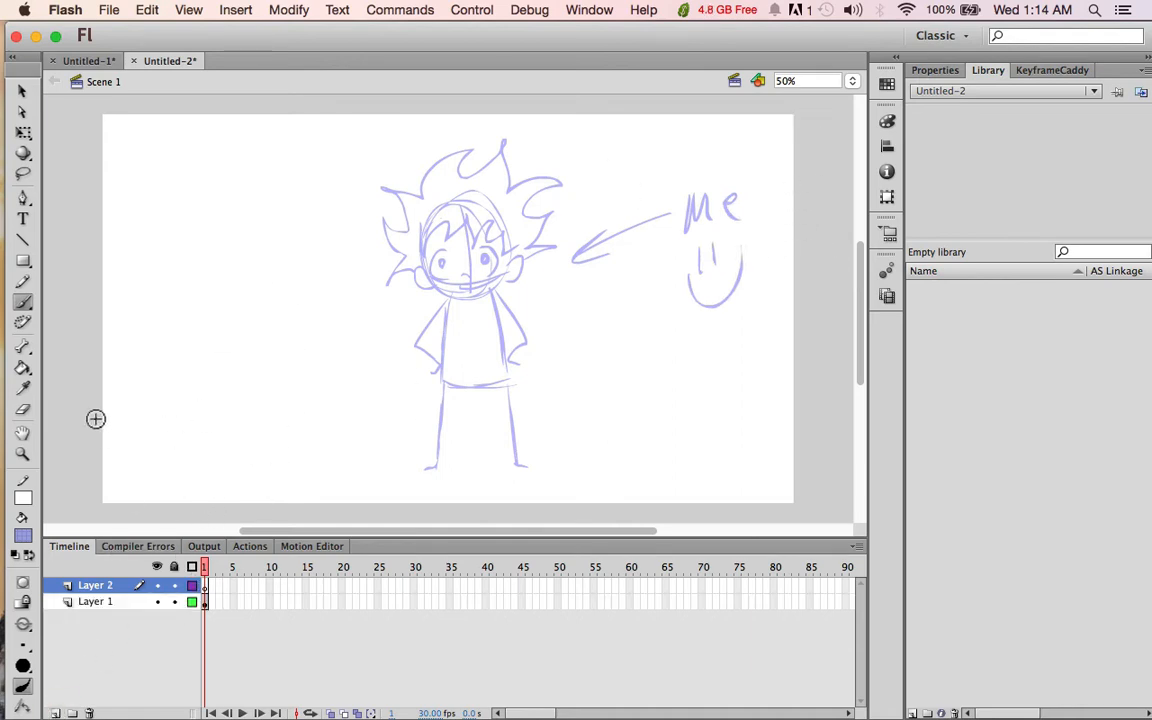
left_click_drag(60, 400, 93, 470)
right_click(100, 602)
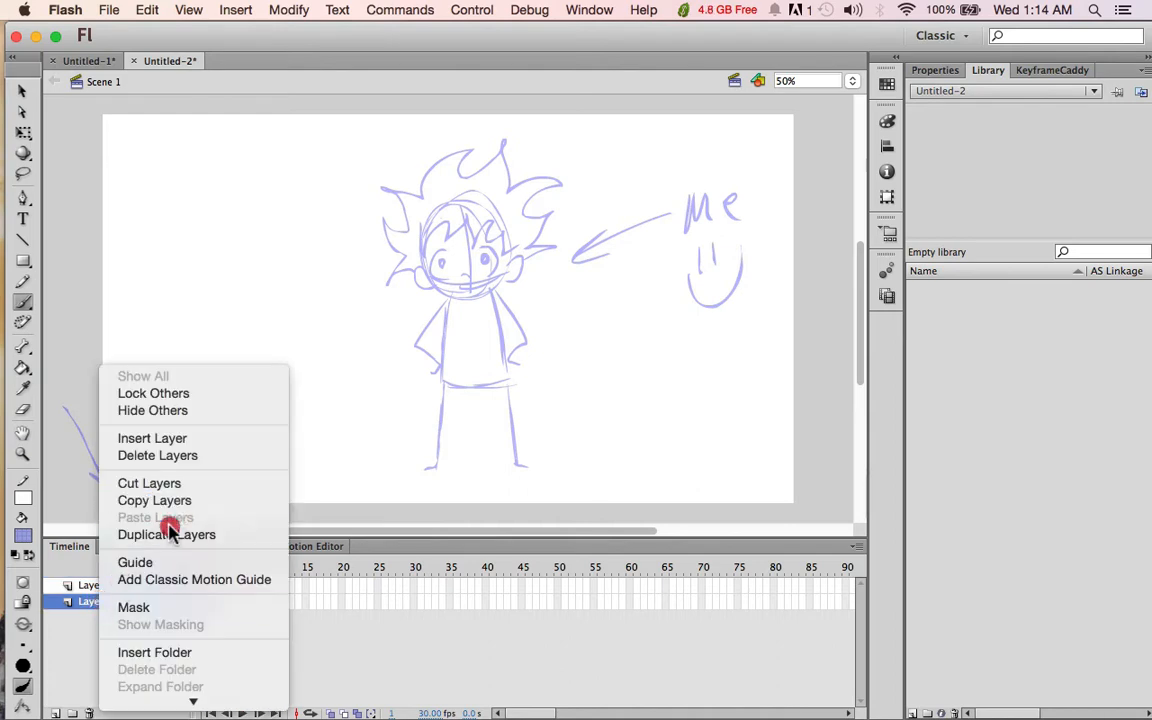
left_click(165, 561)
Step: Handwrite the note "Guide layer for sketch" on Layer 1, beside the character's legs
left_click_drag(66, 367, 60, 368)
mouse_move(78, 358)
left_mouse_down()
mouse_move(94, 364)
mouse_move(124, 348)
left_mouse_up()
left_click_drag(74, 384, 88, 400)
mouse_move(98, 388)
left_mouse_down()
mouse_move(146, 374)
mouse_move(123, 419)
mouse_move(229, 349)
mouse_move(259, 345)
left_mouse_up()
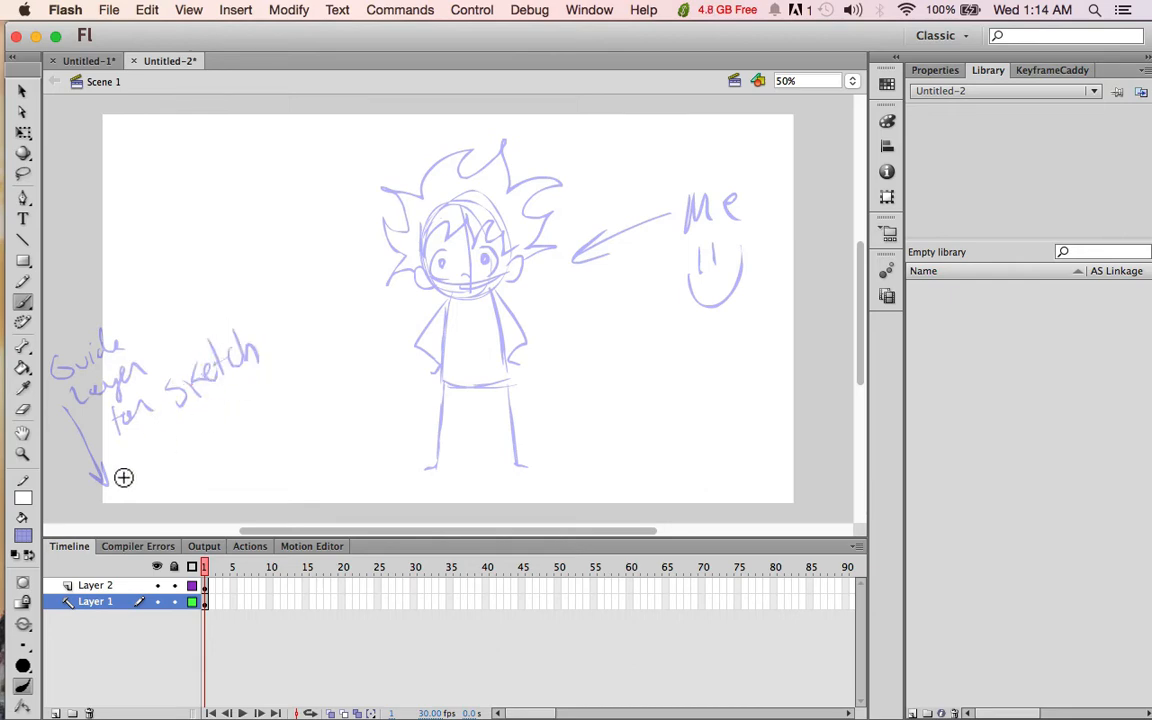
Step: Replace the arrow on Layer 2 with one on Layer 1 below the guide-layer note, and lock Layer 1
left_click(205, 585)
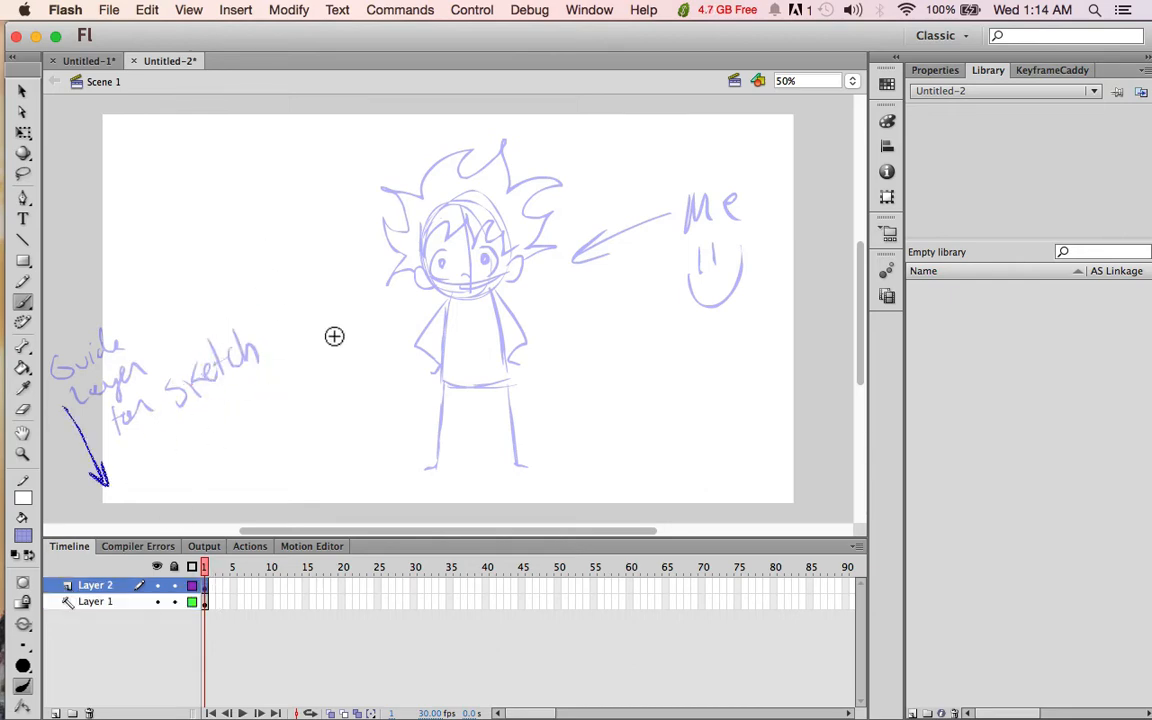
key("BackSpace")
left_click(205, 602)
mouse_move(79, 446)
left_mouse_down()
mouse_move(118, 499)
mouse_move(117, 479)
left_mouse_up()
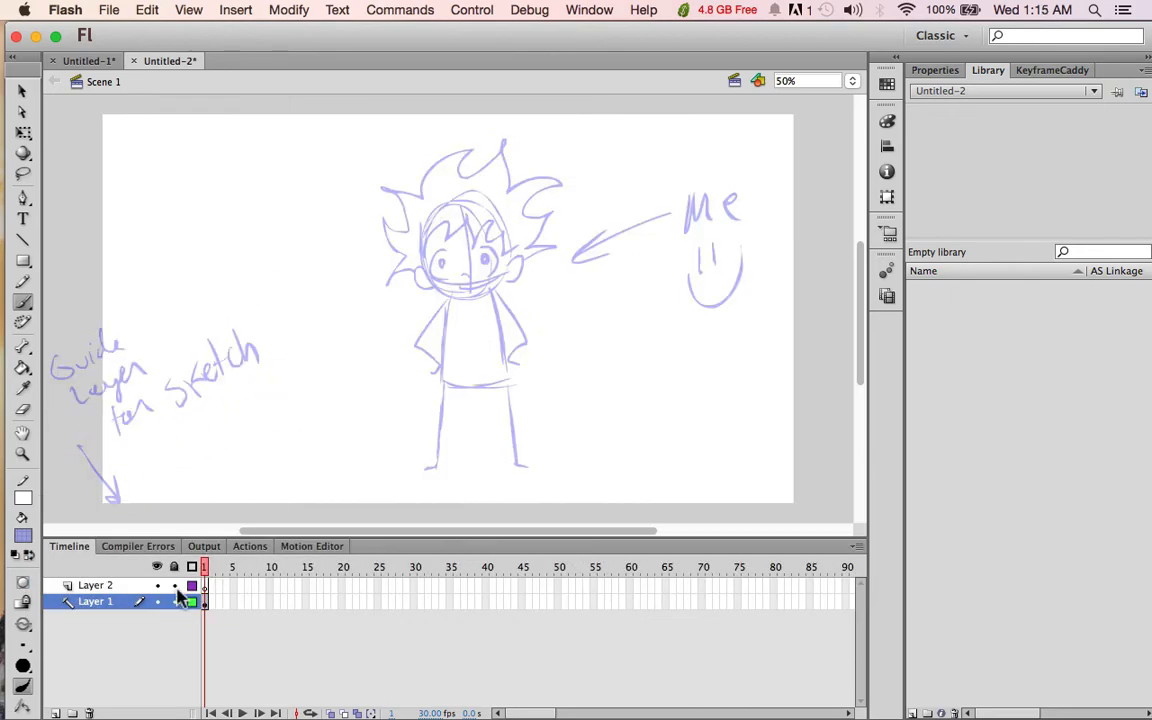
left_click(205, 585)
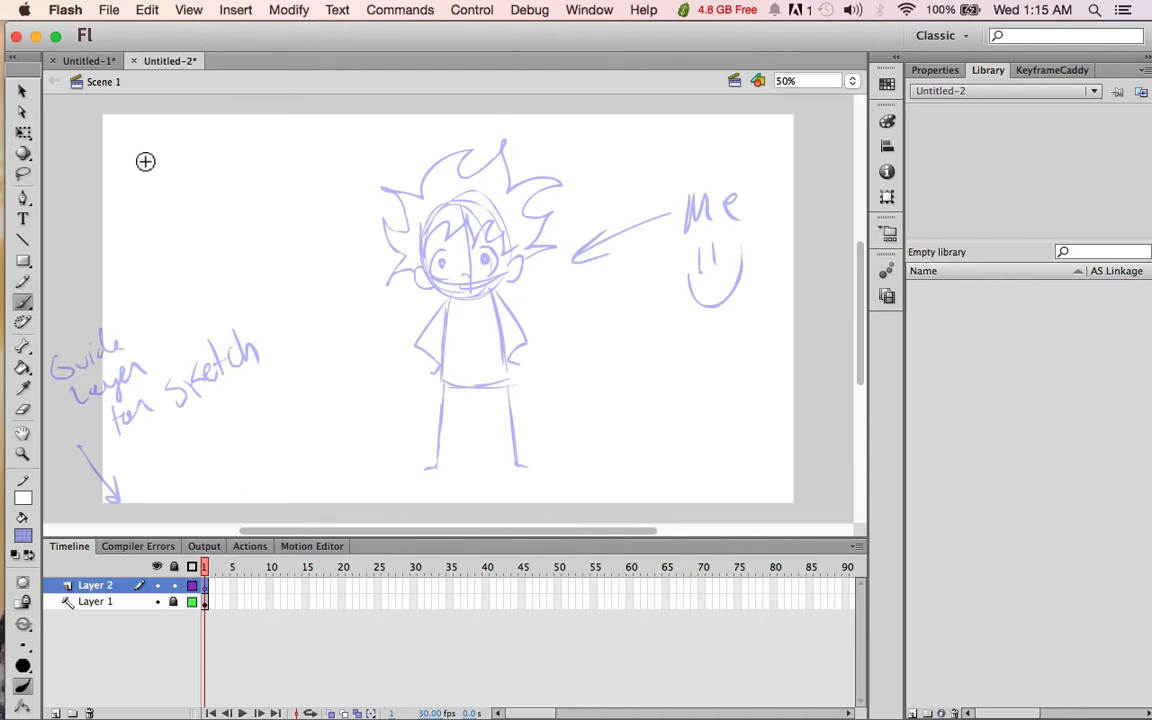
Step: Handwrite "Now Build Your Character!" on Layer 2, beside the character's head
left_click_drag(162, 173, 216, 147)
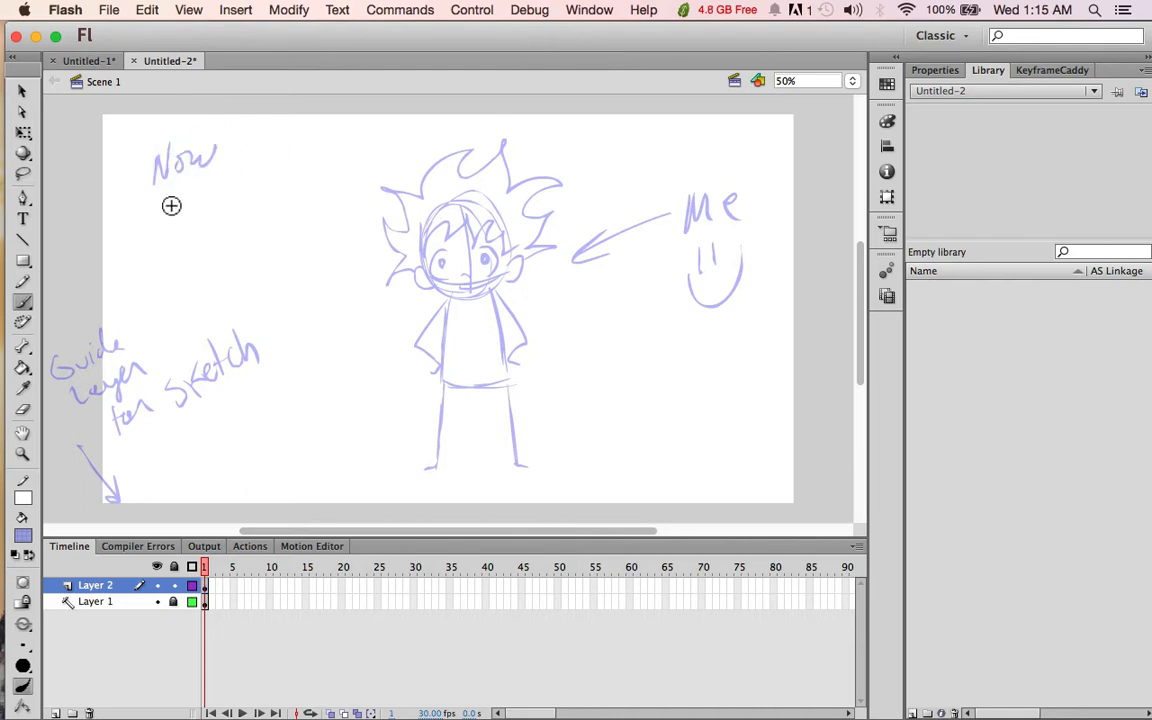
mouse_move(171, 205)
left_mouse_down()
mouse_move(208, 185)
mouse_move(185, 252)
mouse_move(244, 244)
mouse_move(270, 215)
left_mouse_up()
mouse_move(198, 262)
left_mouse_down()
mouse_move(216, 298)
mouse_move(252, 288)
mouse_move(285, 253)
mouse_move(329, 244)
left_mouse_up()
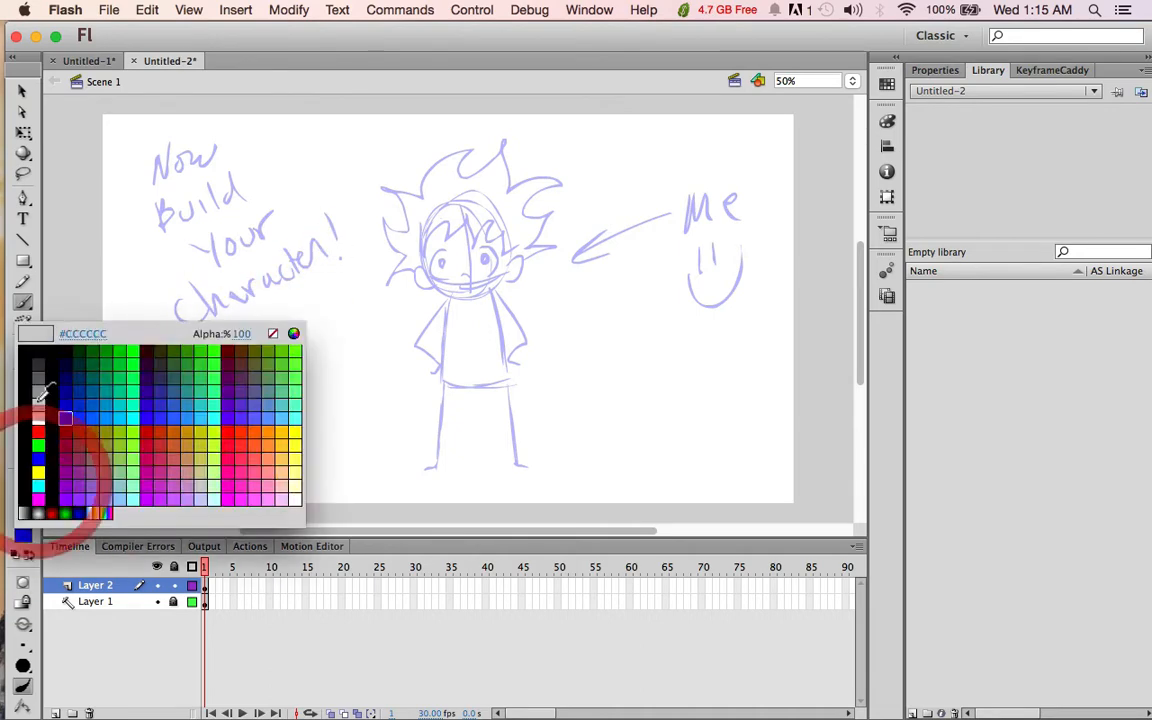
Step: Set the Brush fill colour to black and clear the handwriting from Layer 2
left_click(532, 72)
left_click(205, 588)
key("BackSpace")
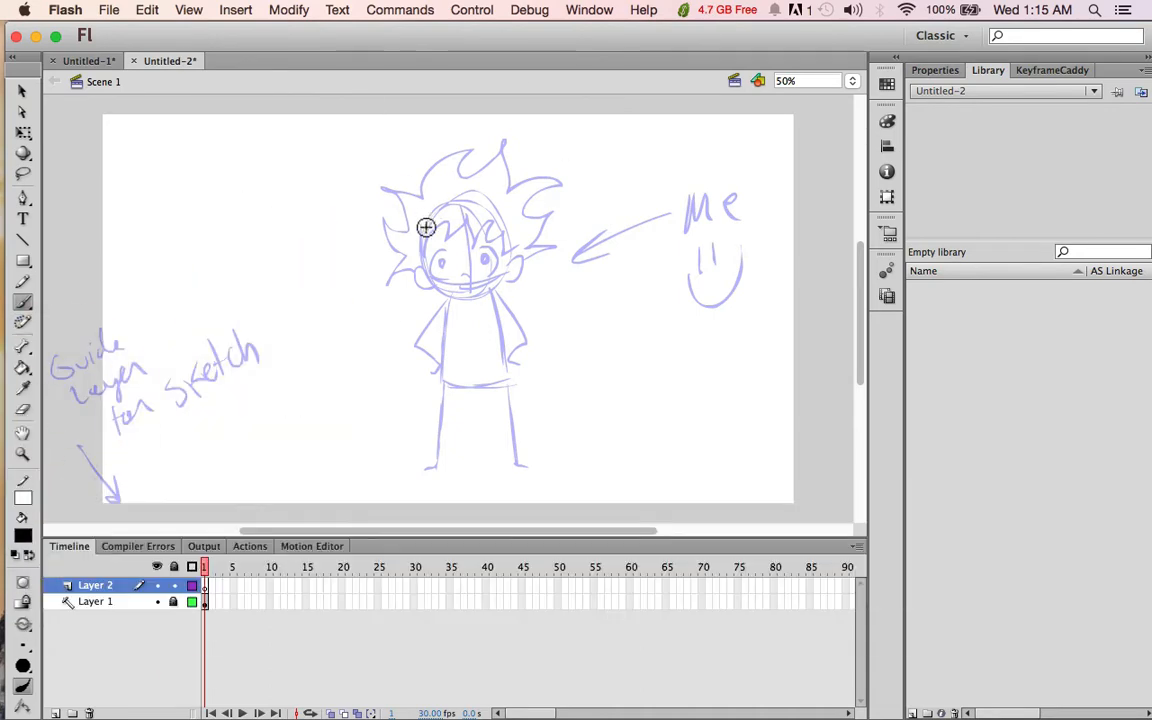
Step: Ink the character's ears, jawline and jagged fringe in black on Layer 2, following the sketch
left_click(427, 271)
key("super+z")
mouse_move(427, 270)
left_mouse_down()
mouse_move(434, 288)
mouse_move(522, 260)
left_mouse_up()
left_click(458, 246)
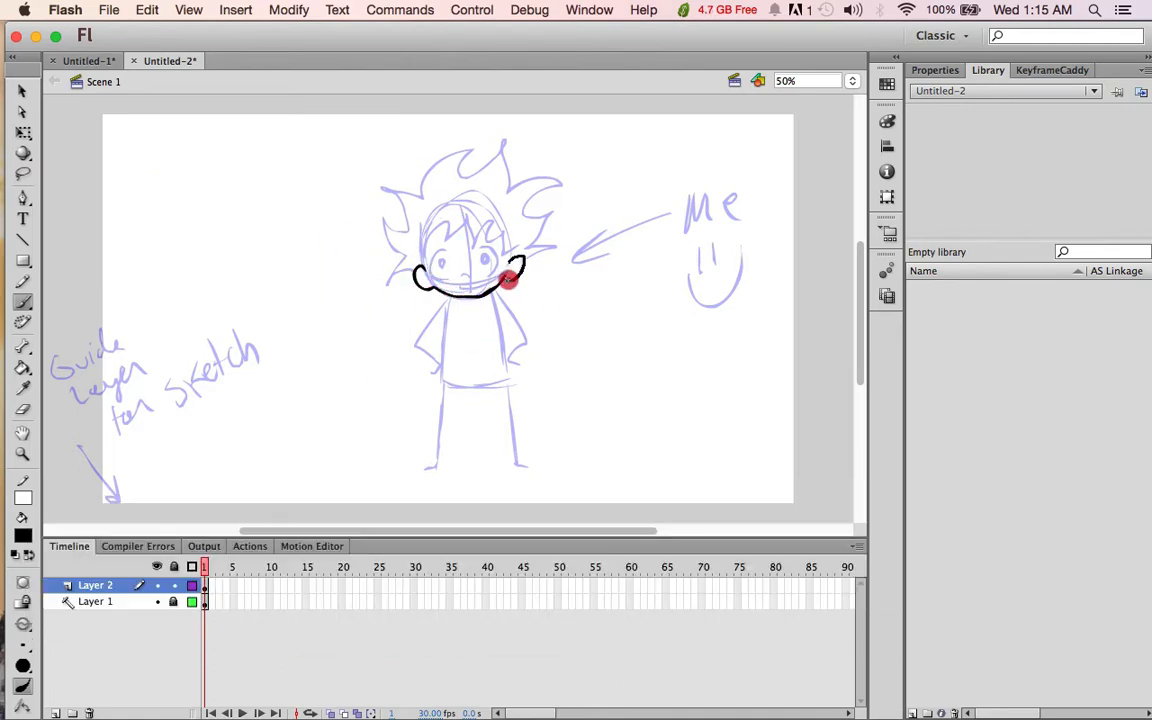
key("super+z")
left_click_drag(420, 252, 470, 216)
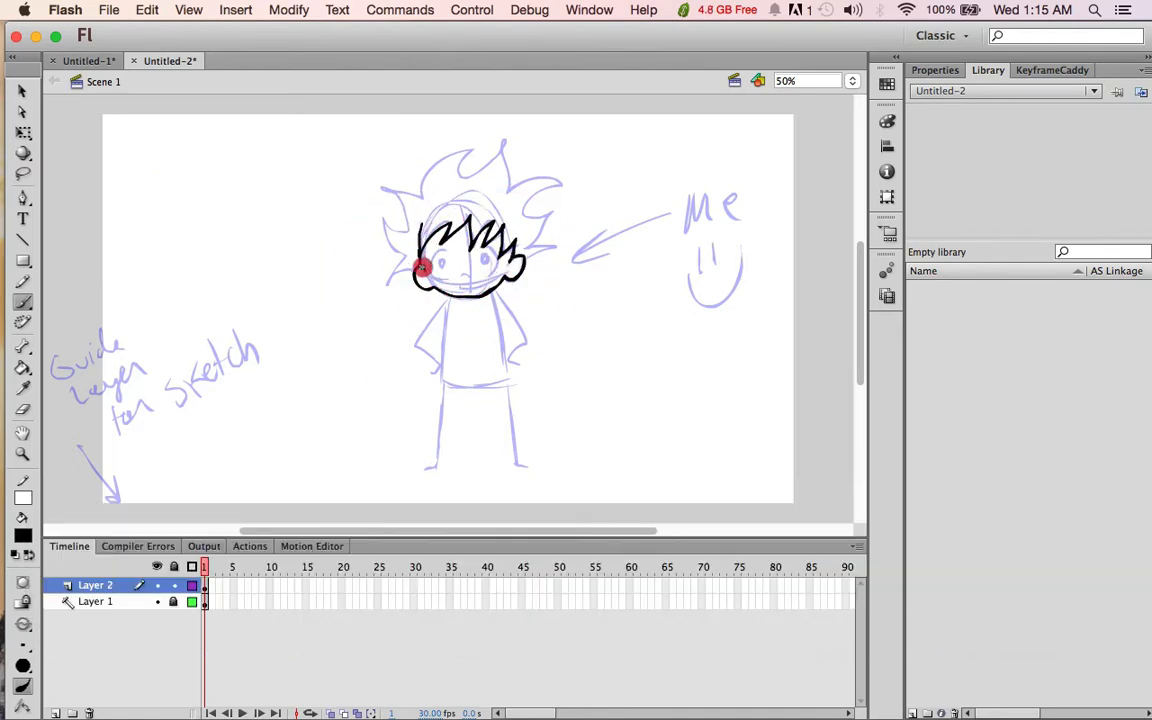
Step: Ink the outer spiky hair outline in black all around the head, redoing the strokes that go wrong
left_click_drag(415, 272, 387, 285)
key("super+z")
mouse_move(415, 272)
left_mouse_down()
mouse_move(404, 257)
mouse_move(388, 289)
left_mouse_up()
key("super+z")
mouse_move(384, 217)
left_mouse_down()
mouse_move(405, 256)
mouse_move(378, 188)
left_mouse_up()
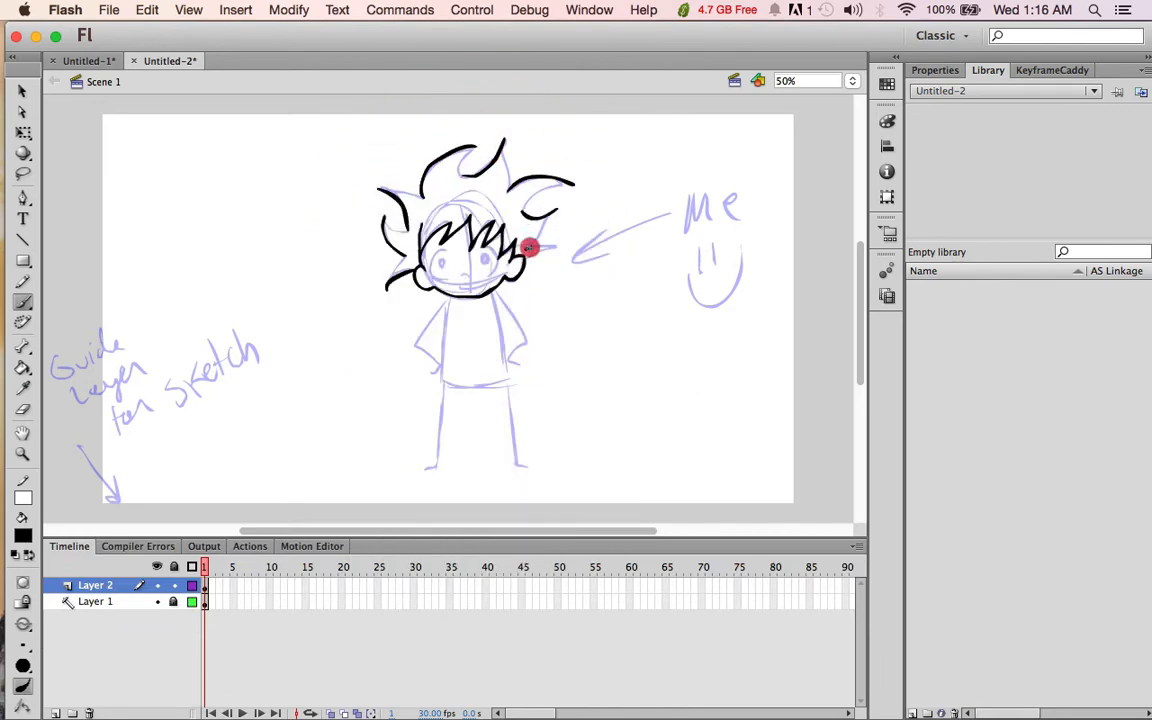
left_click_drag(398, 265, 388, 287)
left_click_drag(384, 217, 406, 230)
left_click_drag(379, 188, 420, 196)
left_click_drag(473, 148, 462, 176)
mouse_move(504, 141)
left_mouse_down()
mouse_move(571, 182)
mouse_move(509, 191)
left_mouse_up()
left_click_drag(573, 184, 525, 213)
left_click_drag(556, 210, 530, 246)
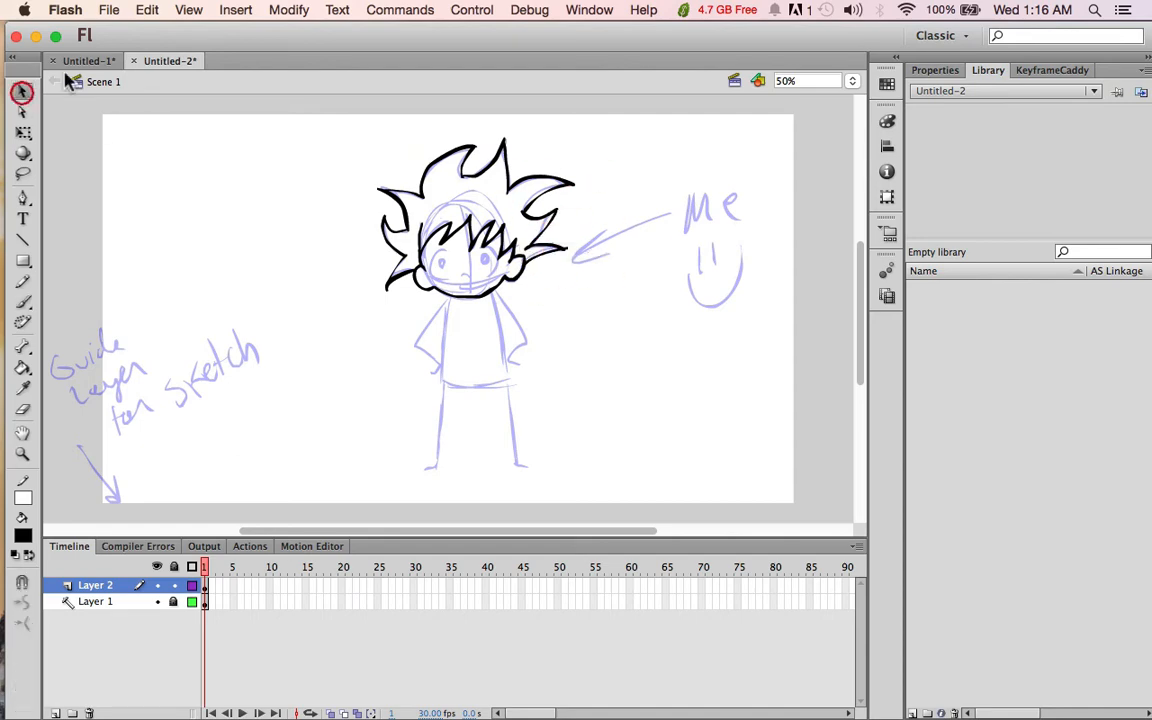
Step: Convert the inked head into a graphic symbol named with the character's name followed by "Head"
left_click_drag(300, 122, 681, 327)
key("F8")
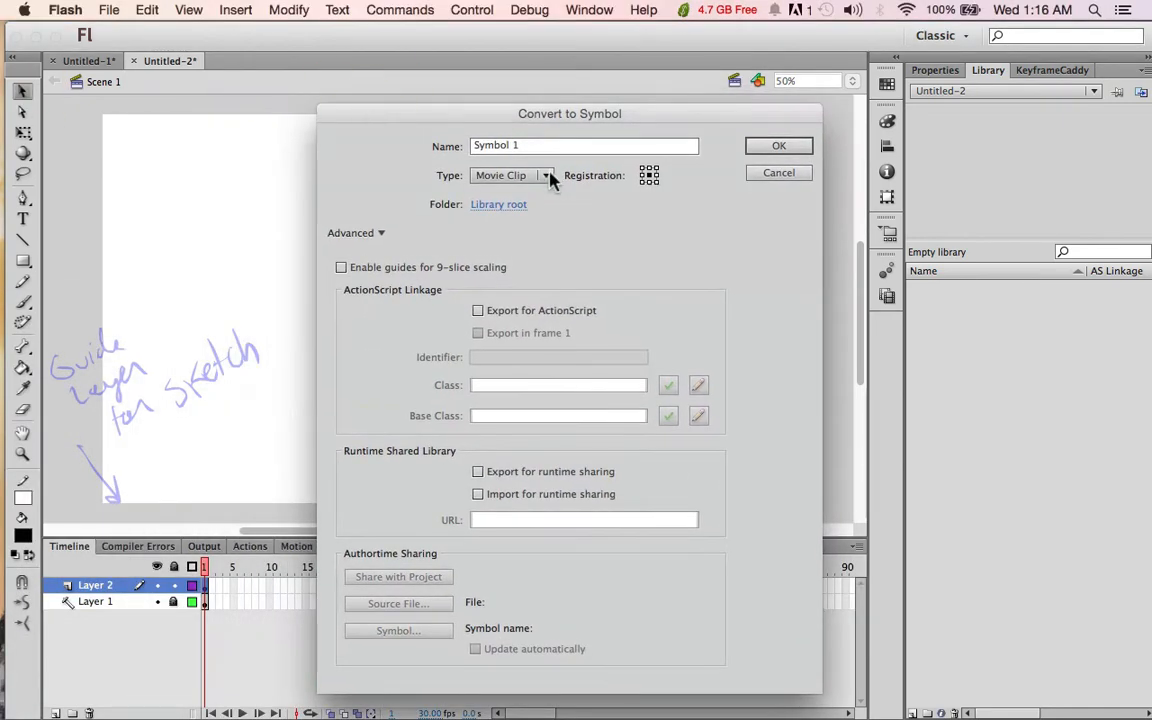
left_click(549, 177)
left_click(505, 215)
type("Oscar Head")
key("Return")
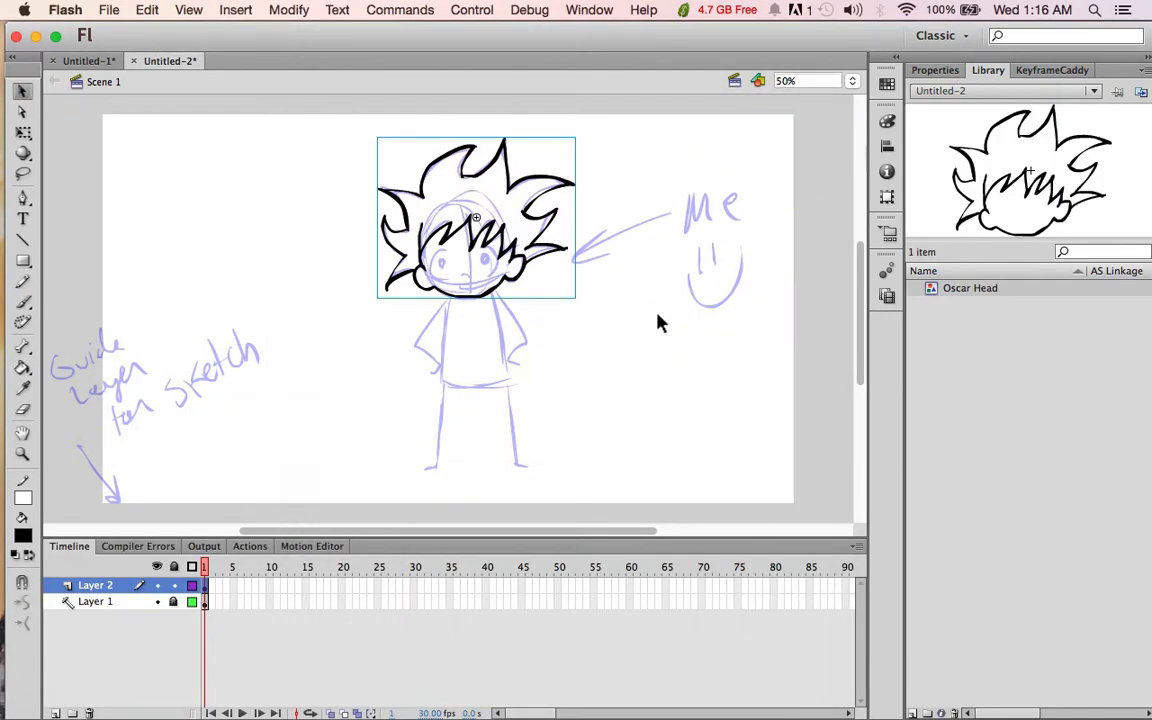
Step: Open the head symbol for editing and ink both eyes on a new Layer 2 above the locked outline
double_click(565, 272)
left_click(22, 300)
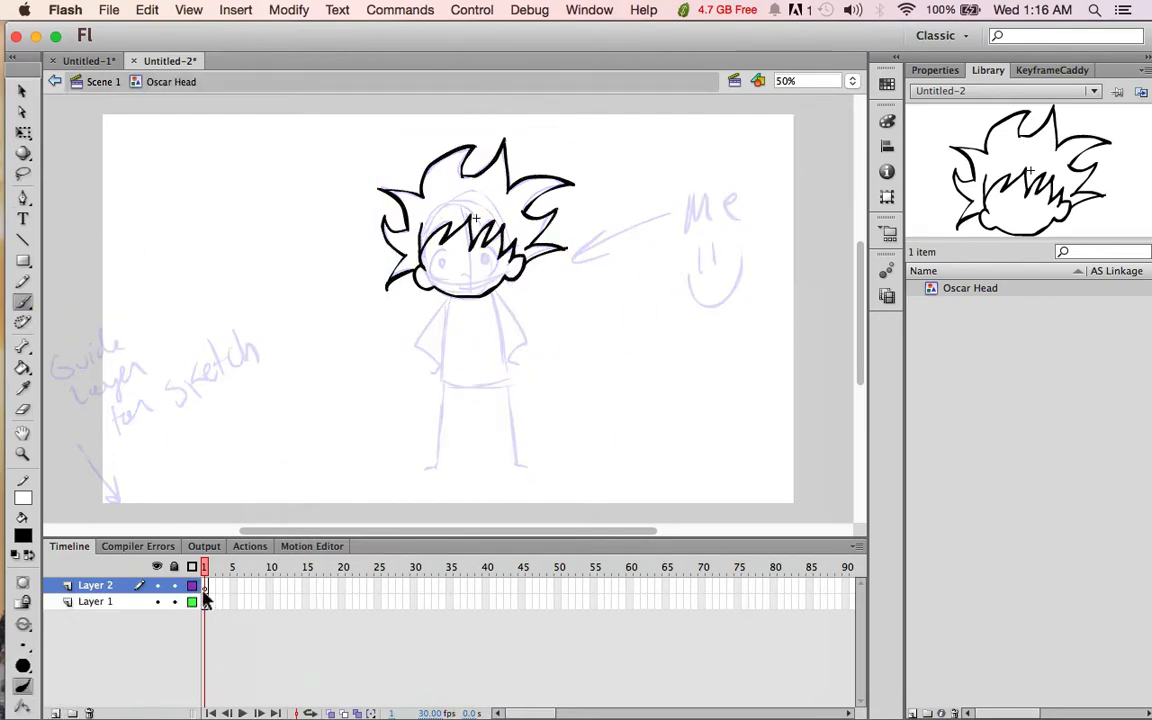
key("super+z")
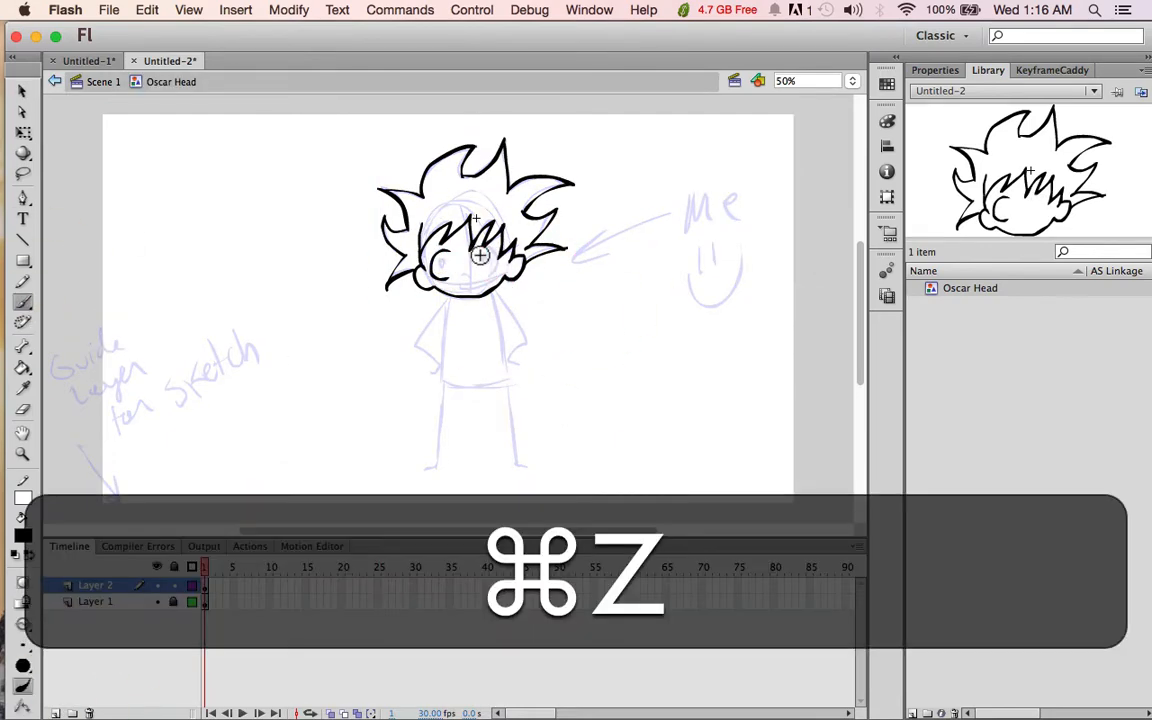
key("super+z")
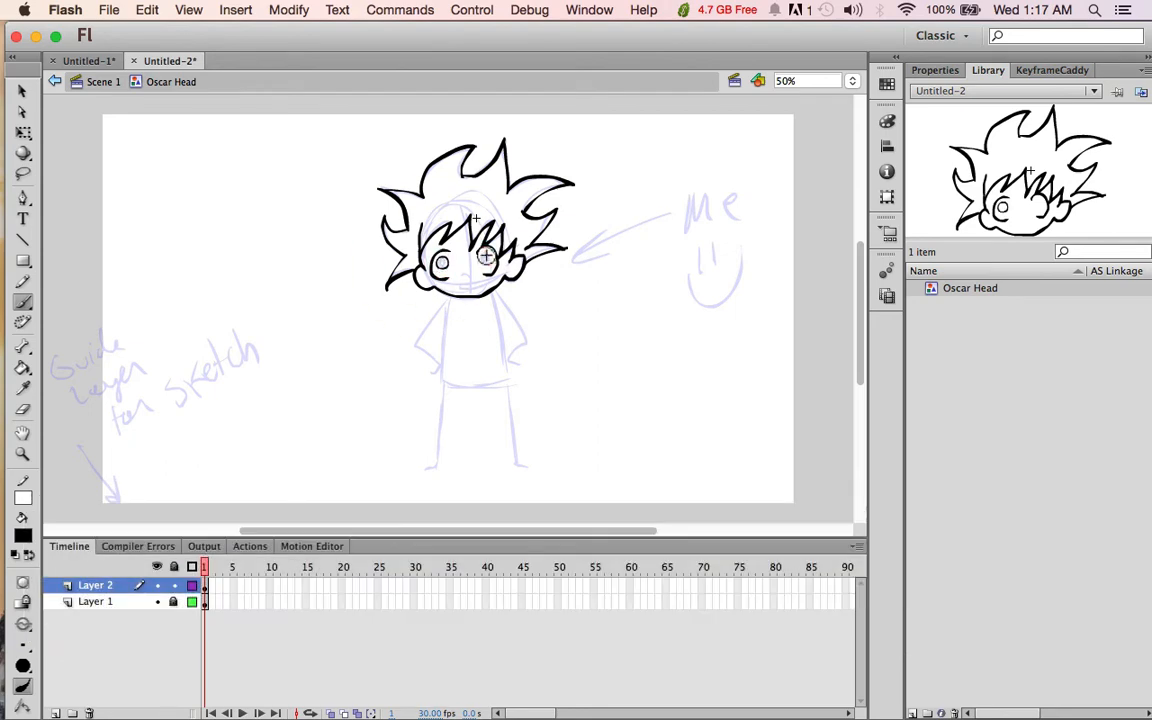
key("super+z")
key("super+z")
Step: Ink the nose and smiling mouth, leaving Layer 1 locked and Layer 2 unlocked for drawing
left_click(174, 586)
left_click(173, 602)
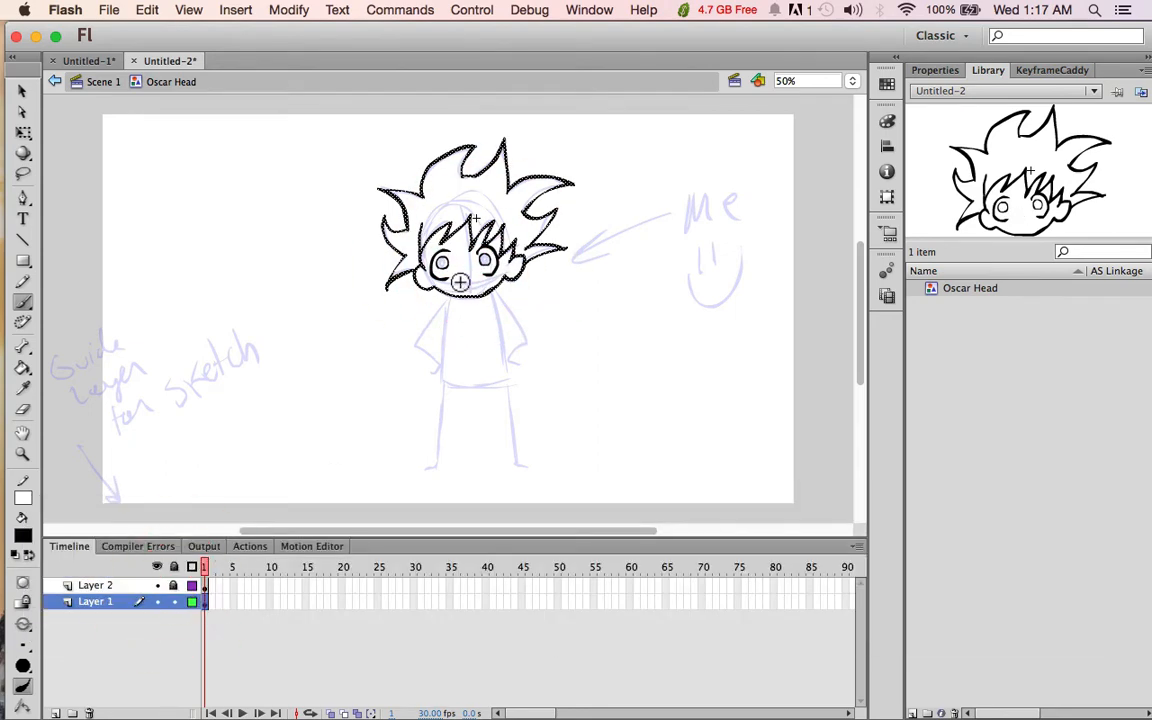
left_click_drag(459, 281, 472, 281)
left_click(173, 602)
left_click(175, 587)
left_click(442, 270)
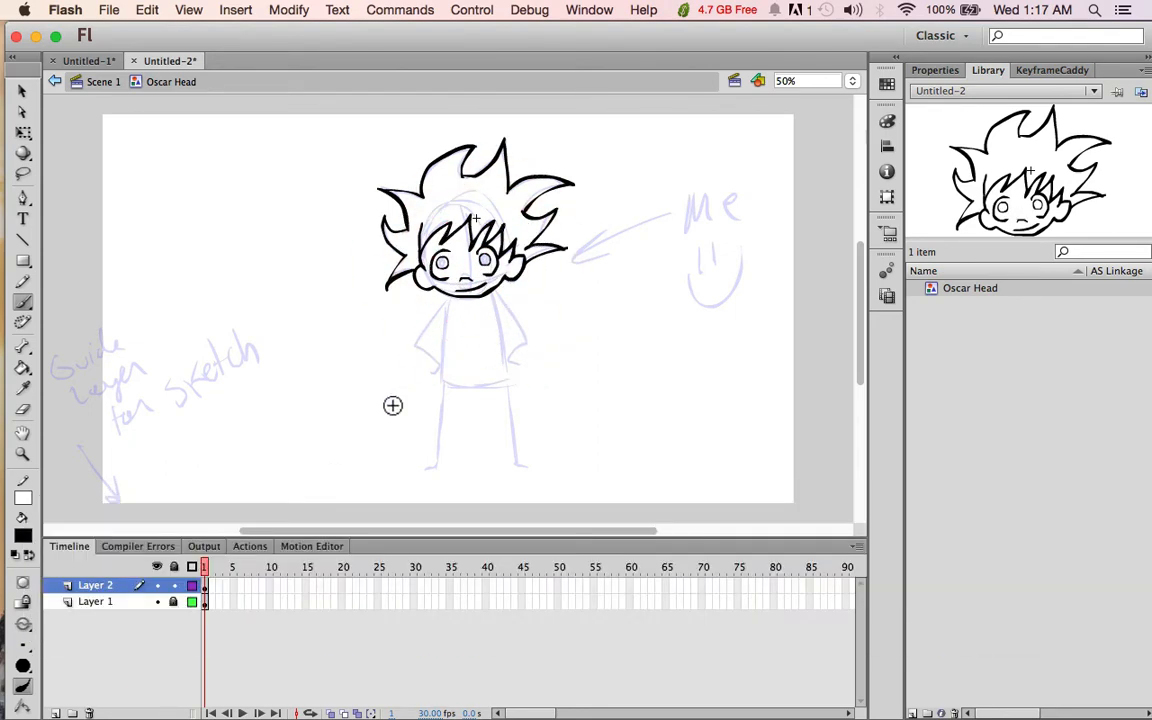
Step: Fill both irises with brown #663300 using the Paint Bucket
left_click_drag(511, 196, 419, 310)
left_click(887, 121)
left_click(799, 244)
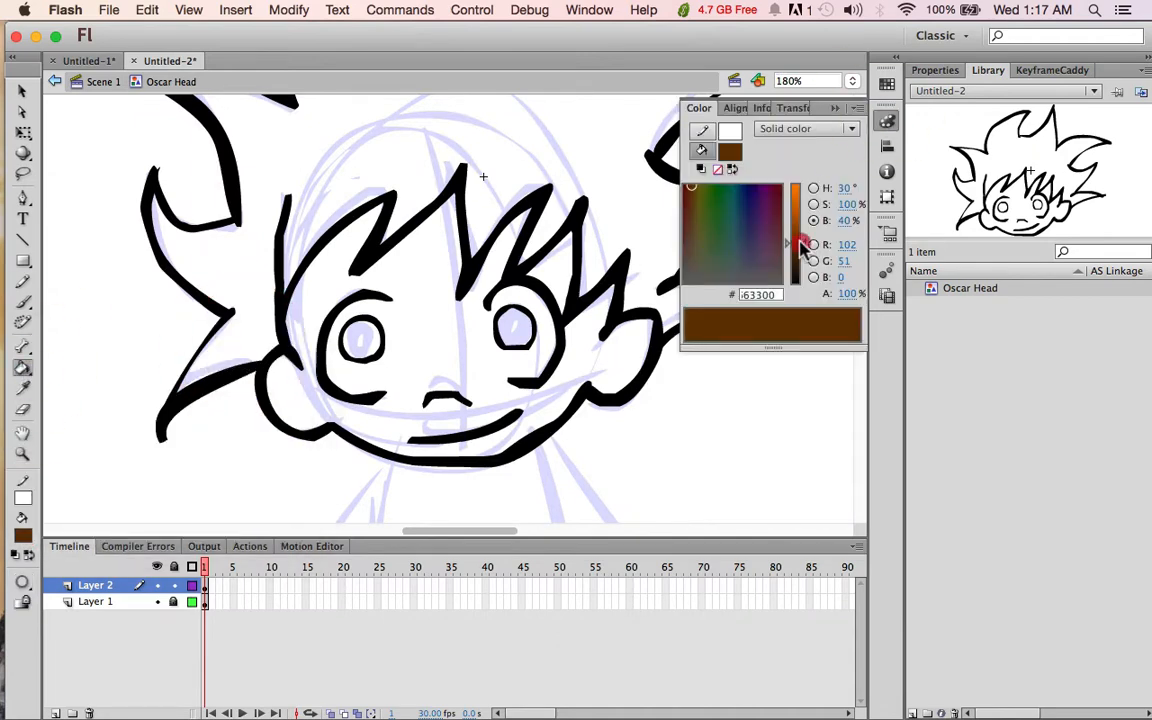
left_click(363, 338)
left_click(515, 328)
Step: Brush darker brown pupils into both irises and add white highlights to the eyes
left_click(887, 121)
left_click_drag(798, 245, 795, 264)
left_click(23, 302)
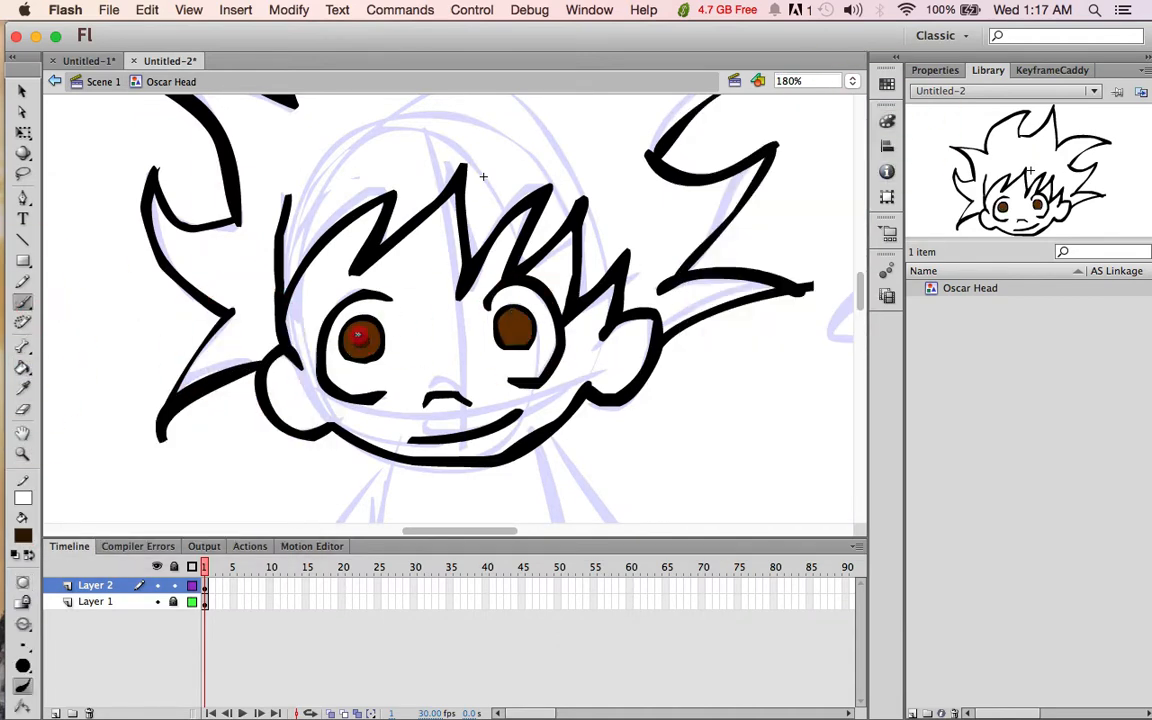
left_click(515, 323)
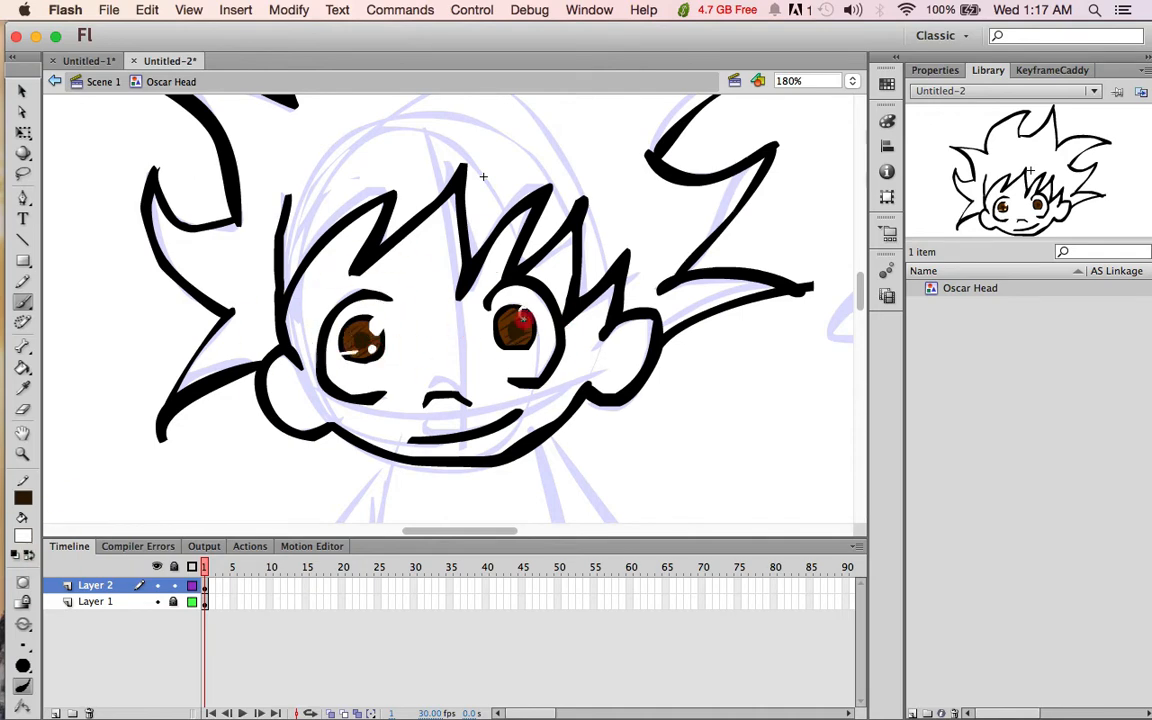
Step: Set the Pencil stroke to red and close the open inner side of each eye outline with a curved line
left_click(23, 281)
left_click(23, 497)
left_click(50, 635)
left_click_drag(389, 300, 386, 392)
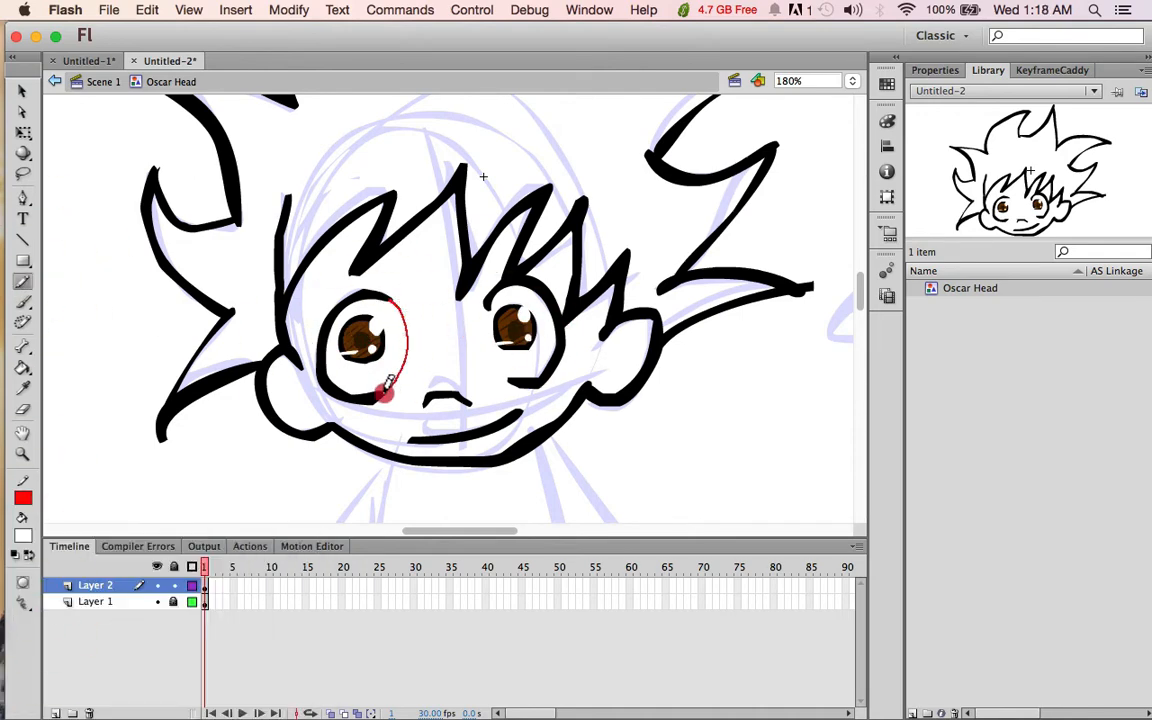
Step: Delete the red closing lines from both eyes
left_click(407, 336)
key("BackSpace")
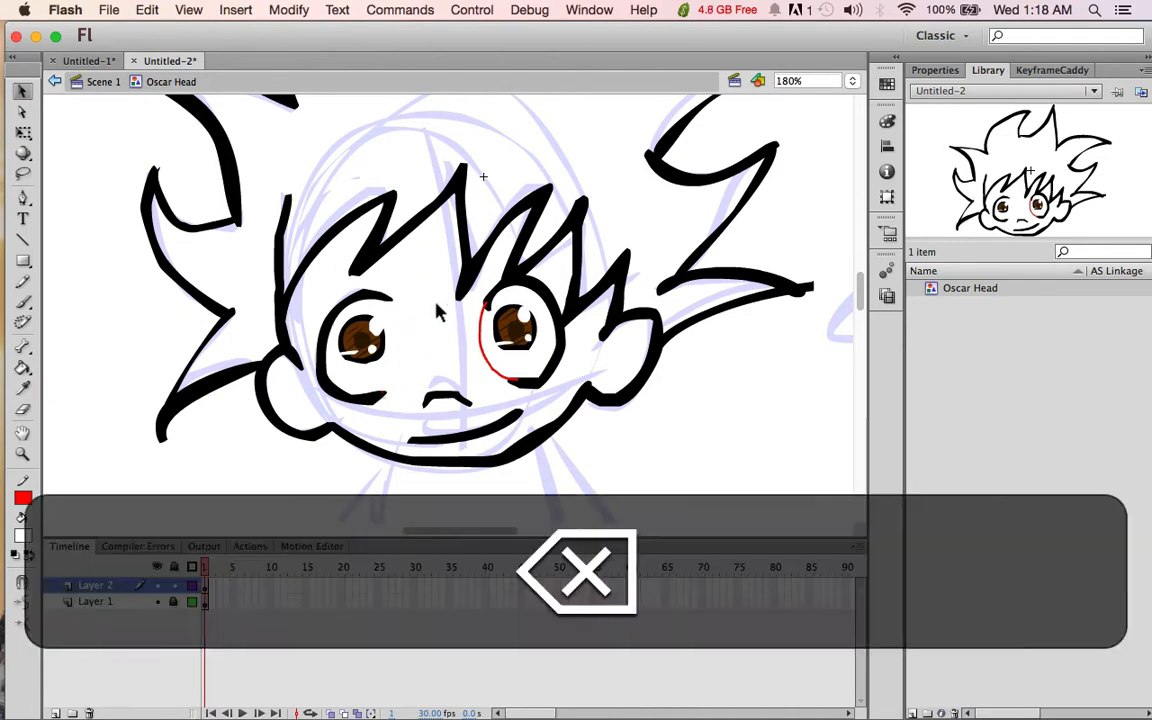
left_click(483, 352)
key("BackSpace")
Step: Mix a tan skin colour and fill the character's face and ears with it using the Paint Bucket
left_click(98, 82)
key("super+minus")
double_click(548, 333)
left_click(23, 536)
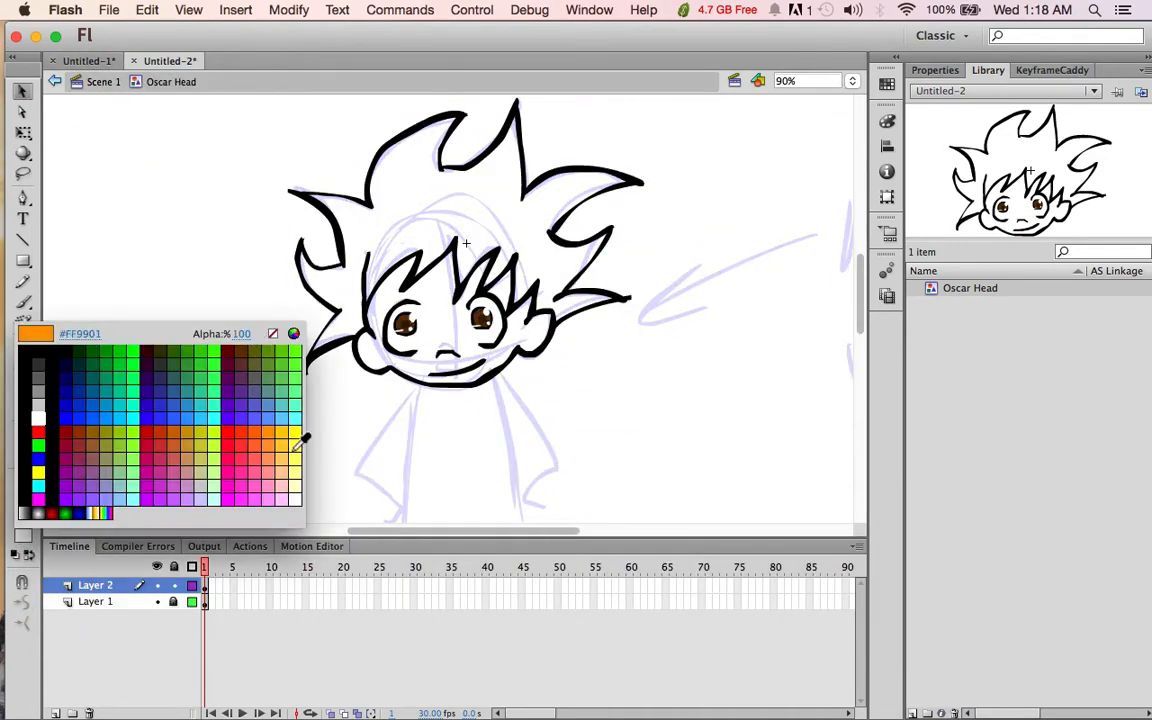
left_click(286, 461)
left_click(887, 121)
left_click_drag(795, 190, 795, 212)
left_click(23, 368)
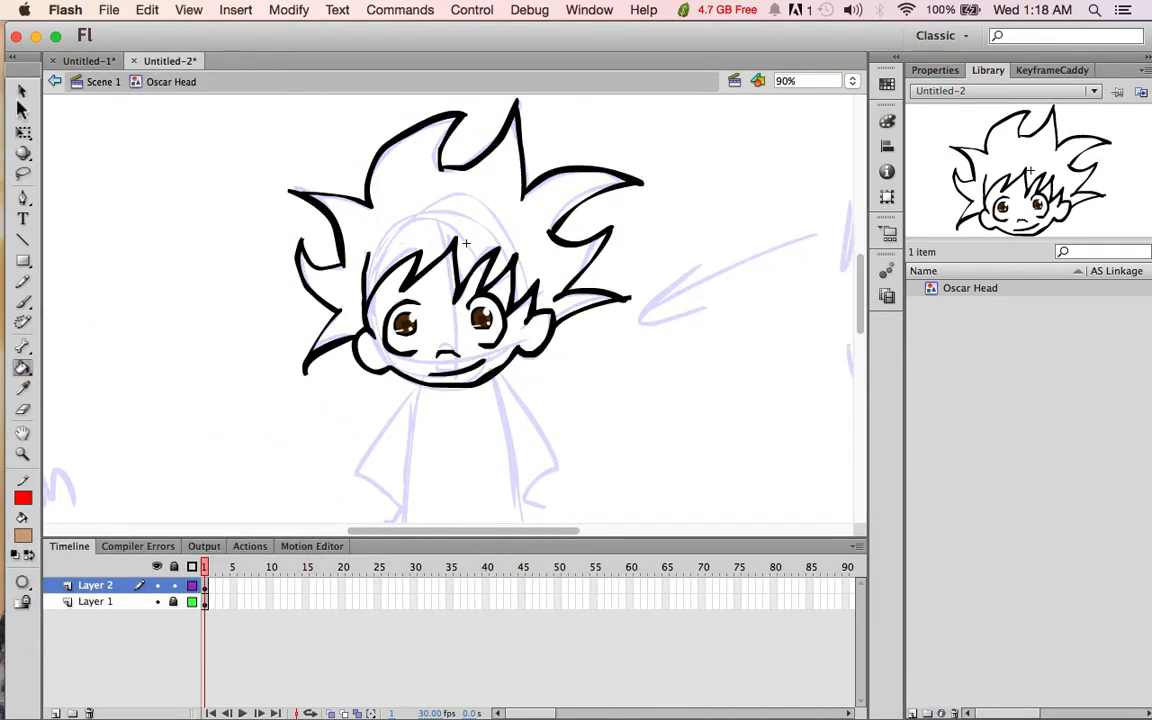
left_click(440, 290)
left_click(887, 121)
key("v")
left_click(131, 278)
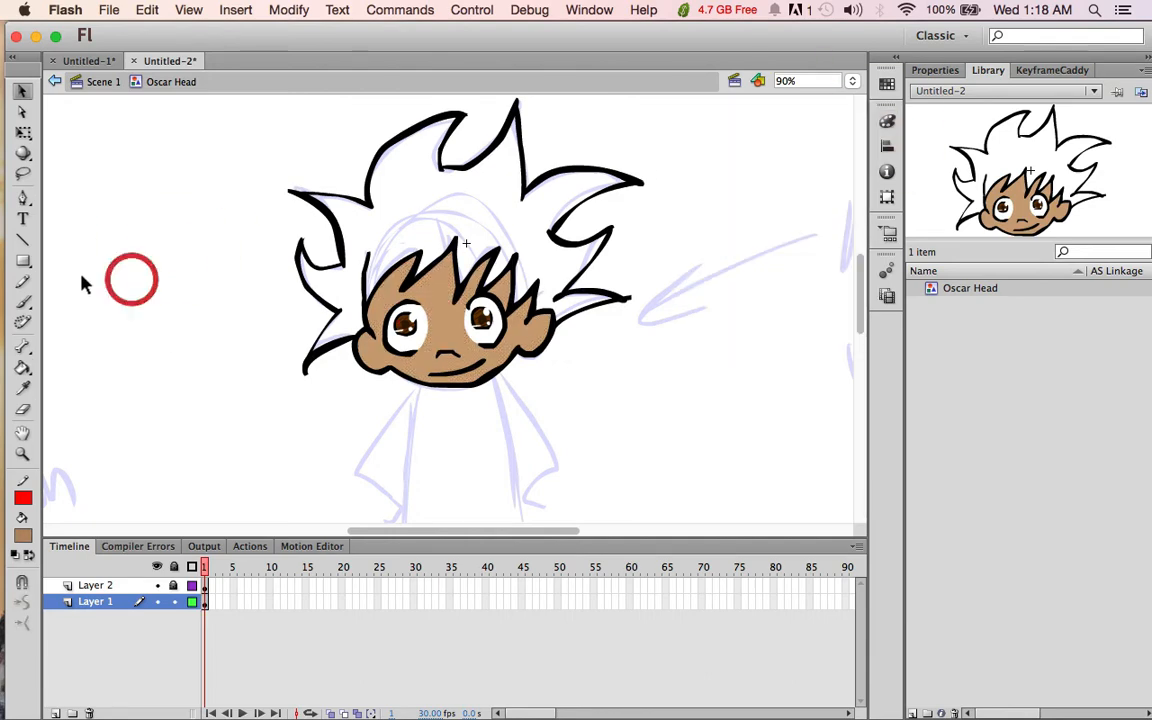
Step: Adjust the brightness of the tan fill colour and refill the face with it
left_click(23, 368)
left_click(440, 290)
left_click(887, 121)
left_click_drag(797, 213, 800, 206)
left_click(450, 344)
Step: Fill the spiky hair with dark navy blue using the Paint Bucket
left_click(24, 537)
left_click(72, 359)
left_click(410, 205)
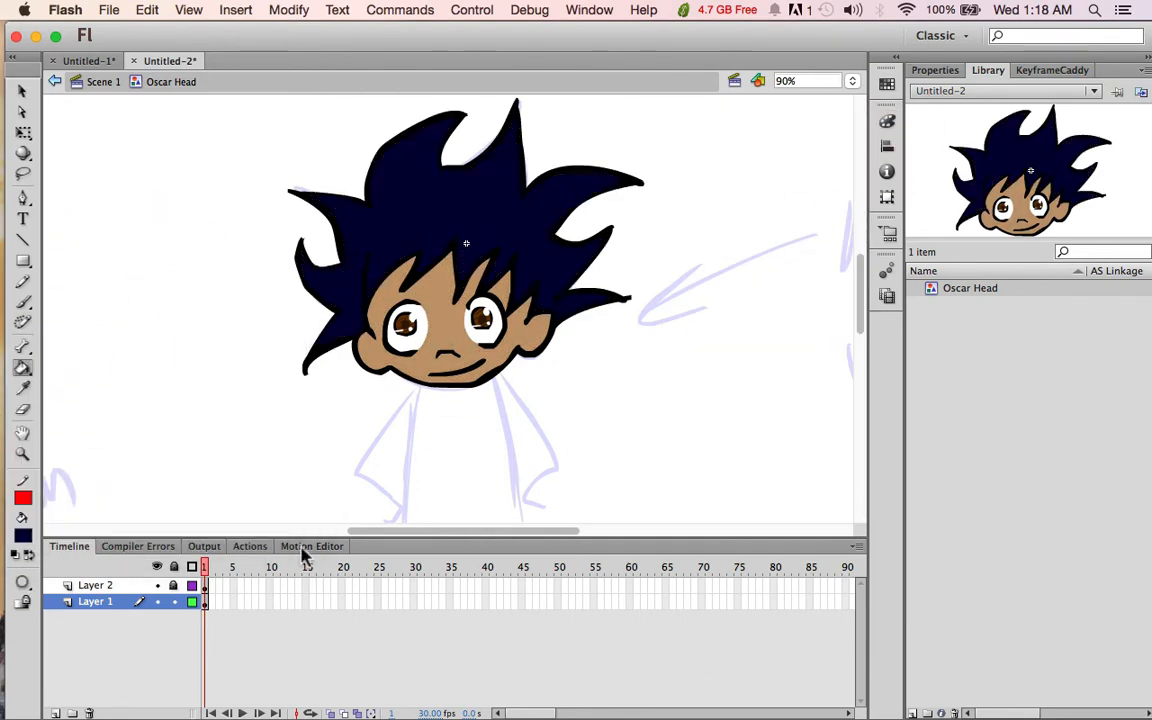
Step: Brush white highlights along the three upper hair spikes
left_click(23, 302)
left_click(23, 536)
left_click(41, 421)
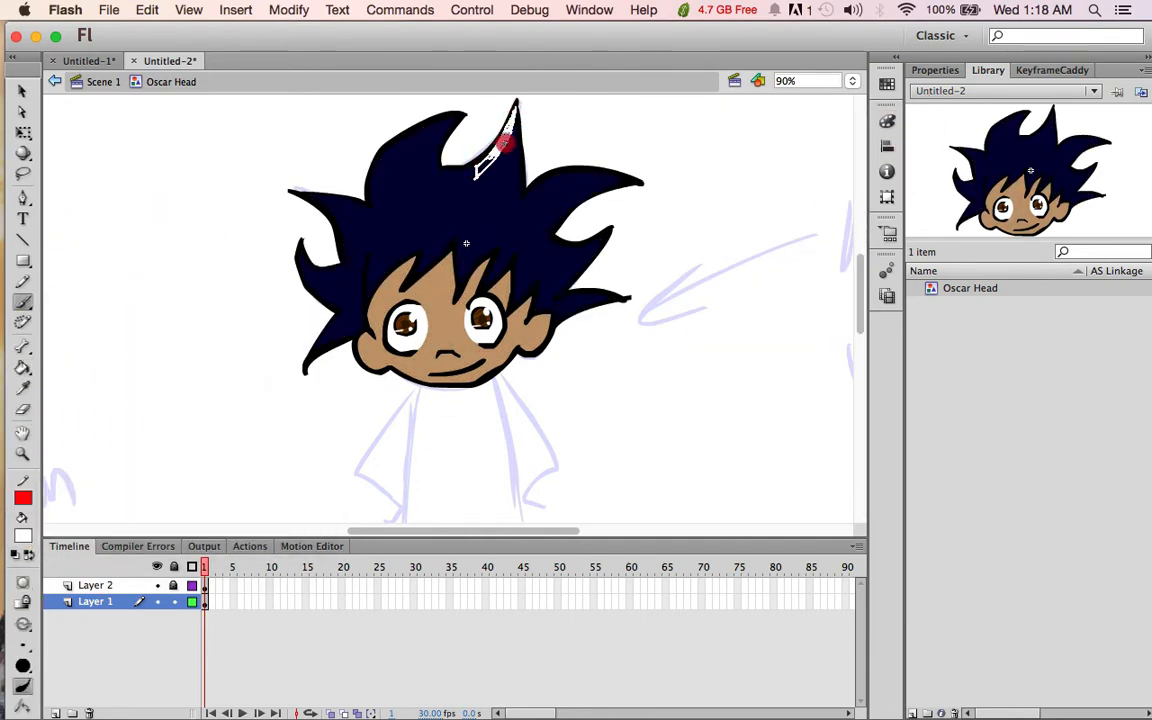
left_click_drag(493, 155, 506, 134)
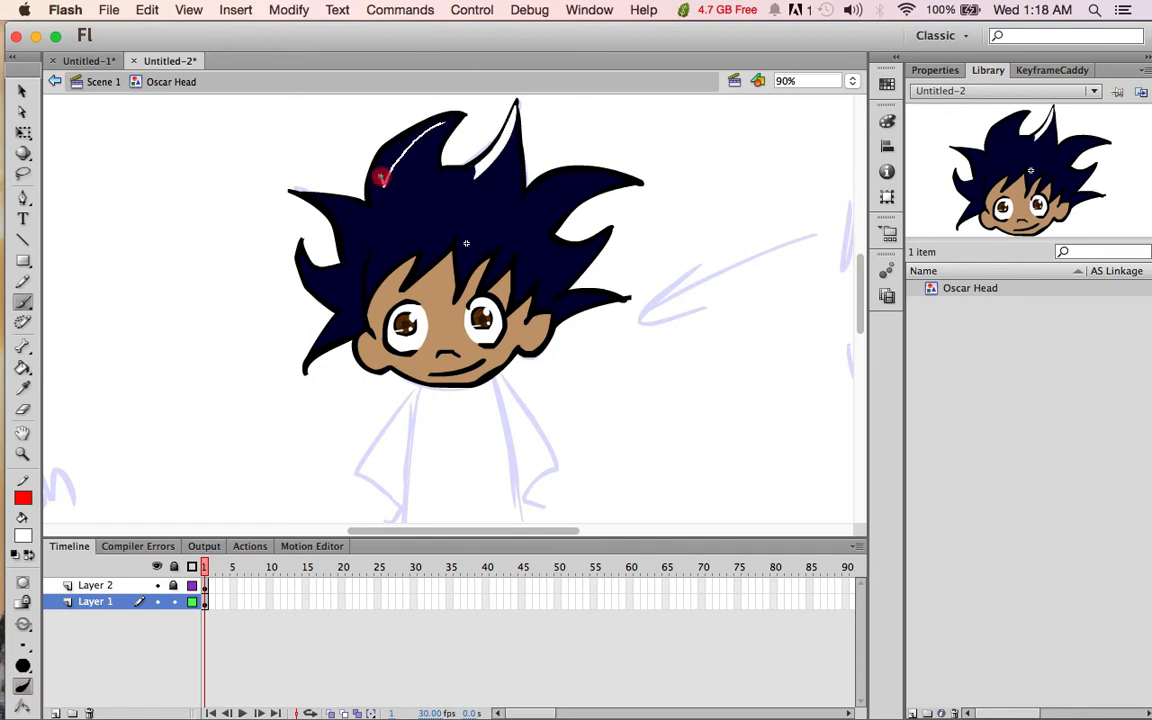
left_click_drag(396, 163, 420, 135)
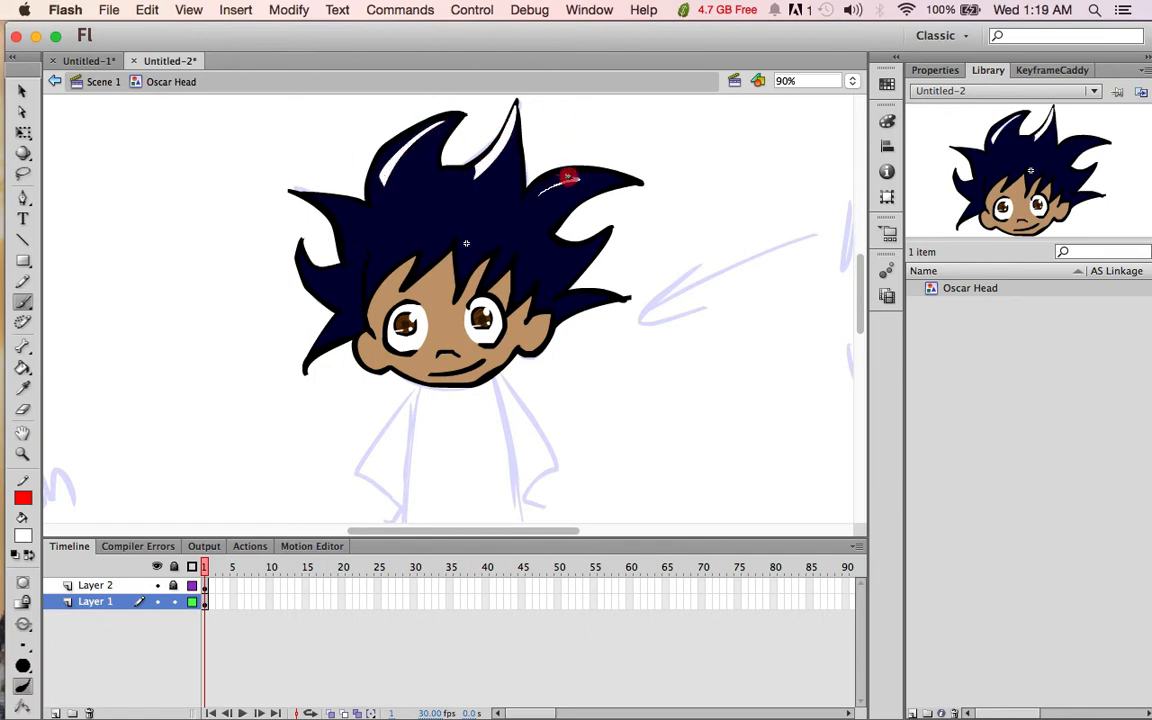
left_click_drag(567, 177, 535, 180)
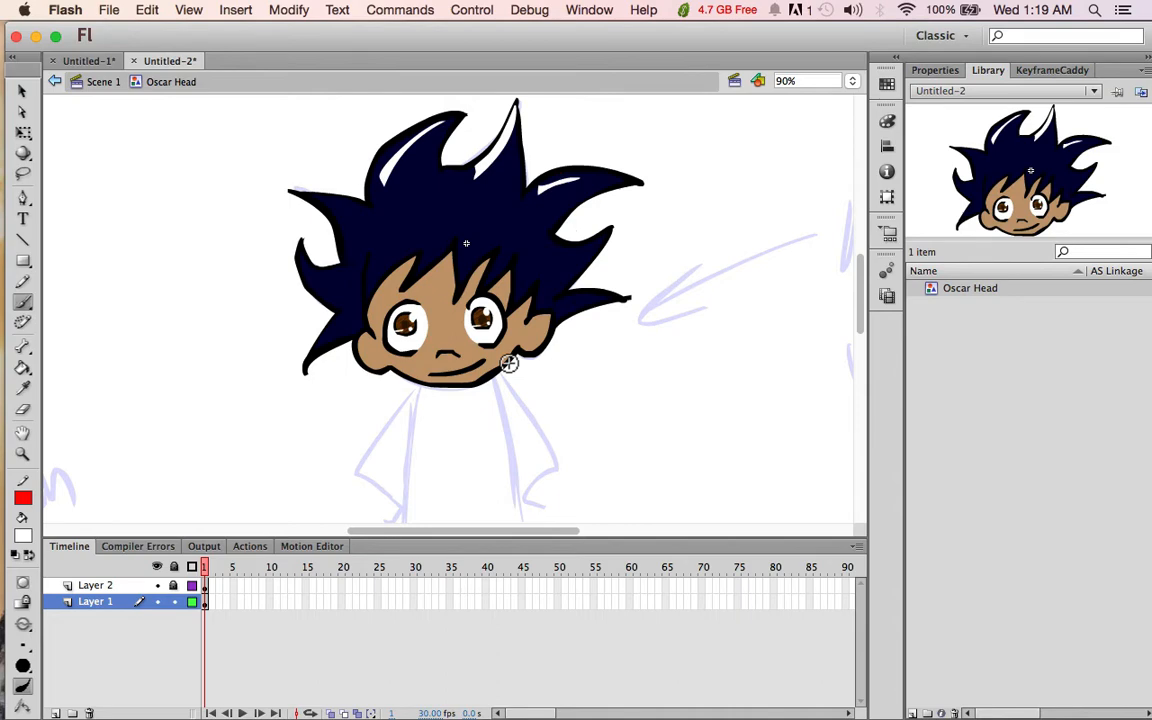
Step: Brush black eyebrow outlines above both eyes on Layer 2, with Layer 1 locked
left_click(204, 586)
left_click(173, 601)
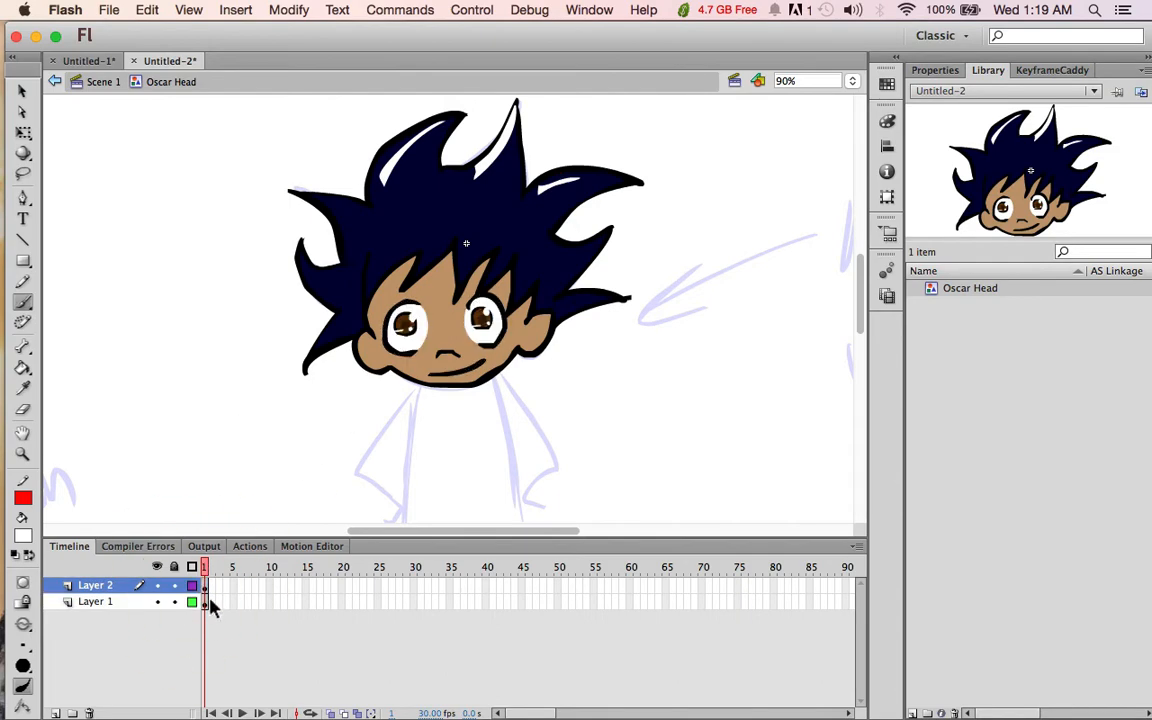
key("super+z")
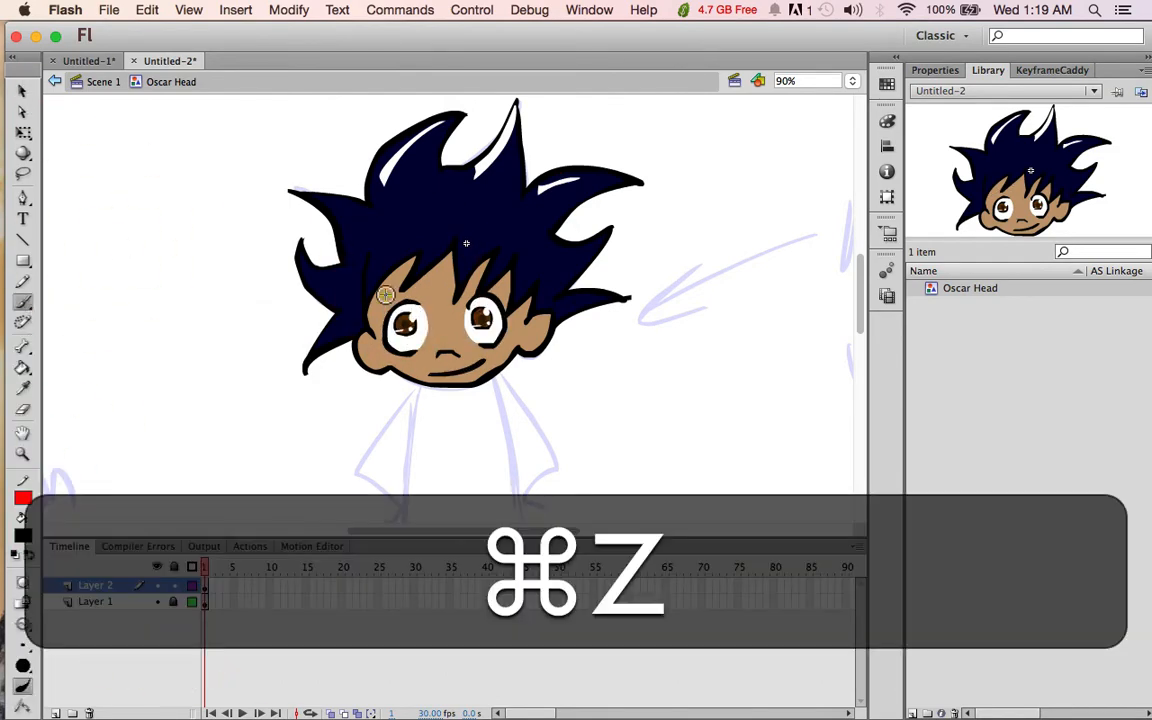
key("super+z")
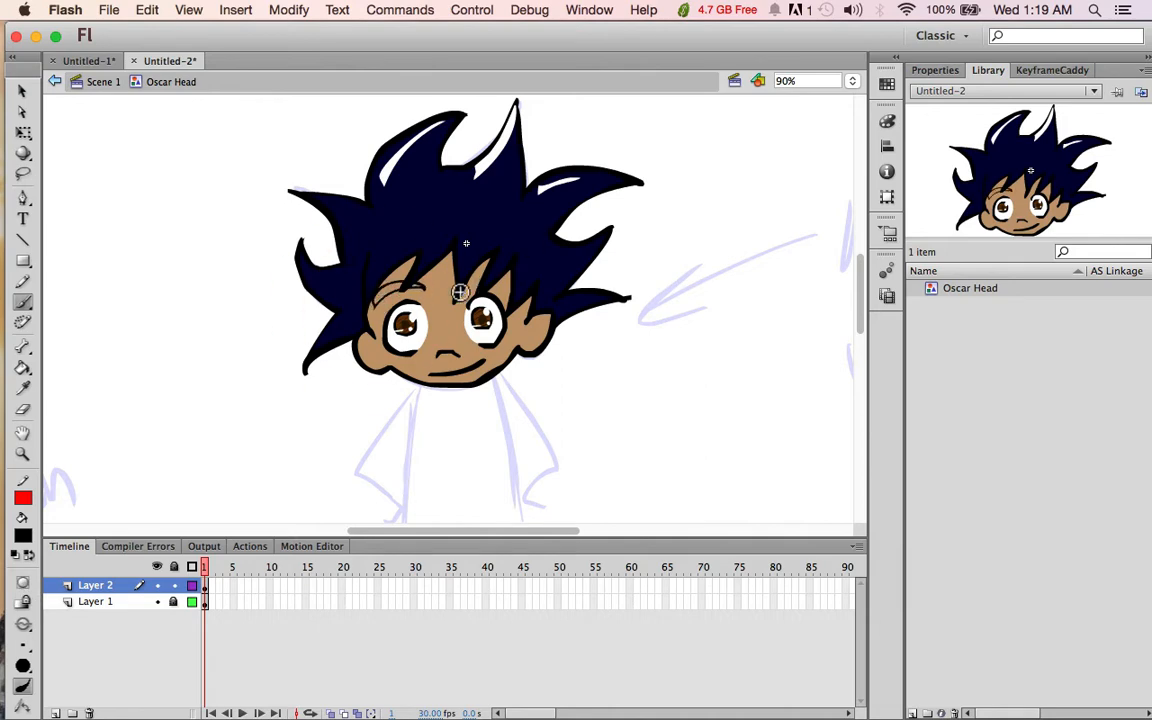
left_click_drag(474, 281, 468, 288)
Step: Fill both eyebrows with dark navy blue to match the hair
left_click(23, 536)
left_click(62, 372)
left_click(23, 369)
left_click(393, 288)
left_click(491, 285)
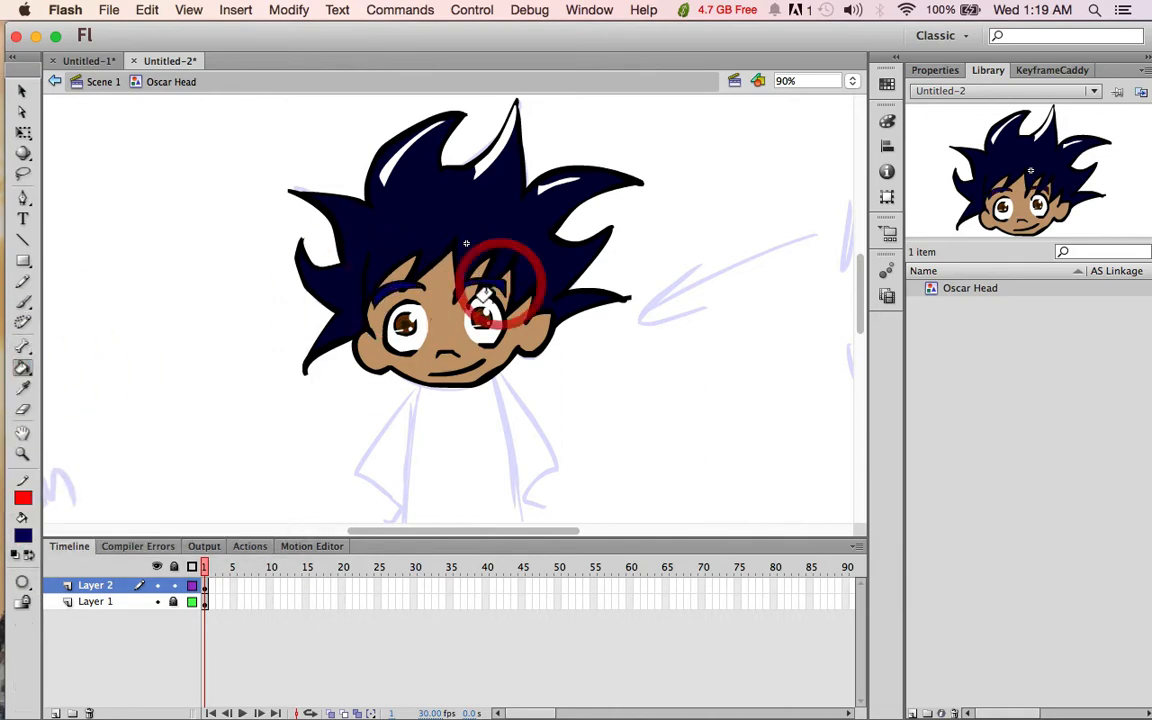
left_click(23, 536)
left_click(64, 362)
left_click(391, 287)
left_click(488, 285)
Step: Lock Layer 2 and brush a dark navy X mark inside each ear on Layer 1
left_click(22, 91)
left_click(174, 586)
left_click(174, 602)
left_click(95, 602)
left_click(23, 303)
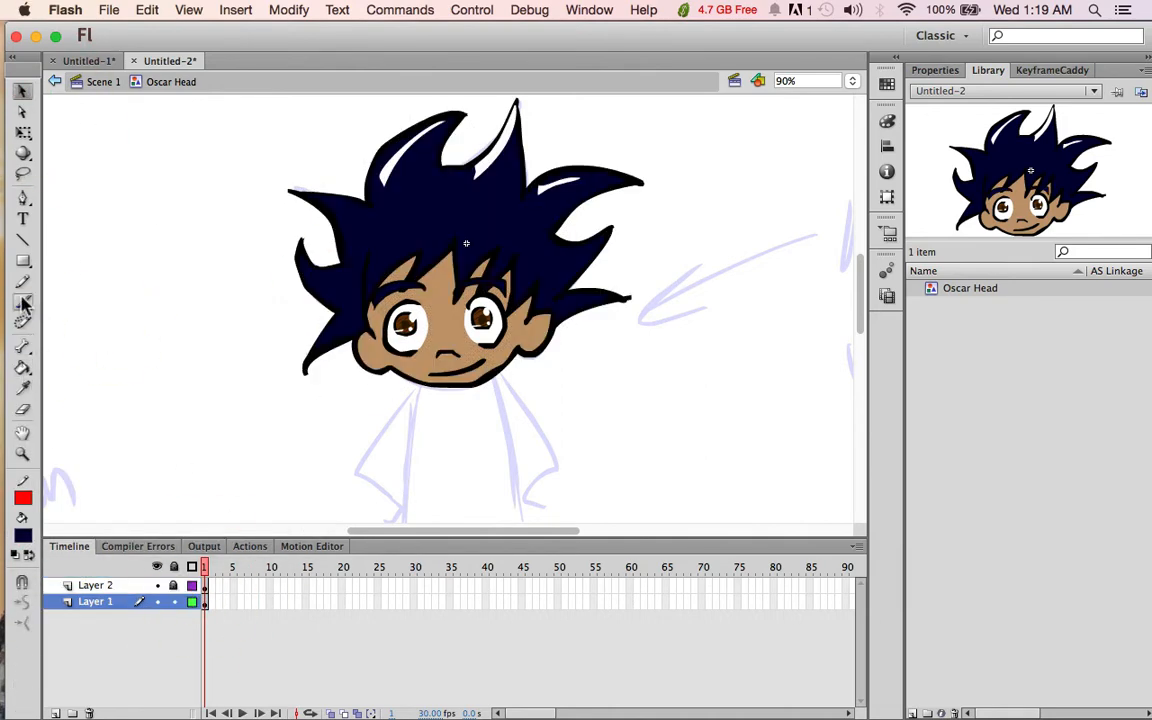
left_click_drag(366, 347, 379, 359)
Step: Insert blank keyframes at frame 2 on both layers, unlock Layer 1 and set the fill colour to black
left_click(209, 601)
key("F7")
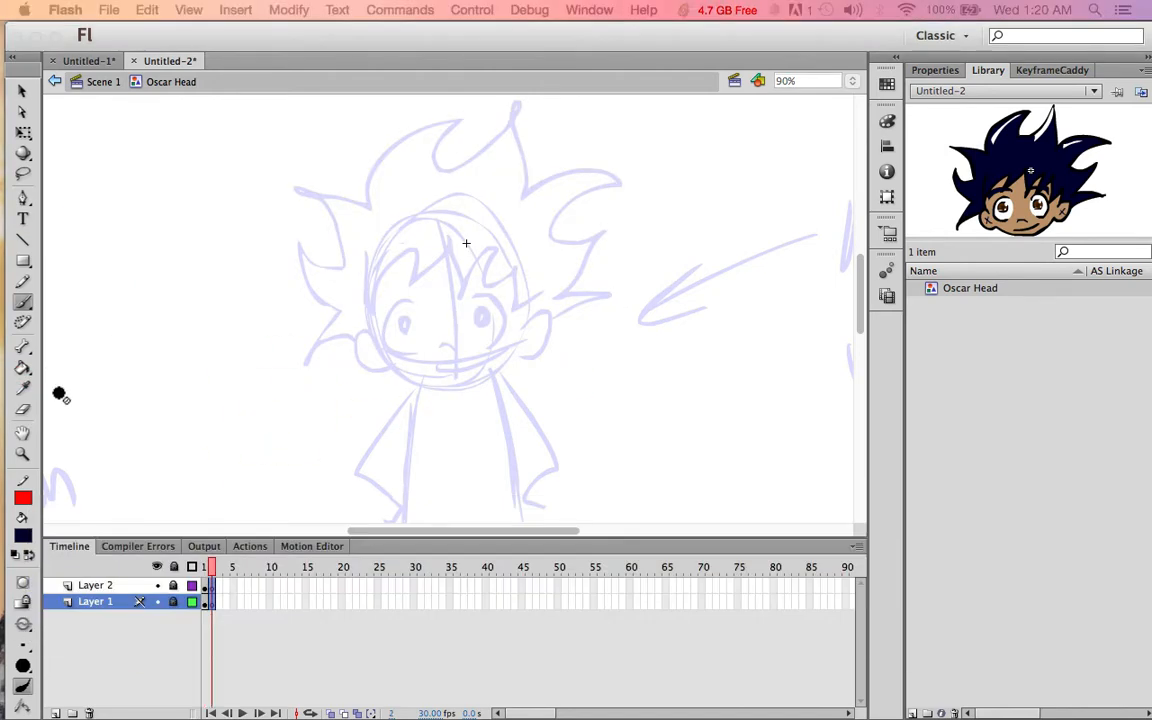
key("Escape")
left_click(174, 602)
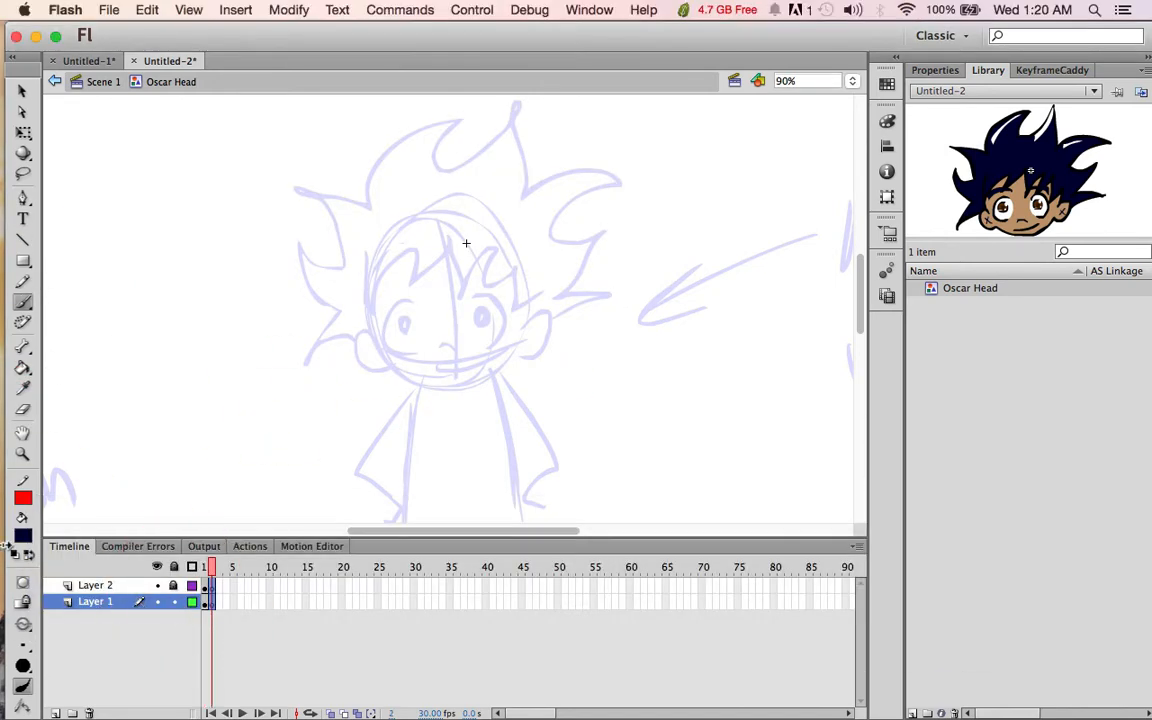
left_click(23, 536)
left_click(34, 362)
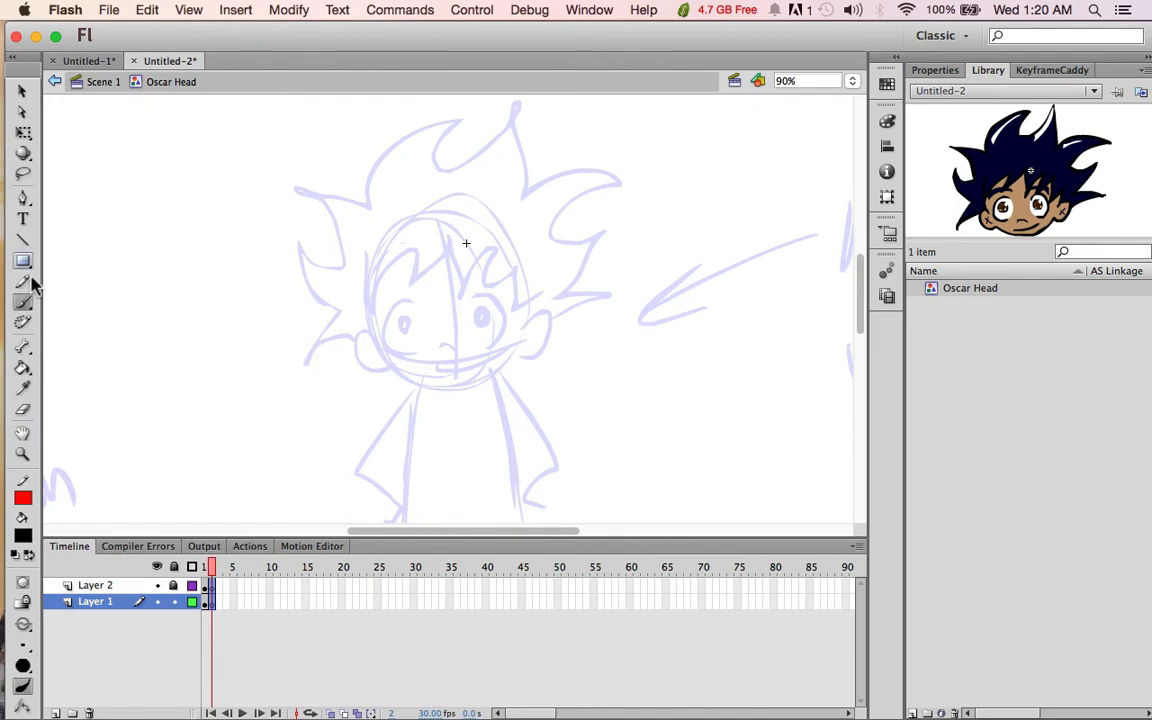
Step: Change the brush size and outline a turned head with one ear and spiky outer hair in frame 2
key("super+minus")
left_click(23, 645)
left_click(72, 545)
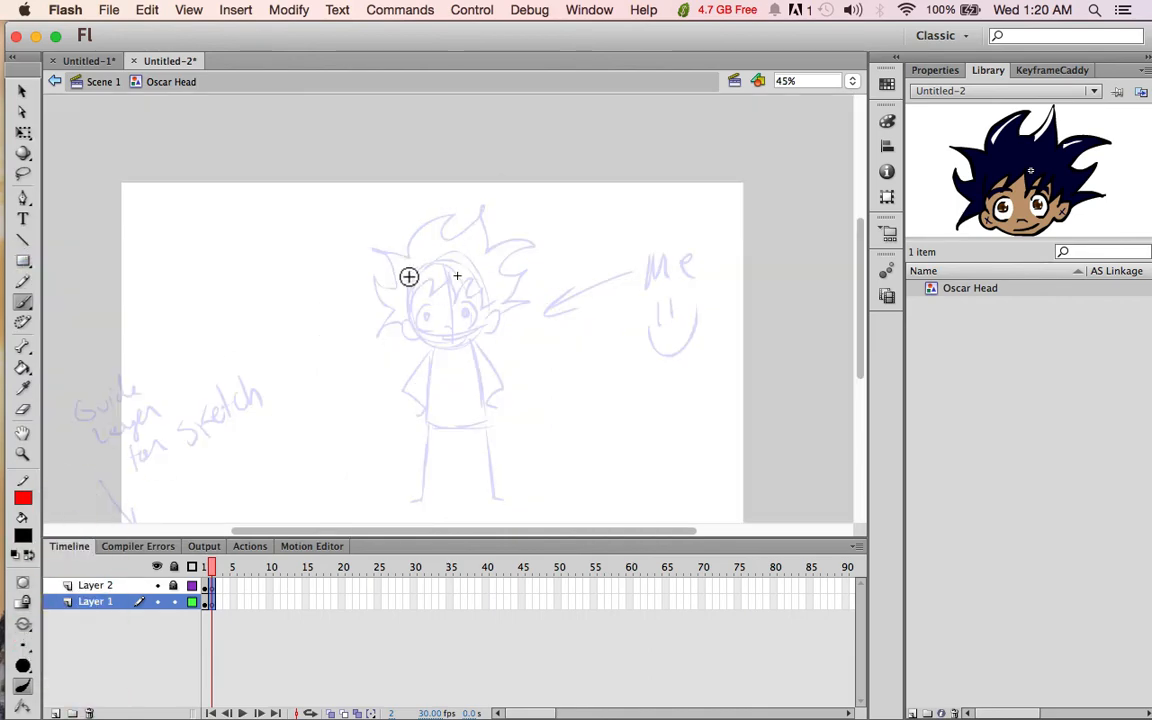
key("super+z")
mouse_move(478, 314)
left_mouse_down()
mouse_move(481, 341)
mouse_move(470, 342)
left_mouse_up()
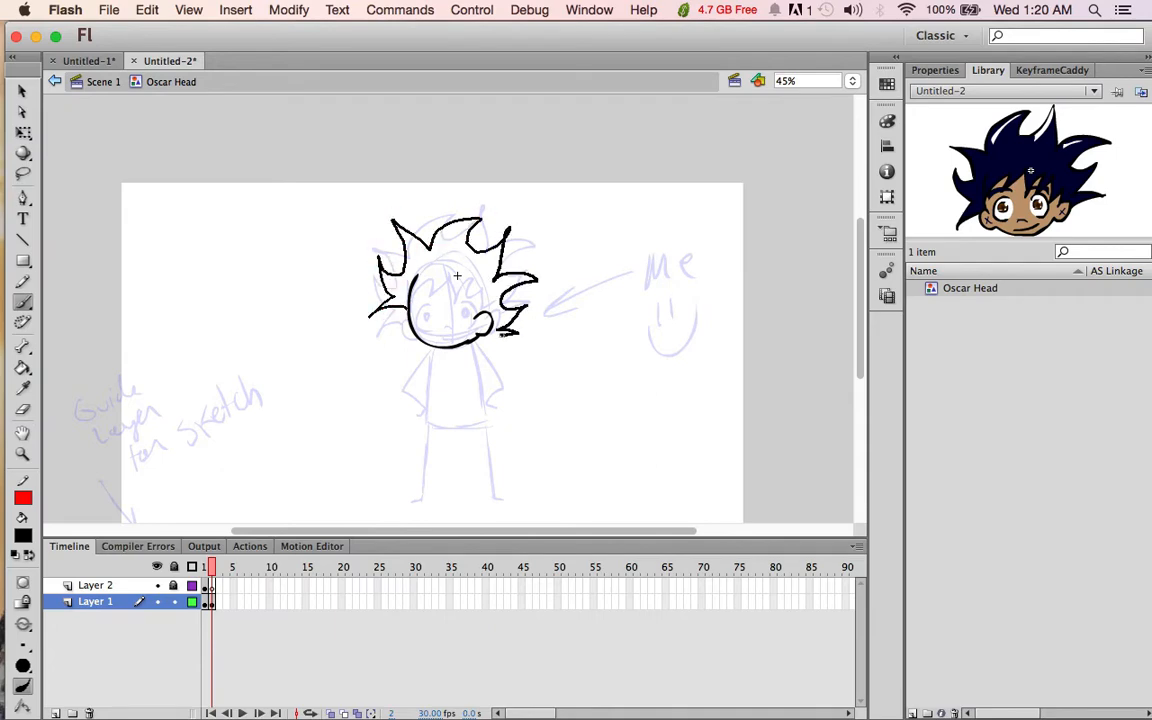
Step: Brush the jagged fringe across the turned head's forehead, undoing unwanted strokes
key("super+z")
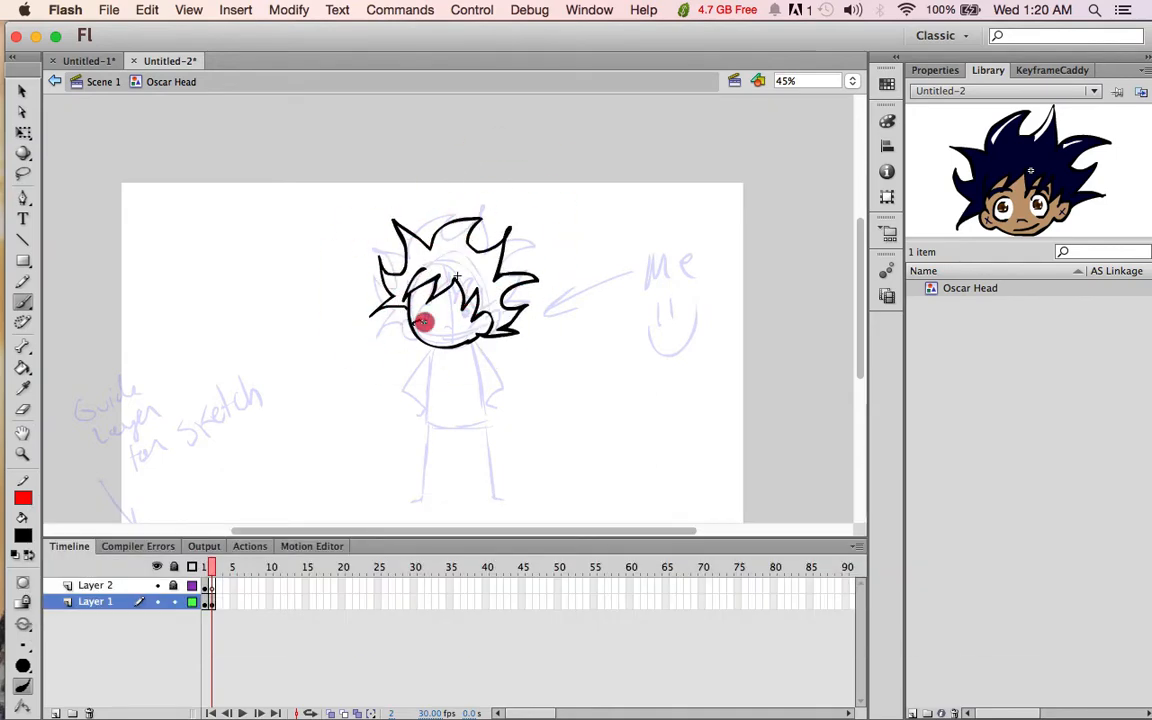
key("super+z")
key("super+z")
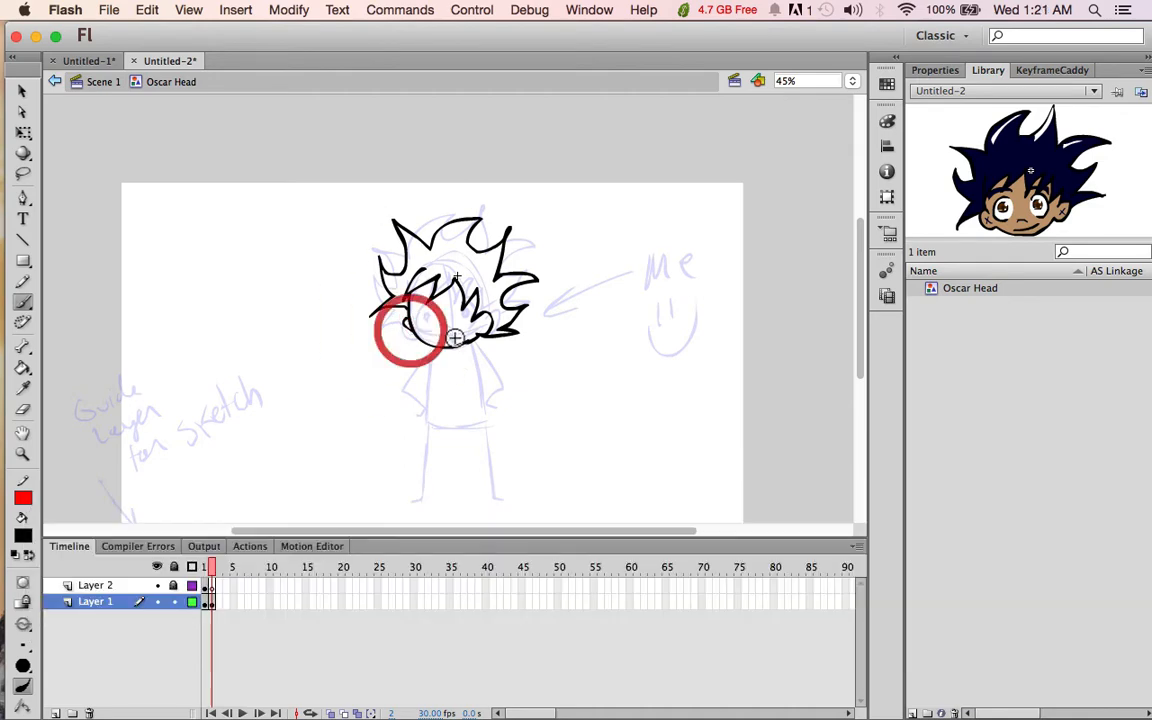
key("super+z")
key("super+z")
left_click(186, 10)
mouse_move(148, 10)
left_click(165, 49)
key("super+z")
Step: Brush narrowed eyes, angry eyebrows and a nose on Layer 2 for the turned head
left_click_drag(423, 325, 466, 329)
left_click(120, 585)
key("super+z")
key("super+equal")
mouse_move(380, 389)
left_mouse_down()
mouse_move(360, 385)
mouse_move(438, 386)
left_mouse_up()
key("super+z")
left_click_drag(357, 370, 359, 387)
mouse_move(369, 371)
left_mouse_down()
mouse_move(484, 333)
mouse_move(468, 355)
mouse_move(417, 360)
mouse_move(484, 331)
left_mouse_up()
key("super+z")
key("super+z")
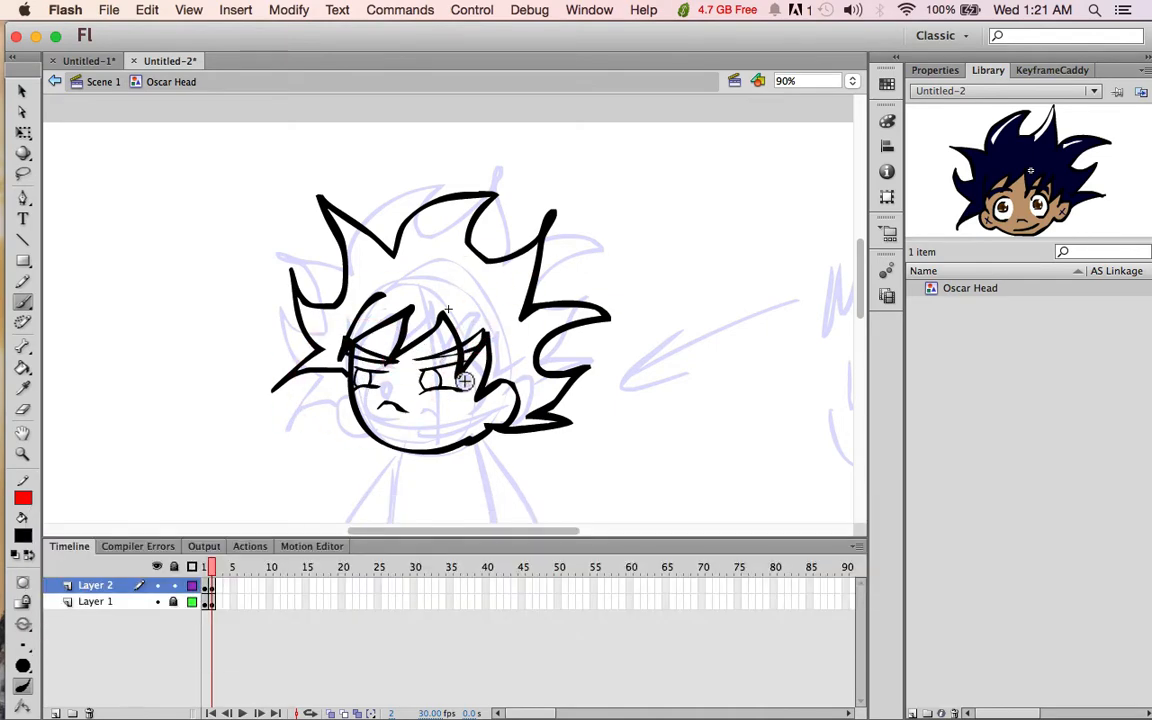
Step: Brush a wavy frowning mouth and an X mark inside the ear of the turned head
mouse_move(380, 430)
left_mouse_down()
mouse_move(448, 412)
mouse_move(460, 428)
mouse_move(446, 417)
left_mouse_up()
key("super+z")
key("super+z")
Step: Fill both angry eyebrows with navy blue using the Paint Bucket
left_click(23, 536)
left_click(67, 378)
left_click(23, 368)
left_click(370, 354)
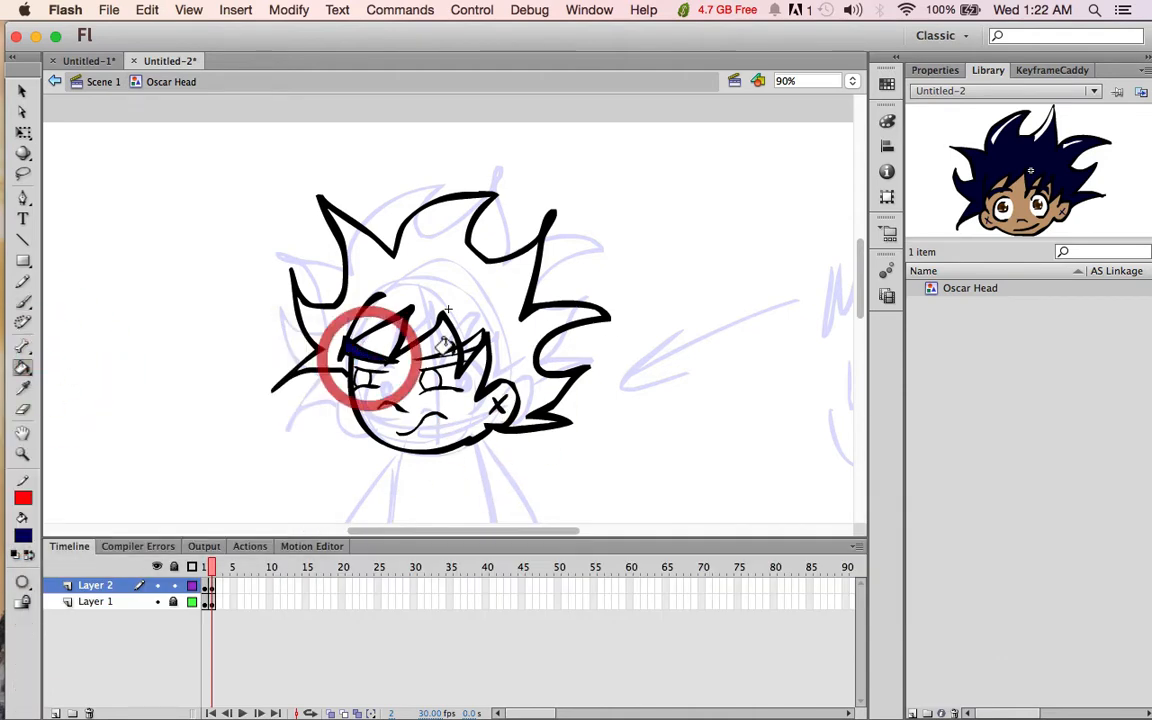
left_click(465, 350)
Step: Fill the irises of the turned head's eyes with brown
left_click(23, 536)
left_click(241, 352)
left_click(362, 379)
Step: Mix a darker brown and brush pupils and shading into both irises of the turned head
left_click(887, 121)
left_click(792, 262)
left_click(23, 303)
left_click(362, 378)
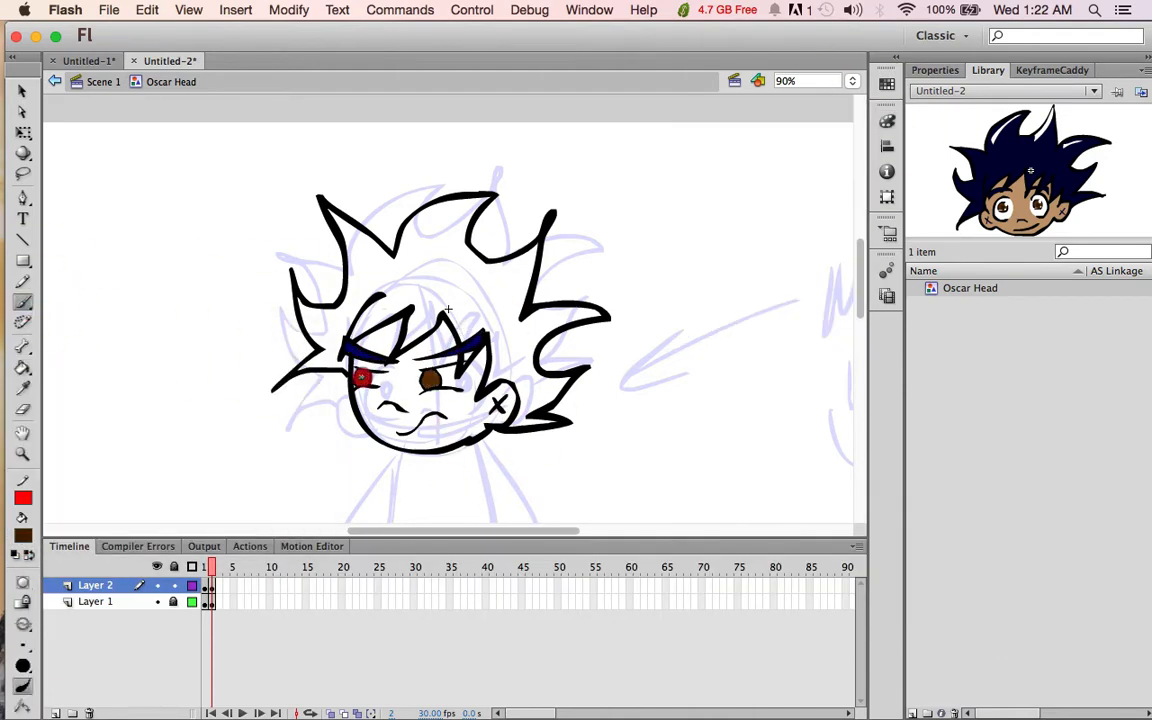
key("super+z")
left_click(24, 456)
left_click_drag(330, 325, 470, 449)
left_click(32, 300)
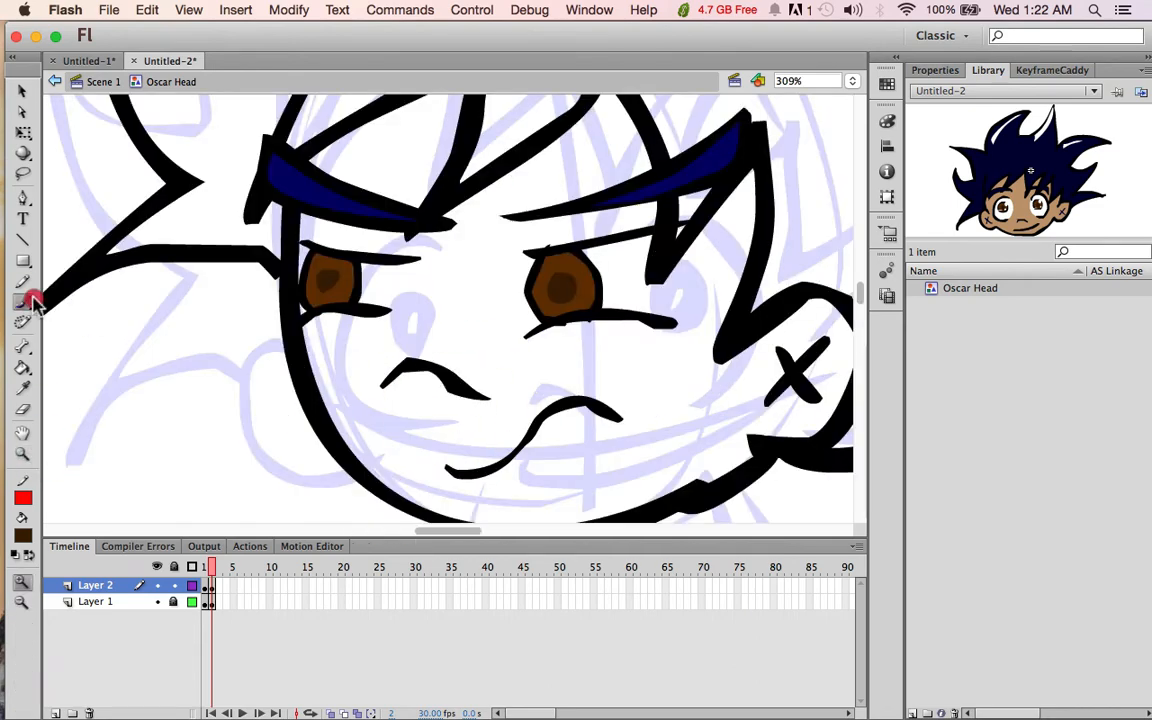
left_click_drag(350, 265, 332, 295)
left_click_drag(560, 259, 569, 297)
Step: Brush white highlights onto both irises of the turned head
left_click(23, 536)
left_click(35, 437)
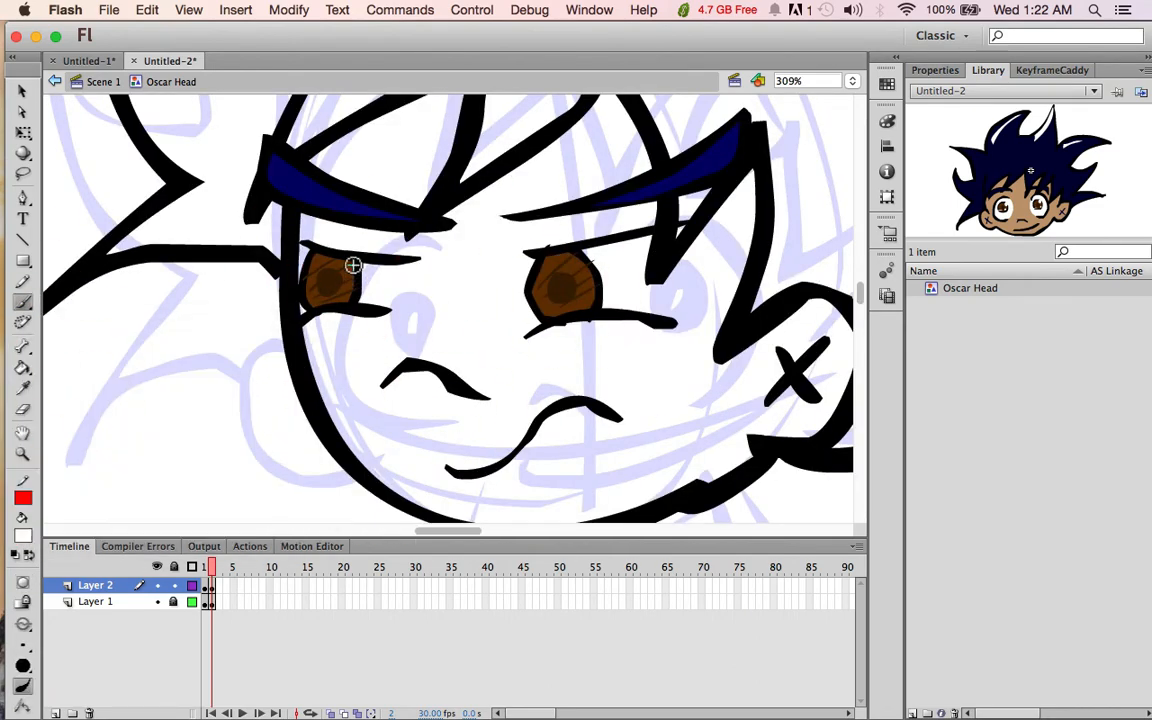
left_click(355, 271)
left_click_drag(345, 288, 307, 297)
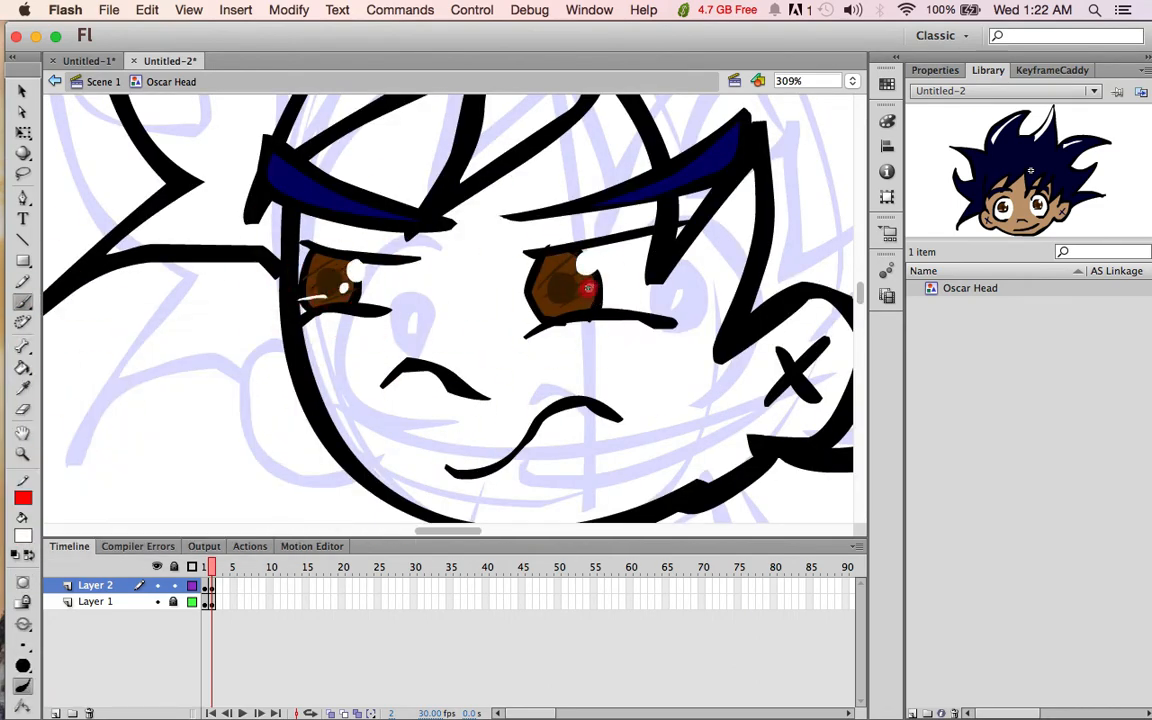
Step: Close the open sides of both narrowed eyes with curved red Pencil lines
left_click(27, 500)
left_click(24, 282)
left_click(26, 500)
left_click(40, 616)
left_click(25, 283)
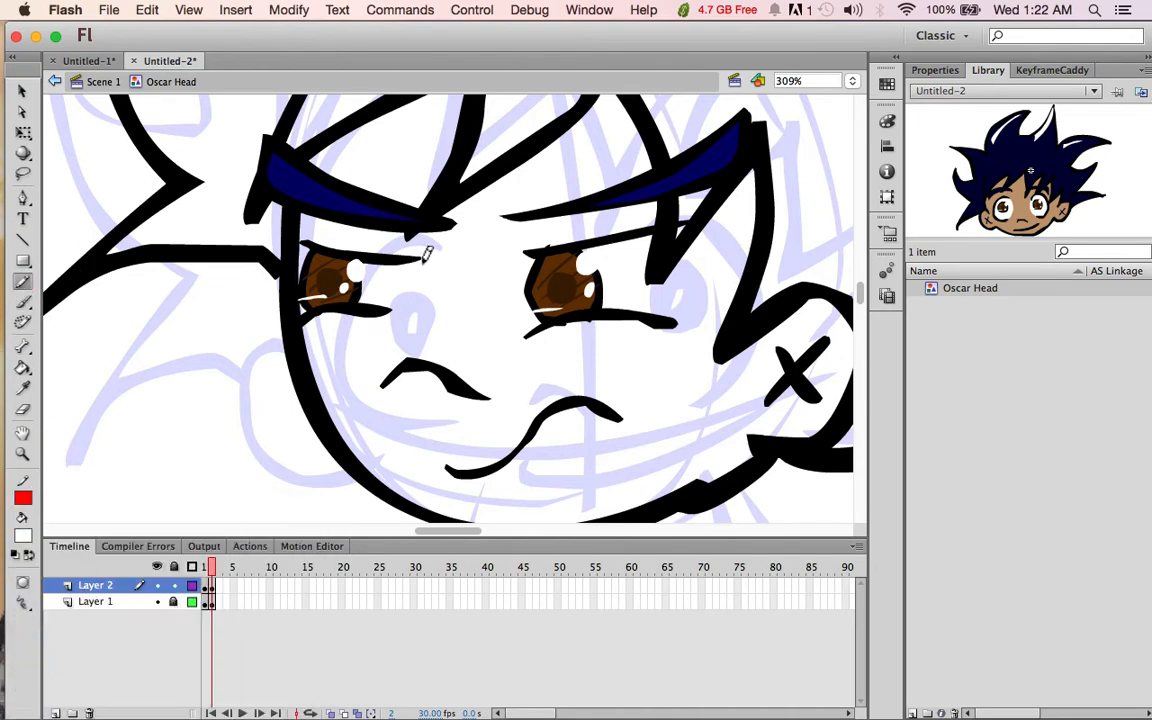
left_click(416, 259)
key("super+z")
left_click_drag(416, 259, 387, 312)
left_click_drag(303, 248, 308, 320)
left_click_drag(531, 252, 545, 327)
left_click_drag(676, 227, 658, 321)
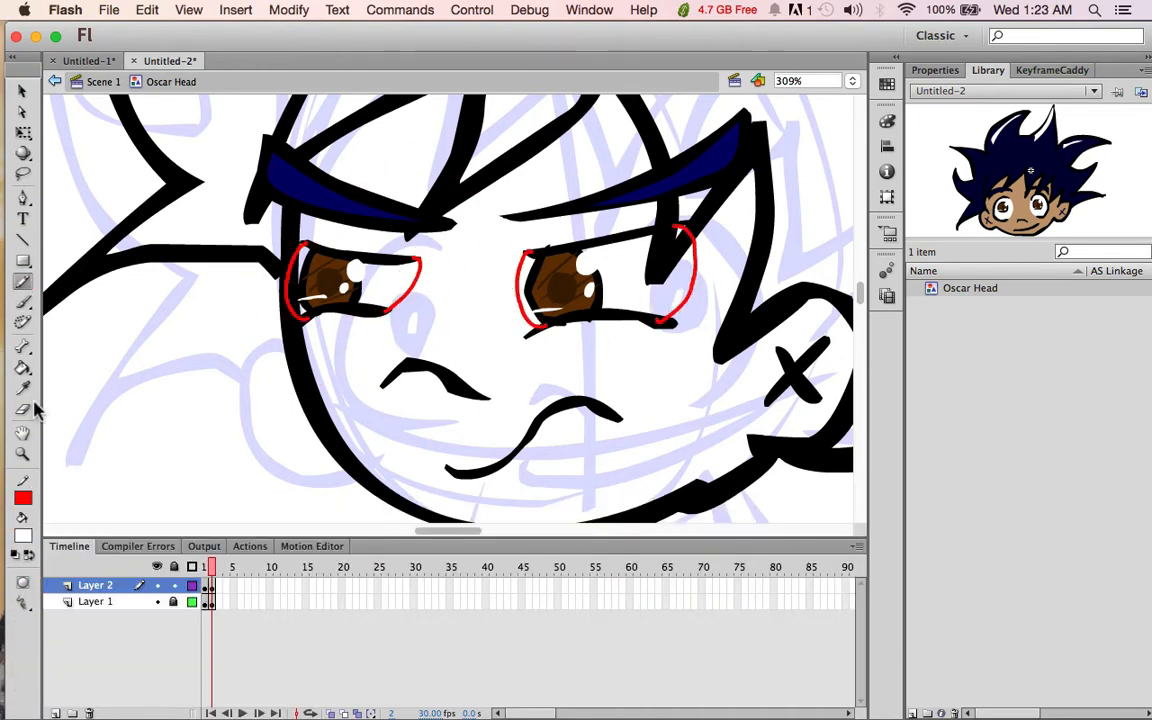
Step: Fill the whites of both narrowed eyes with white and delete the red closing lines
left_click(24, 369)
left_click(391, 275)
key("super+z")
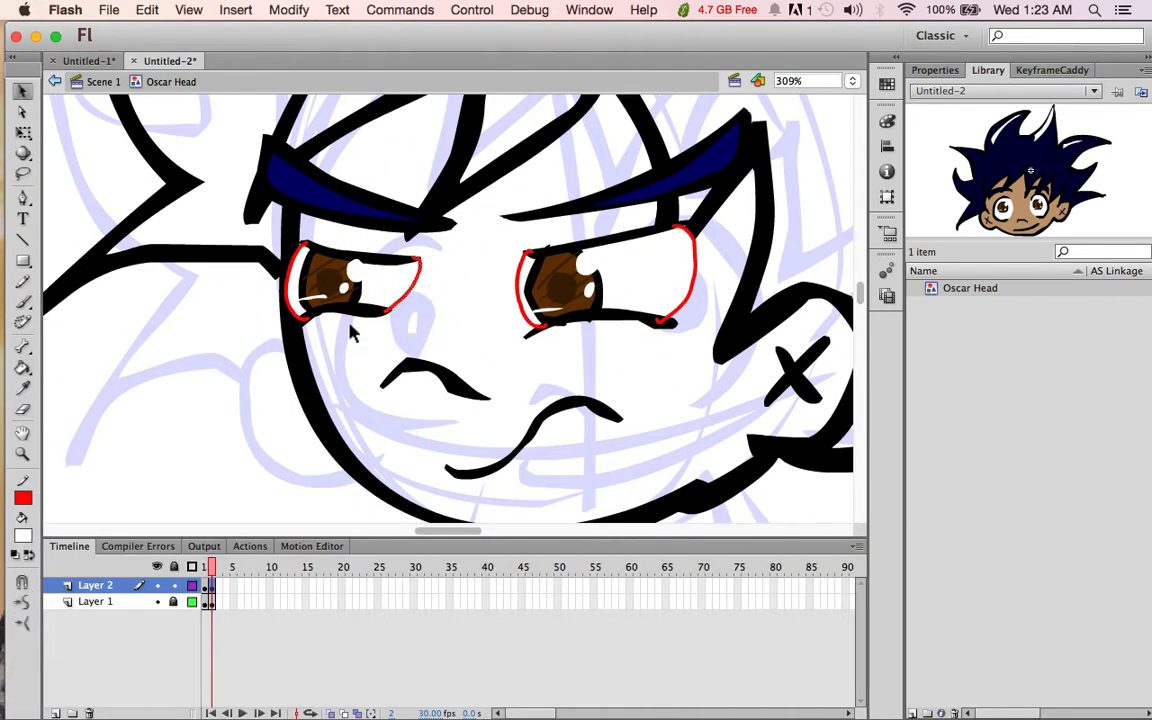
key("BackSpace")
key("BackSpace")
Step: Fill the face and ear in frame 2 on Layer 1 with the tan skin colour from frame 1
key("super+minus")
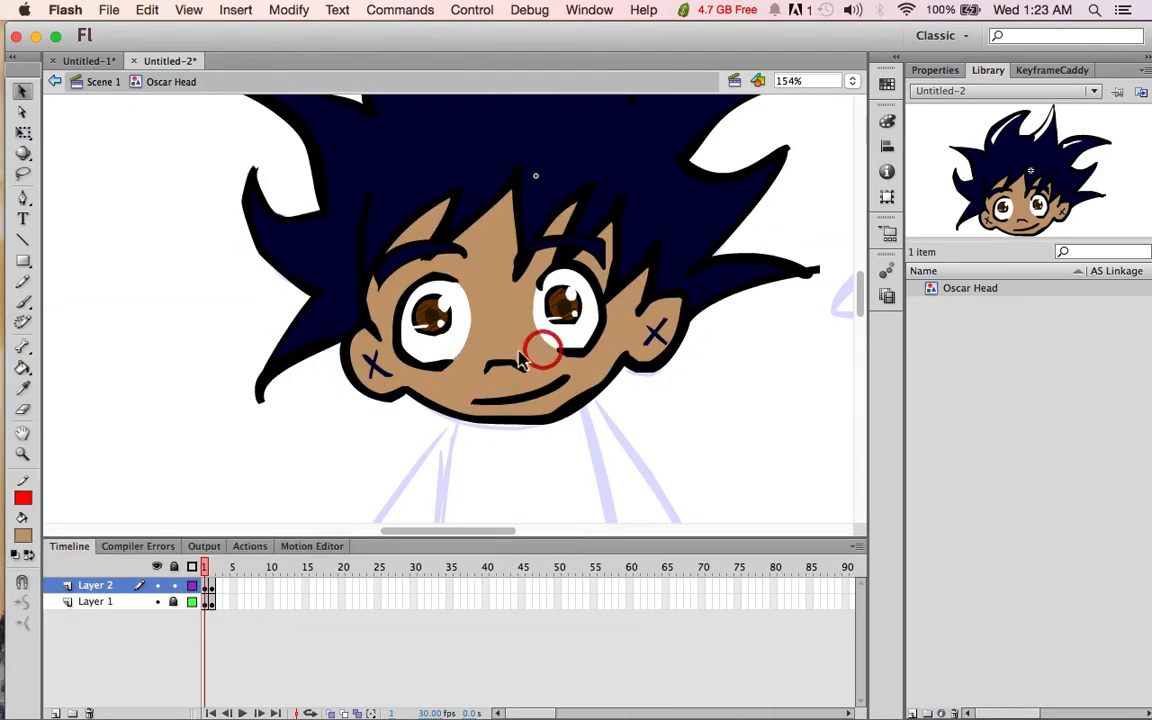
left_click(174, 601)
left_click(212, 567)
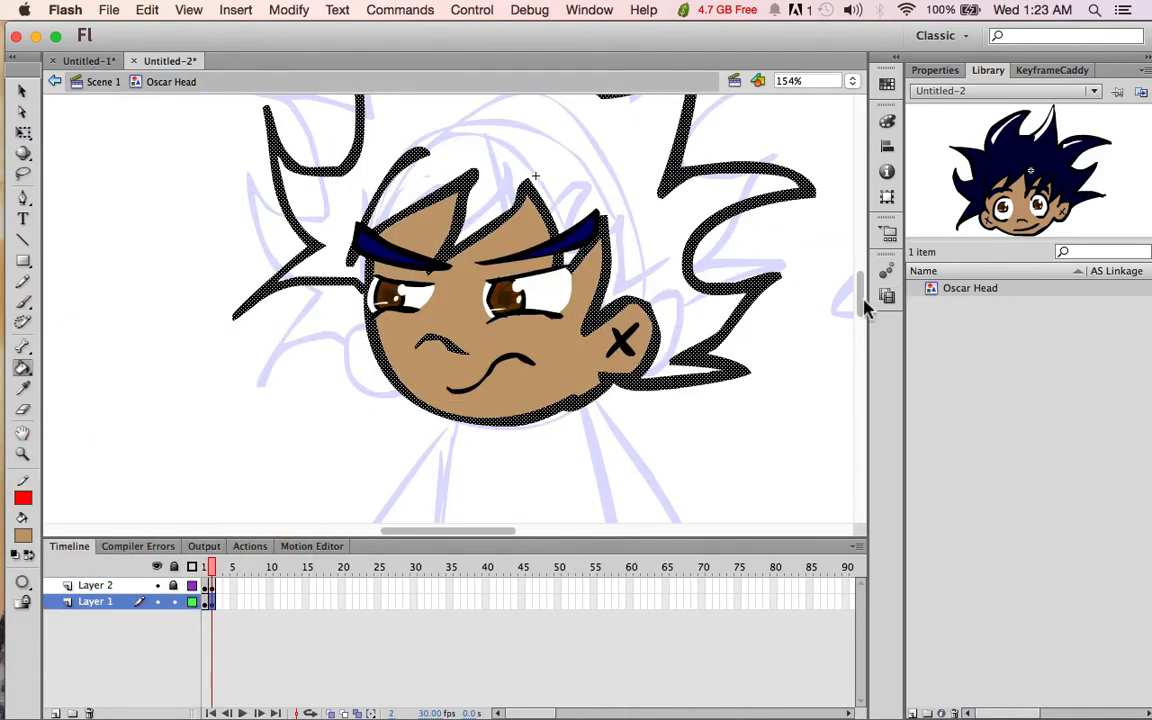
Step: Fill the turned head's hair with dark navy blue and brush white highlights along its upper spikes
key("super+minus")
left_click(23, 535)
left_click(198, 347)
left_click(23, 368)
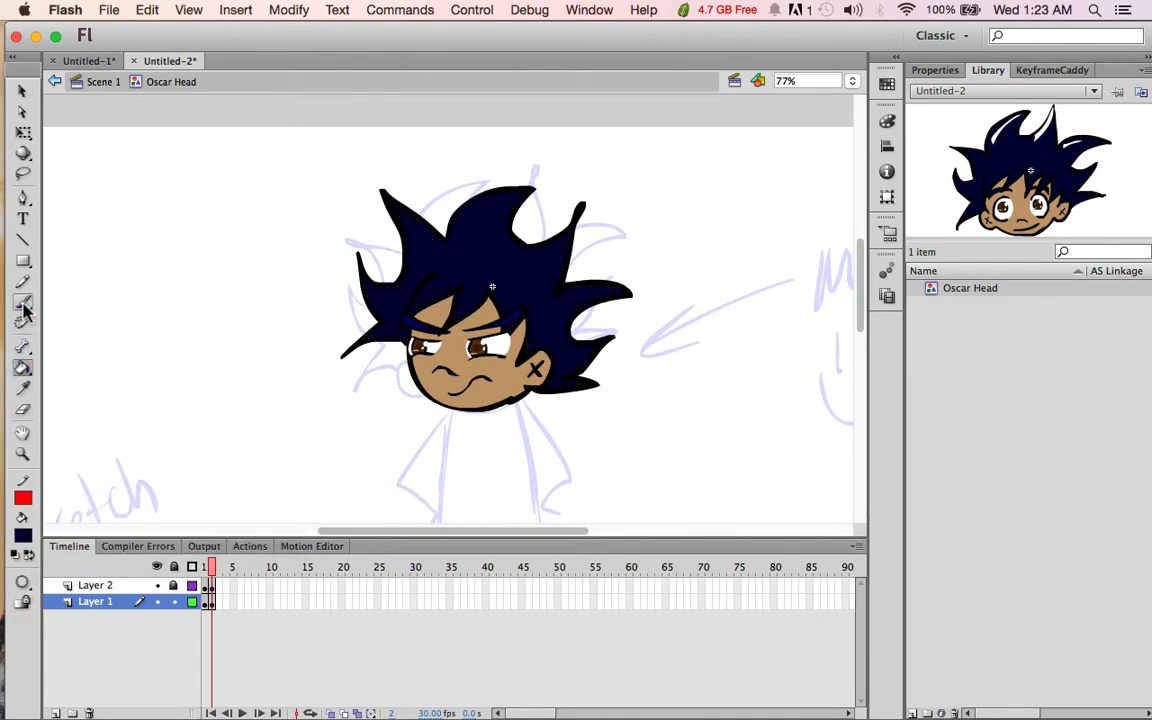
left_click(23, 303)
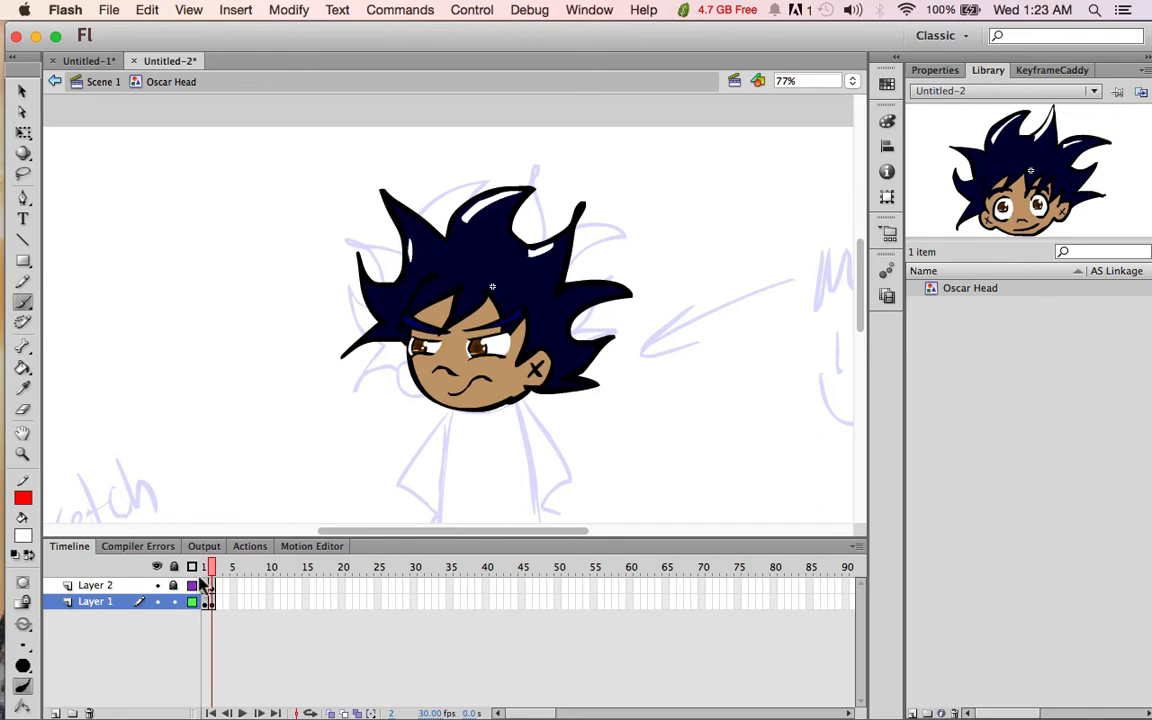
Step: Return to the main scene and start saving the document in the YOUTUBE CHANNEL folder under Creative Works
left_click(55, 81)
key("super+s")
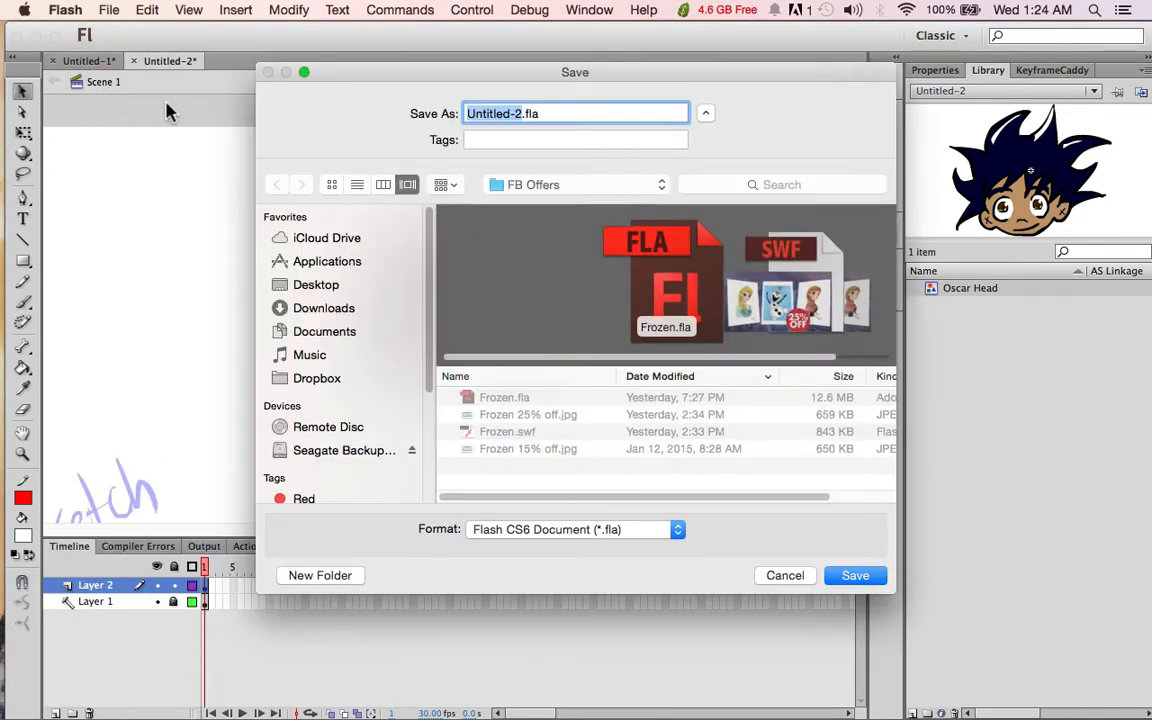
left_click(582, 187)
left_click(540, 237)
double_click(558, 398)
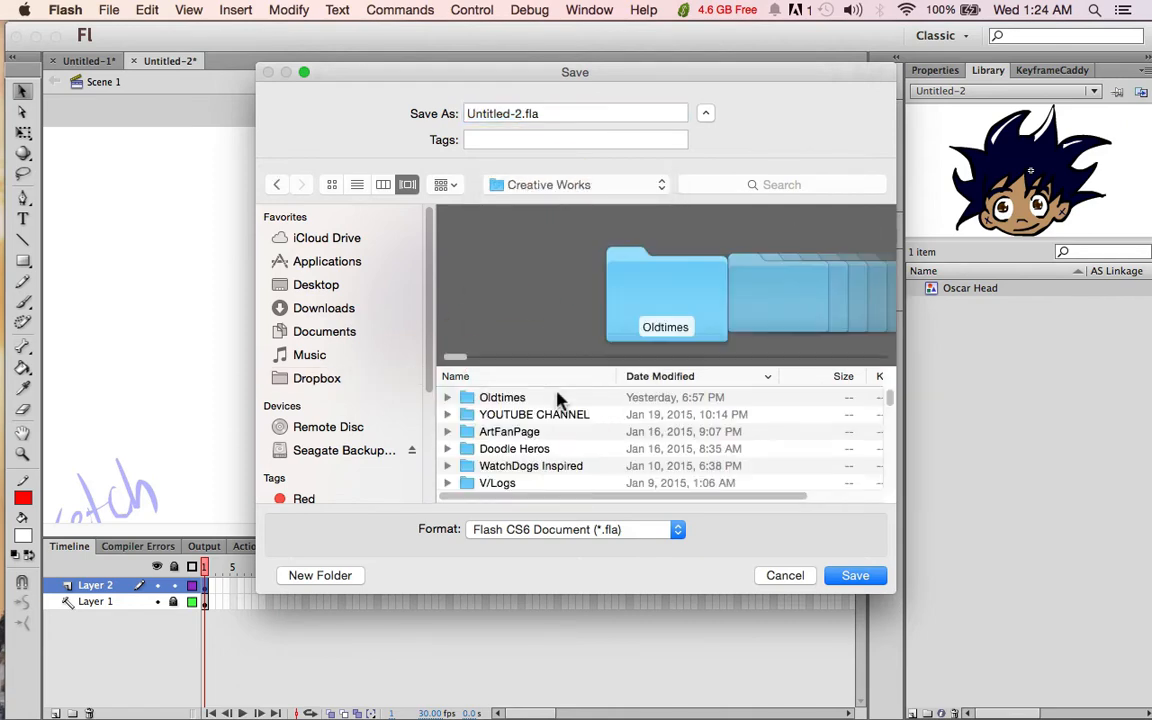
double_click(524, 418)
Step: Create a folder named New Tutorials and save the document in it as 3 step-animation
left_click(320, 575)
type("New Tu")
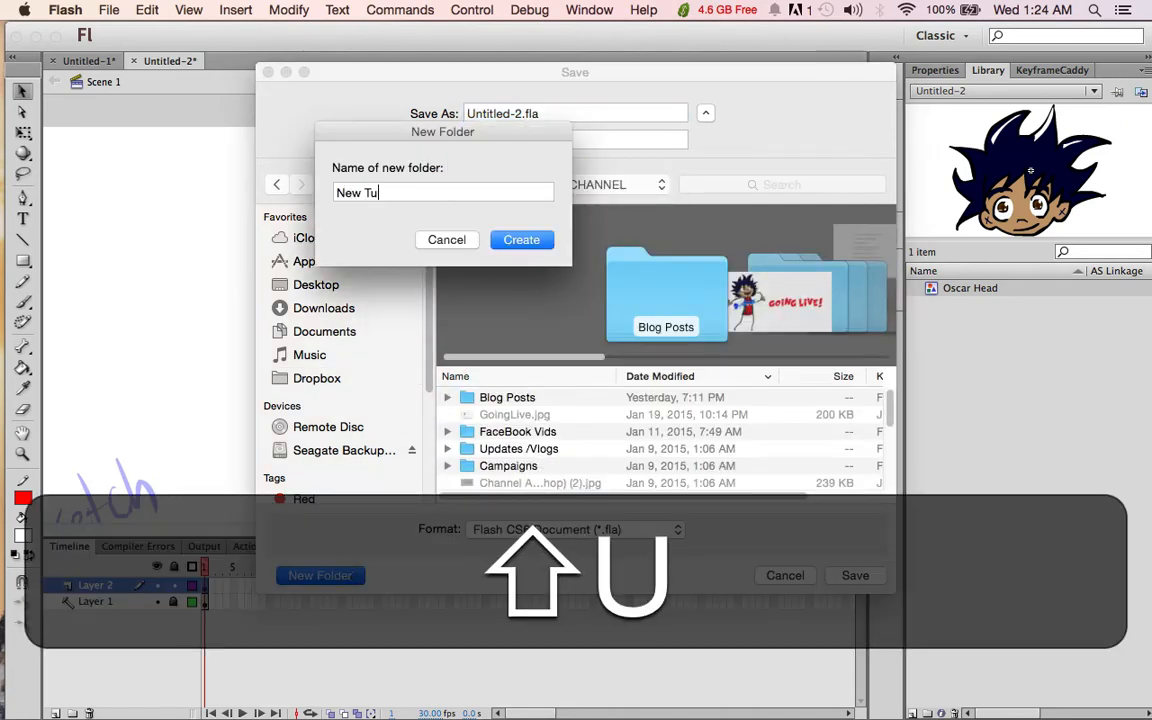
type("torials")
key("Return")
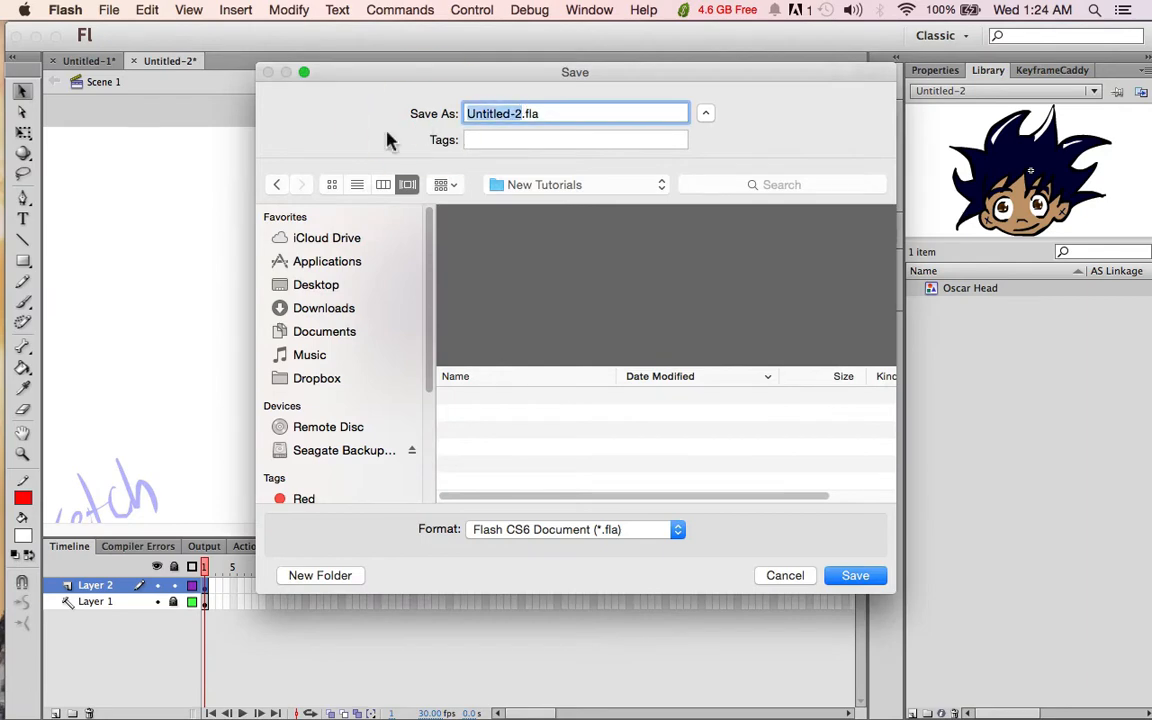
type("3 step-animation")
left_click(862, 576)
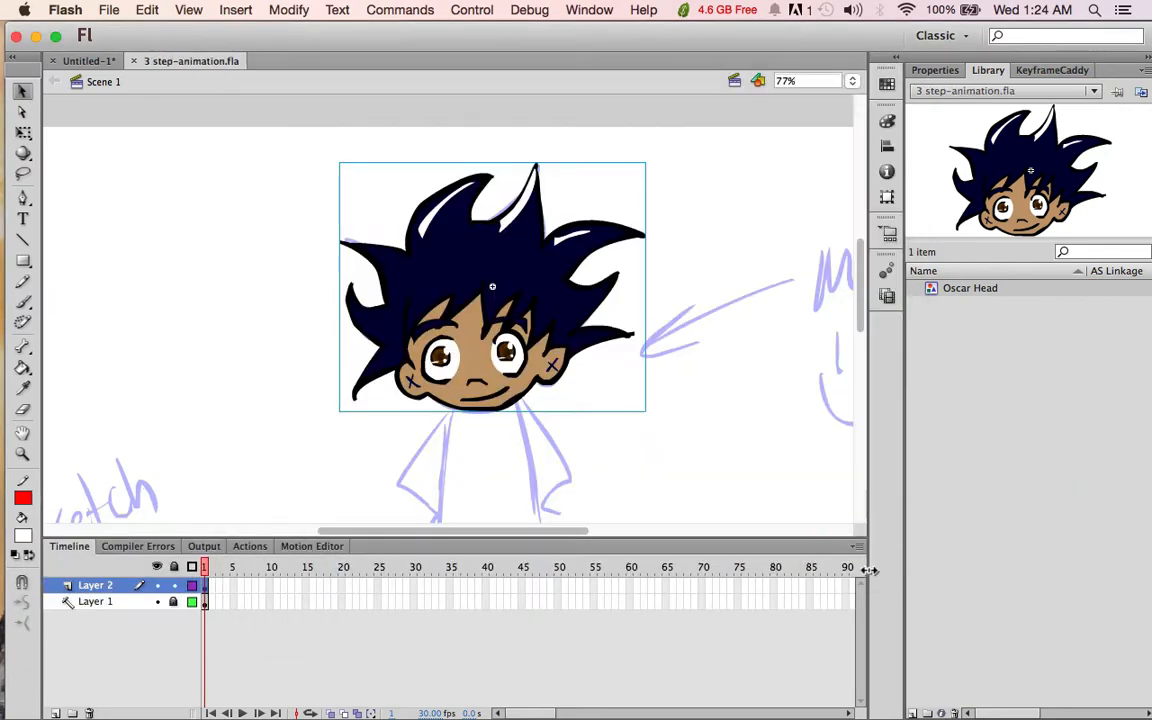
Step: Move the head off the sketch to the stage's upper right corner and brush a black torso outline over the sketched body
key("super+minus")
left_click_drag(508, 307, 714, 236)
left_click(26, 302)
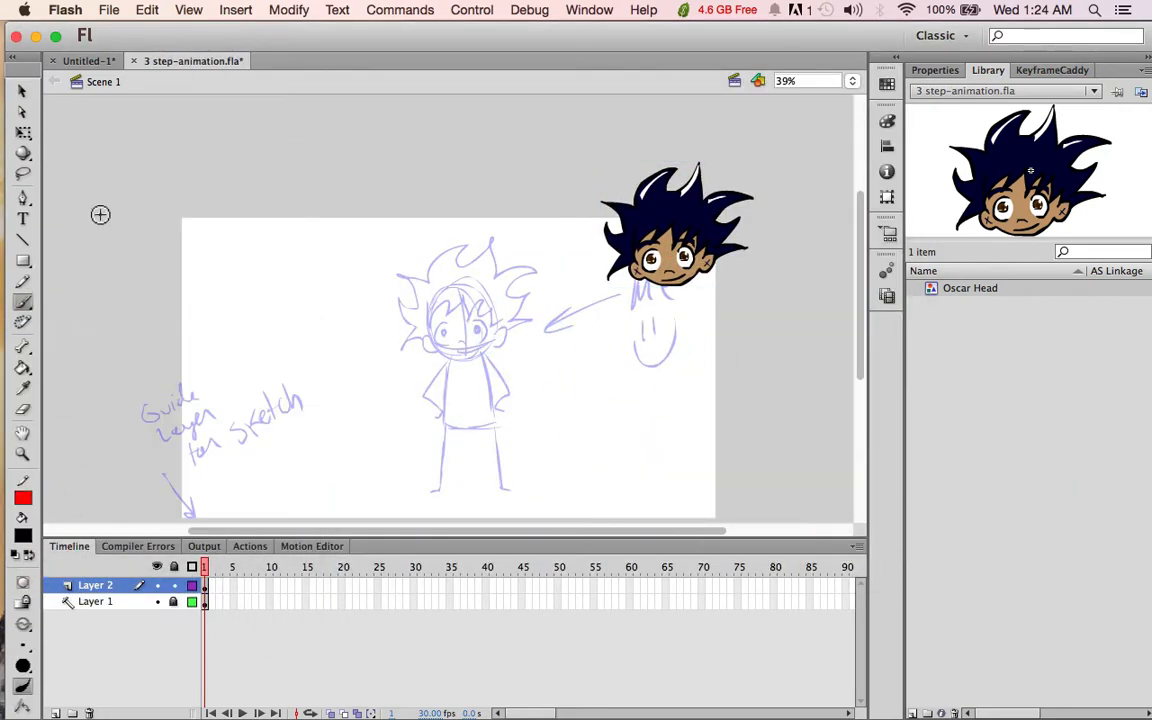
key("super+z")
key("super+z")
mouse_move(452, 352)
left_mouse_down()
mouse_move(493, 425)
mouse_move(480, 350)
left_mouse_up()
Step: Fill the torso outline with dark red
left_click(27, 541)
left_click(62, 630)
left_click(24, 367)
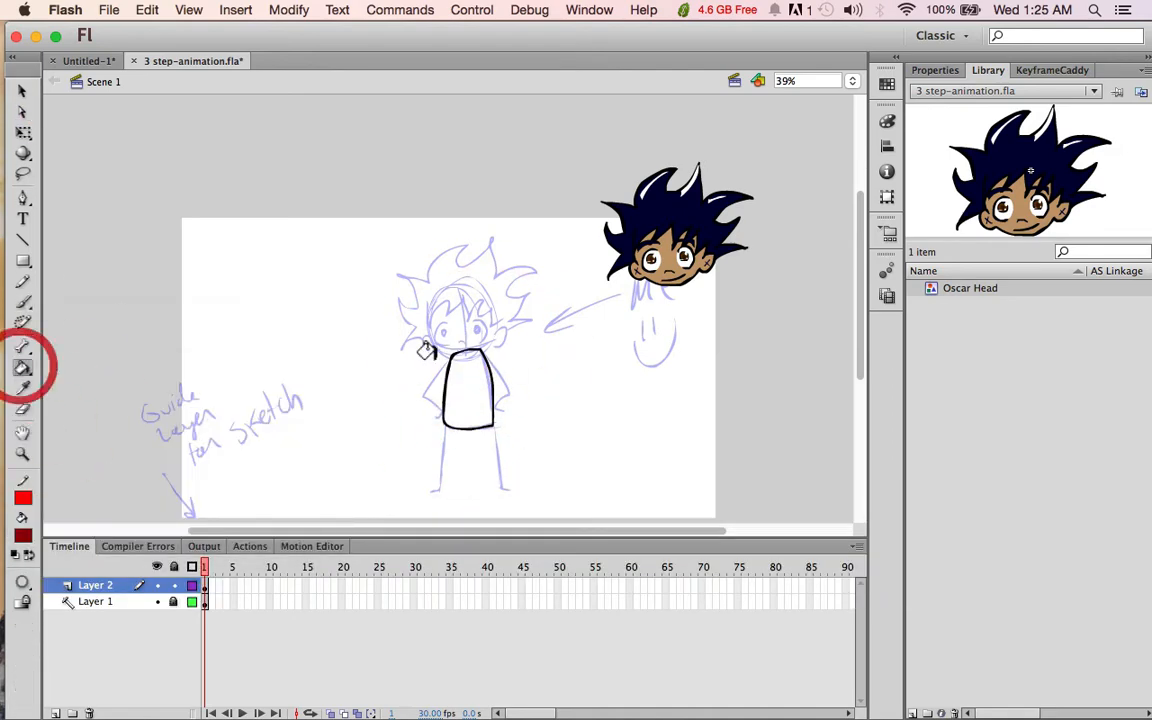
left_click(467, 390)
Step: Convert the red torso into a graphic symbol named Oscar Body
key("v")
left_click_drag(399, 311, 497, 433)
key("F8")
type("Oscar Body")
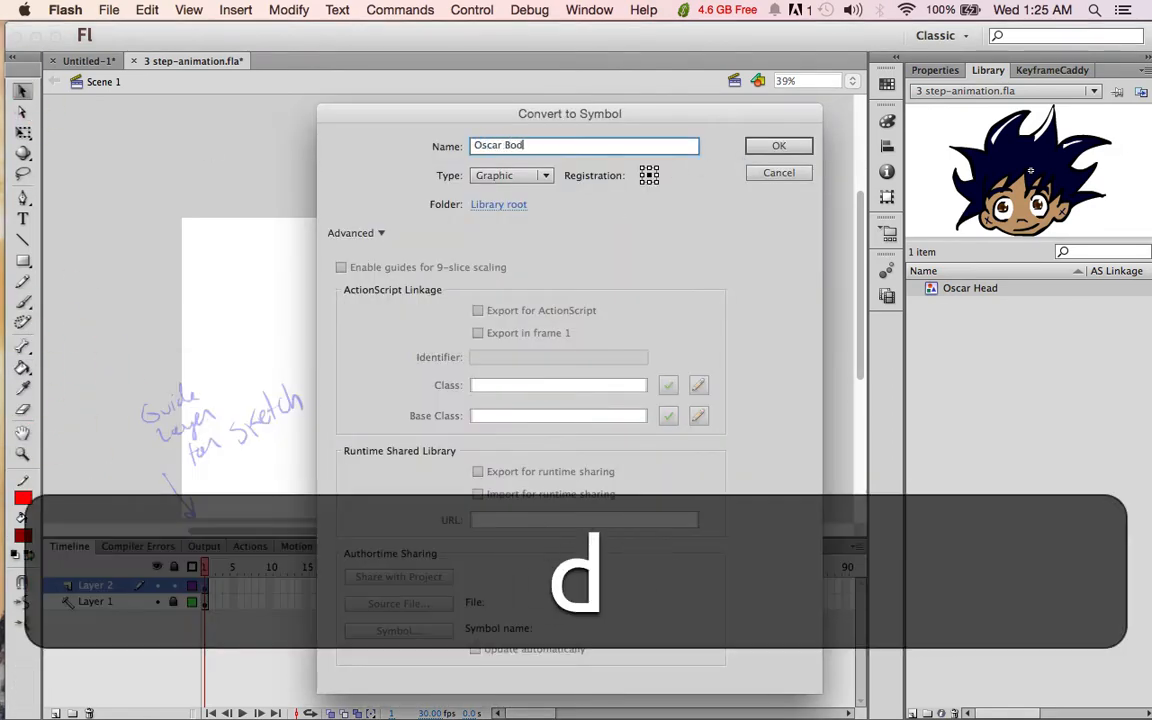
key("Return")
Step: Inside Oscar Body, add a blank keyframe at frame 2 and brush a new black torso outline over the sketch
double_click(489, 399)
left_click(211, 586)
key("F7")
left_click(25, 303)
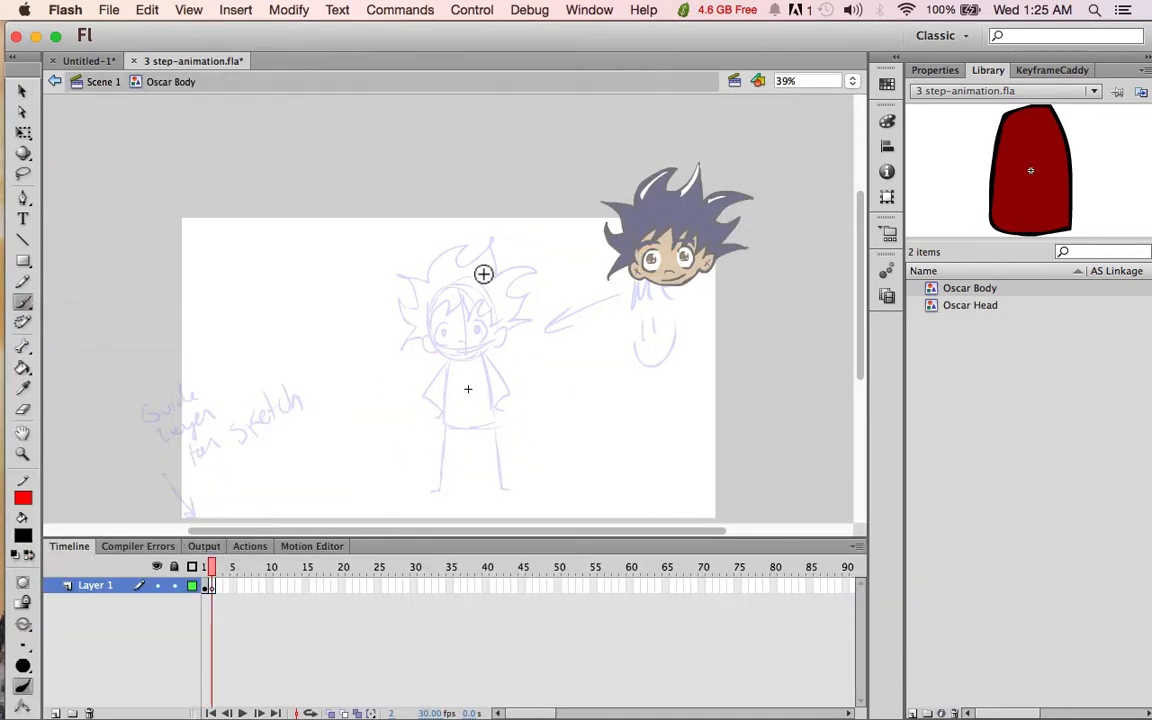
key("super+z")
mouse_move(449, 357)
left_mouse_down()
mouse_move(440, 417)
mouse_move(491, 423)
mouse_move(469, 353)
mouse_move(489, 412)
left_mouse_up()
key("super+z")
Step: Fill the new torso in frame 2 of Oscar Body with dark red
left_click(23, 536)
left_click(66, 429)
left_click(23, 369)
left_click(466, 400)
Step: Replace the frame 1 torso of Oscar Body with the redrawn one and return to the main scene
left_click(212, 588)
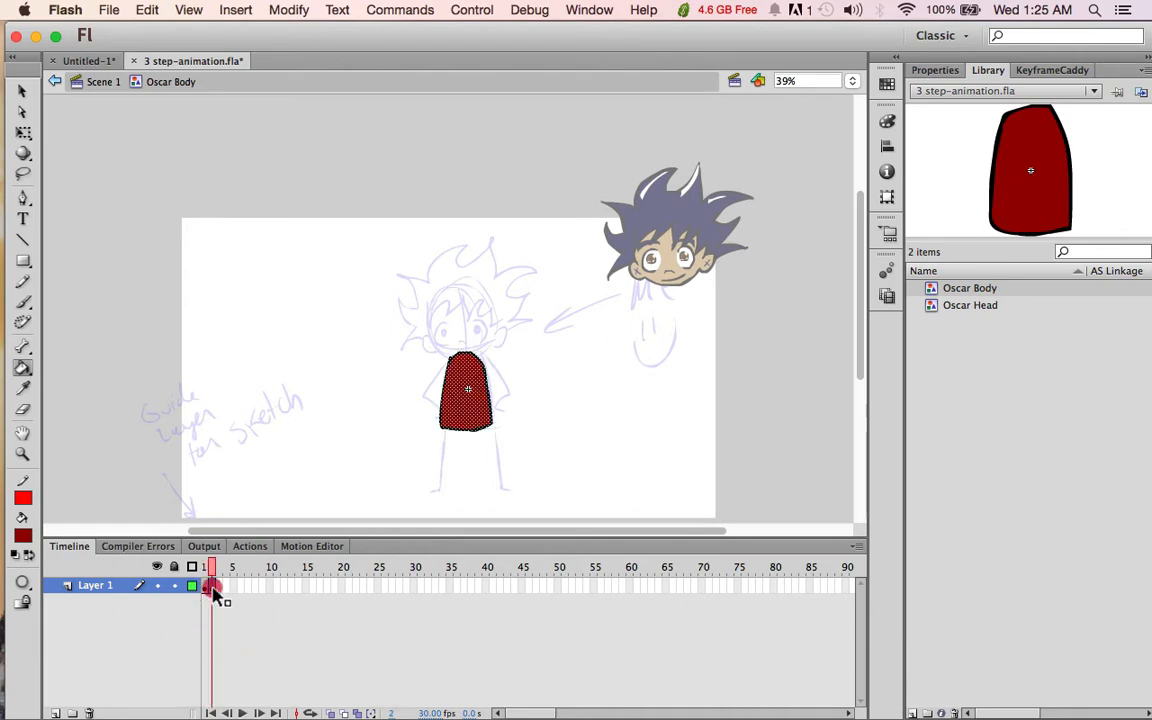
right_click(213, 592)
left_click(283, 432)
left_click(466, 397)
Step: Place the head on top of the torso, aligned with the sketch, and arrange the torso behind the head
key("q")
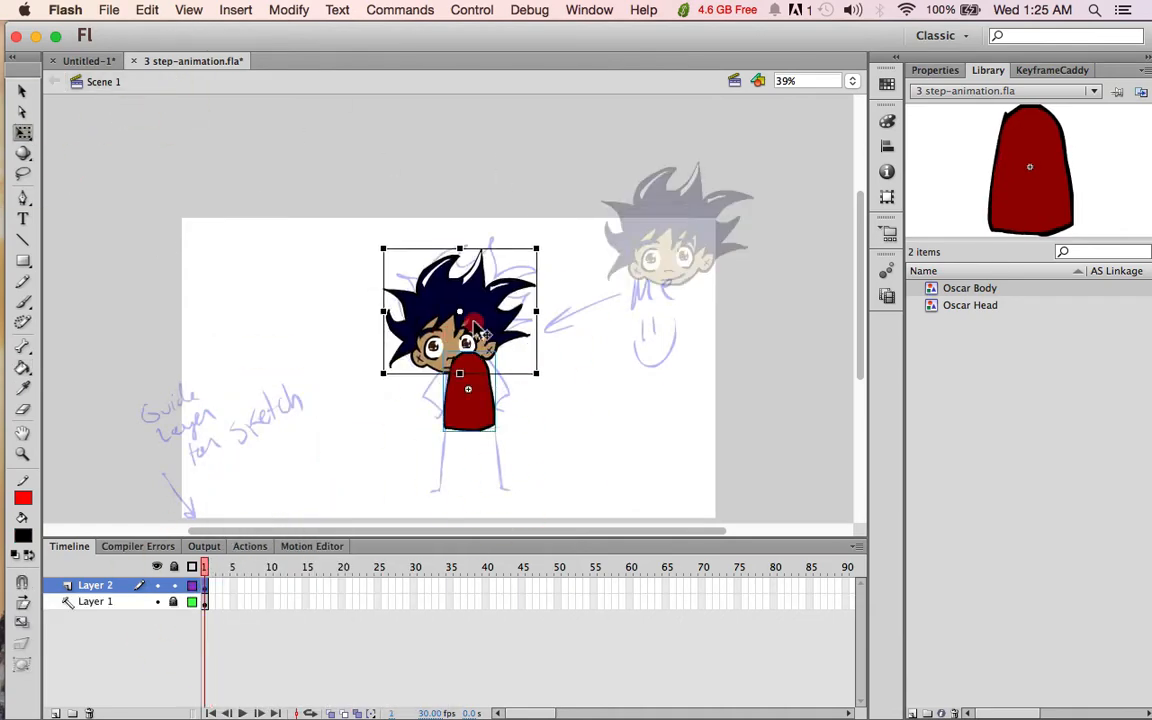
left_click_drag(452, 300, 470, 290)
right_click(480, 300)
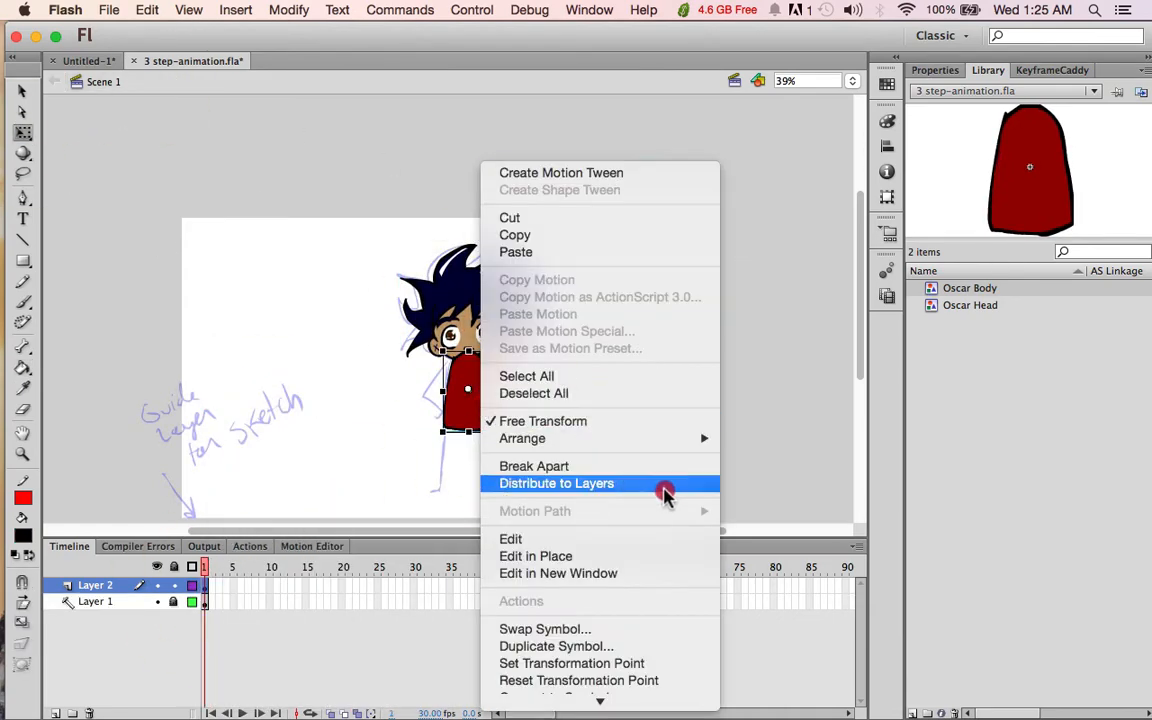
mouse_move(600, 438)
left_click(822, 442)
Step: Lock Layer 2 and add a new layer directly beneath it
left_click(174, 585)
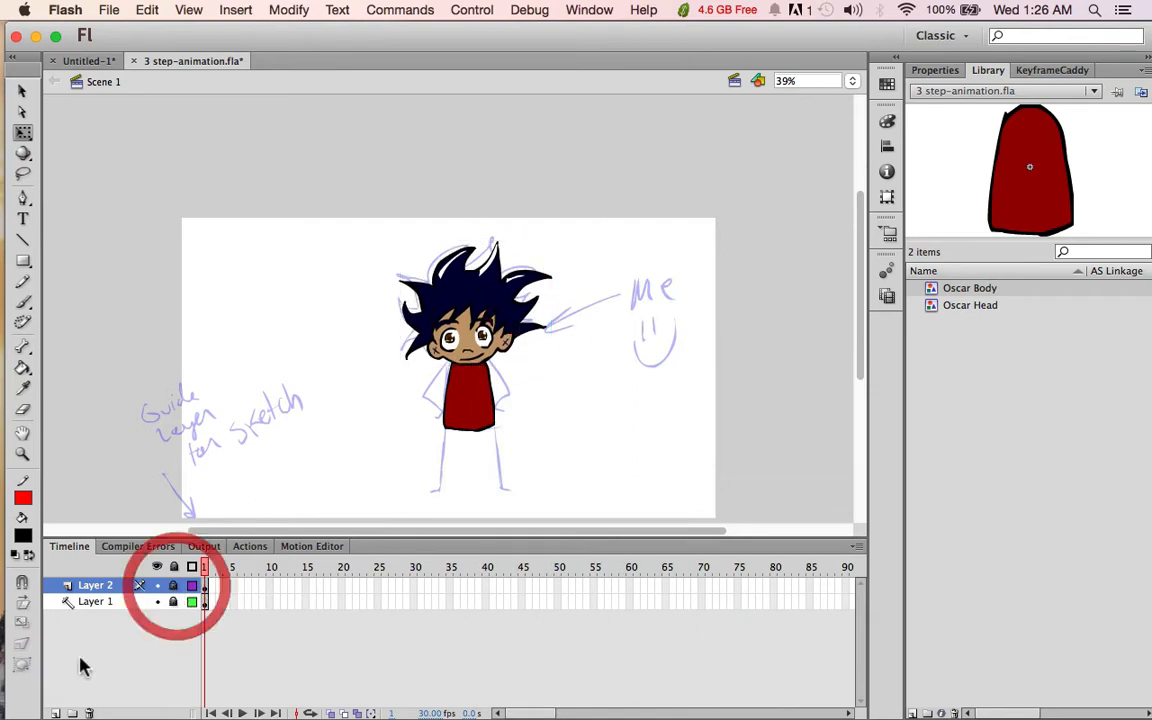
left_click(56, 713)
left_click_drag(100, 585, 129, 609)
Step: Draw straight black lines for both legs and both arms on Layer 3 with the Line tool
left_click(25, 498)
left_click(41, 542)
left_click(23, 238)
left_click_drag(446, 427, 439, 490)
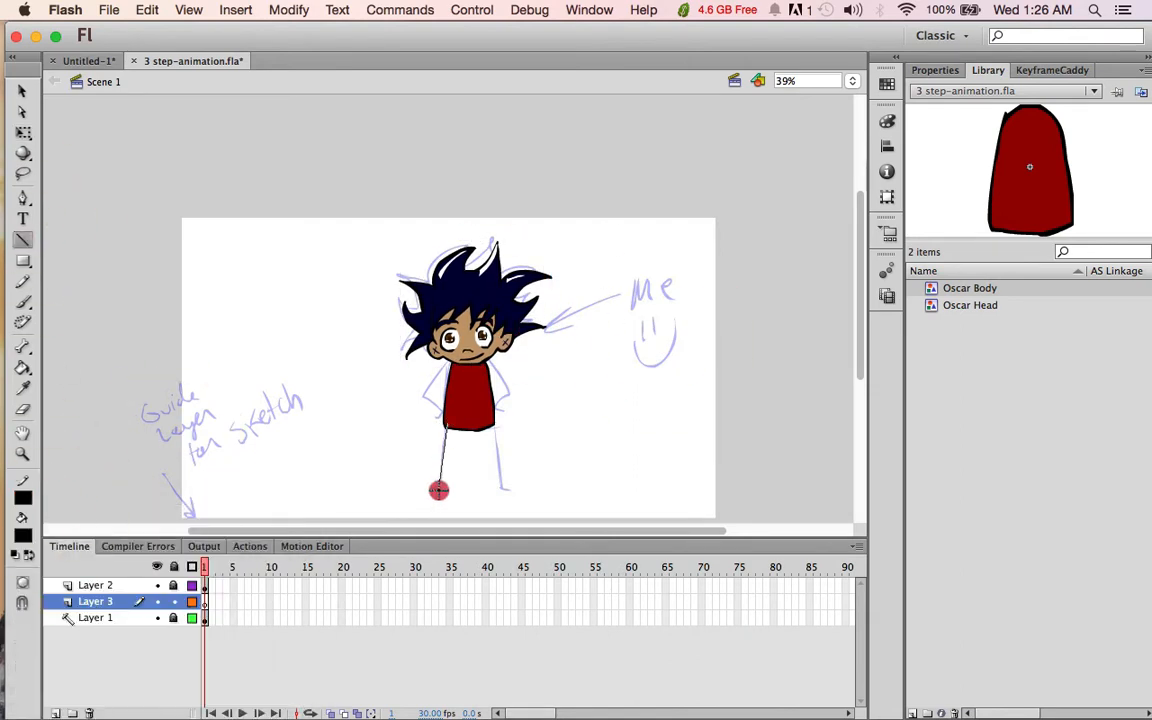
left_click_drag(493, 428, 501, 489)
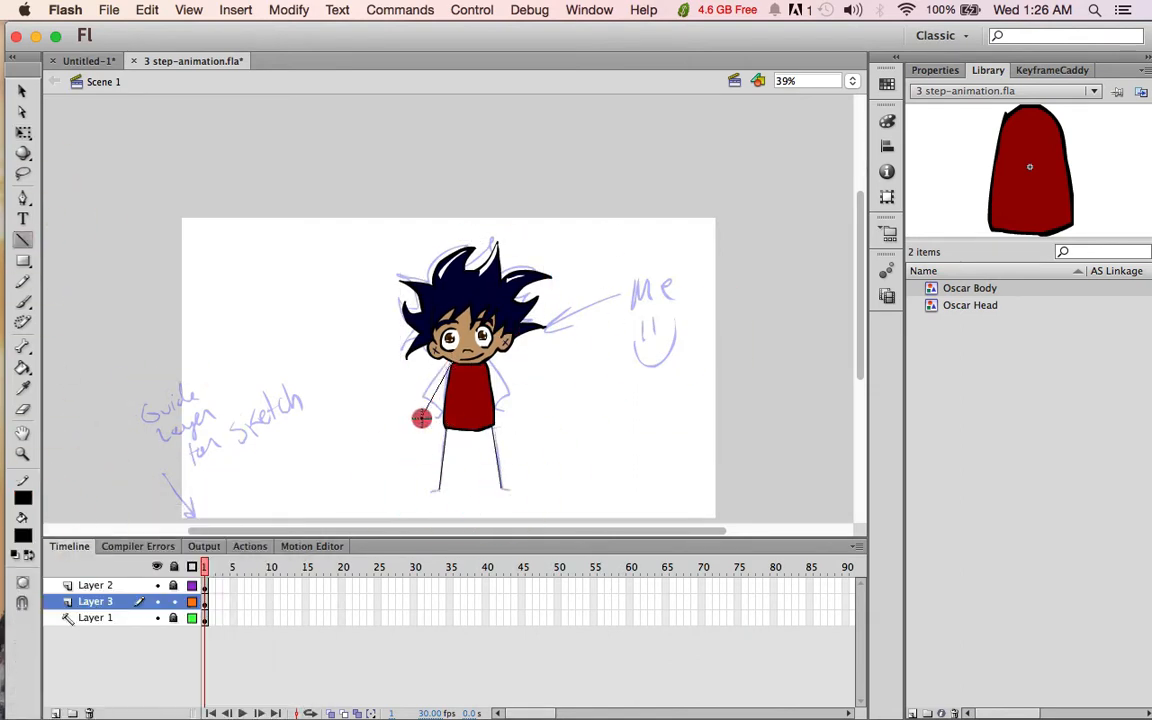
left_click_drag(422, 418, 421, 422)
left_click_drag(489, 363, 513, 423)
Step: Bend the leg lines into small feet and the arm lines at the elbows so the hands rest on the hips
left_click(23, 92)
left_click_drag(441, 481, 447, 487)
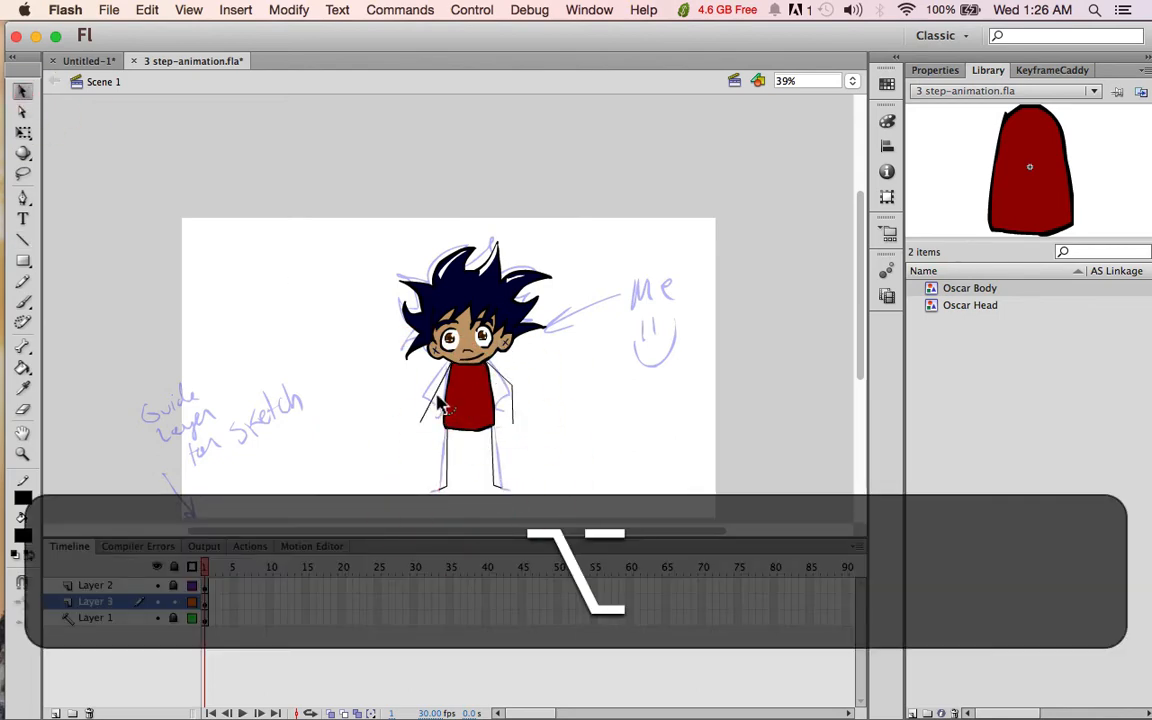
left_click_drag(436, 394, 418, 388)
left_click_drag(421, 422, 442, 412)
left_click_drag(513, 423, 442, 413)
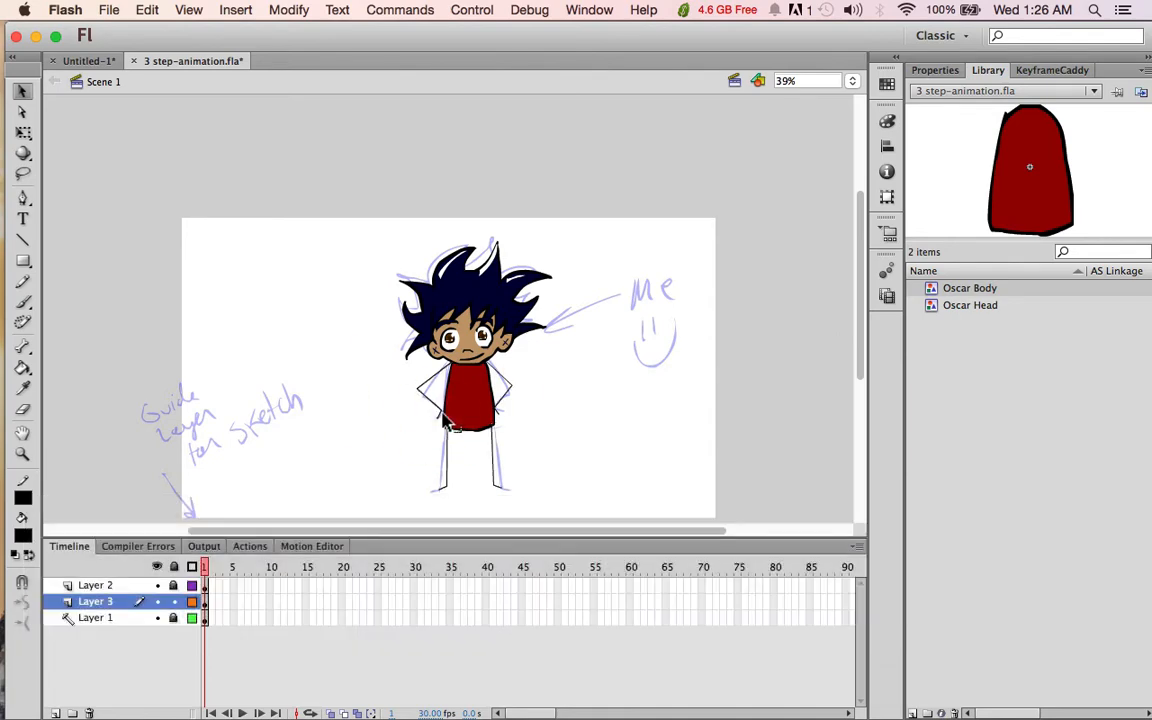
Step: Select all the arm and leg lines and set their stroke to 8
left_click_drag(535, 497, 534, 496)
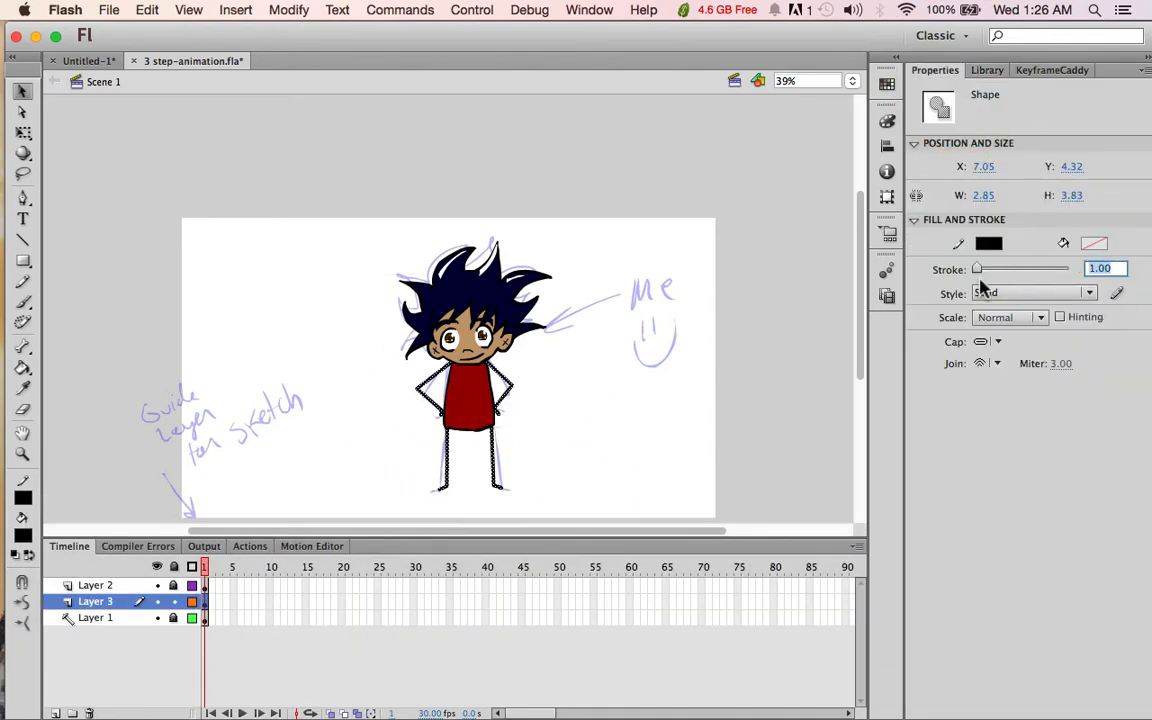
type("8")
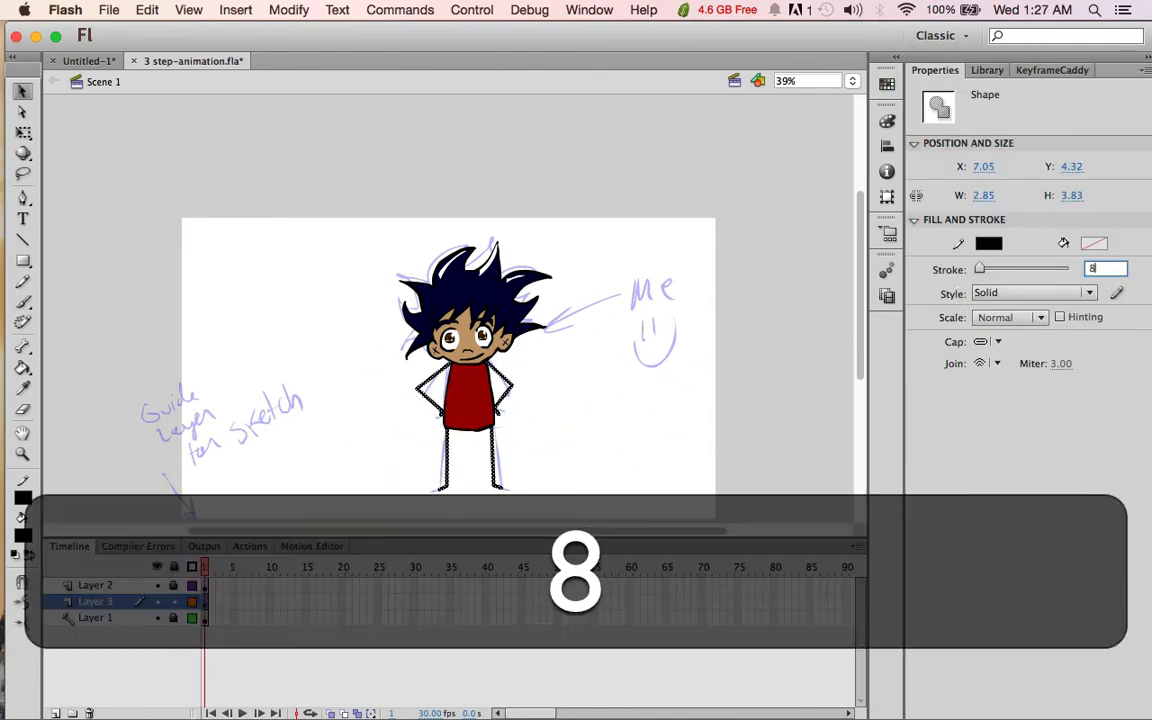
left_click(640, 412)
Step: Brush a check mark, OK and a down arrow on one side of the character and handwritten words on the other
left_click_drag(859, 347, 859, 350)
left_click(22, 302)
left_click(179, 605)
left_click_drag(596, 338, 726, 263)
left_click_drag(569, 415, 563, 430)
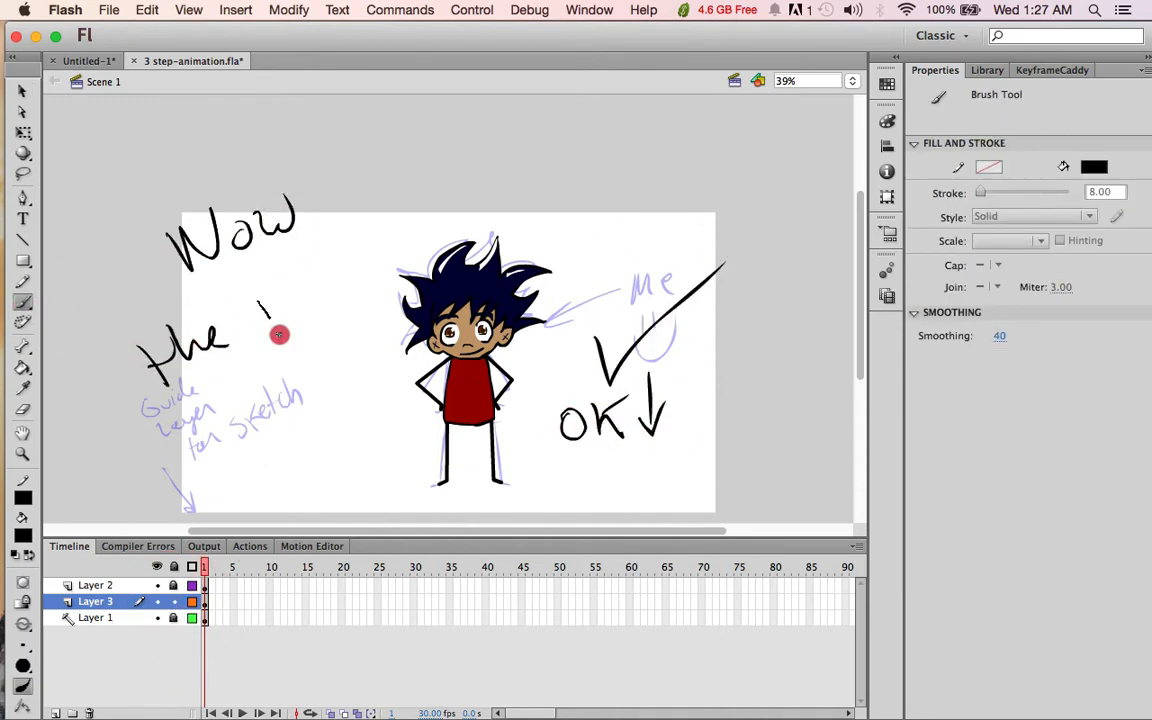
left_click_drag(279, 334, 281, 338)
left_click_drag(262, 298, 312, 330)
left_click_drag(386, 256, 390, 284)
Step: Unlock Layers 1 and 2 and delete all the artwork and handwriting from the stage
left_click(23, 132)
left_click(174, 585)
left_click(174, 618)
left_click_drag(59, 170, 816, 533)
key("BackSpace")
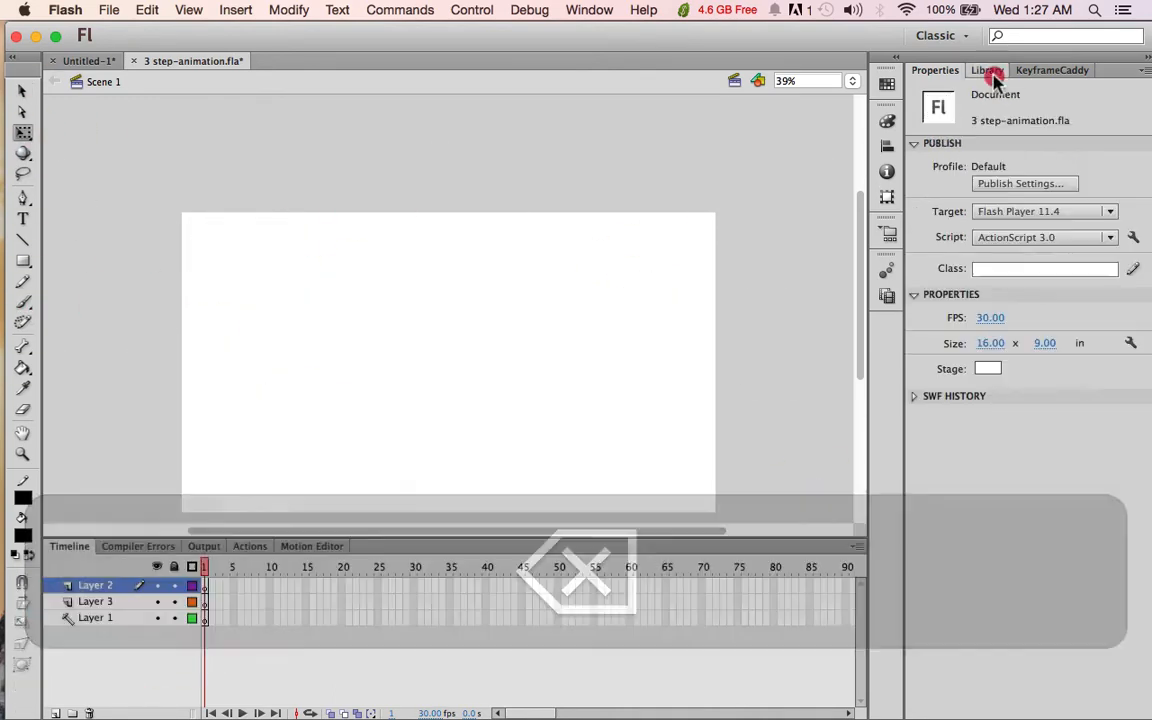
Step: Make frame 1 of guide Layer 1 active, lock Layers 2 and 3, and choose a light blue-violet fill colour
left_click(993, 75)
left_click(978, 306)
left_click(204, 616)
left_click_drag(174, 602, 174, 586)
left_click(24, 536)
left_click(39, 460)
left_click(24, 536)
left_click_drag(238, 349, 205, 349)
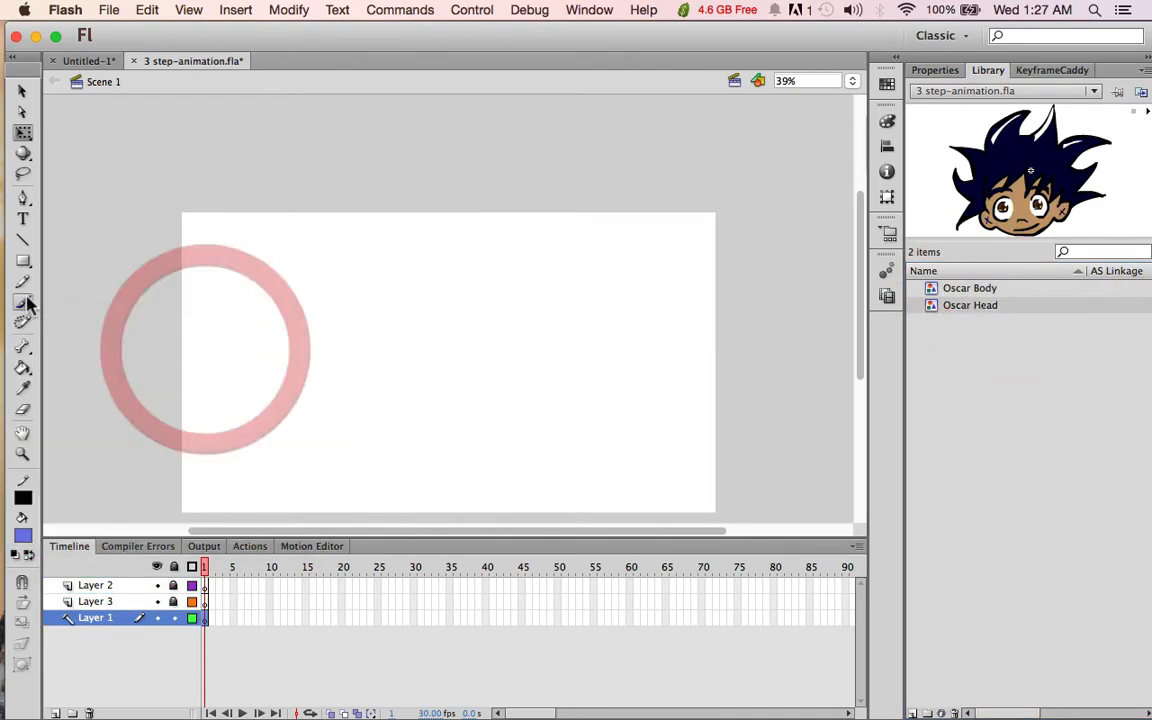
Step: Brush a rough dome-shaped rock outline with a flat base near the lower left of the stage on Layer 1
left_click(25, 303)
mouse_move(345, 468)
left_mouse_down()
mouse_move(280, 435)
mouse_move(290, 409)
left_mouse_up()
left_click_drag(278, 479, 376, 477)
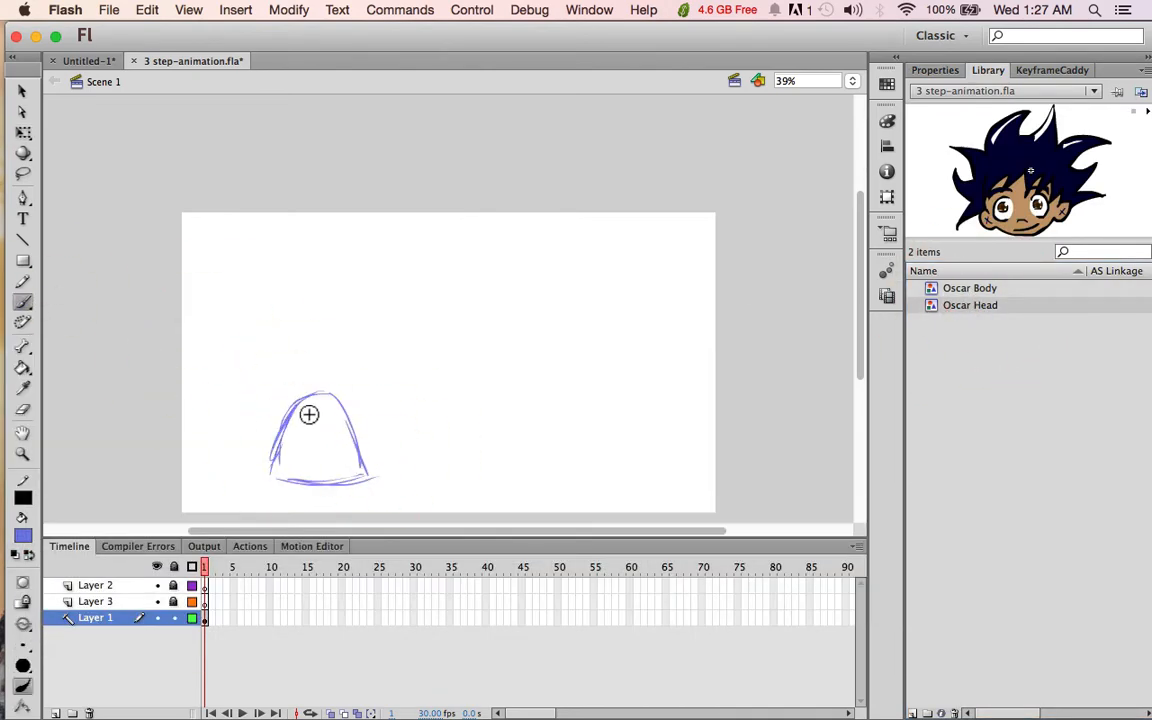
key("super+z")
Step: Sketch the rock's inner facet edges, jagged side bulges and wider base line
left_click_drag(298, 405, 316, 436)
left_click_drag(316, 436, 292, 485)
key("super+z")
mouse_move(317, 436)
left_mouse_down()
mouse_move(352, 432)
mouse_move(376, 452)
mouse_move(379, 478)
left_mouse_up()
left_click_drag(280, 445, 267, 484)
left_click_drag(337, 397, 369, 432)
left_click_drag(283, 490, 378, 485)
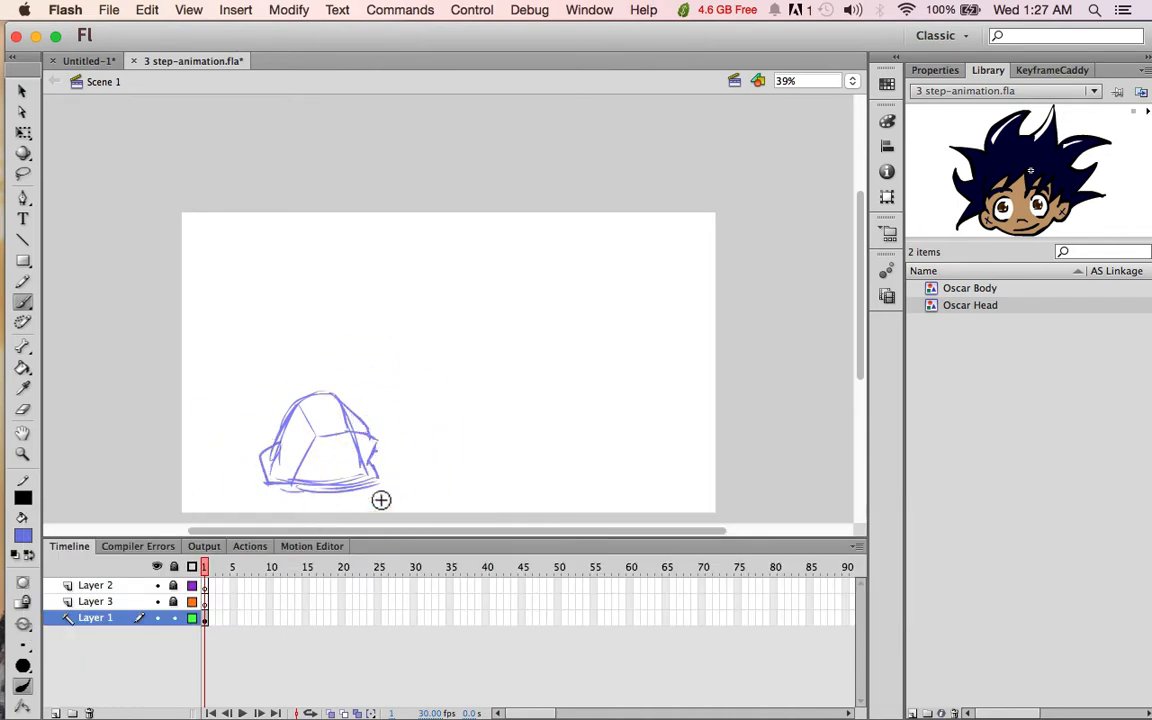
Step: Lock Layer 1, unlock Layer 3 and ink the rock's outline and facet edges on it with a black brush
left_click(174, 618)
left_click(174, 602)
left_click(120, 602)
left_click(29, 555)
mouse_move(314, 394)
left_mouse_down()
mouse_move(280, 435)
mouse_move(312, 434)
left_mouse_up()
left_click_drag(315, 437, 292, 489)
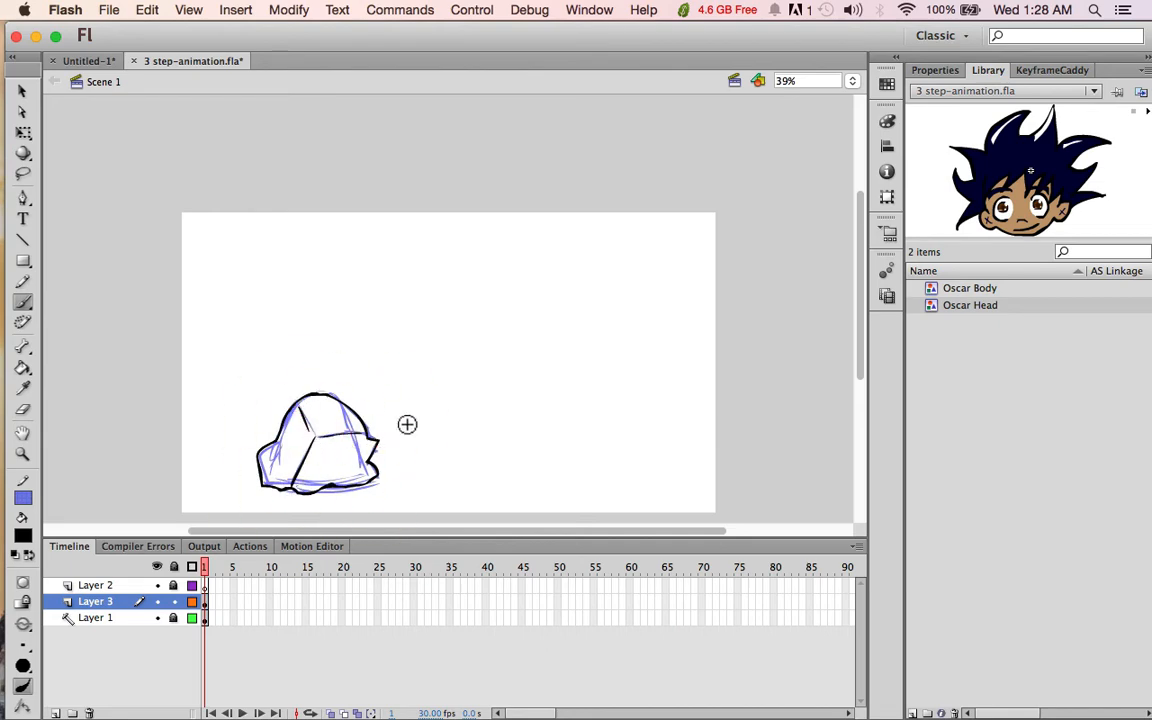
key("super+z")
Step: Trace the rock's three facet edges with thin red Pencil lines to close off its faces
key("y")
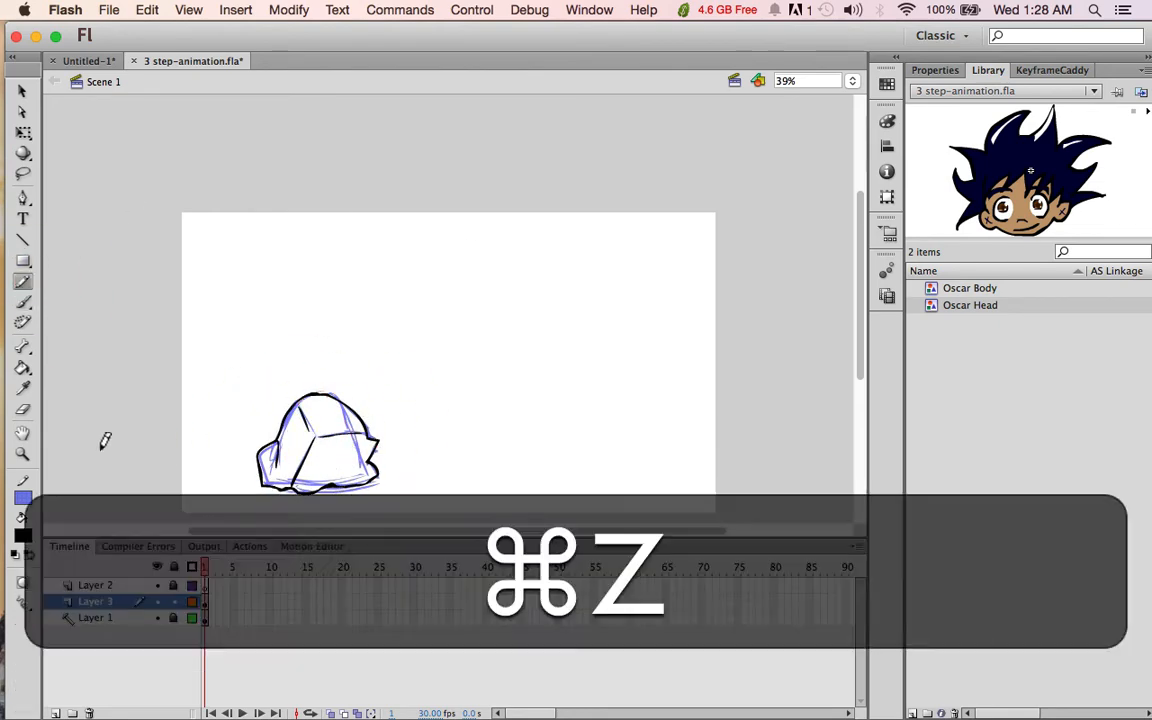
key("super+z")
left_click(23, 497)
left_click(391, 507)
left_click_drag(296, 402, 318, 447)
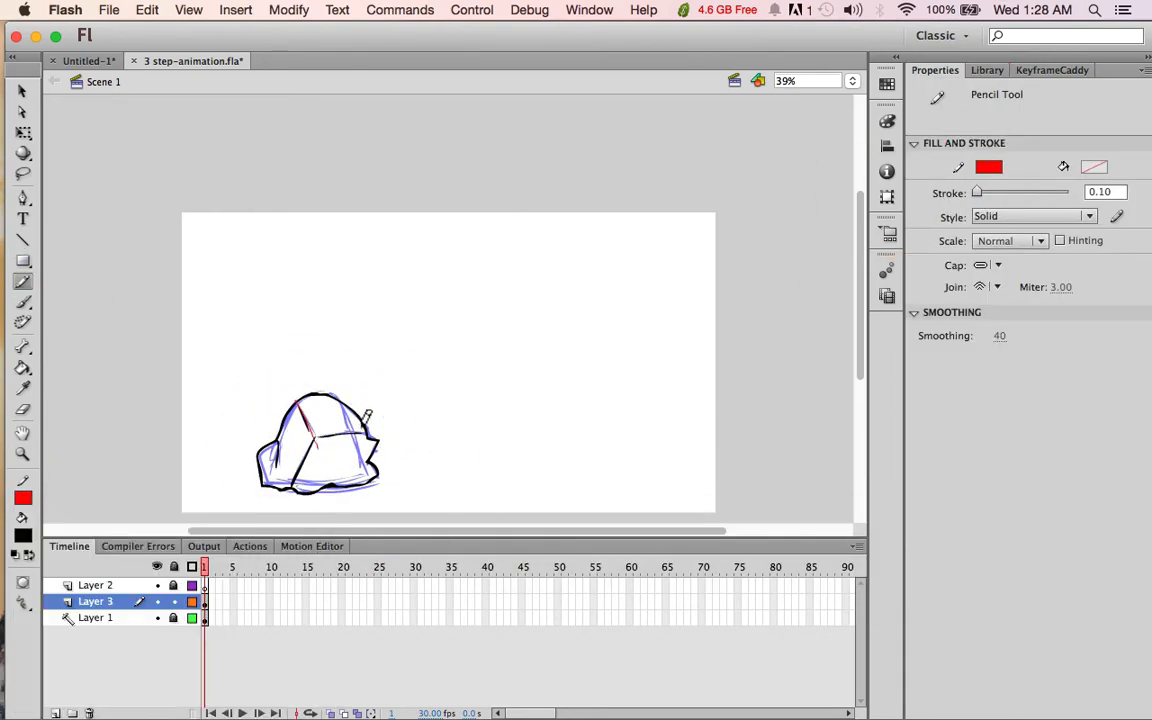
left_click_drag(361, 404, 364, 434)
key("super+z")
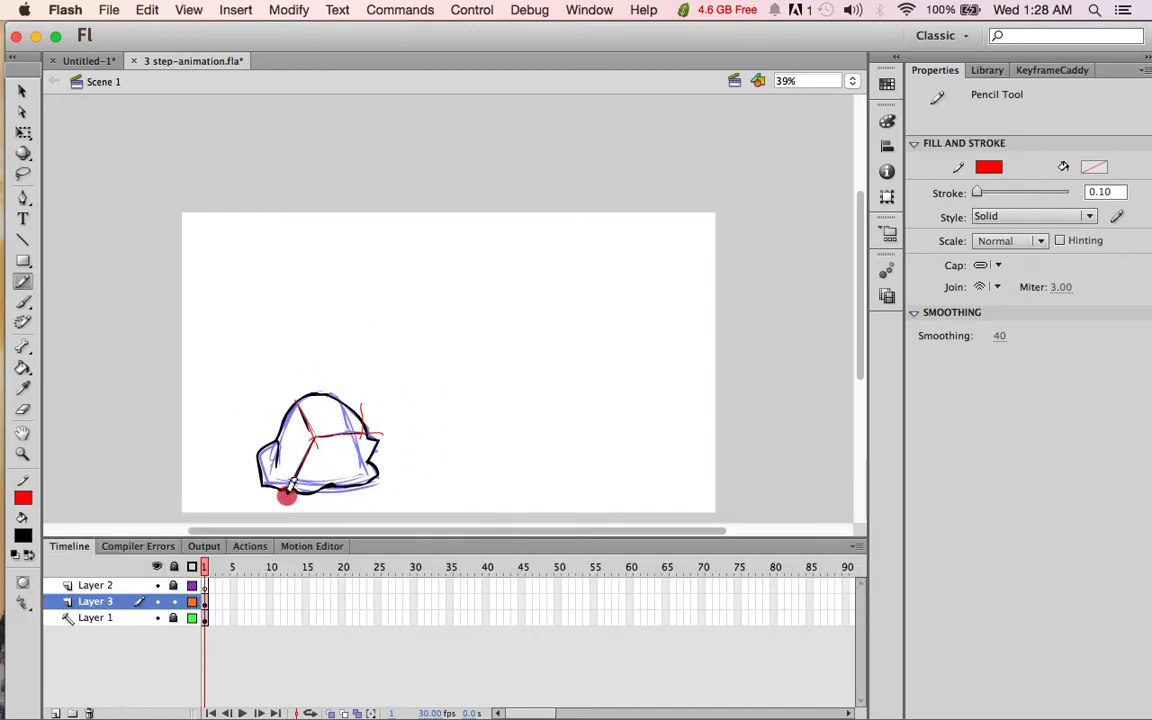
Step: Fill the rock's side, front and top faces with dark, medium and lighter brown respectively
left_click(23, 535)
left_click(249, 353)
left_click(886, 120)
left_click(23, 368)
mouse_move(803, 243)
left_mouse_down()
mouse_move(803, 262)
mouse_move(803, 231)
left_mouse_up()
left_click(282, 444)
left_click(886, 120)
left_click(324, 467)
left_click(886, 120)
Step: Delete the red closing lines from the rock and choose a very dark brown Paint Bucket fill
key("BackSpace")
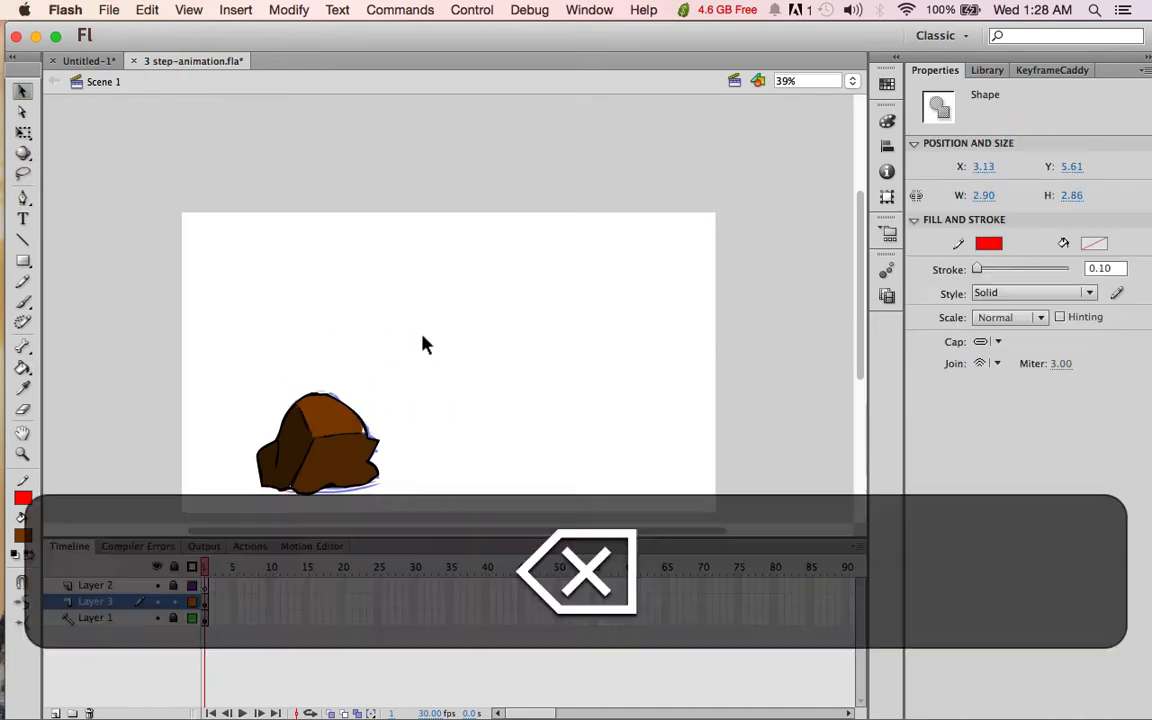
key("k")
key("super+z")
left_click(23, 535)
left_click(318, 428)
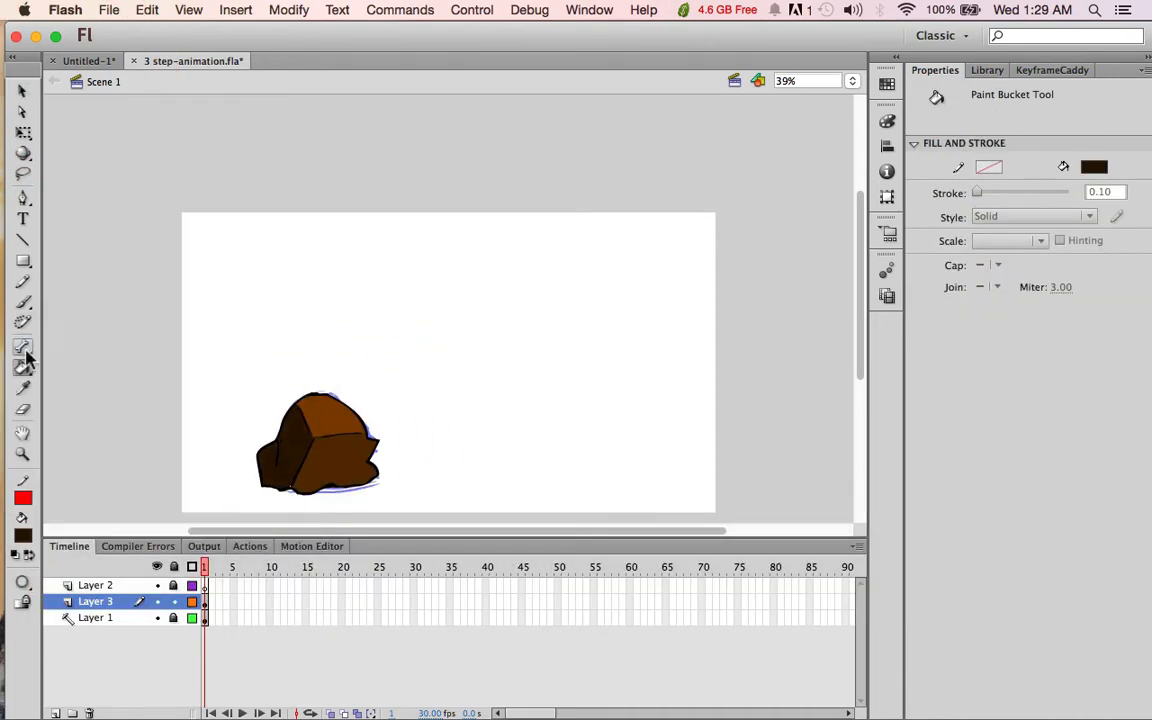
Step: Delete the guide layer, Layer 1, and remove the stray brush dot from the middle of the stage
key("b")
left_click(96, 618)
right_click(96, 618)
left_click(180, 456)
left_click(481, 337)
key("super+z")
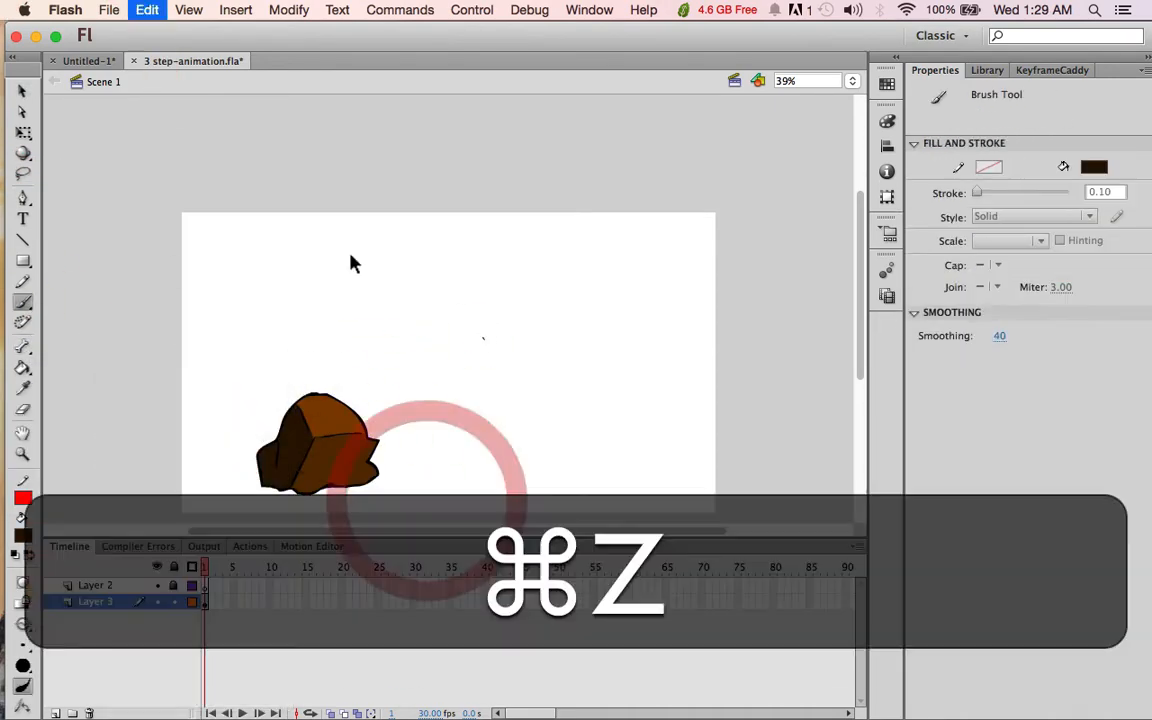
key("q")
left_click_drag(230, 365, 425, 504)
left_click(481, 337)
key("BackSpace")
Step: Convert the finished rock into a graphic symbol named Rock and cut its instance from the stage
left_click_drag(220, 355, 559, 510)
key("F8")
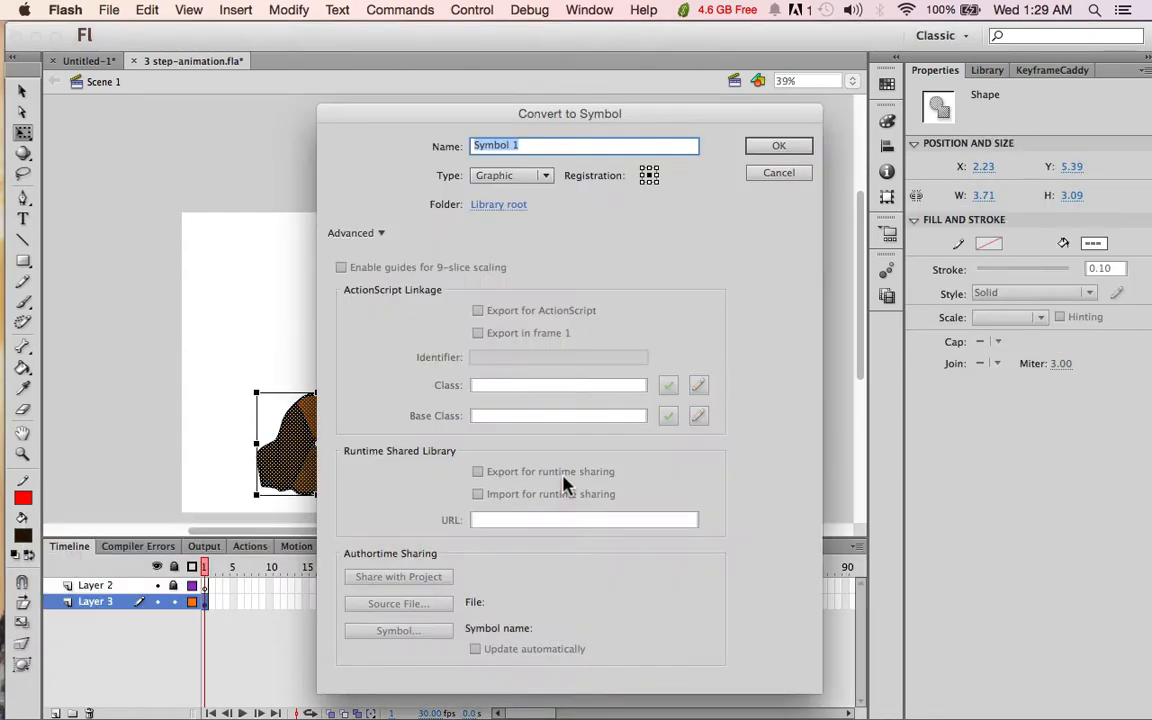
type("Rock")
left_click(785, 146)
right_click(341, 446)
left_click(368, 217)
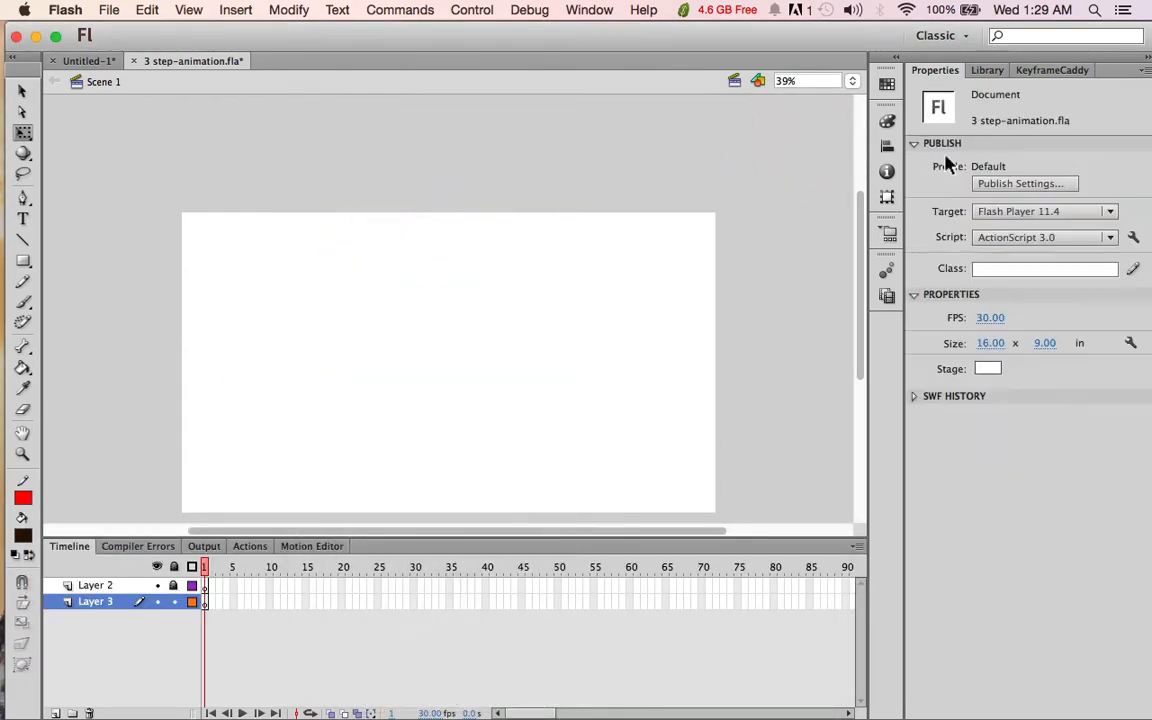
Step: Handwrite "Now set Your Stage" across the stage with the Brush tool, and delete the lettering
key("super+l")
left_click(24, 302)
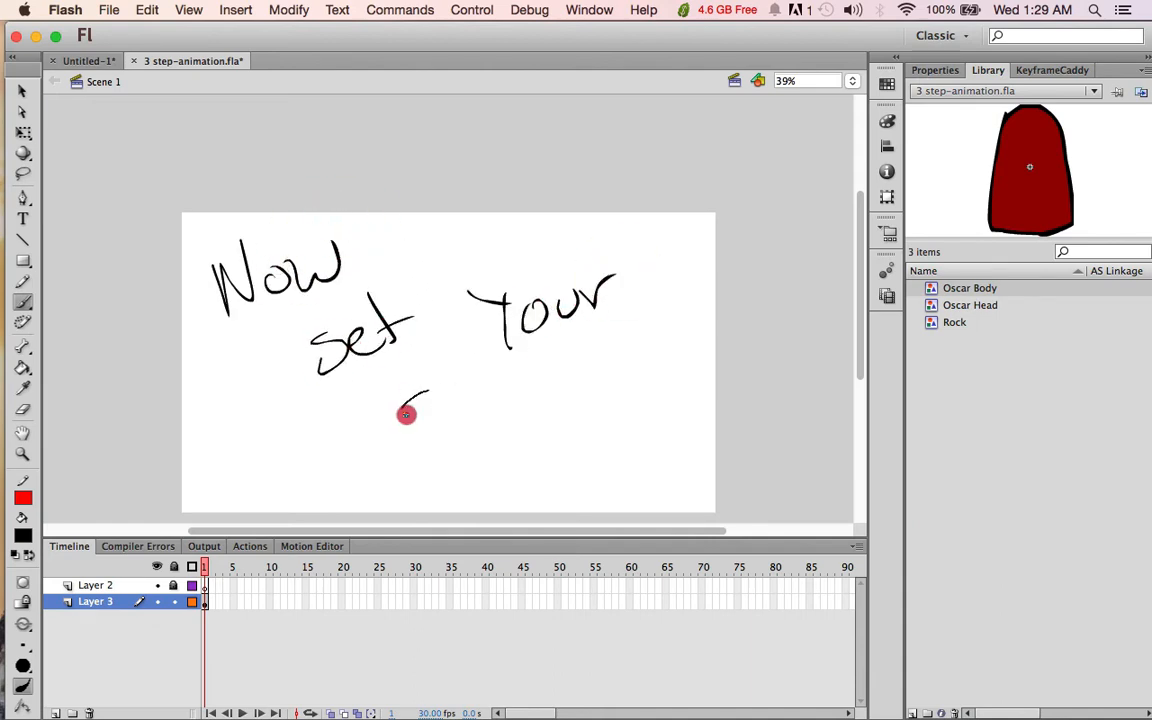
key("q")
left_click_drag(173, 176, 795, 480)
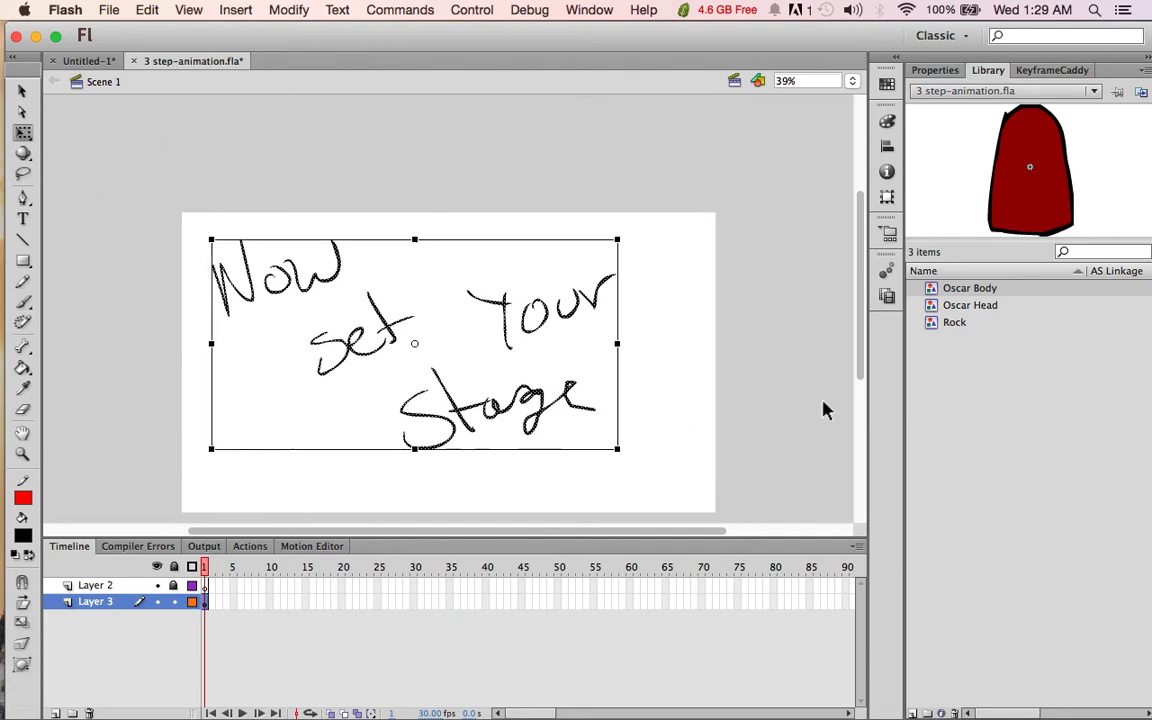
key("Delete")
Step: Make Layer 3 a guide layer, draw a straight horizontal red ground line across the lower stage on it, and lock the layer
left_click_drag(860, 295, 857, 309)
left_click(23, 240)
right_click(106, 602)
left_click(172, 560)
left_click_drag(166, 416, 790, 400)
key("super+z")
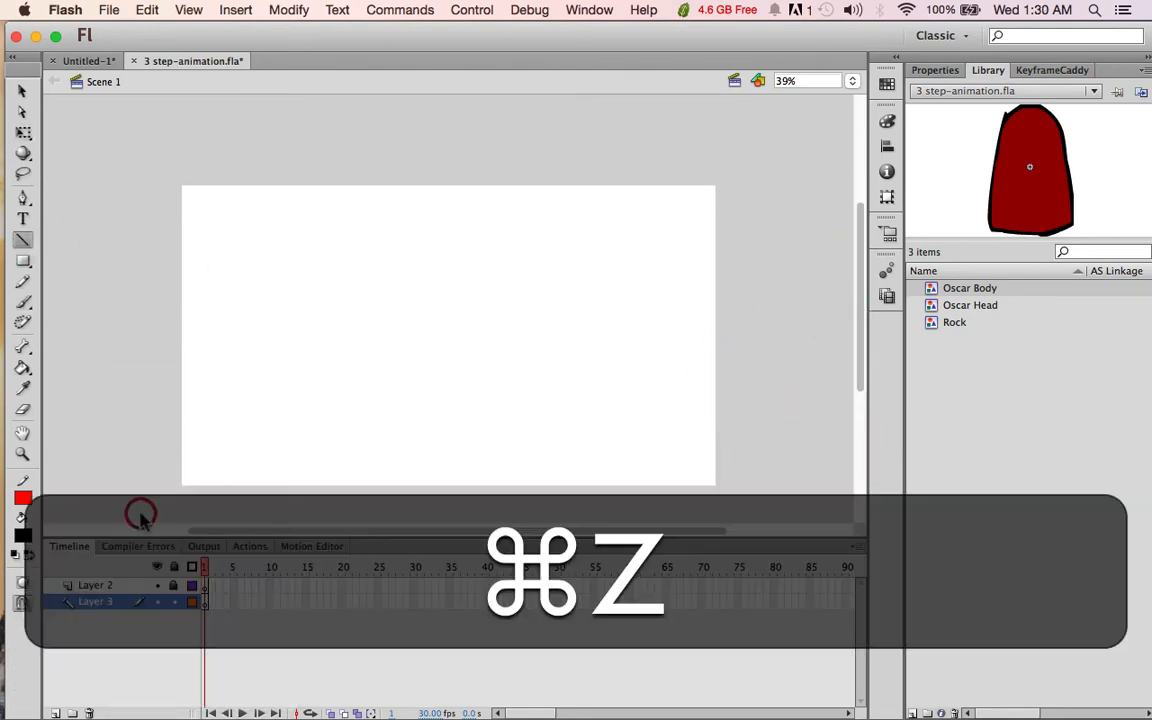
left_click_drag(139, 398, 779, 398)
key("v")
left_click(174, 601)
Step: Place the Rock symbol on Layer 2, scaled down to sit on the ground line near the stage's left edge
left_click(955, 322)
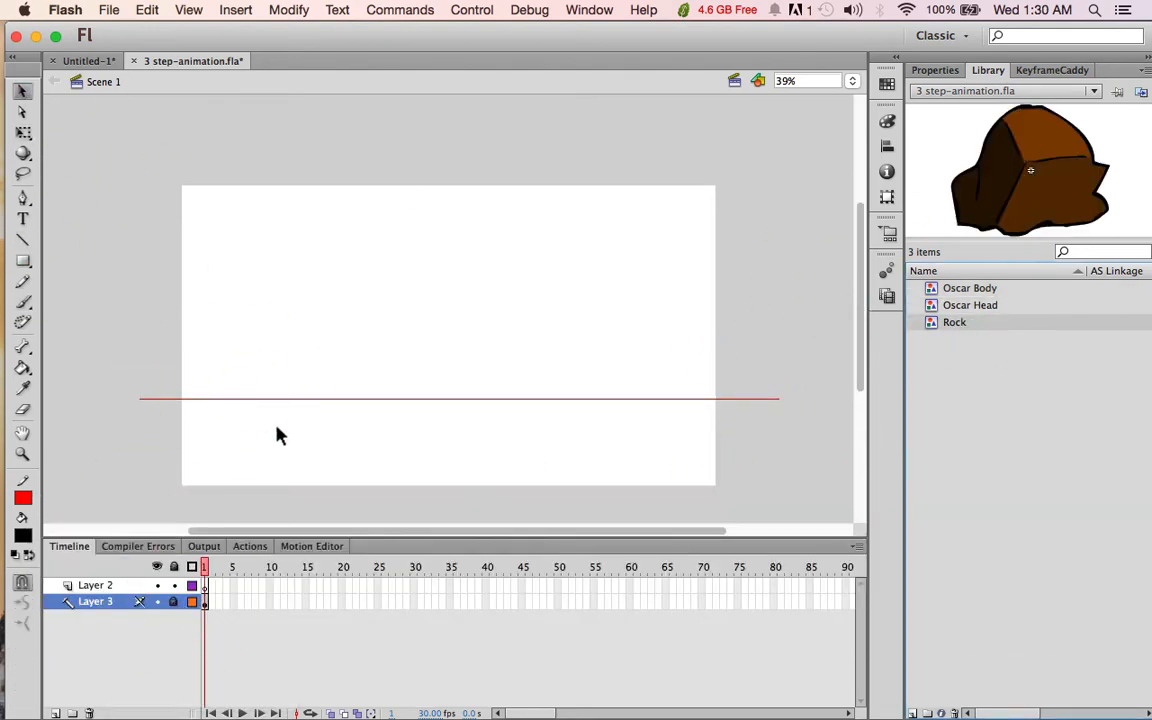
left_click(95, 585)
left_click_drag(1013, 324, 321, 368)
key("q")
left_click_drag(329, 303, 268, 390)
left_click(368, 347)
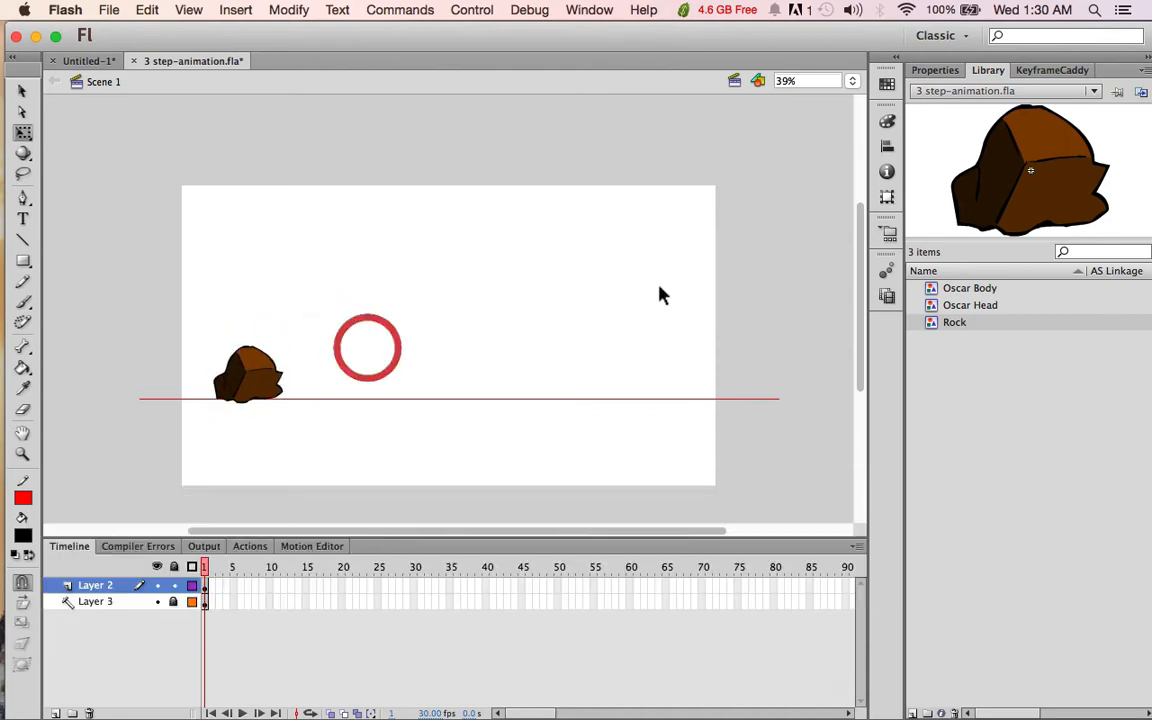
Step: Assemble the character from the Oscar Body and Oscar Head symbols, scale both down together and position them above the ground line opposite the rock
left_click(966, 306)
left_click_drag(537, 352, 537, 354)
left_click_drag(970, 306, 541, 308)
left_click_drag(562, 320, 563, 278)
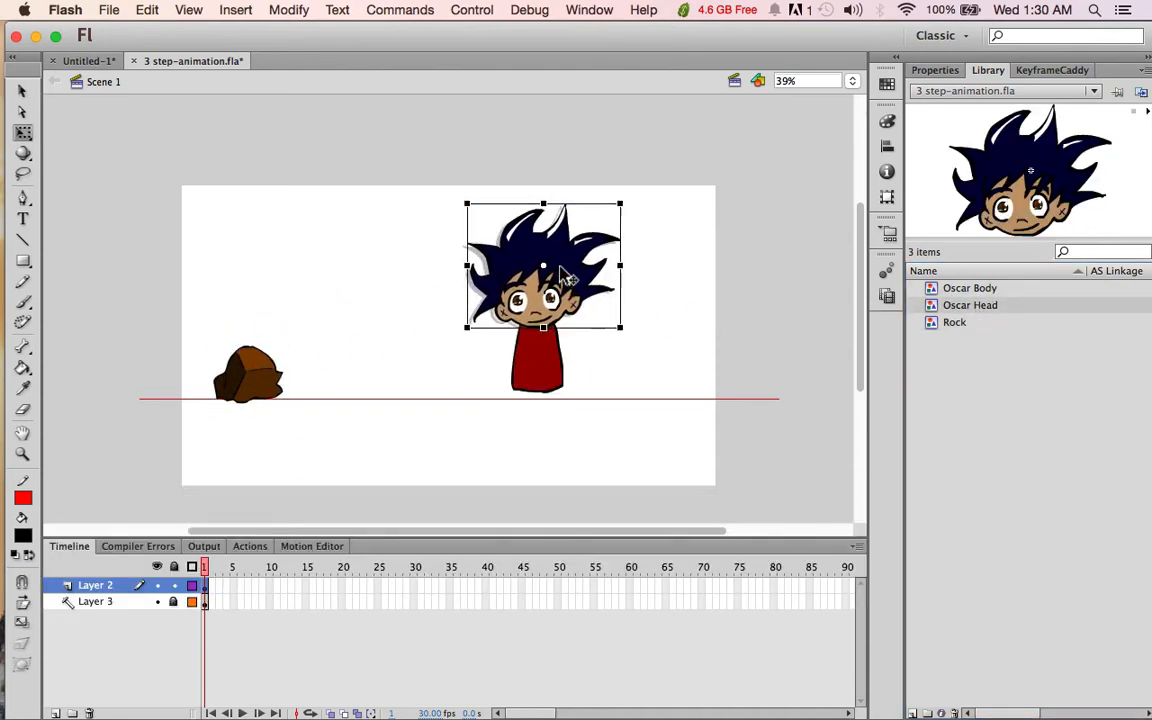
left_click_drag(628, 452, 428, 242)
left_click_drag(620, 204, 568, 273)
left_click_drag(520, 375, 584, 347)
left_click(335, 487)
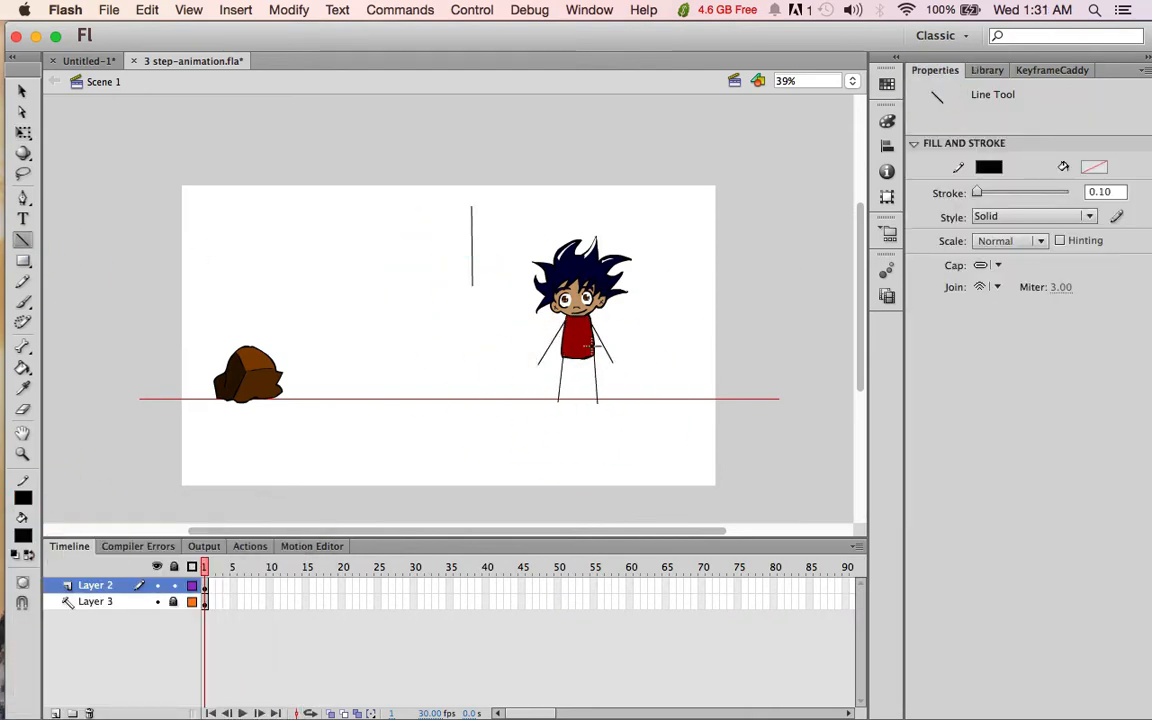
Step: Thicken the character's arm and leg lines to a stroke of 8
key("v")
left_click(568, 385, "shift")
type("5")
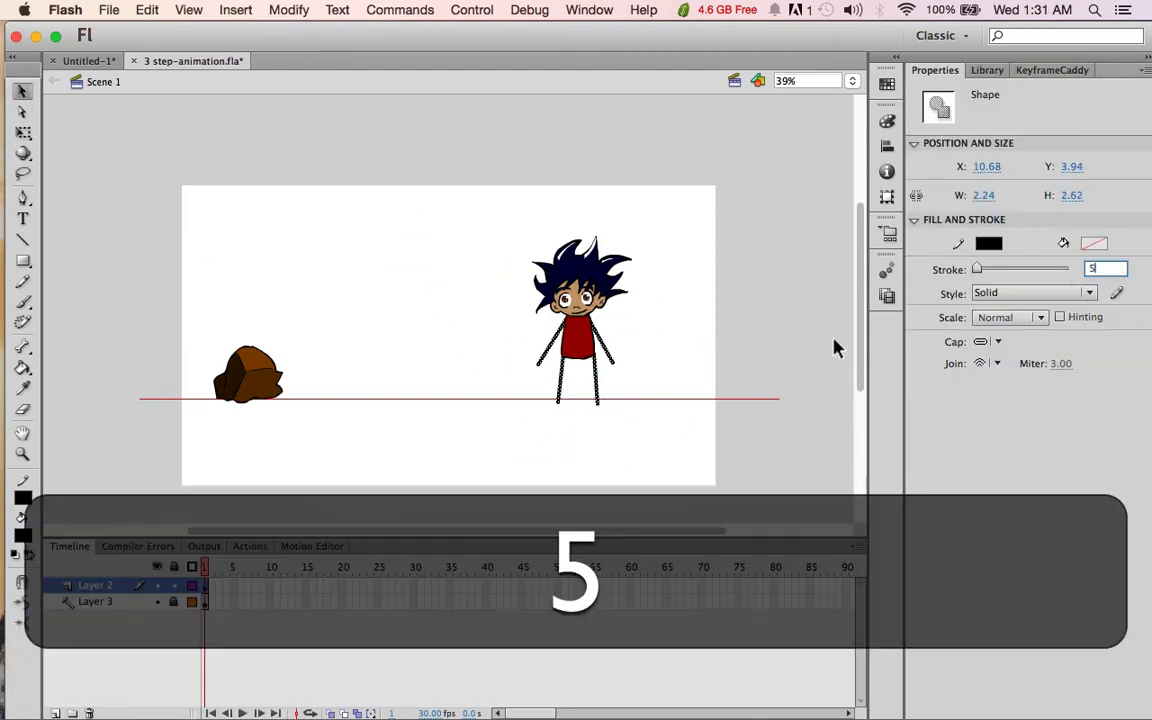
key("Return")
double_click(1100, 269)
type("8")
left_click(828, 366)
Step: Bend the lower ends of both leg lines outward into small feet resting on the ground line
key("super+equal")
scroll(715, 422, "down", 2)
left_click_drag(669, 440, 664, 437)
left_click_drag(746, 434, 743, 435)
key("super+z")
key("super+z")
Step: Bend both arm lines at the elbows and wrists so that the character stands with its hands on its hips
left_click(748, 357)
left_click_drag(757, 325, 778, 313)
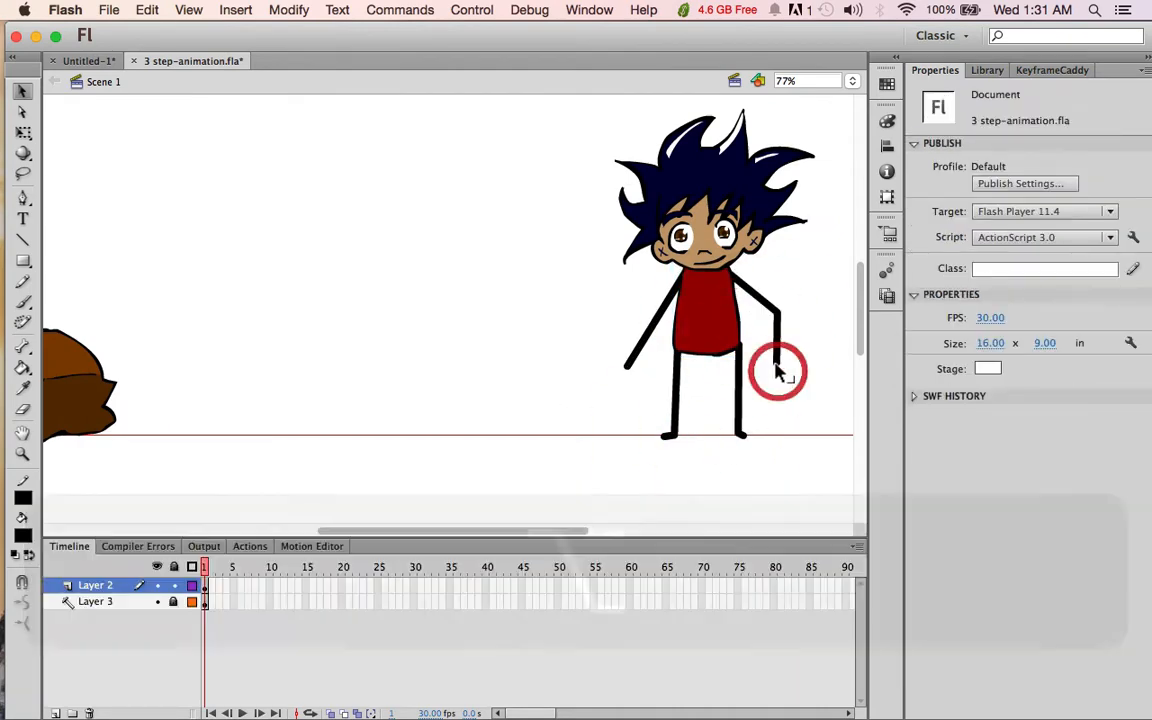
left_click_drag(776, 366, 742, 328)
left_click_drag(778, 313, 768, 307)
left_click(658, 325, "alt")
key("super+z")
left_click_drag(656, 322, 643, 307)
mouse_move(628, 366)
left_mouse_down()
mouse_move(667, 332)
mouse_move(664, 318)
left_mouse_up()
left_click(749, 325, "alt")
key("super+z")
left_click_drag(744, 328, 748, 332)
left_click_drag(748, 326, 742, 323)
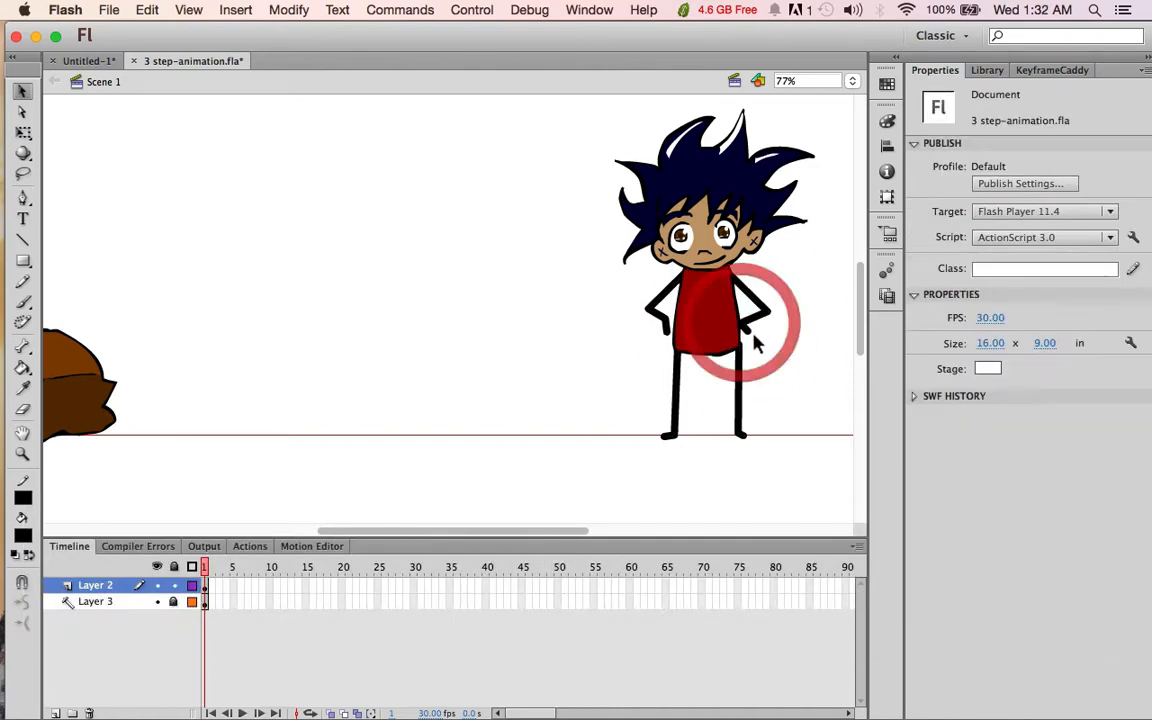
Step: Select the rock and all the character's parts on the stage and distribute them to separate layers
key("b")
key("super+2")
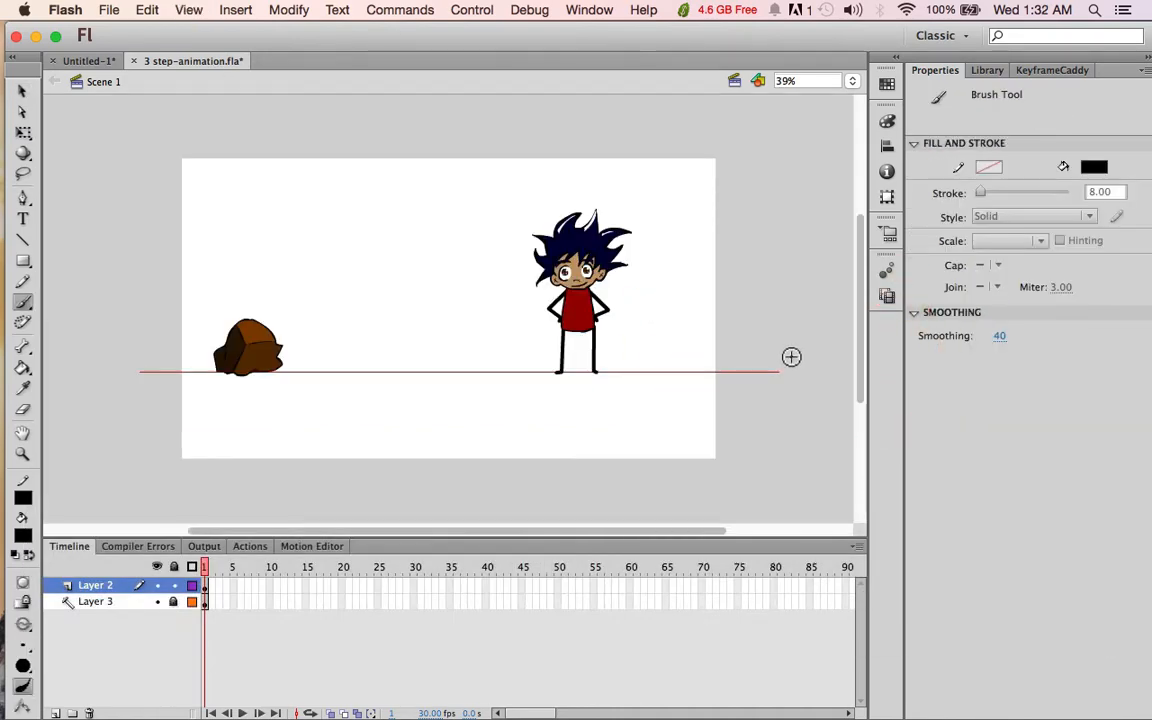
left_click(21, 86)
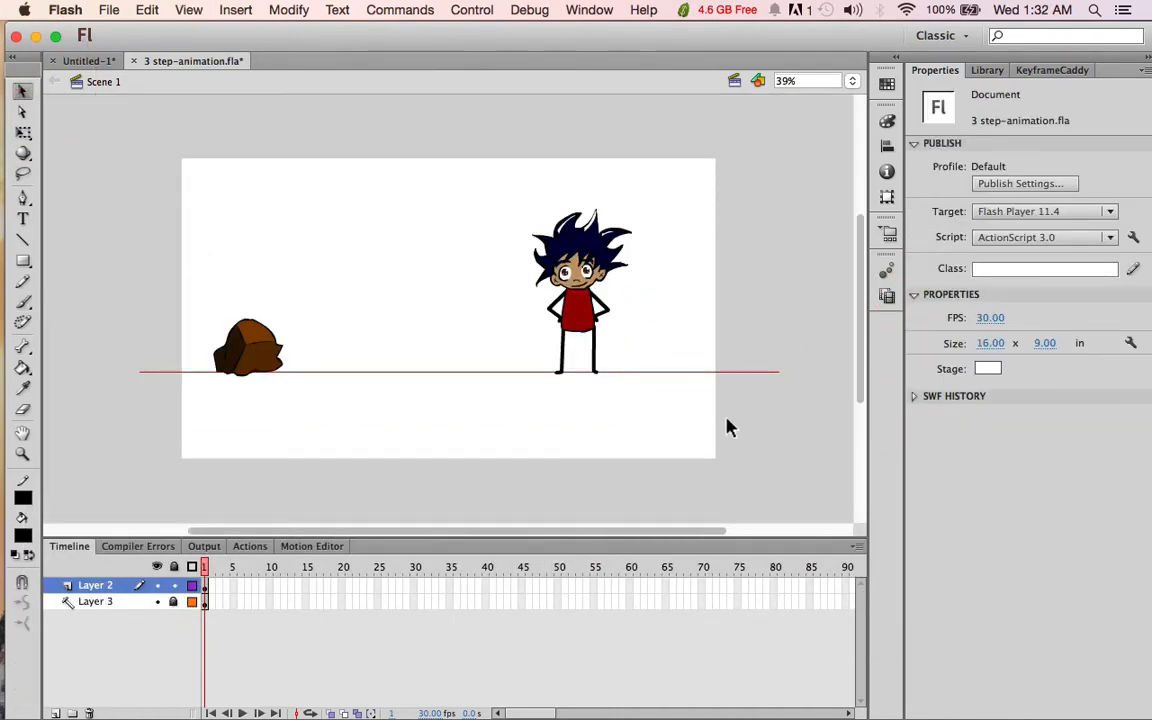
left_click_drag(218, 190, 717, 432)
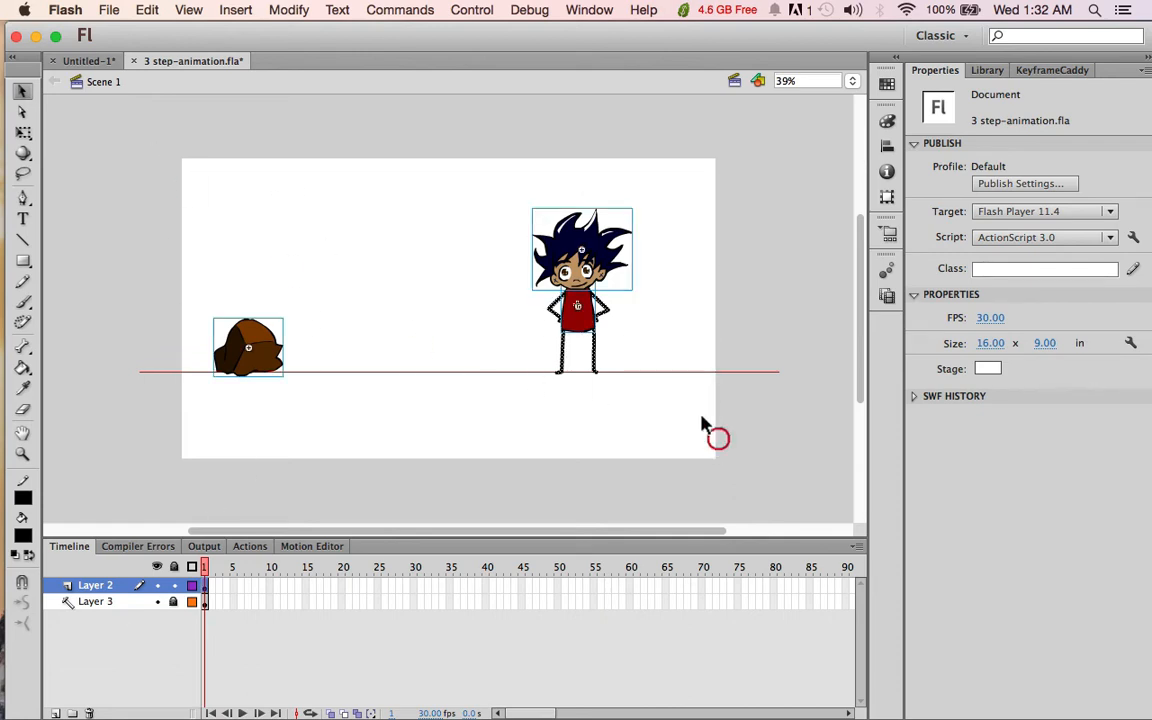
right_click(590, 309)
left_click(715, 613)
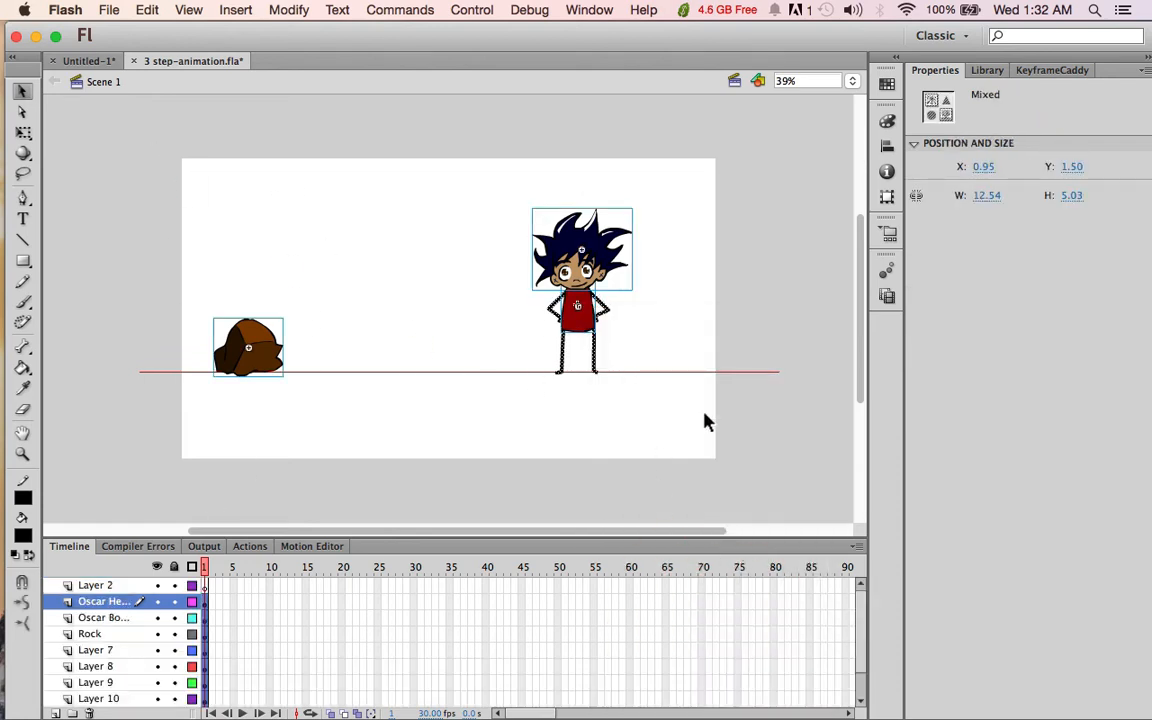
Step: Check which limb sits on each of Layers 10, 9, 8 and 7 by selecting their first frames in turn
left_click_drag(859, 613, 857, 635)
left_click_drag(856, 330, 853, 352)
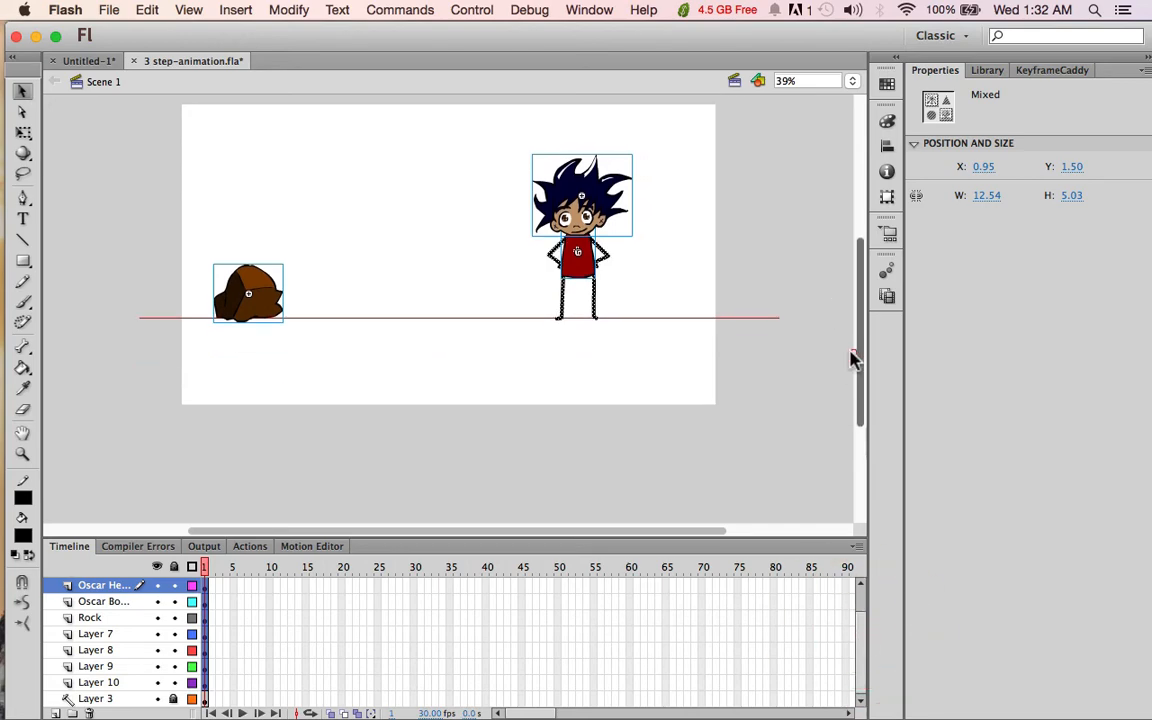
left_click(206, 681)
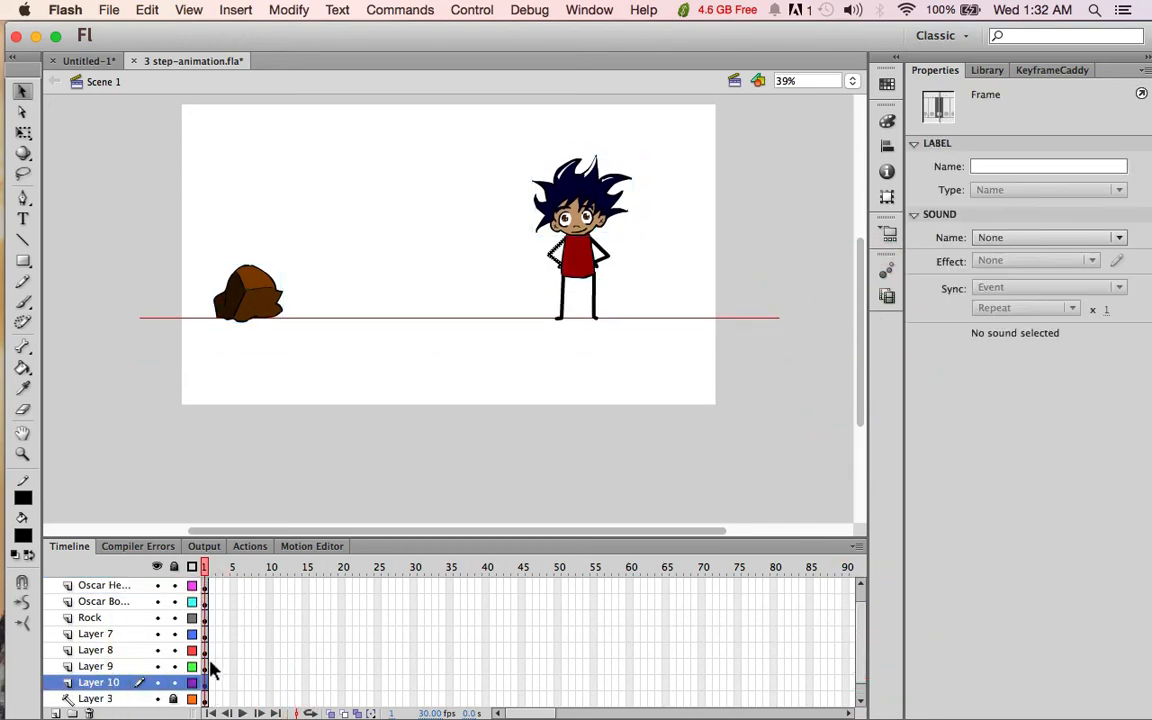
left_click(207, 665)
left_click(207, 649)
left_click(206, 632)
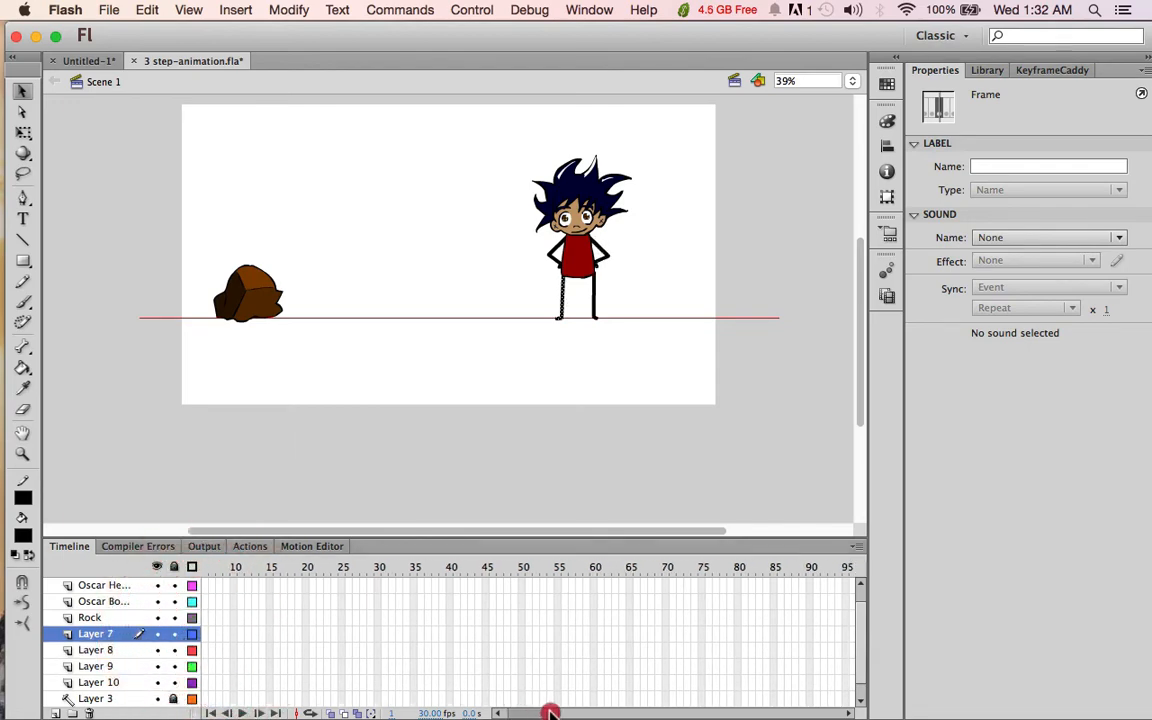
Step: Extend all the artwork layers to frame 300 by inserting frames
left_click_drag(550, 712, 682, 694)
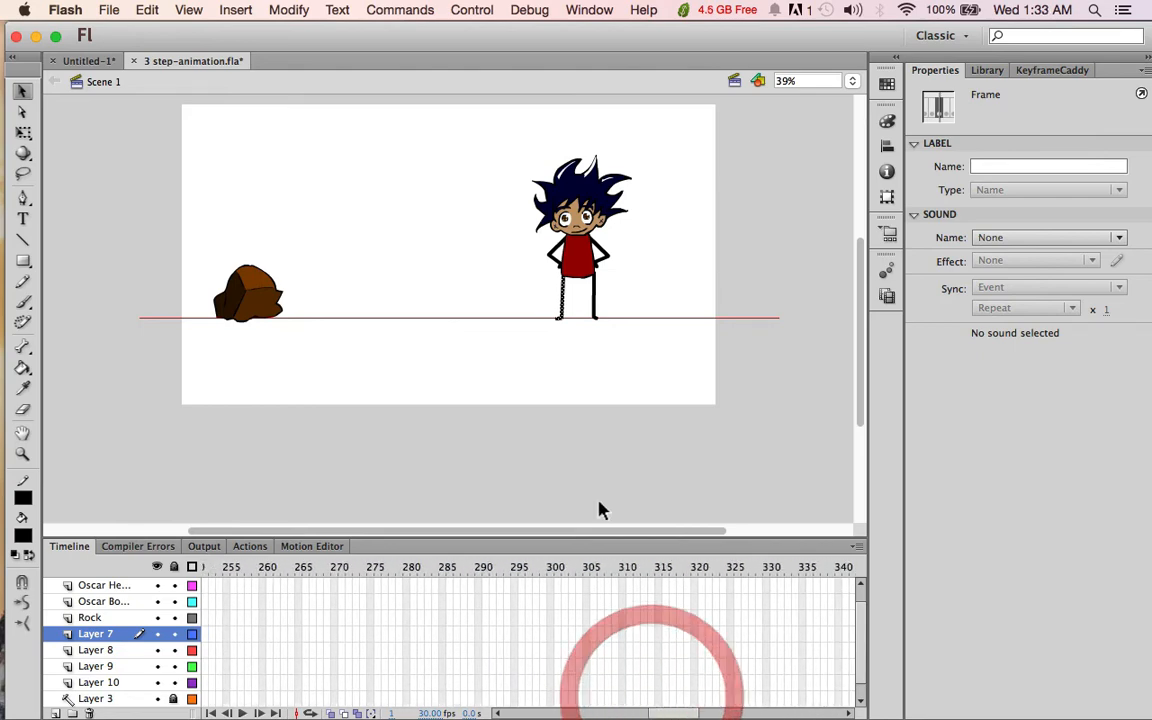
left_click_drag(554, 588, 551, 680)
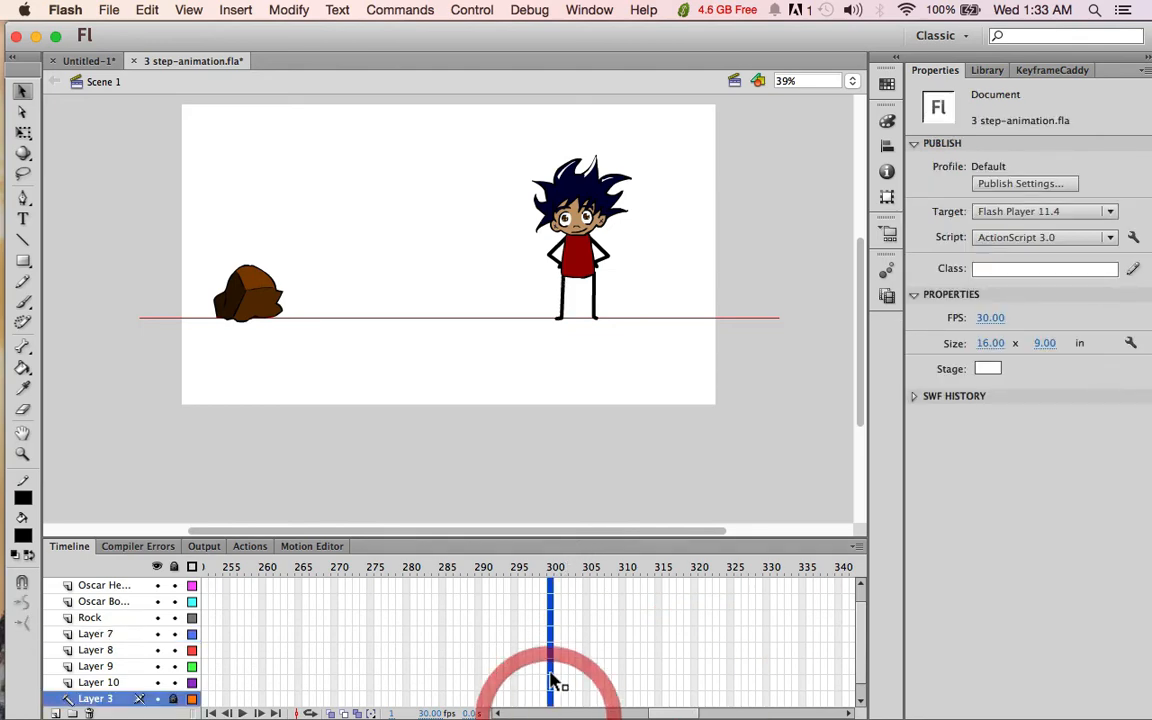
right_click(551, 672)
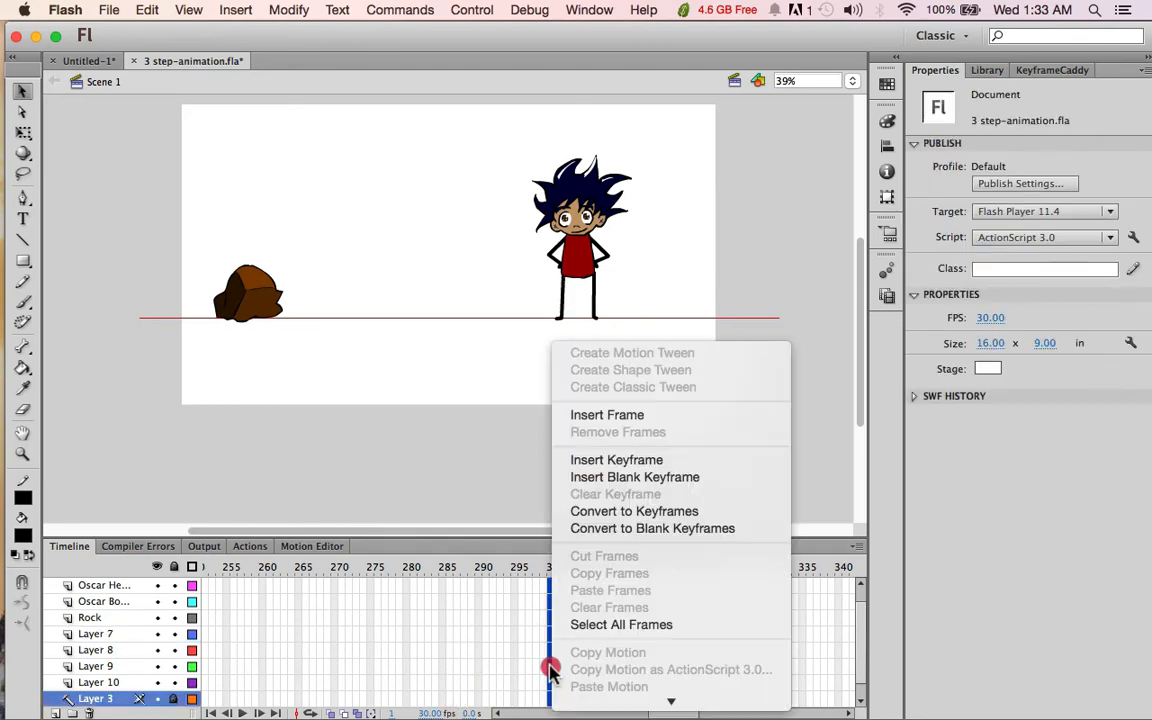
left_click(629, 415)
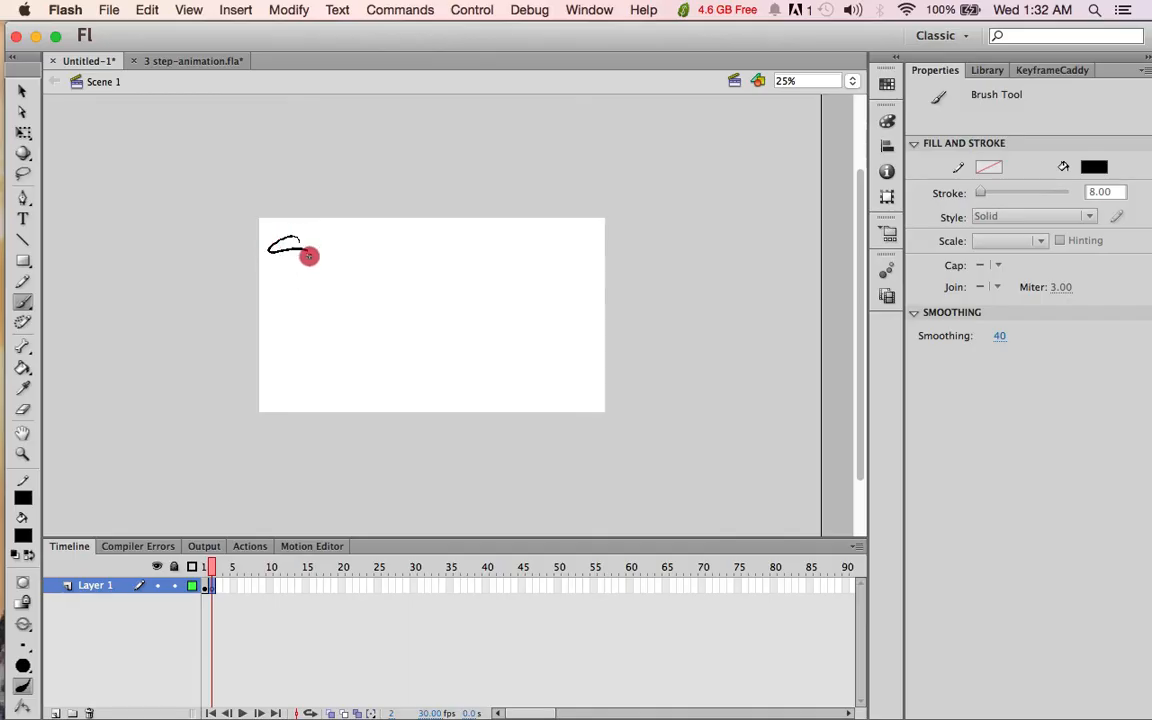
Step: Handwrite the word "Step" in black brush strokes on frame 2 of the Untitled-1 document
left_click_drag(309, 256, 281, 271)
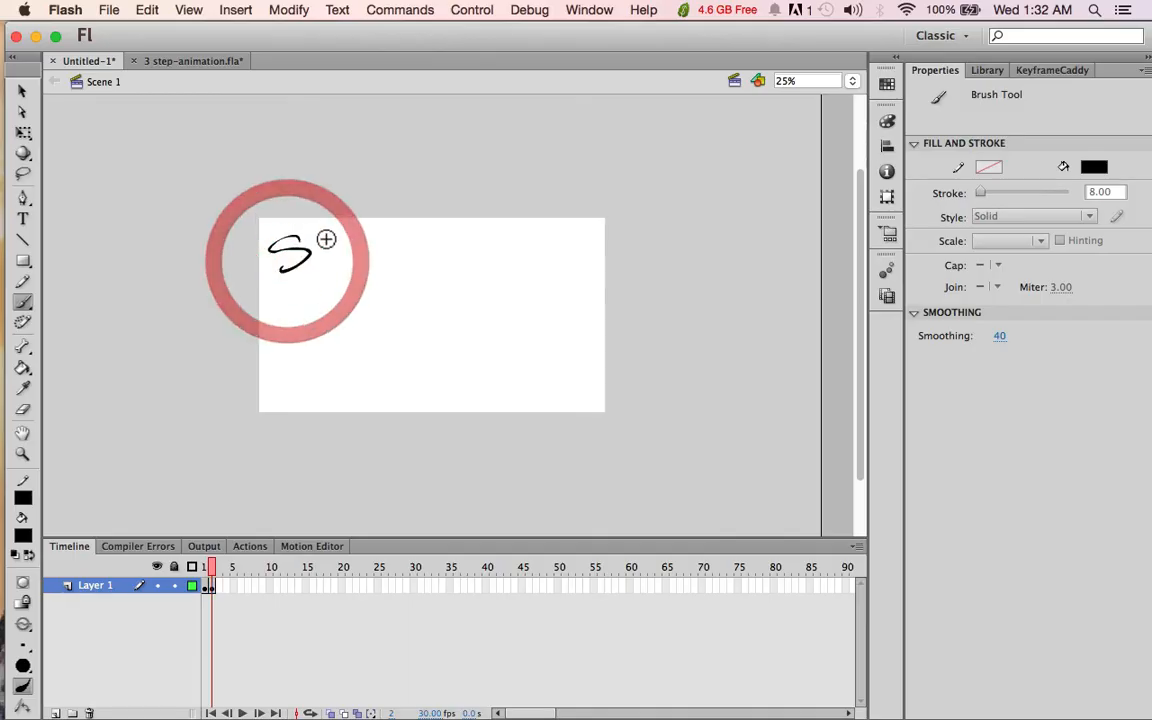
left_click_drag(316, 230, 323, 262)
left_click_drag(313, 246, 338, 241)
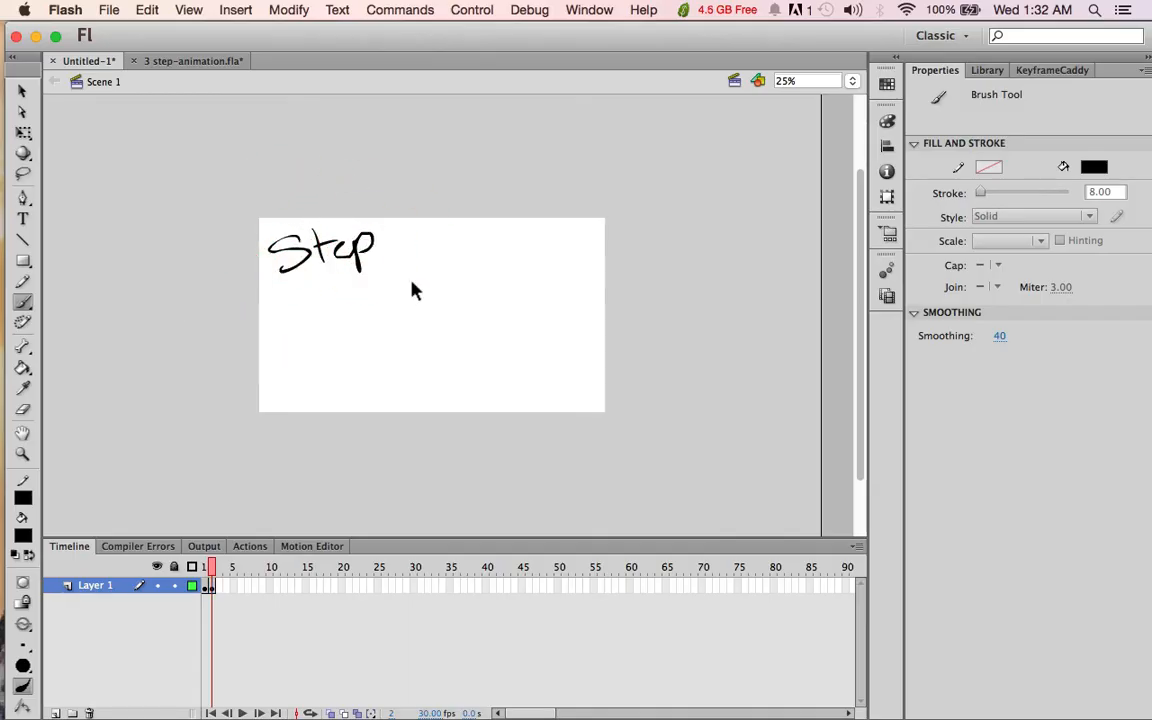
key("super+equal")
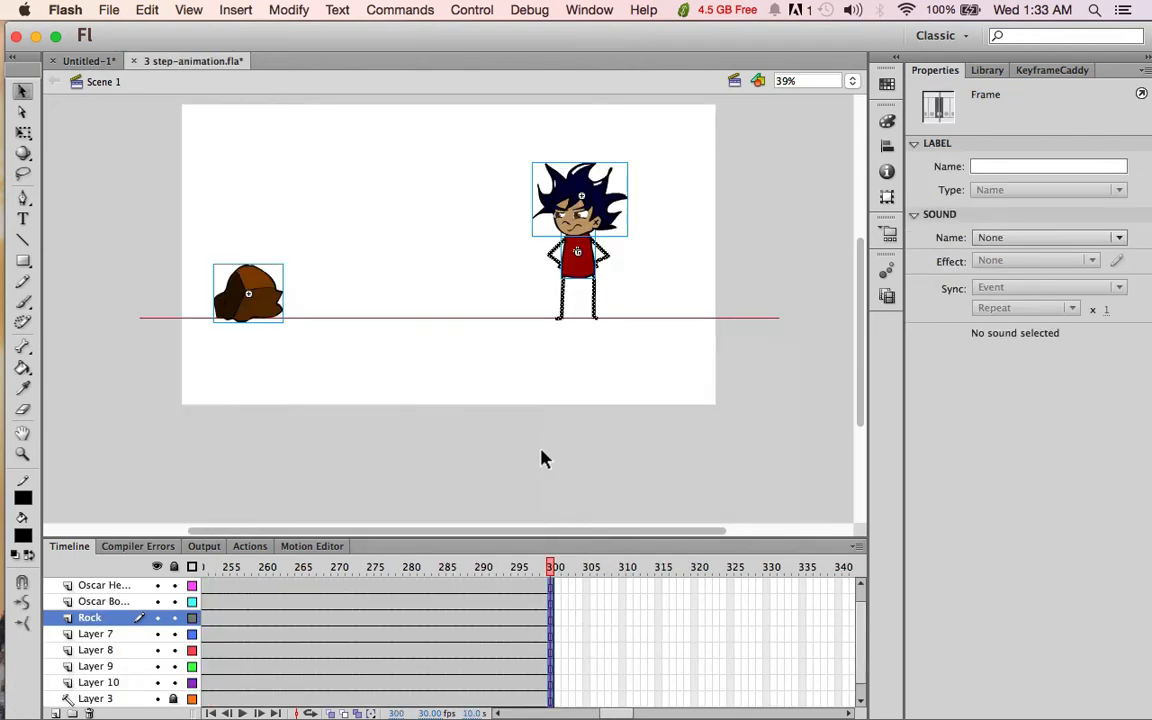
Step: Move the Rock layer to the top of the layer stack, above Layer 2
left_click(540, 447)
left_click(118, 620)
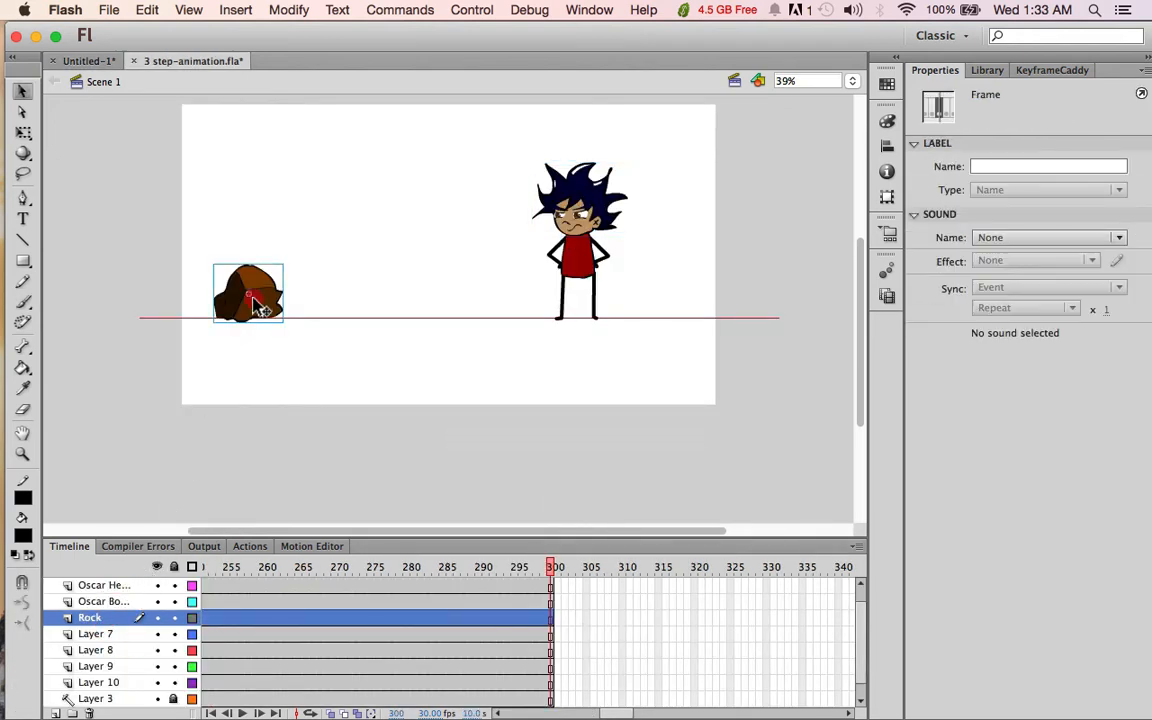
left_click(258, 305)
left_click(95, 634)
left_click(107, 620)
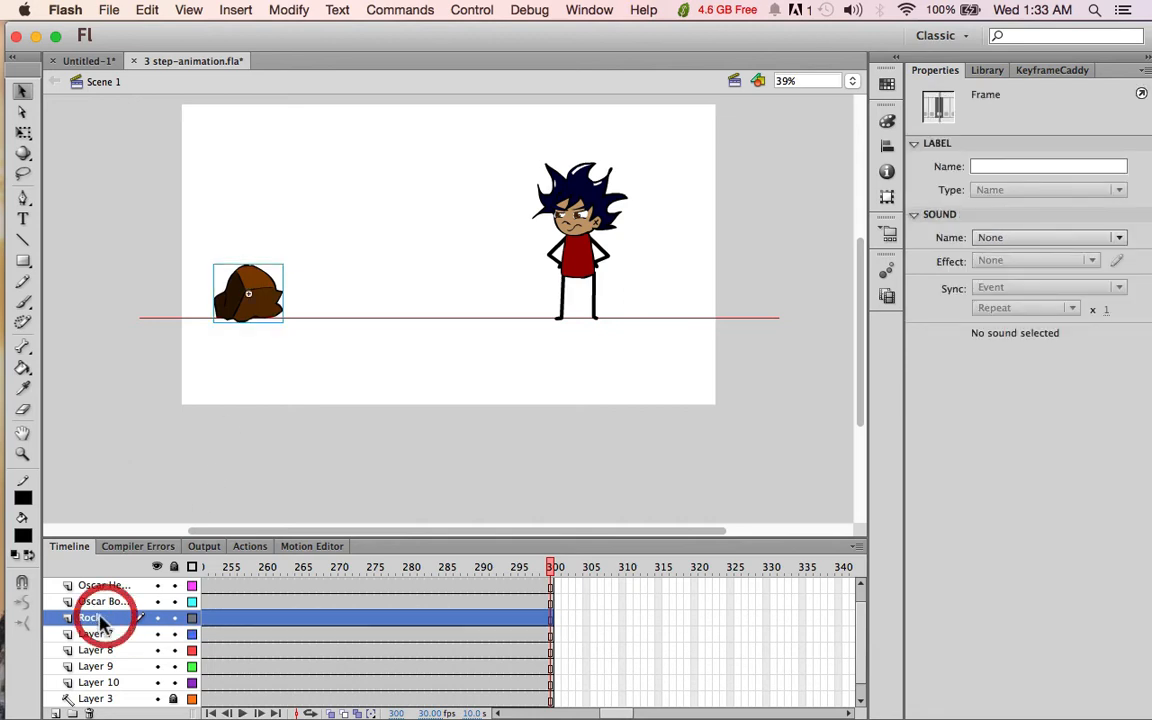
left_click_drag(100, 581, 117, 575)
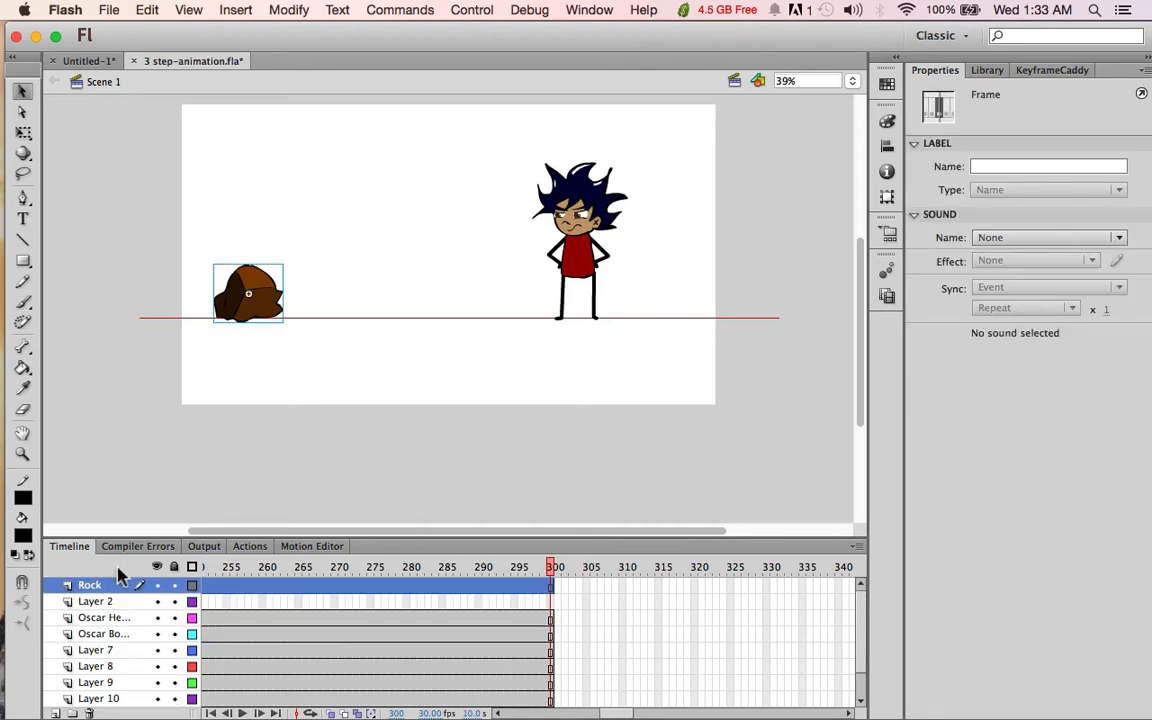
Step: Delete the empty Layer 2
left_click(133, 601)
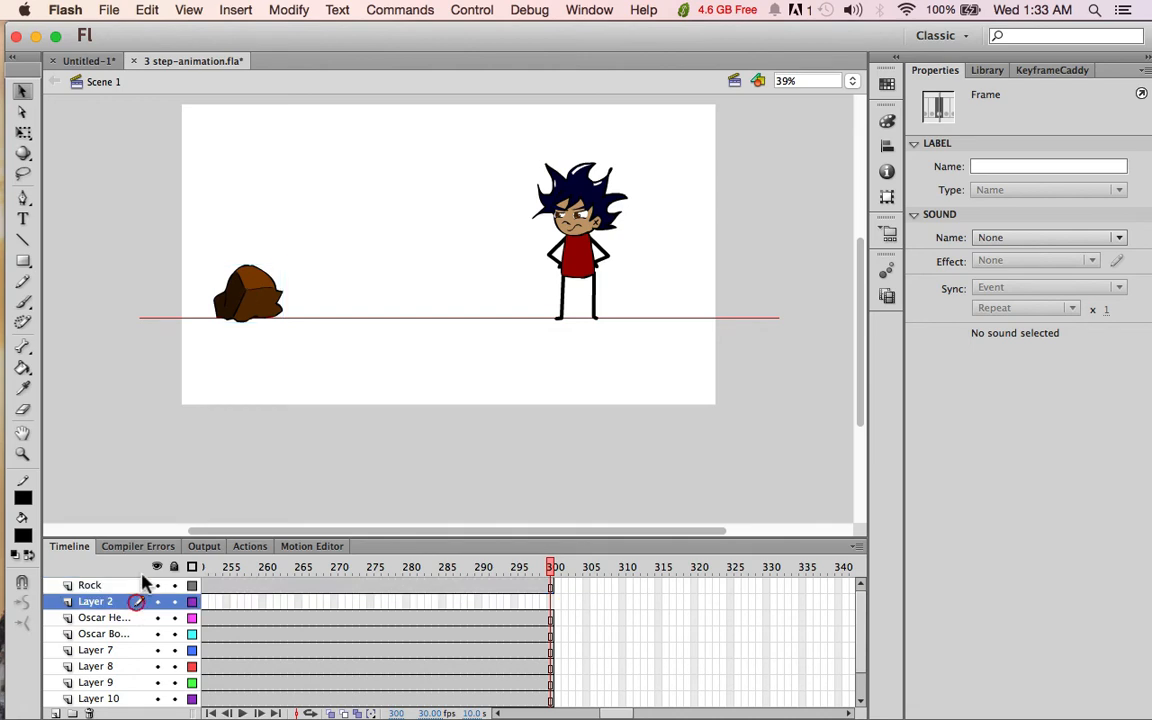
left_click(450, 270)
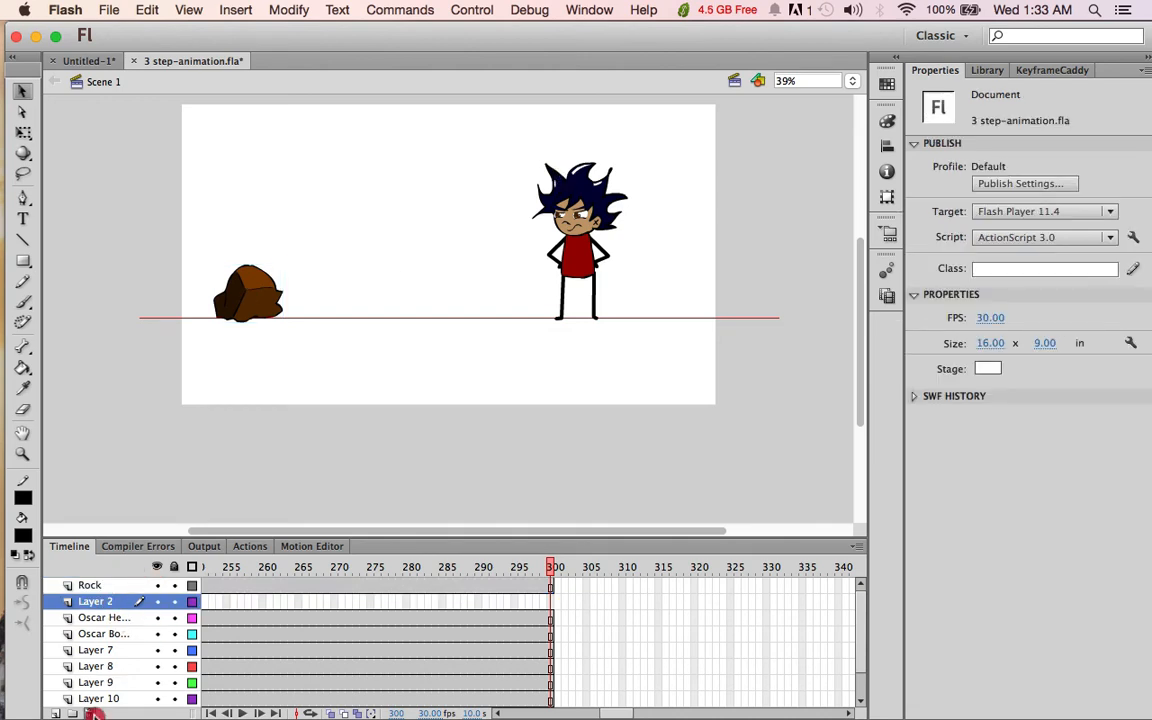
left_click(91, 713)
Step: Create a layer folder named Oscar and put the character's head, body and limb layers into it
left_click(73, 712)
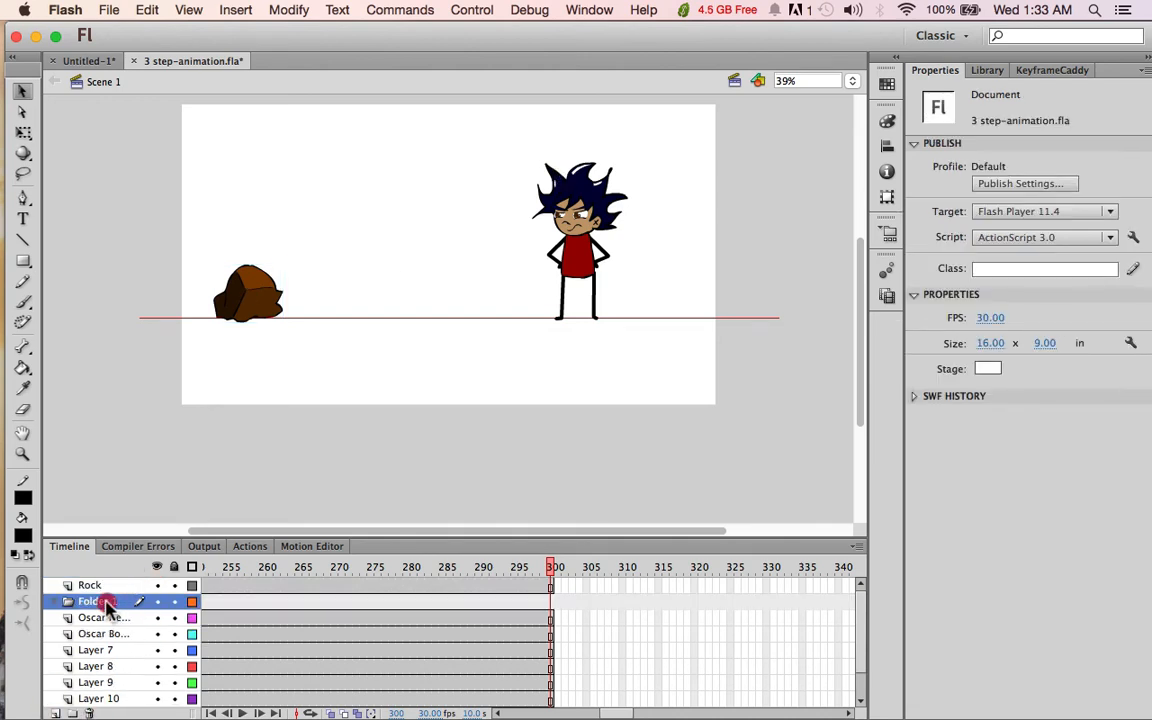
type("Oscar")
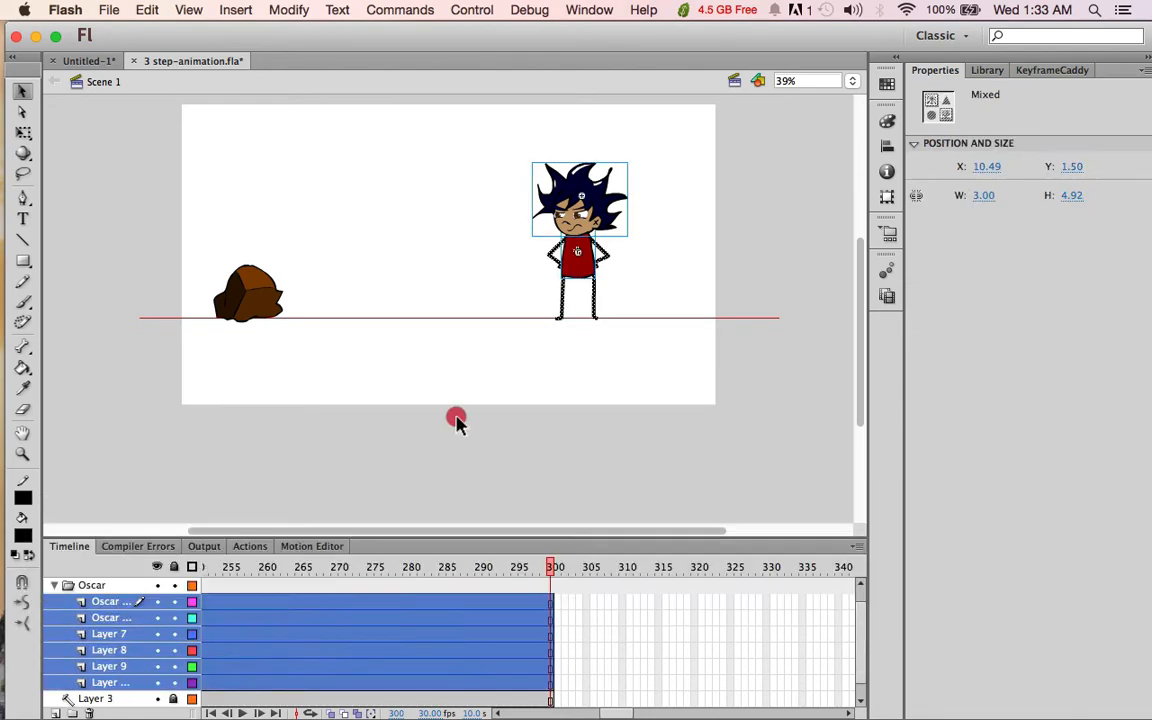
left_click(1048, 424)
Step: Insert keyframes on all the Oscar layers at frame 24, and lock the head and body layers
key("F6")
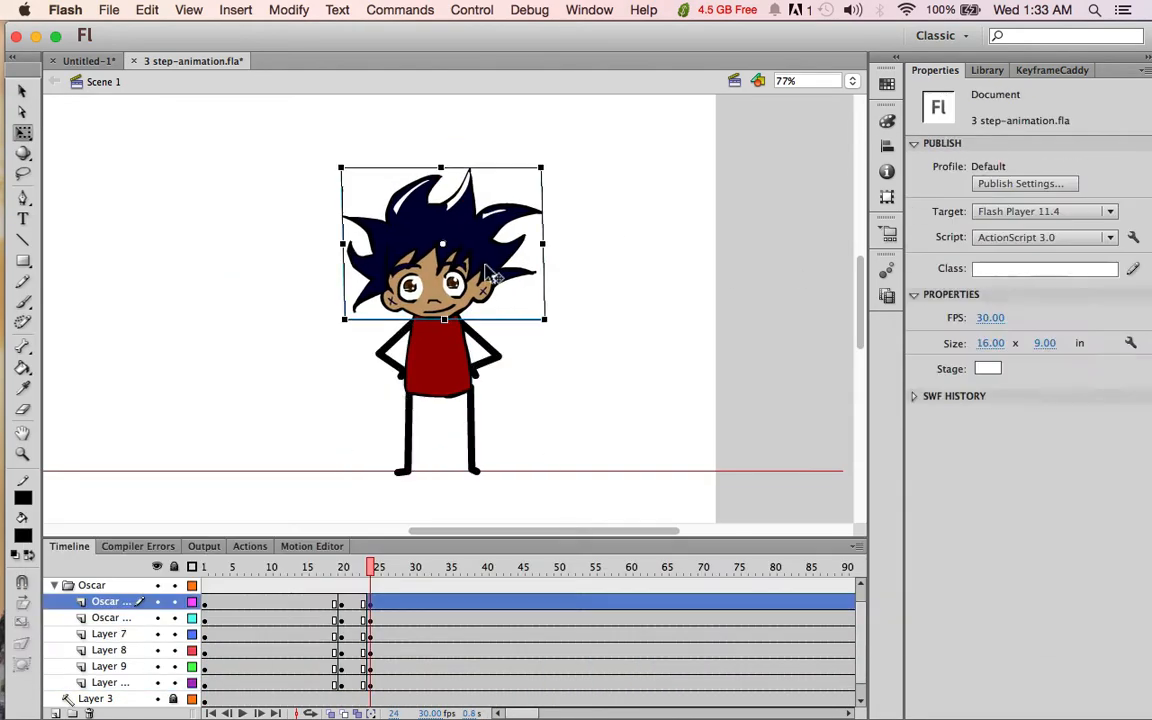
left_click(156, 618)
left_click(430, 235)
key("super+z")
left_click(173, 602)
left_click(110, 618)
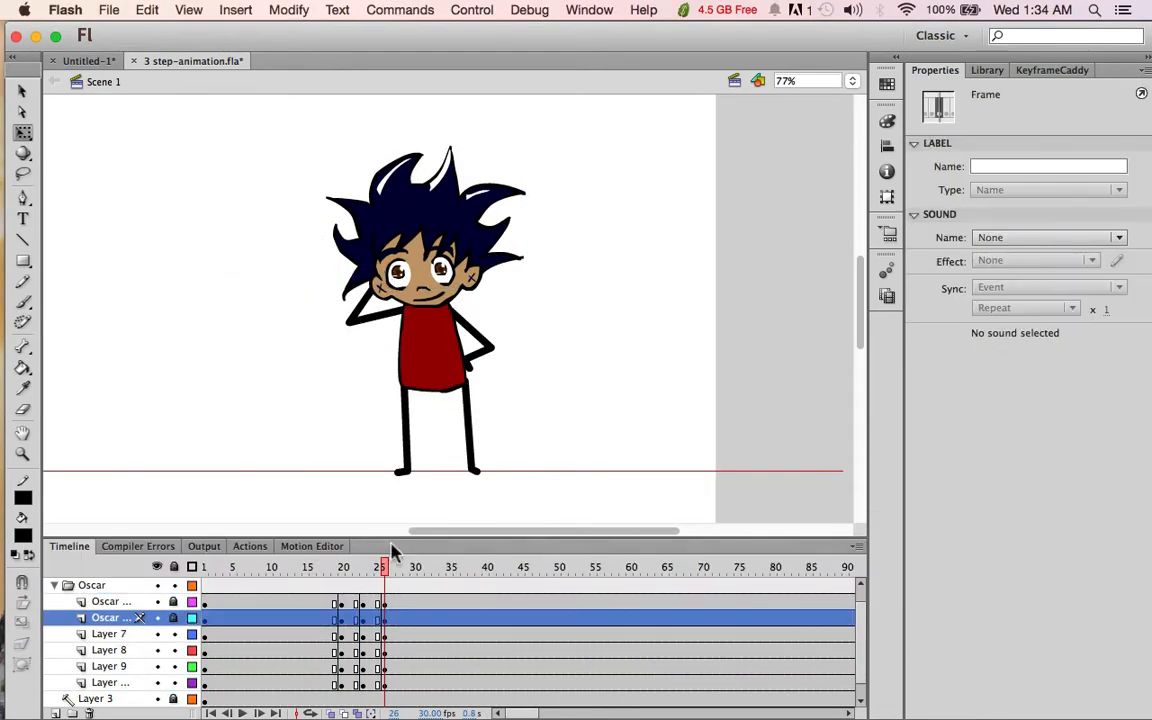
Step: Scrub back from frame 26 through the character's pose keyframes to review the motion
left_click_drag(385, 567, 327, 567)
left_click(537, 373)
left_click(364, 567)
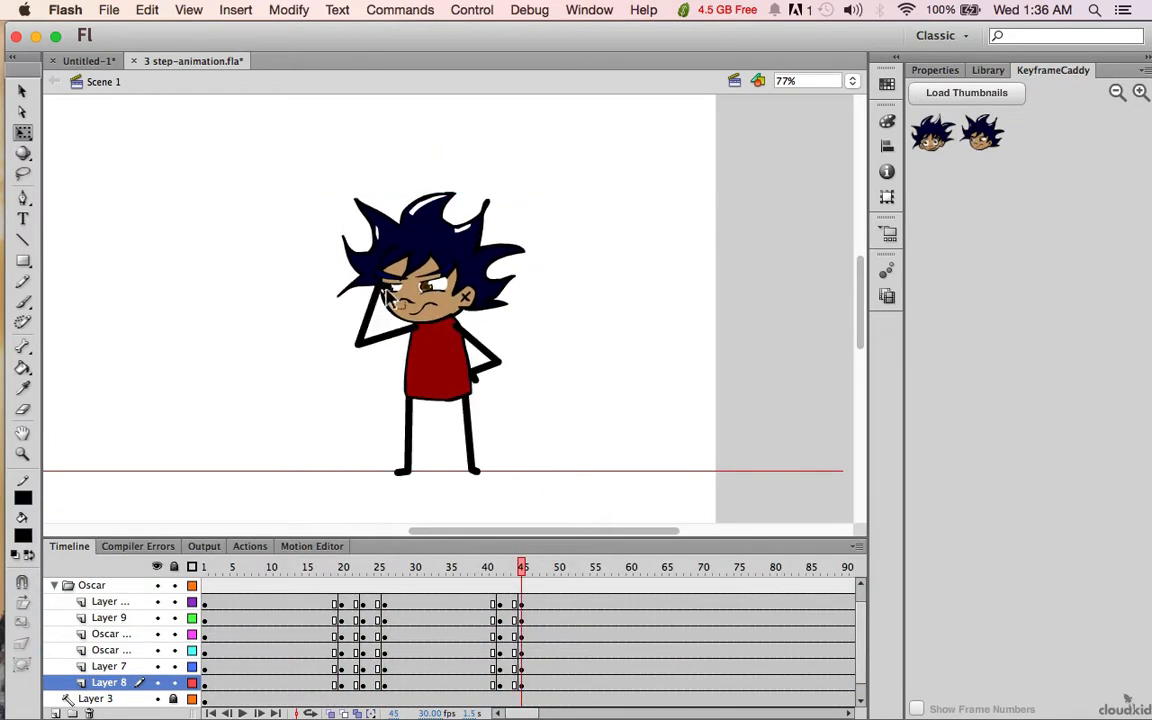
left_click(481, 303)
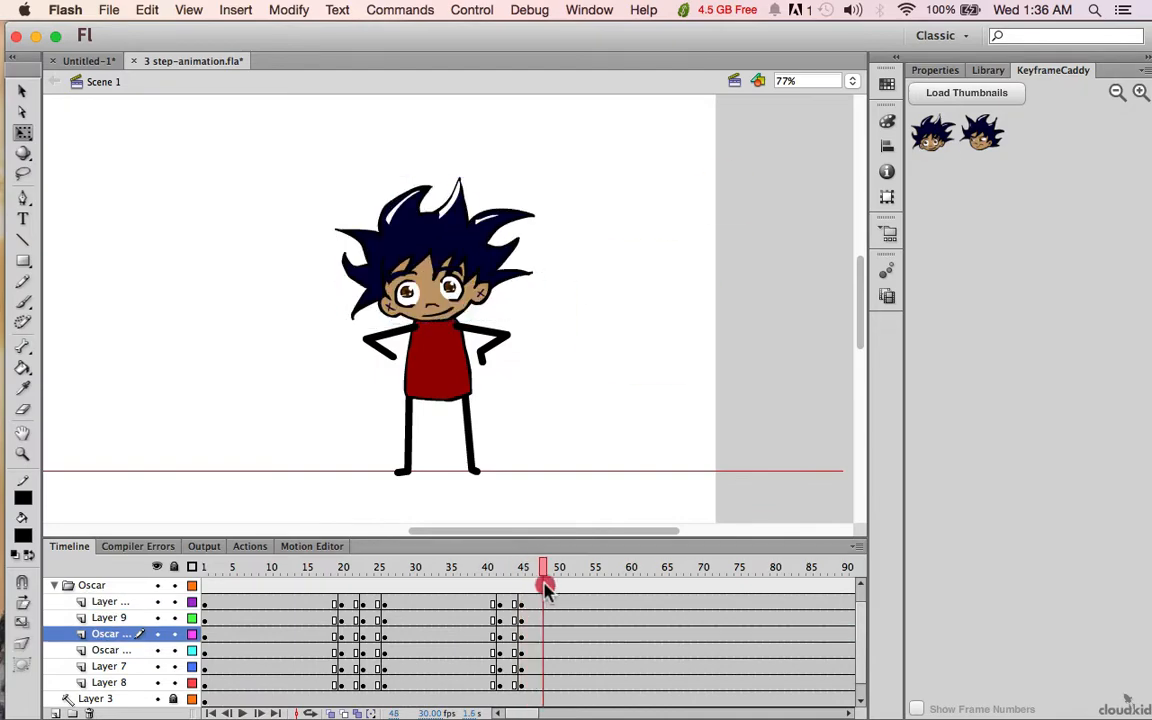
Step: Insert keyframes on all the Oscar layers at frame 48 for the next pose
left_click_drag(545, 589, 545, 684)
key("F6")
left_click_drag(551, 603, 553, 658)
key("super+z")
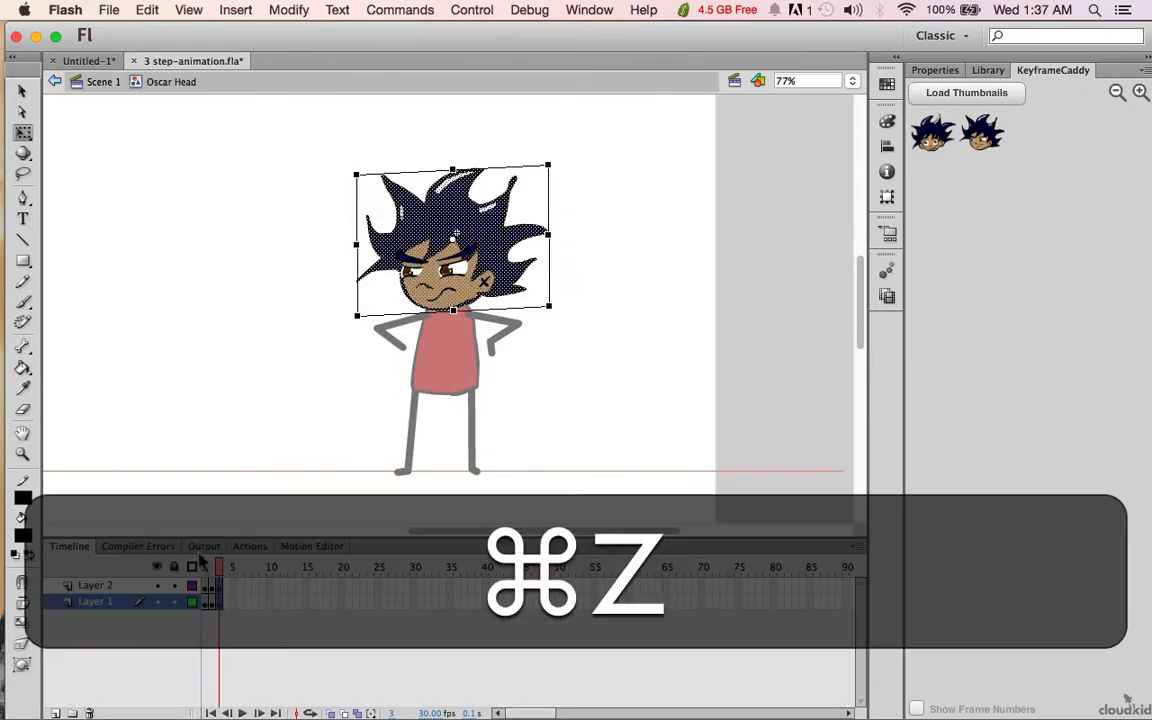
left_click(543, 584)
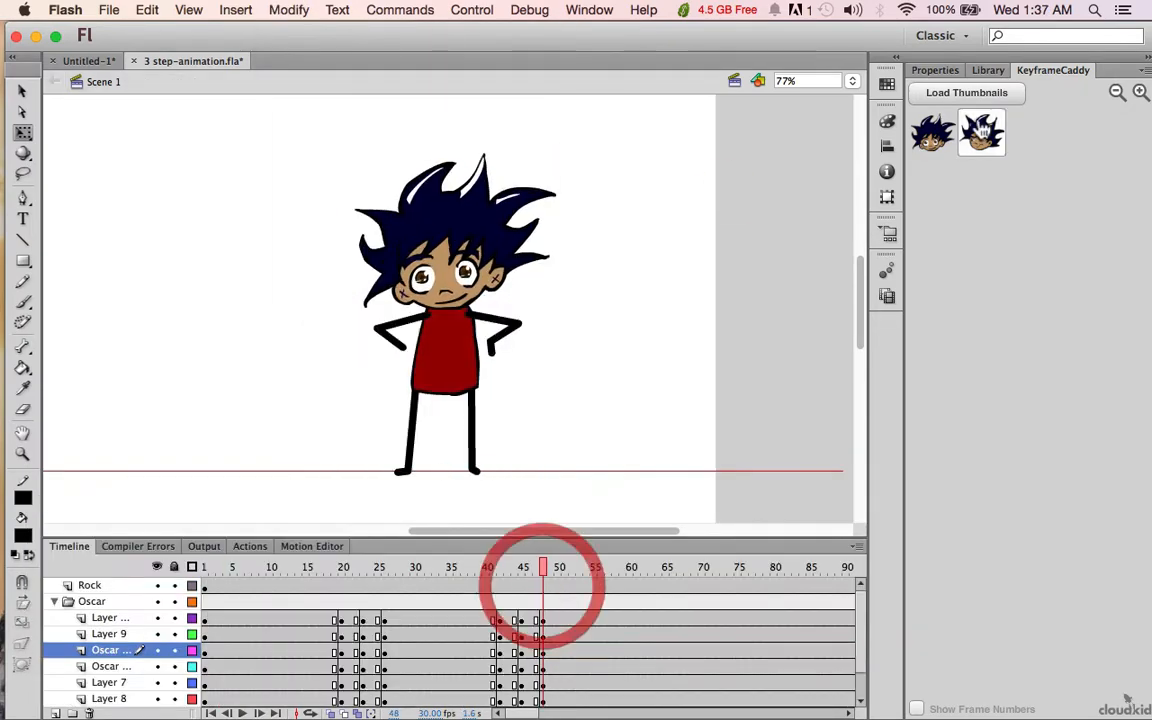
left_click(388, 337)
left_click_drag(558, 593, 656, 591)
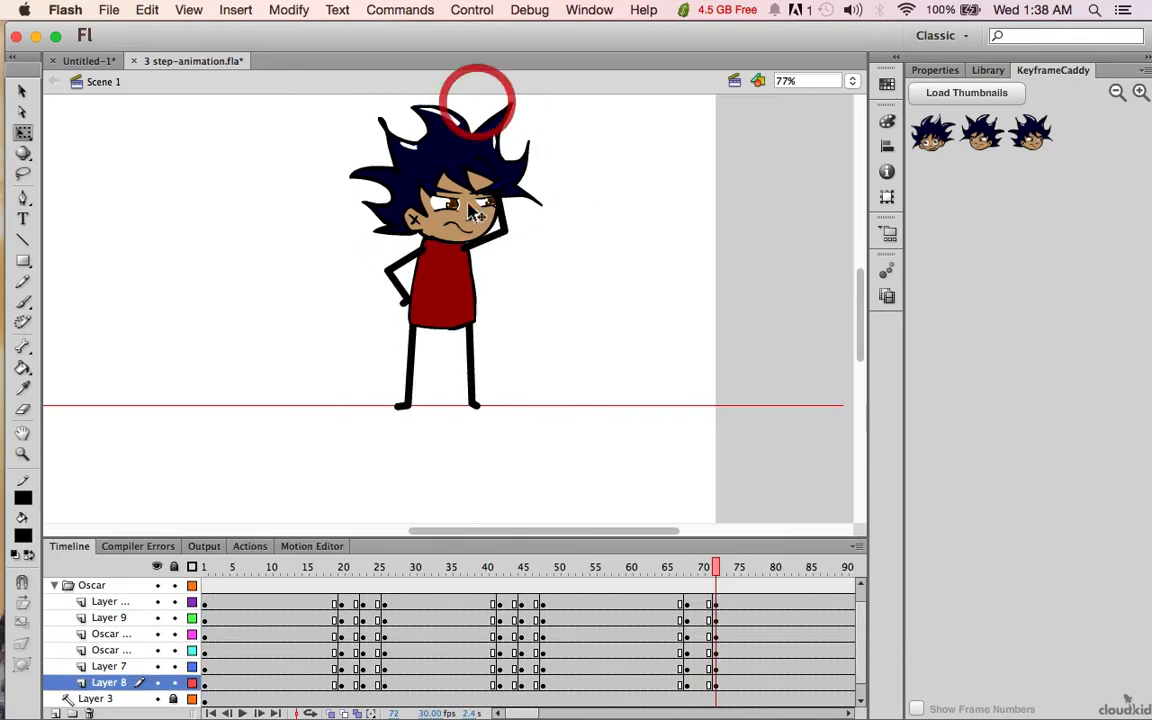
Step: On frame 4 of the Oscar Head symbol, clear the old features and paint a wide open black mouth
key("BackSpace")
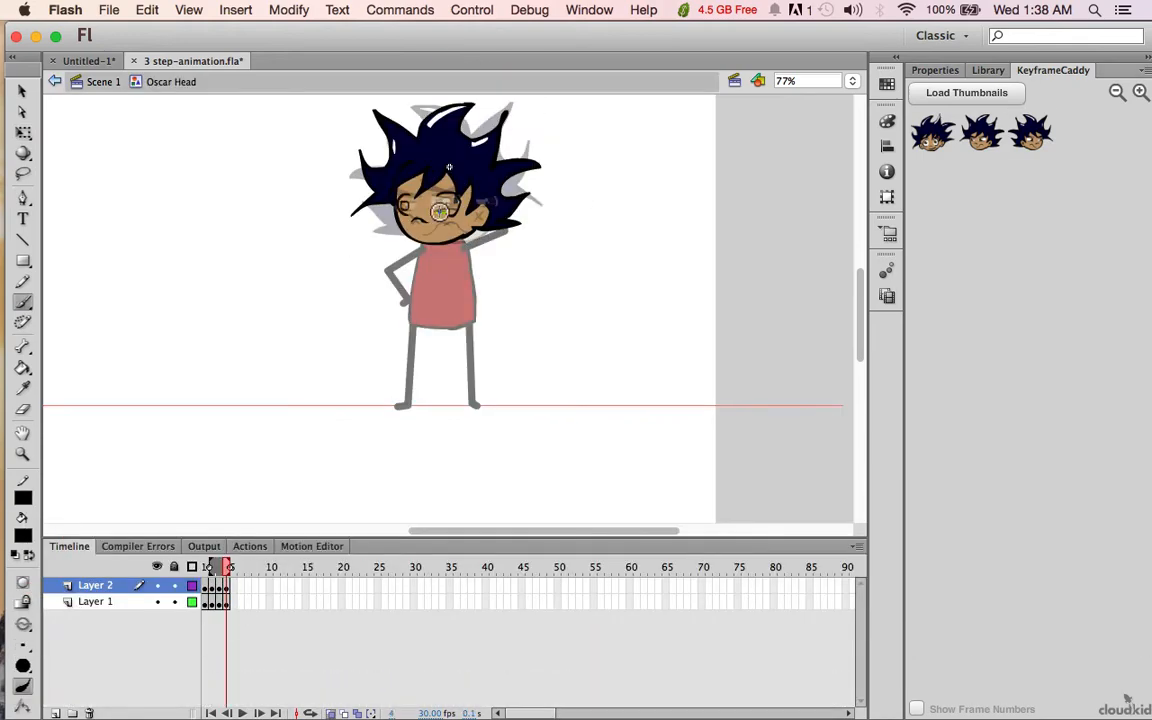
left_click(28, 345)
left_click(437, 226)
left_click(23, 304)
left_click_drag(477, 325, 478, 379)
Step: Paint a thin white line of upper teeth and a red tongue inside the open mouth
left_click(23, 536)
key("super+z")
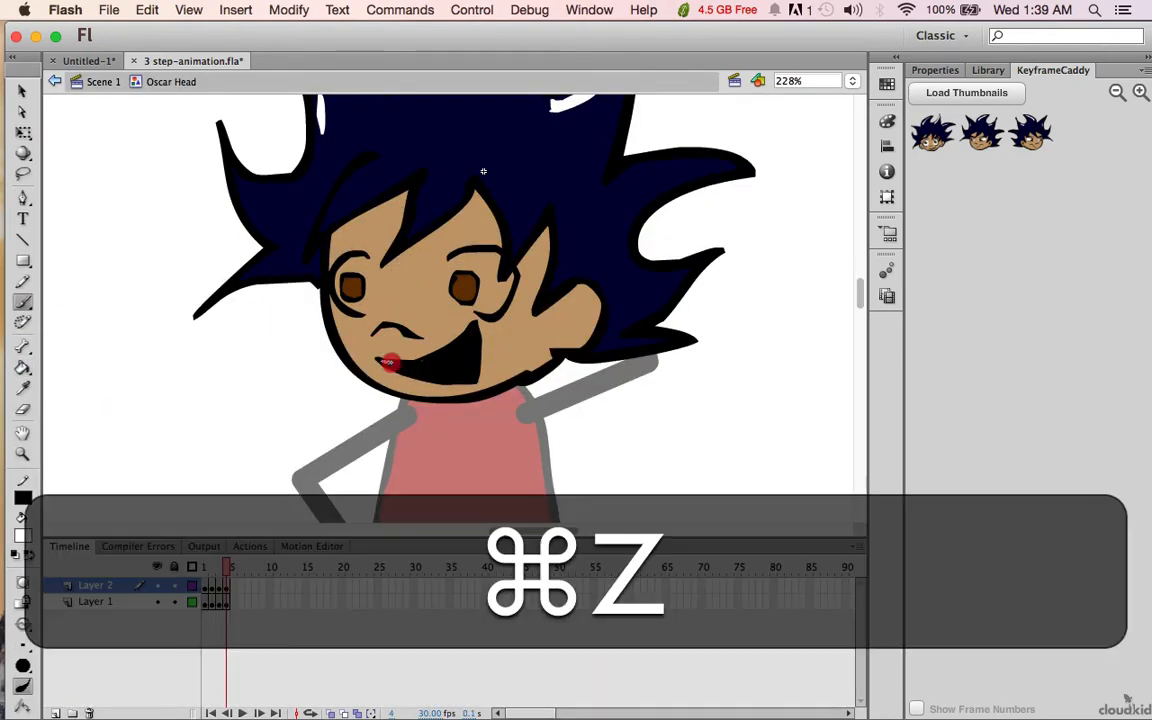
key("super+z")
left_click_drag(382, 362, 475, 331)
key("super+z")
left_click(23, 536)
left_click_drag(436, 372, 459, 367)
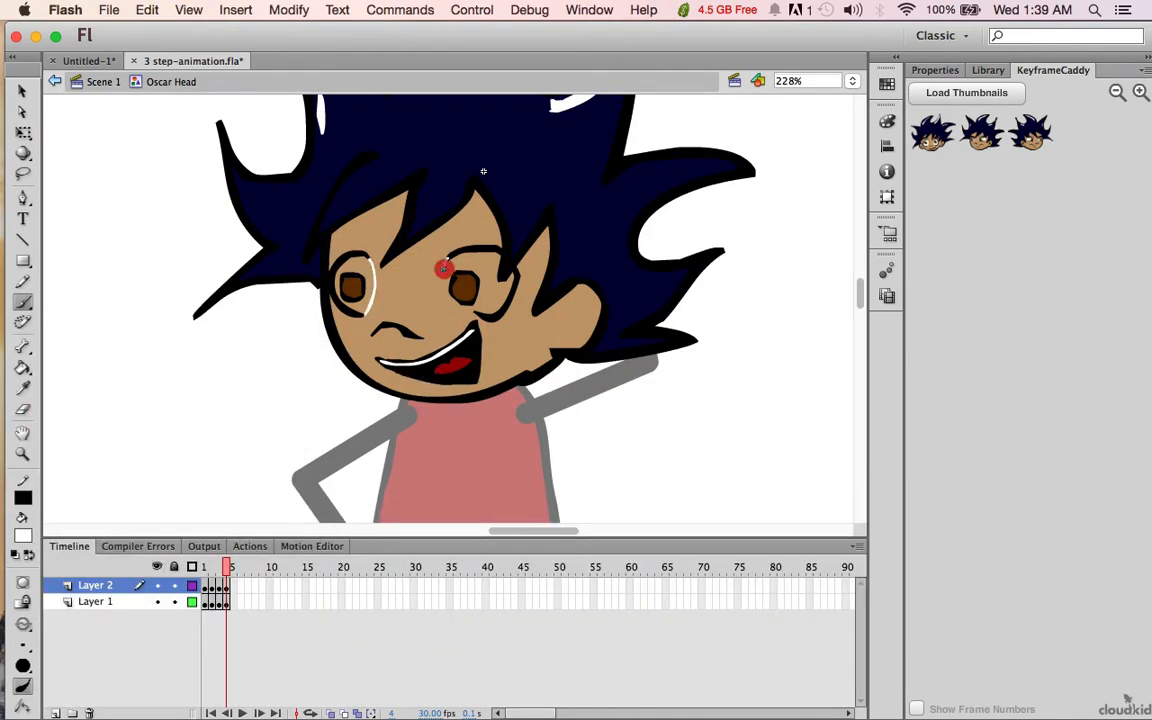
Step: Close the outlines of both eyes with white strokes and fill the eyes white
left_click_drag(444, 268, 478, 313)
key("k")
left_click(492, 278)
left_click(367, 278)
key("b")
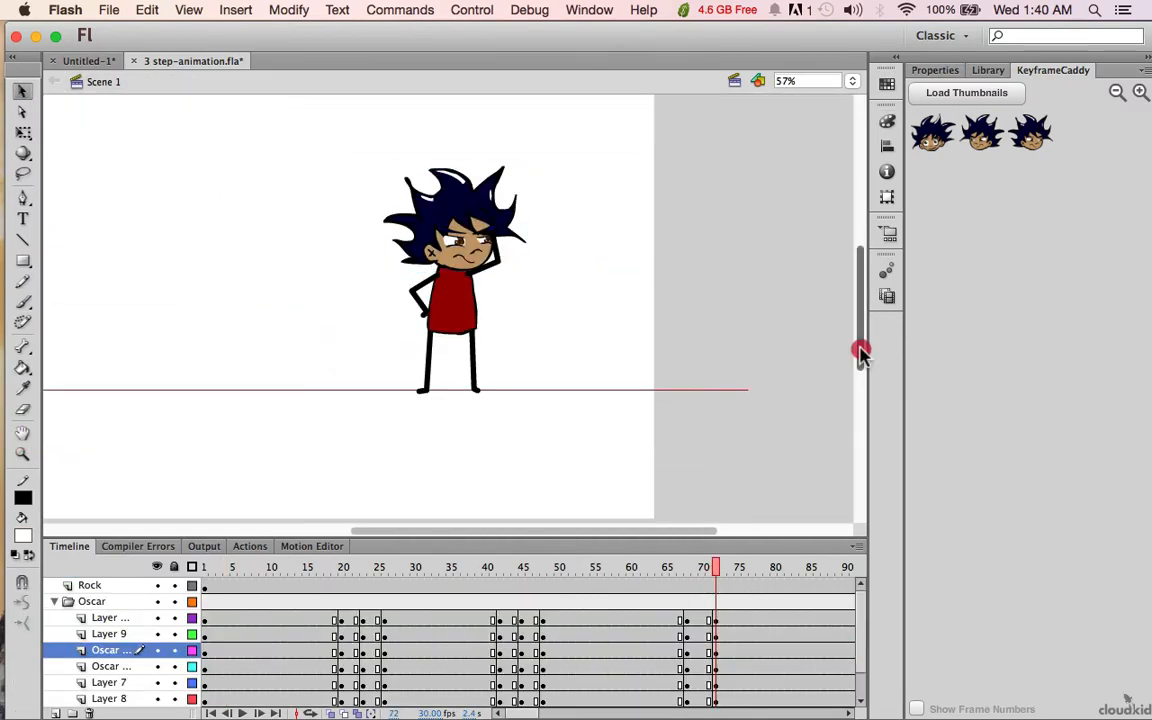
Step: Pose Oscar at frame 72 with the laughing head, both arms bent and one leg lifted
left_click(399, 244)
left_click(488, 141)
left_click(419, 270)
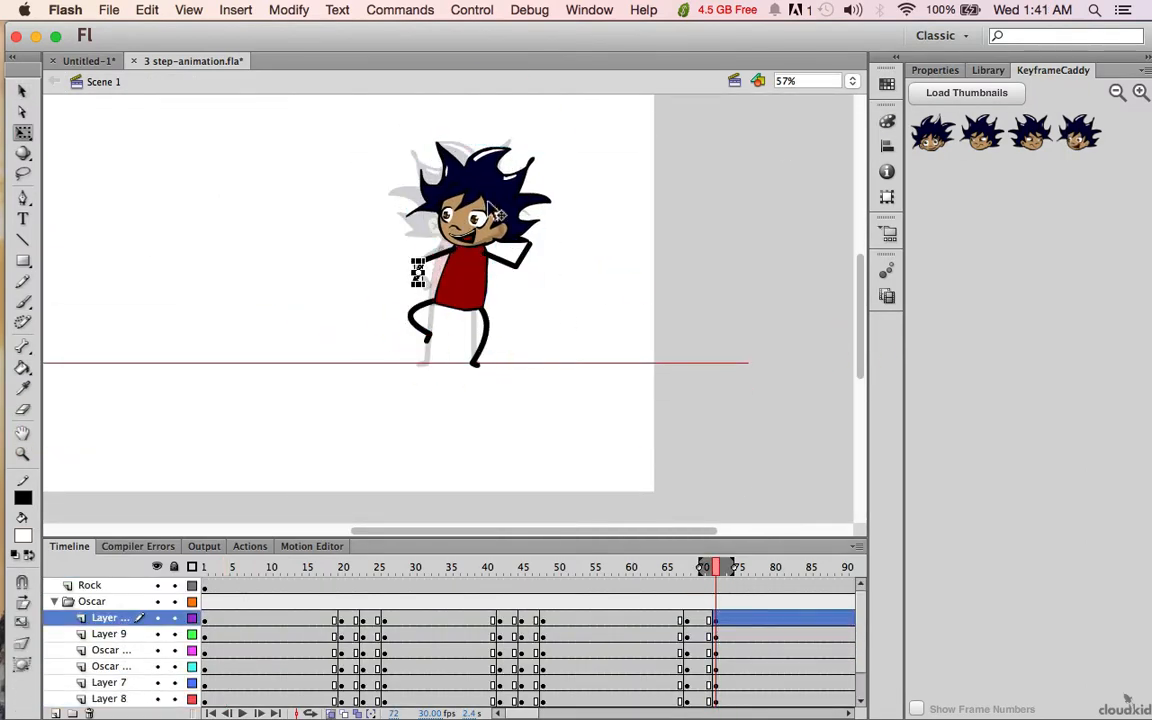
left_click(523, 247)
Step: Insert keyframes on all the Oscar layers at frame 76
left_click(745, 567)
left_click_drag(861, 592, 861, 606)
left_click_drag(745, 603, 745, 684)
key("F6")
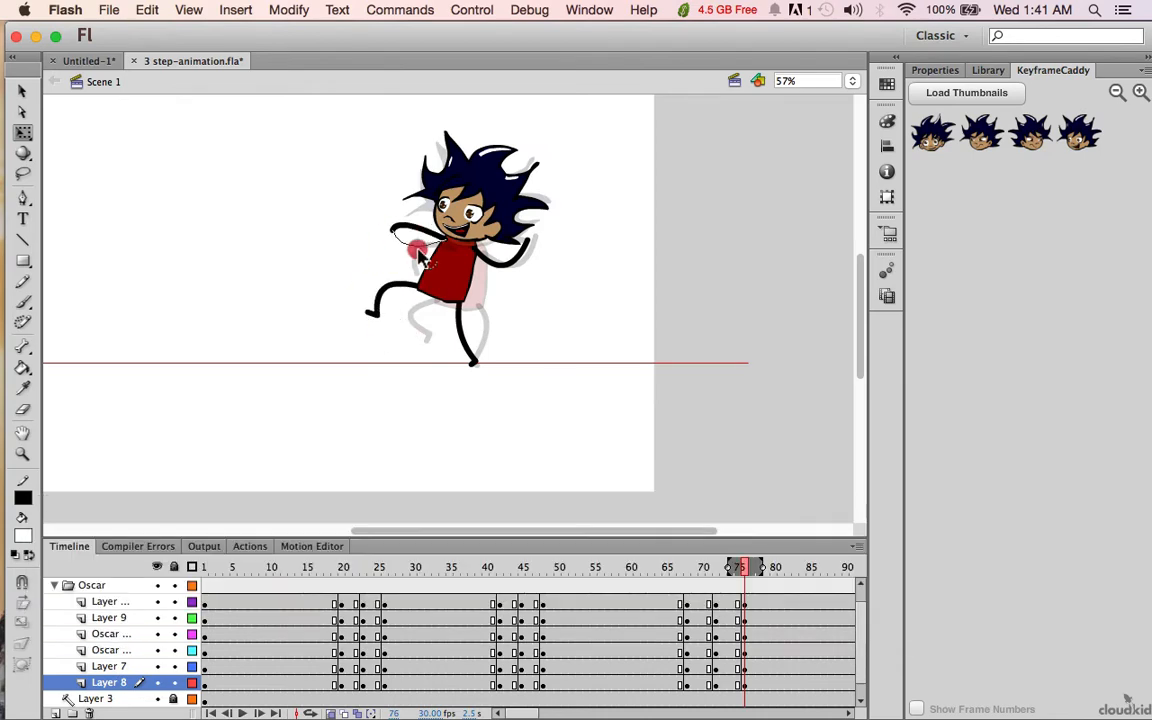
Step: Insert keyframes on the Oscar layers at frame 79, move Oscar toward the rock and spread his legs into a running stride
left_click_drag(767, 603, 767, 684)
key("F6")
left_click_drag(463, 281, 411, 273)
left_click_drag(338, 304, 342, 337)
left_click_drag(443, 334, 462, 352)
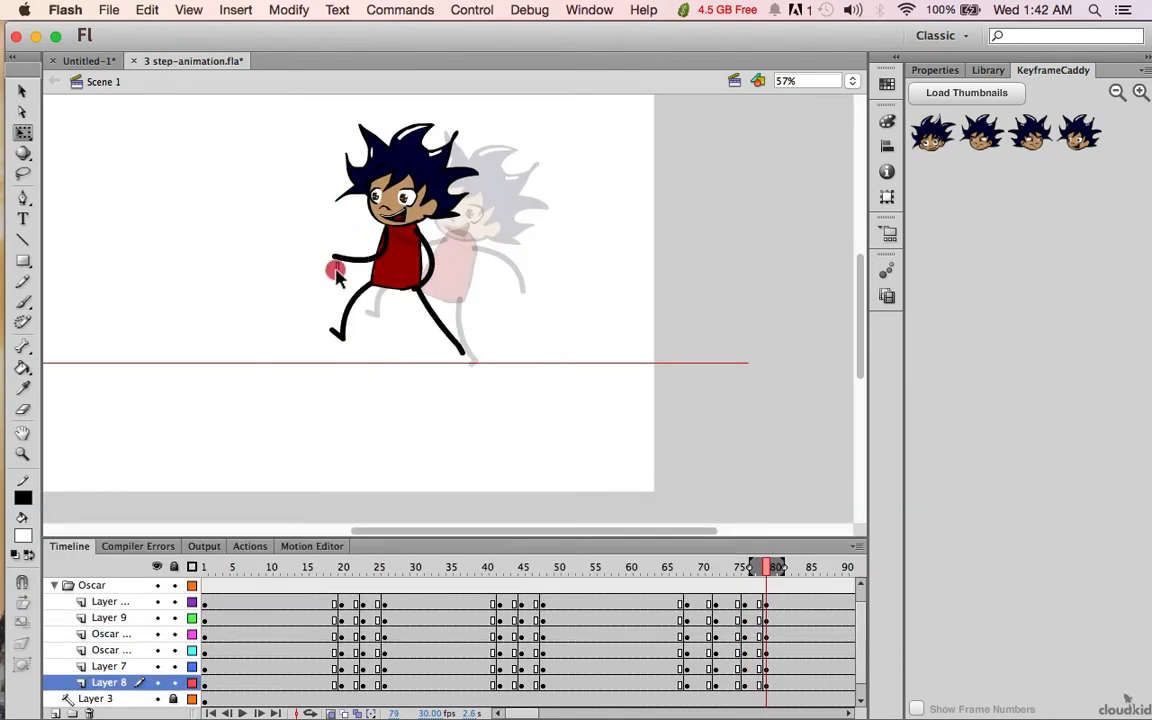
Step: Insert keyframes on the Oscar layers at frame 82, move Oscar forward, plant his front foot and bend the trailing leg
left_click_drag(788, 603, 788, 684)
key("F6")
left_click_drag(437, 273, 383, 262)
left_click_drag(316, 340, 340, 360)
left_click_drag(430, 328, 413, 317)
Step: Insert keyframes on the Oscar layers at frame 85, move Oscar forward and reposition his legs for the next running pose
scroll(437, 607, "right", 10)
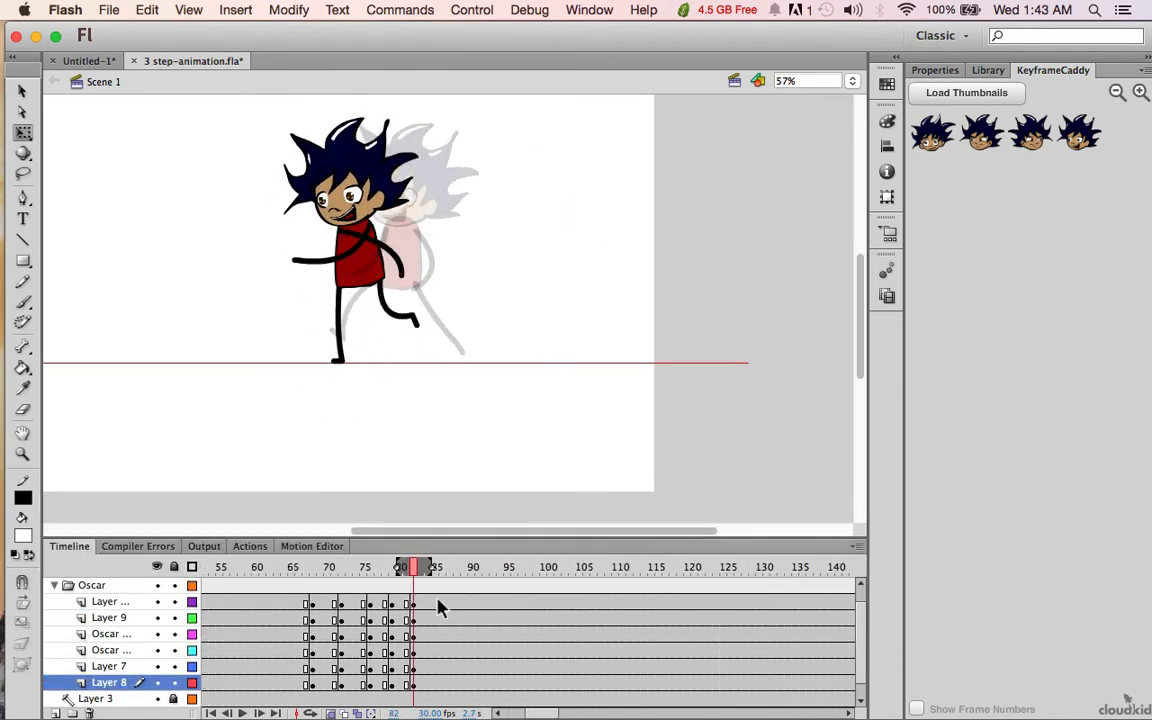
left_click_drag(435, 603, 435, 684)
key("F6")
left_click_drag(383, 262, 342, 274)
left_click_drag(297, 372, 368, 330)
Step: Insert keyframes on the Oscar layers at frame 88, move Oscar closer to the rock and stretch one leg out behind him
scroll(560, 300, "left", 5)
left_click_drag(457, 603, 457, 684)
key("F6")
left_click_drag(527, 274, 457, 246)
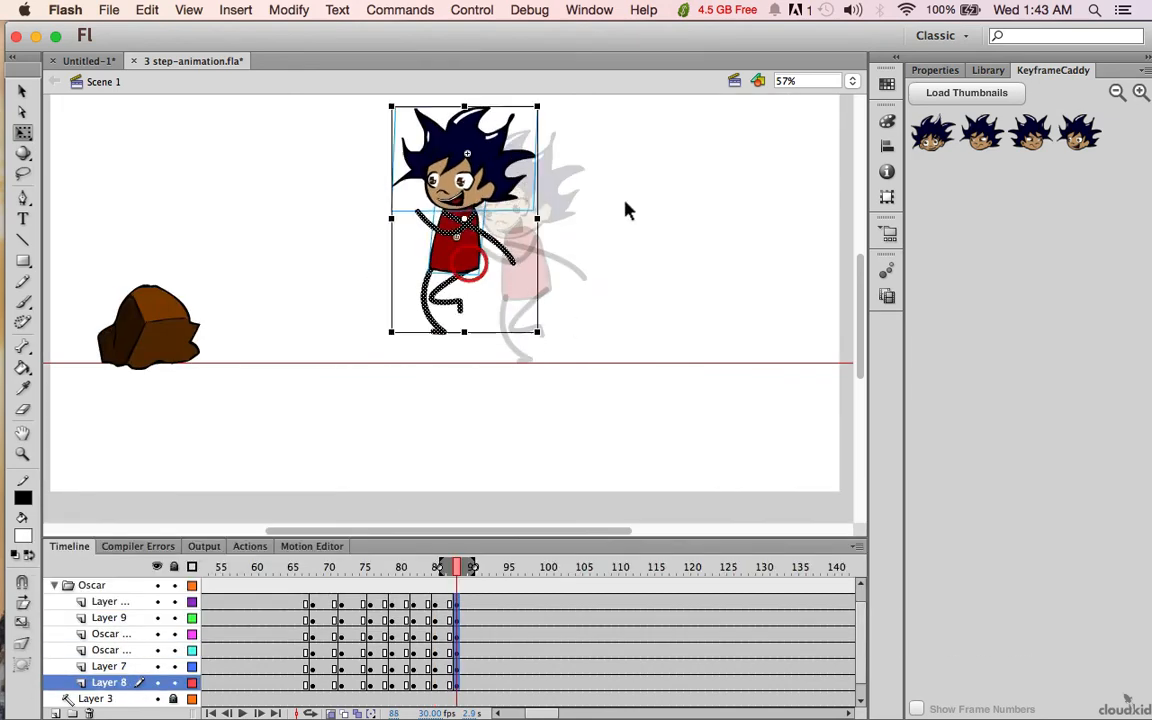
left_click_drag(455, 328, 492, 335)
left_click_drag(472, 303, 462, 313)
Step: Insert keyframes on the Oscar layers at frame 91, move Oscar forward and reshape his legs and front arm into a stride
left_click_drag(478, 603, 478, 684)
key("F6")
left_click_drag(457, 246, 398, 247)
left_click_drag(352, 329, 355, 342)
left_click_drag(431, 345, 447, 339)
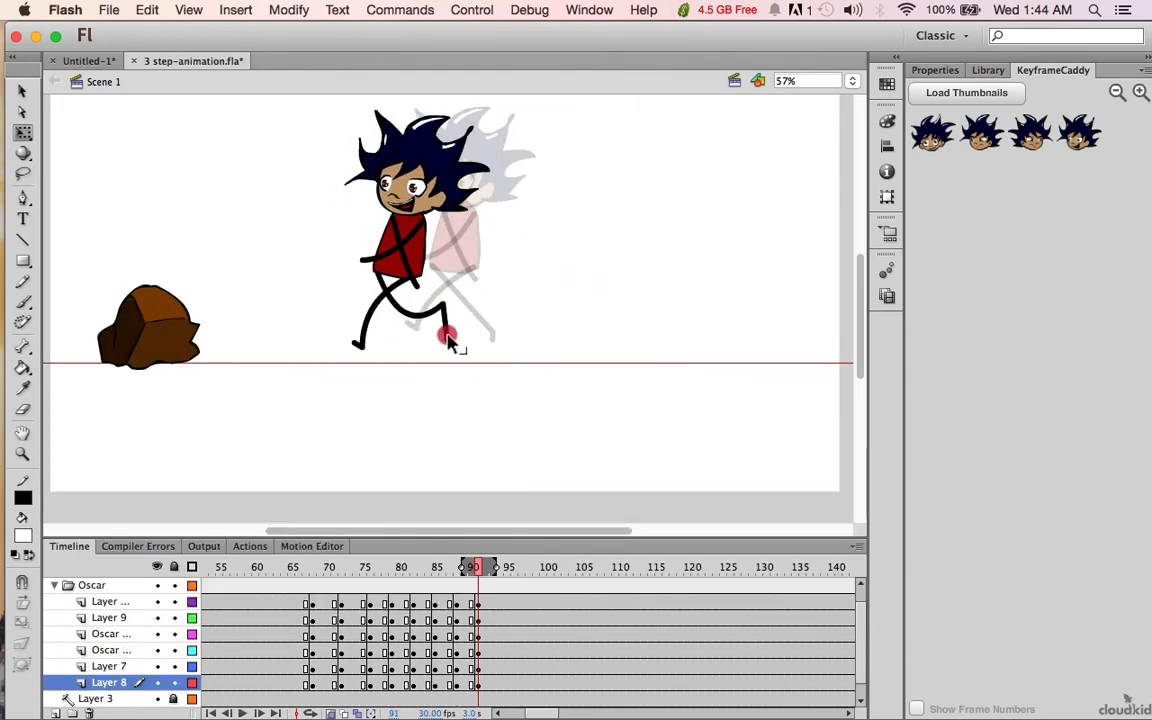
left_click_drag(360, 262, 355, 237)
key("v")
left_click(438, 567)
Step: Insert keyframes on the Oscar layers at frame 94, move Oscar forward and bend his leg for the passing pose
left_click_drag(500, 603, 506, 666)
key("F6")
left_click_drag(405, 260, 355, 272)
key("q")
left_click_drag(362, 335, 383, 321)
Step: Insert keyframes on the Oscar layers at frame 97, move Oscar forward and plant his supporting foot on the ground line
left_click_drag(522, 603, 526, 687)
key("F6")
left_click_drag(357, 270, 318, 267)
left_click_drag(338, 355, 351, 368)
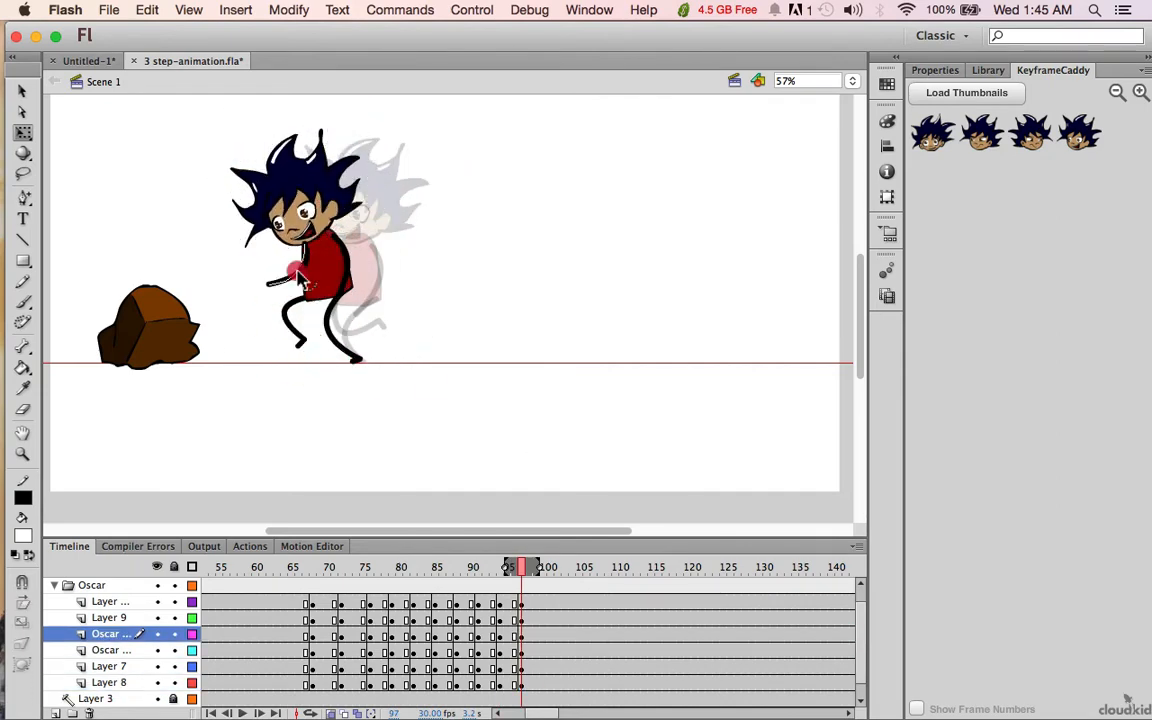
Step: Insert keyframes on the Oscar layers at frame 100, move Oscar forward and extend his front foot toward the rock
left_click_drag(540, 603, 541, 685)
key("F6")
left_click_drag(322, 268, 290, 265)
left_click_drag(268, 345, 241, 350)
Step: Insert keyframes on the Oscar layers at frame 103, try shifting Oscar toward the rock, and undo the last change
left_click_drag(565, 603, 565, 685)
key("F6")
left_click_drag(300, 268, 280, 272)
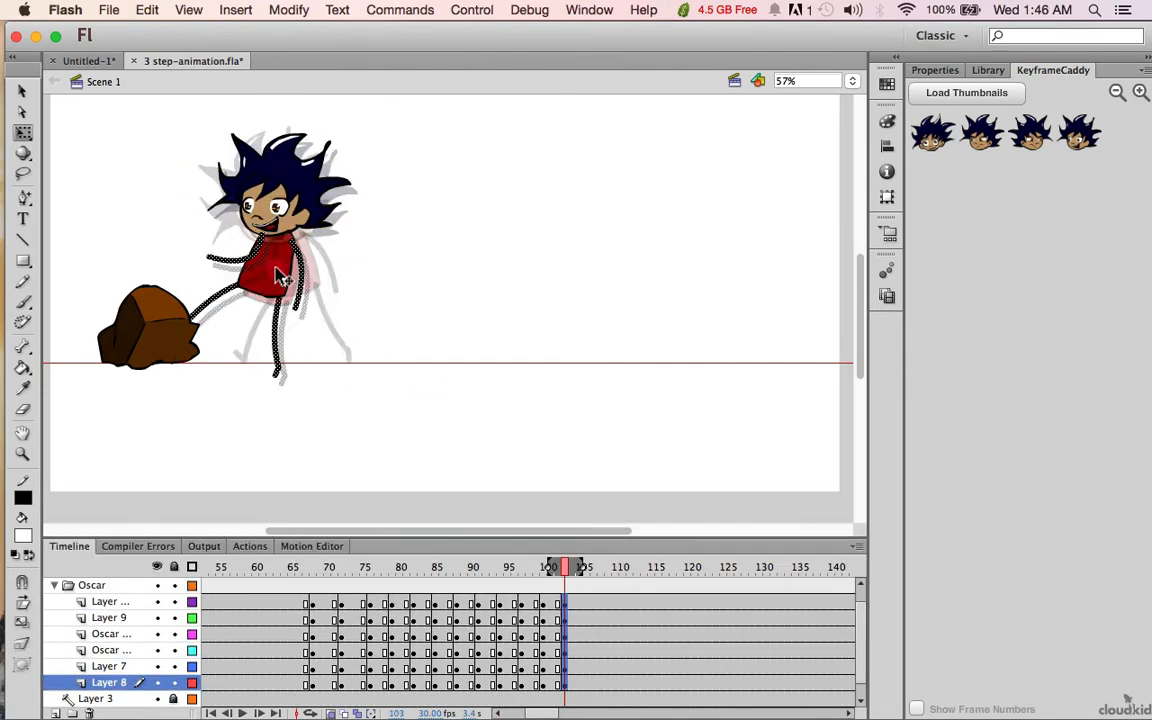
key("super+z")
Step: Insert keyframes on the Oscar layers at frame 106, shift Oscar forward and plant both feet in a wide stance
left_click_drag(587, 603, 587, 685)
key("F6")
left_click_drag(295, 265, 272, 275)
left_click_drag(328, 362, 350, 356)
left_click_drag(222, 355, 206, 350)
Step: Insert keyframes on the Oscar layers at frame 109, tilt Oscar forward over the rock and adjust both legs
left_click_drag(608, 603, 608, 685)
key("F6")
left_click_drag(272, 275, 232, 262)
left_click_drag(322, 112, 262, 92)
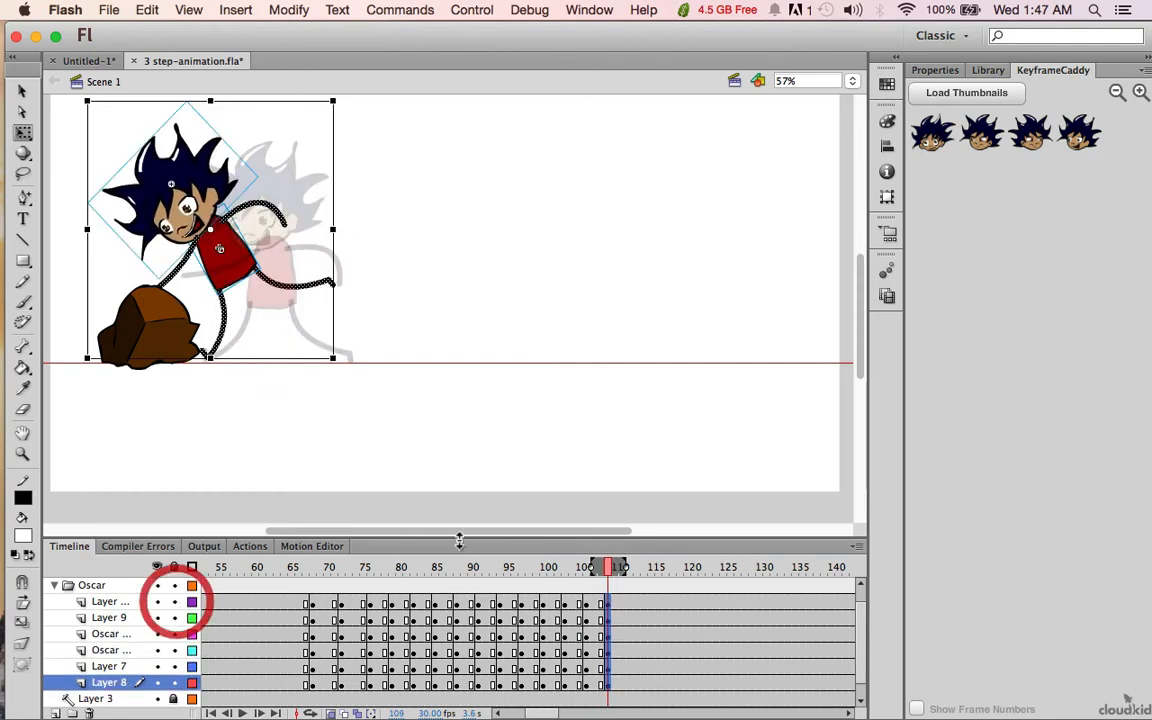
left_click(192, 602)
left_click_drag(238, 345, 212, 360)
left_click_drag(278, 300, 248, 319)
Step: Insert keyframes on the Oscar layers at frame 112, try moving Oscar, undo it, and lock the Rock layer
left_click_drag(630, 603, 630, 685)
key("F6")
left_click_drag(232, 262, 283, 252)
key("super+z")
left_click(174, 585)
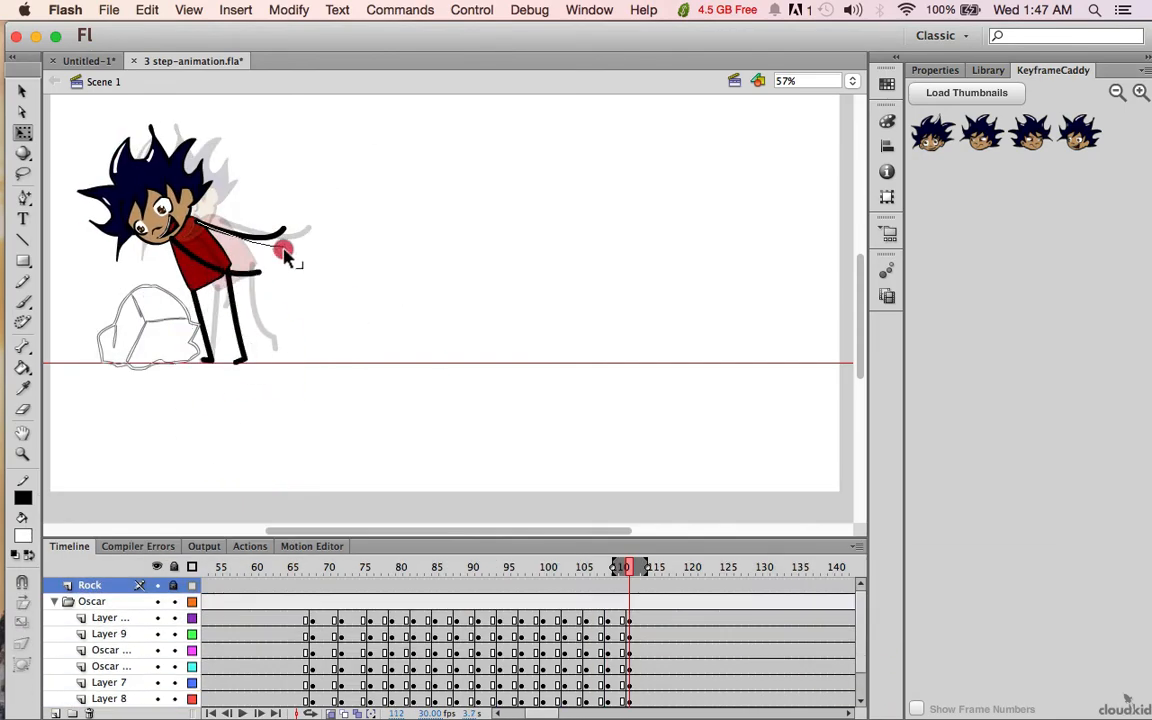
Step: Insert keyframes on the Oscar layers at frame 115, shift Oscar further over the rock and replant his foot
left_click_drag(651, 619, 652, 700)
key("F6")
left_click_drag(207, 258, 192, 270)
left_click_drag(230, 366, 243, 354)
Step: Insert keyframes on the Oscar layers at frame 118, pull Oscar back from the rock and reset his feet on the ground
left_click_drag(673, 619, 673, 700)
key("F6")
left_click_drag(190, 262, 252, 272)
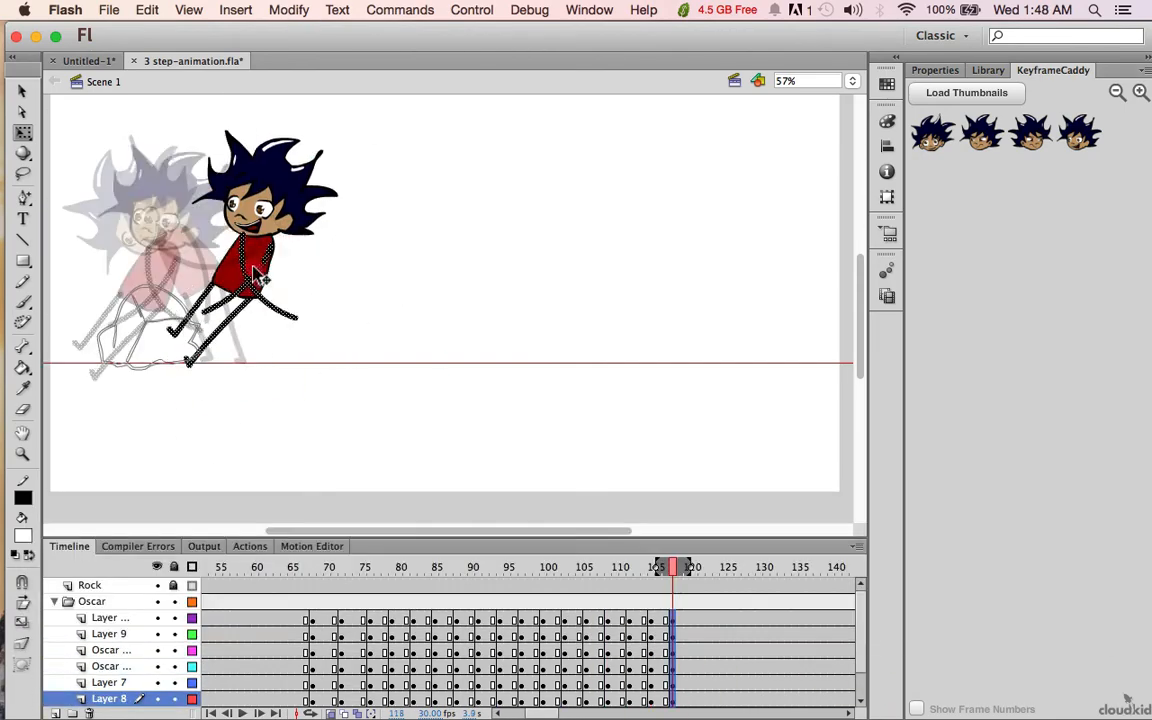
left_click_drag(190, 358, 207, 356)
left_click_drag(296, 318, 240, 358)
Step: Insert keyframes on the Oscar layers at frame 121 and move Oscar further back from the rock
left_click_drag(694, 619, 693, 701)
key("F6")
left_click_drag(255, 265, 280, 276)
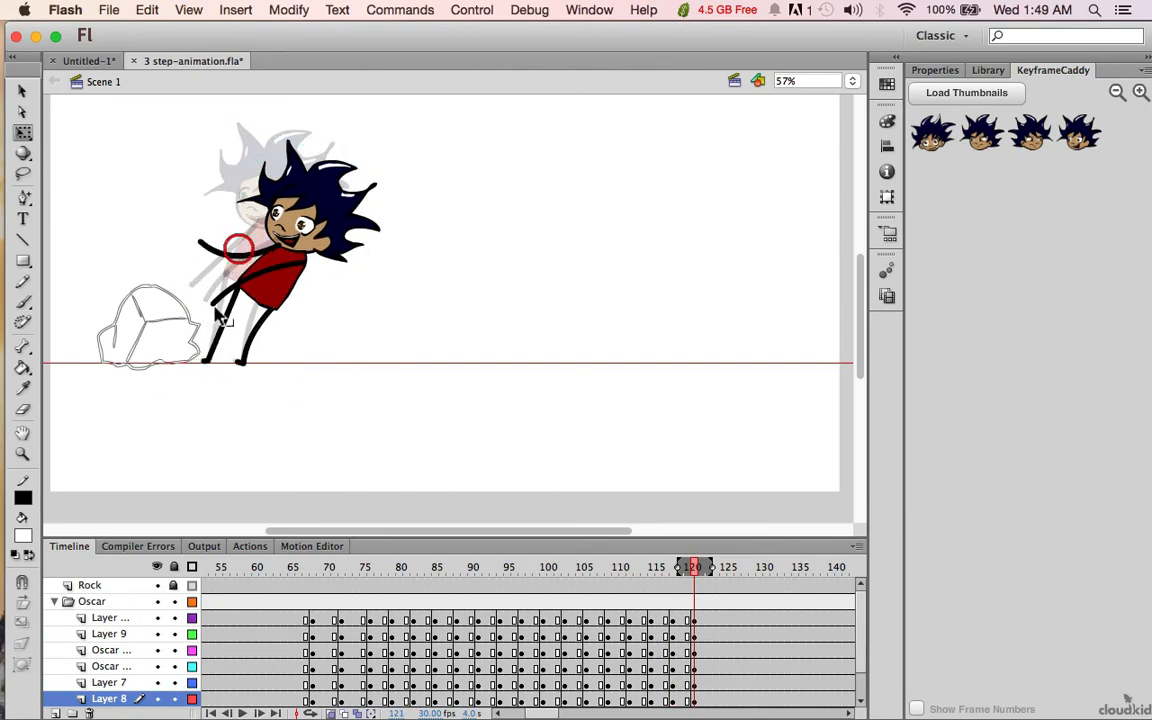
Step: Insert keyframes on the Oscar layers at frame 124, bring Oscar slightly forward, replant his foot and lower both arms
left_click_drag(716, 619, 716, 700)
key("F6")
left_click_drag(288, 284, 262, 278)
left_click_drag(272, 370, 240, 361)
left_click_drag(248, 262, 281, 282)
left_click_drag(182, 285, 264, 305)
left_click_drag(170, 278, 205, 300)
Step: Insert keyframes on the Oscar layers at frame 127, lower Oscar toward the rock and plant both feet with bent legs
left_click_drag(738, 619, 738, 700)
key("F6")
left_click_drag(311, 130, 274, 125)
left_click_drag(252, 262, 228, 288)
left_click_drag(251, 381, 243, 362)
left_click_drag(214, 388, 207, 361)
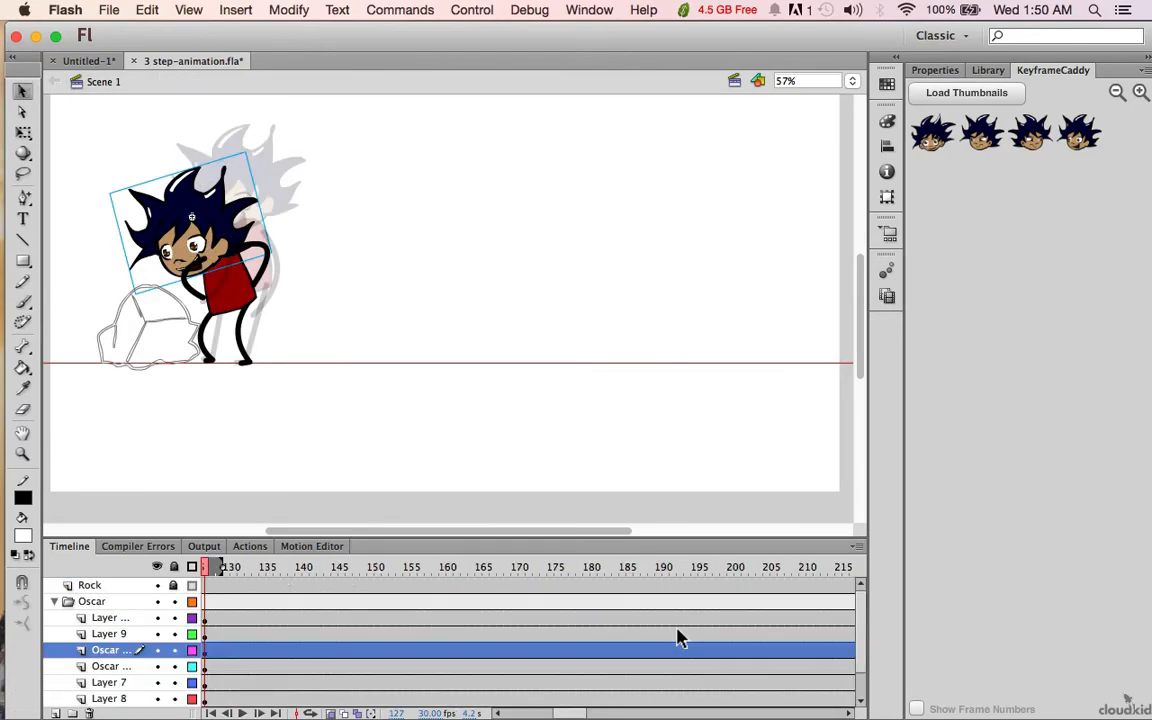
Step: Insert keyframes on all the Oscar layers at frames 130, 133 and 136
scroll(681, 638, "left", 5)
key("F6")
left_click_drag(514, 603, 536, 684)
key("F6")
left_click_drag(557, 603, 557, 684)
key("F6")
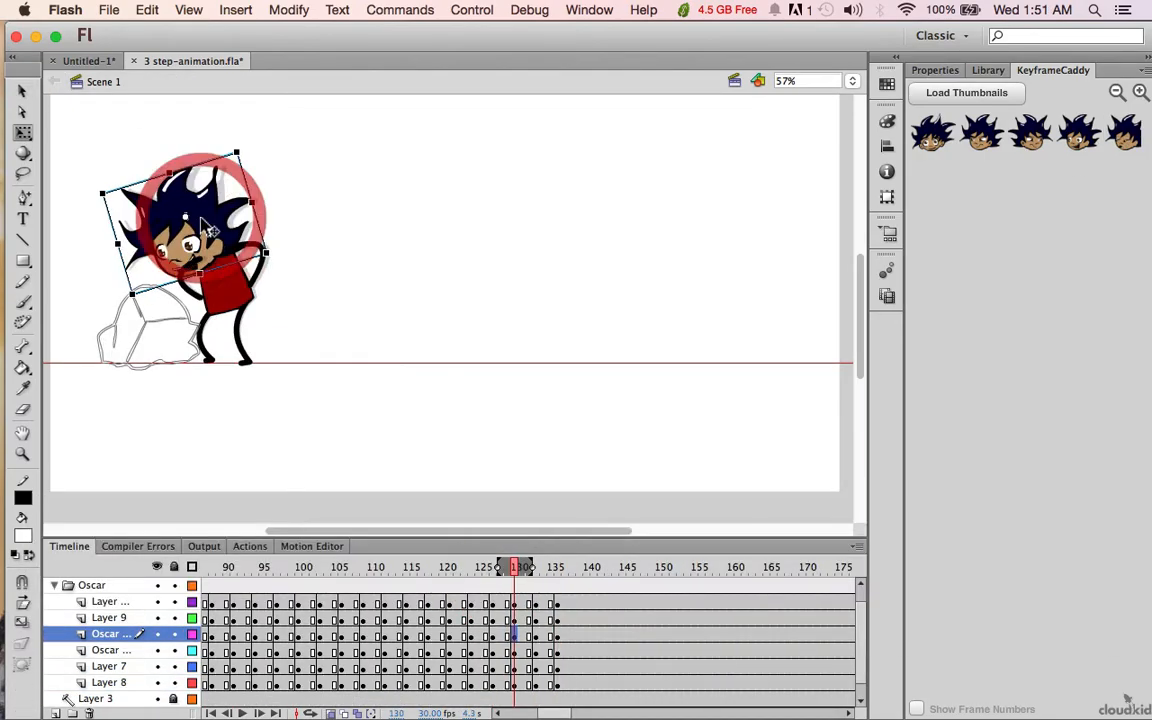
Step: Insert keyframes on the Oscar layers at frame 160, straighten Oscar, raise one arm, and swap in the laughing head
left_click_drag(687, 603, 687, 684)
left_click_drag(730, 603, 730, 684)
key("F6")
left_click_drag(274, 163, 297, 195)
left_click_drag(221, 305, 236, 272)
left_click_drag(252, 318, 212, 325)
left_click(240, 185)
left_click(1079, 132)
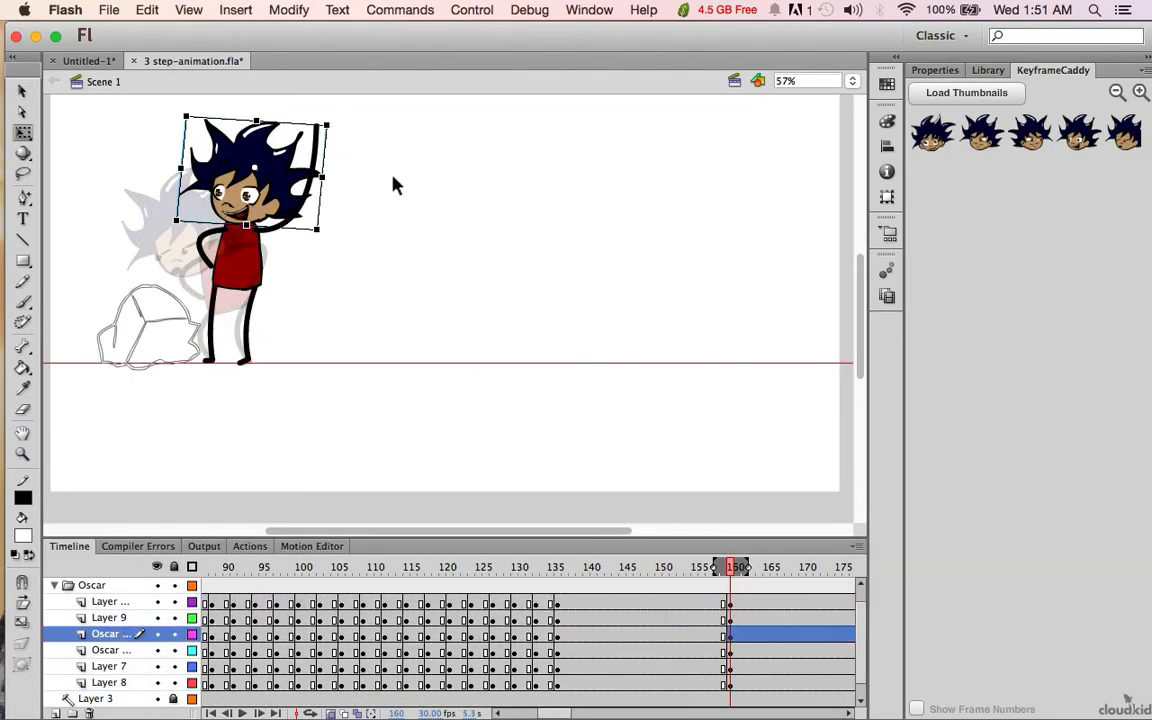
Step: Insert keyframes on the Oscar layers at frame 163 and shift the tip of the raised arm
left_click_drag(751, 603, 751, 684)
key("F6")
left_click_drag(272, 122, 257, 123)
Step: Insert keyframes on all the Oscar layers at frames 172 and 178
left_click_drag(816, 603, 816, 684)
key("F6")
scroll(640, 638, "right", 5)
left_click_drag(564, 603, 564, 684)
key("F6")
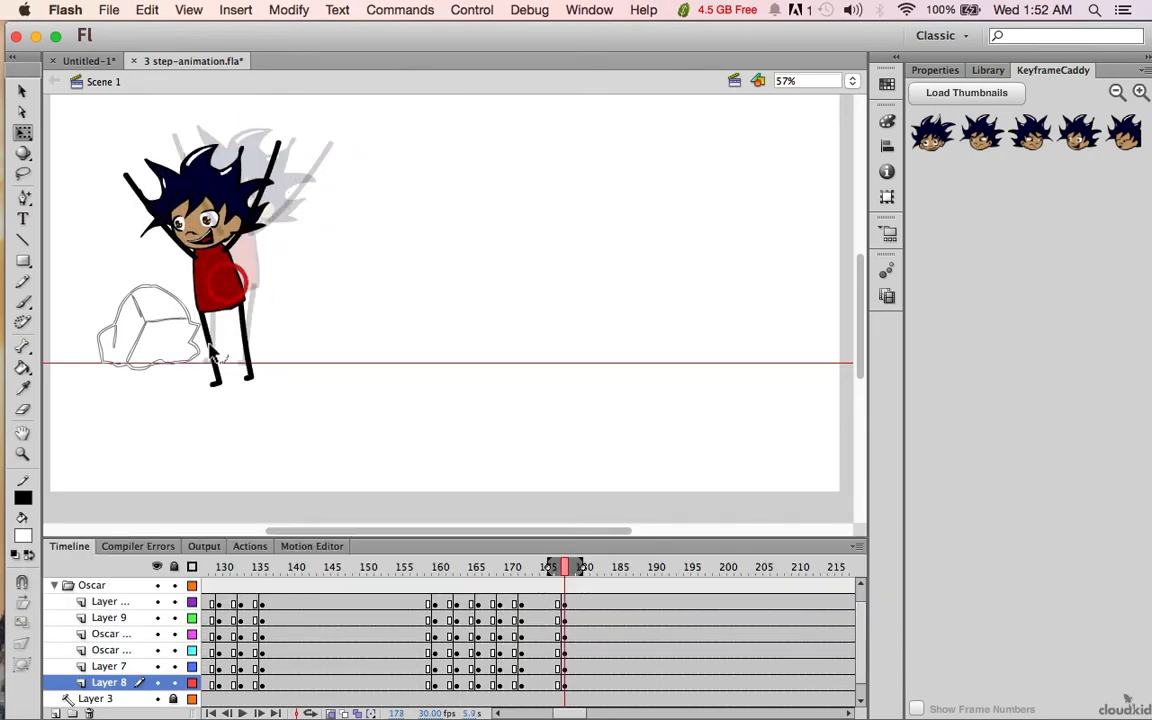
Step: Move the Oscar keyframes from frame 178 to frame 175 and reposition both arms
left_click_drag(564, 603, 564, 684)
left_click_drag(564, 640, 543, 640)
left_click_drag(171, 322, 265, 280)
left_click_drag(132, 322, 147, 252)
Step: Insert keyframes on the Oscar layers at frame 178, lower Oscar's body, and adjust his foot and arm for a crouch
left_click_drag(564, 684, 564, 603)
key("F6")
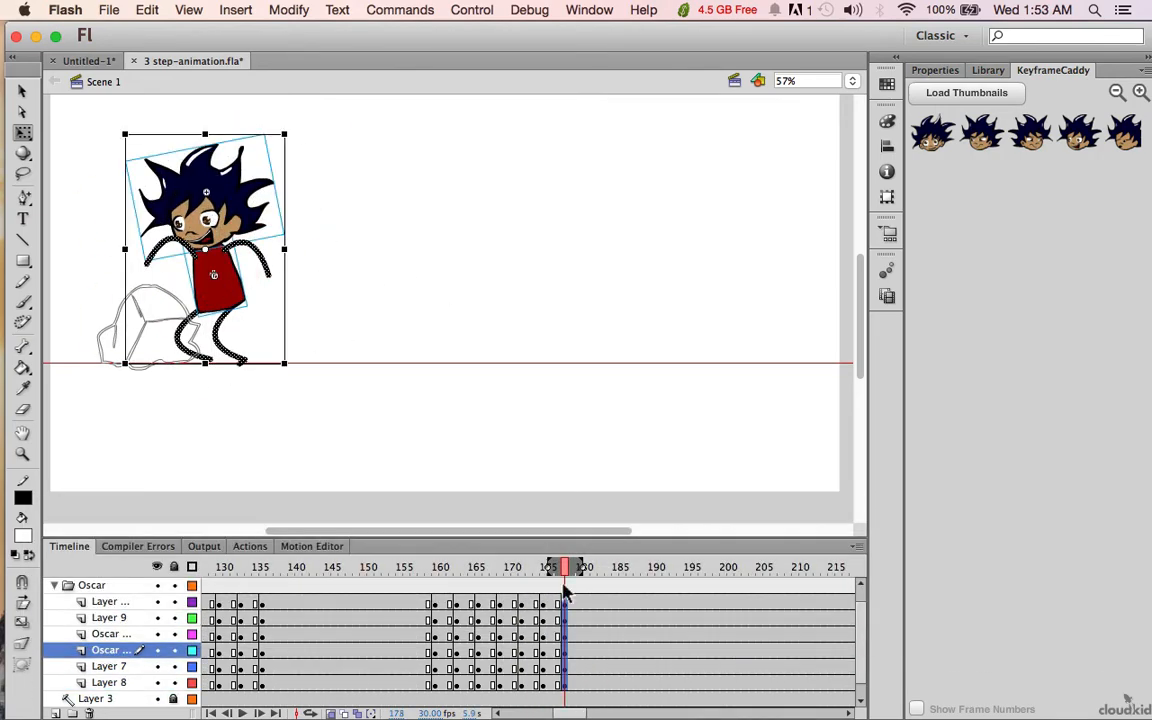
left_click_drag(214, 288, 212, 301)
left_click_drag(238, 374, 243, 362)
left_click_drag(195, 220, 167, 244)
Step: Insert keyframes on all the Oscar layers at frame 181 and rotate the figure back away from the rock
left_click_drag(586, 603, 586, 684)
key("F6")
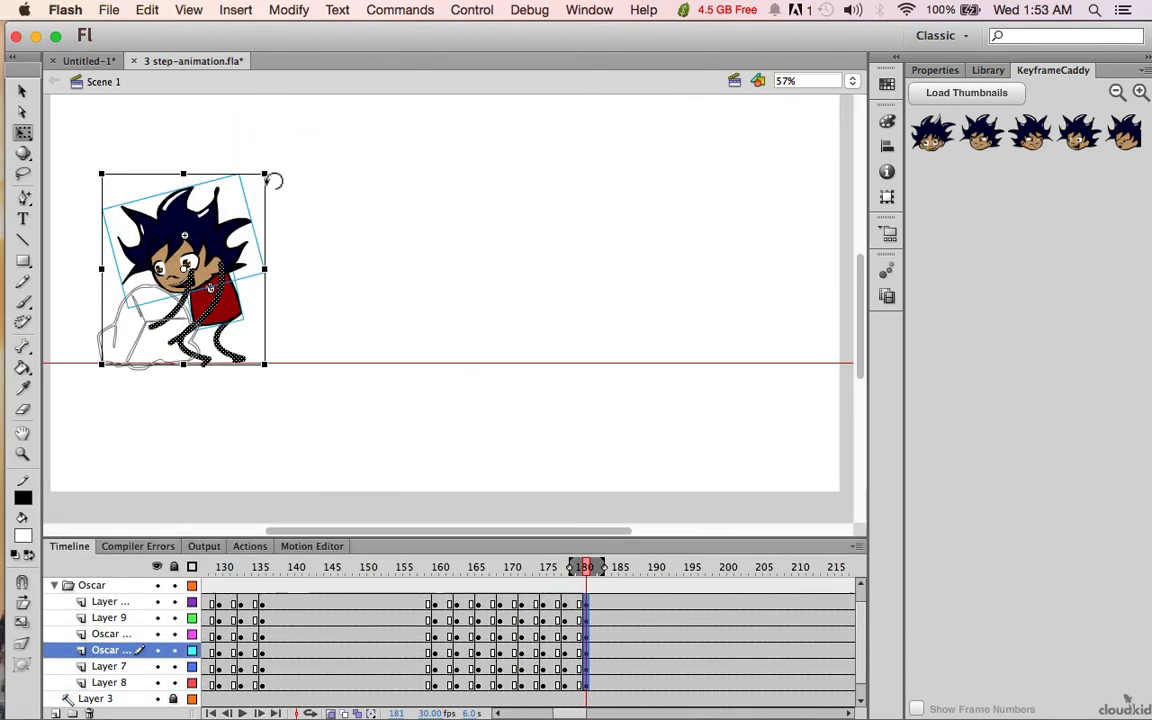
left_click_drag(272, 180, 295, 215)
Step: Draw a straining face with clenched teeth on a new frame 6 of the Oscar Head symbol and apply it to Oscar's head
left_click(240, 210)
left_click(1079, 132)
left_click(240, 364)
double_click(262, 205)
key("F6")
key("BackSpace")
key("b")
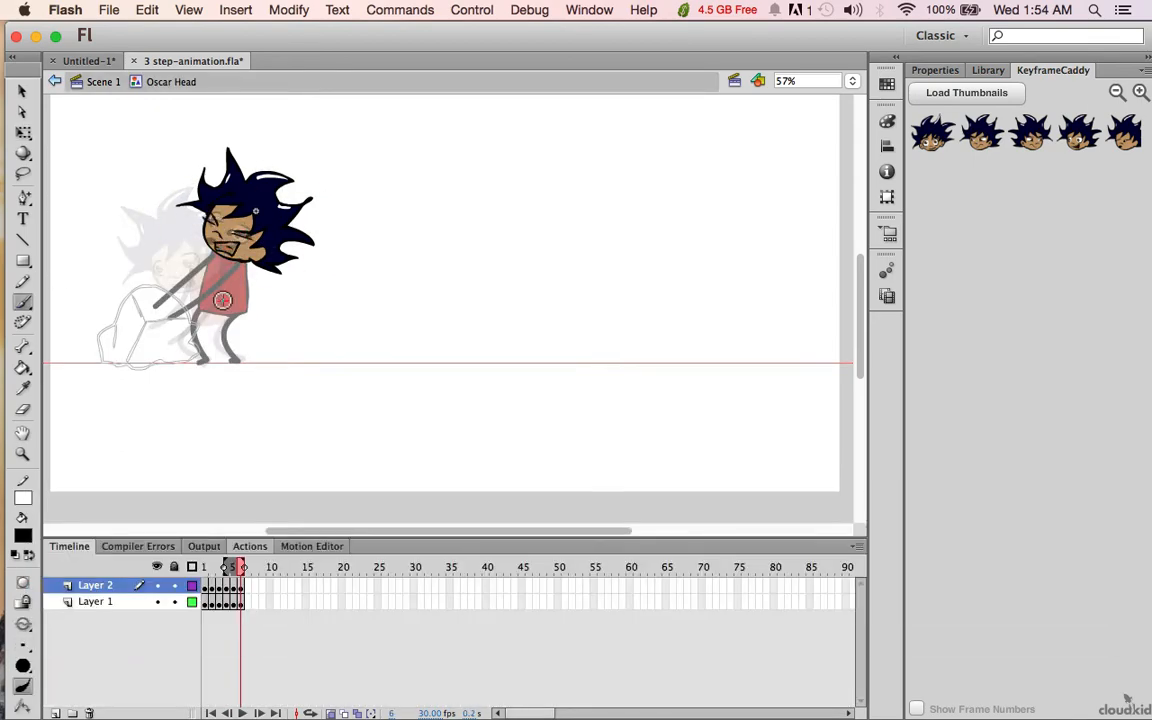
left_click(966, 93)
left_click(941, 191)
Step: Insert keyframes on the Oscar layers at frames 184 and 187 and tilt Oscar while he pulls at the rock
left_click_drag(435, 603, 435, 684)
key("F6")
left_click_drag(290, 217, 314, 205)
key("q")
left_click_drag(457, 603, 457, 684)
key("F6")
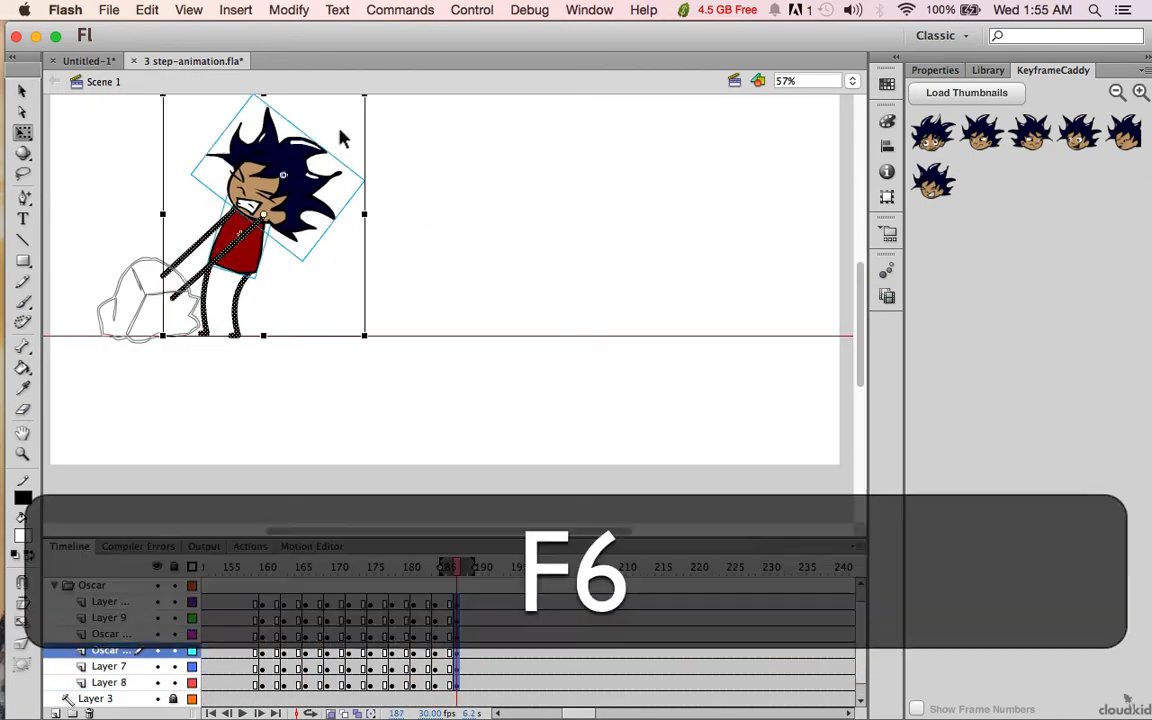
Step: Insert keyframes on the Oscar layers at frames 190, 193, 196, 199 and 202
scroll(491, 424, "up", 1)
key("F6")
key("F6")
key("F6")
key("F6")
left_click_drag(543, 603, 565, 684)
key("F6")
Step: Lift Oscar's front foot off the ground and swing his arm upward at frame 202
left_click(290, 200)
left_click_drag(207, 358, 216, 339)
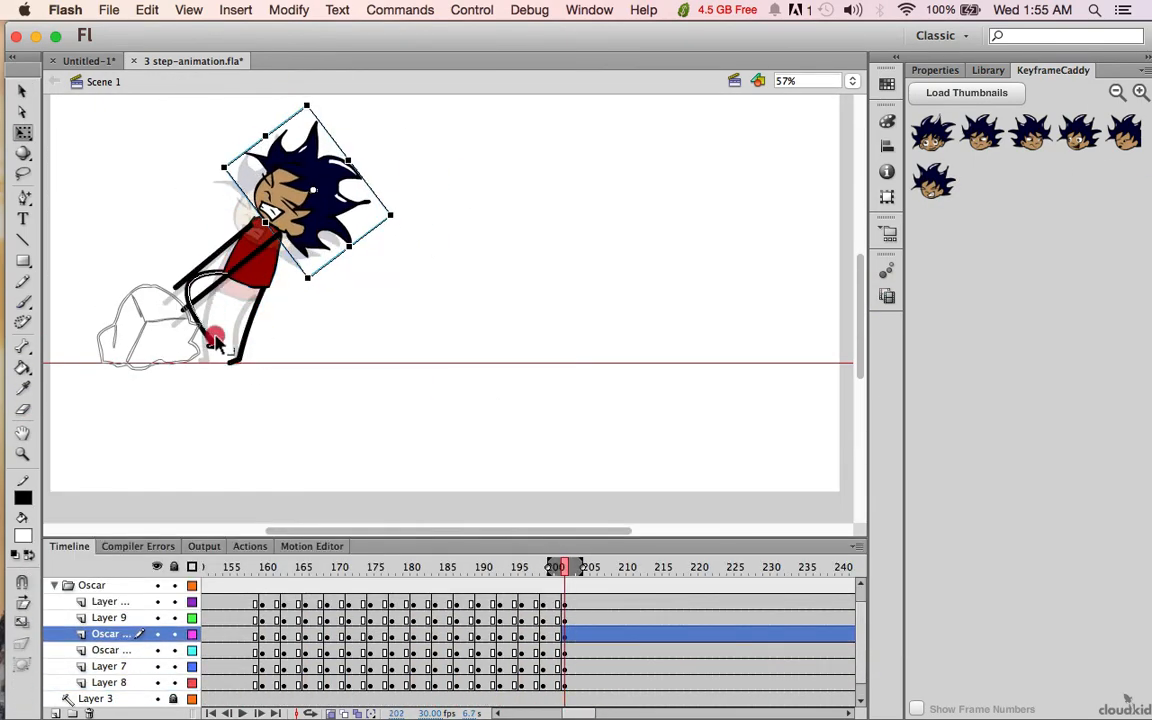
left_click_drag(175, 290, 245, 143)
Step: On new Oscar keyframes at frame 205, switch to the smiling front-facing head and plant the raised foot on the ground line
left_click_drag(586, 603, 586, 684)
key("F6")
left_click_drag(374, 112, 254, 368)
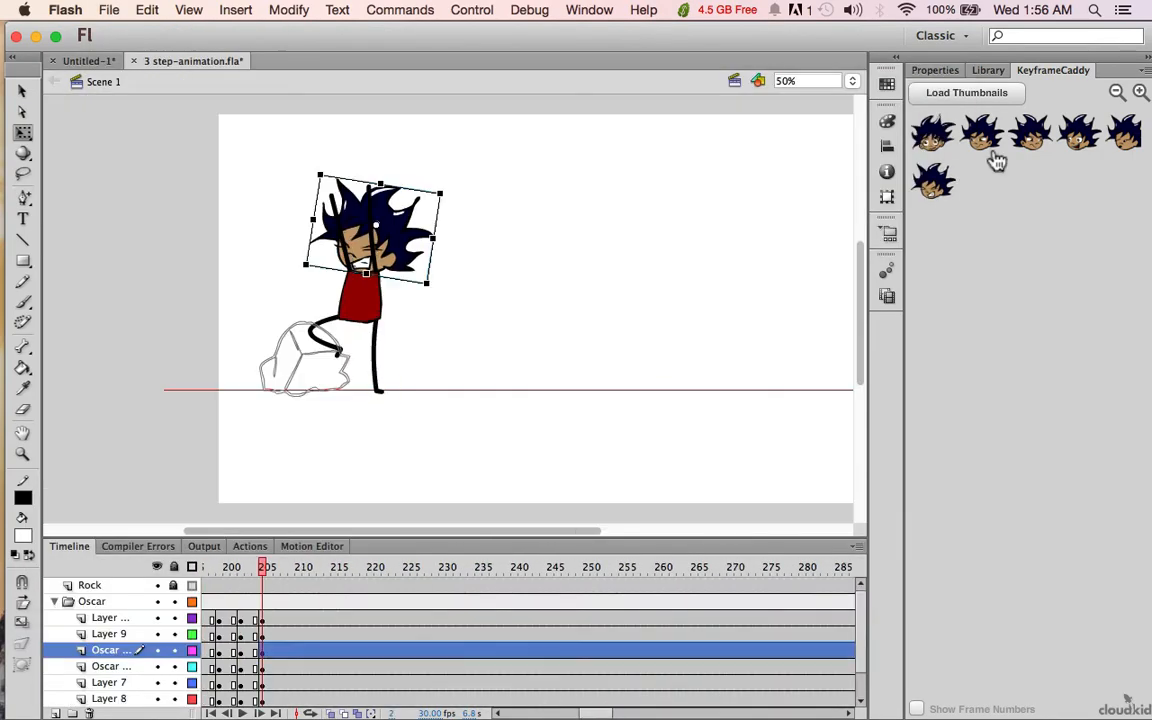
left_click(933, 133)
left_click(648, 460)
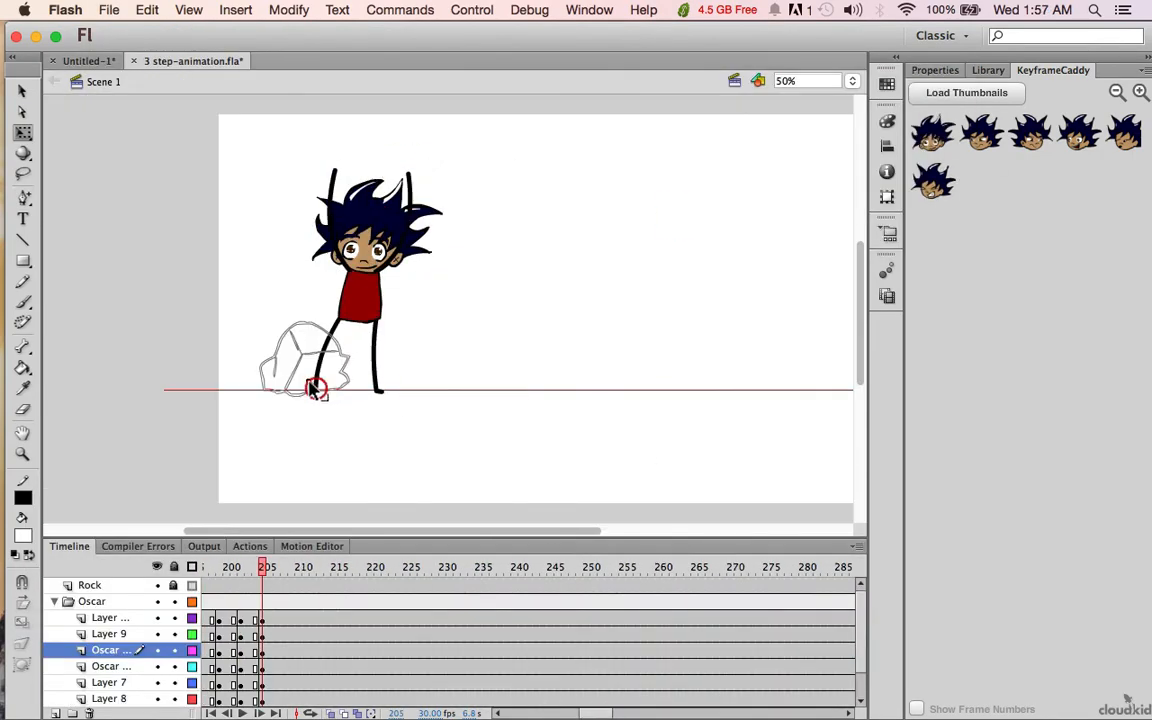
left_click(330, 713)
left_click(379, 402)
Step: Insert keyframes on the Oscar layers at frames 208 and 219, shifting Oscar's body toward the rock at frame 208
left_click_drag(284, 619, 284, 699)
key("F6")
left_click_drag(356, 311, 342, 311)
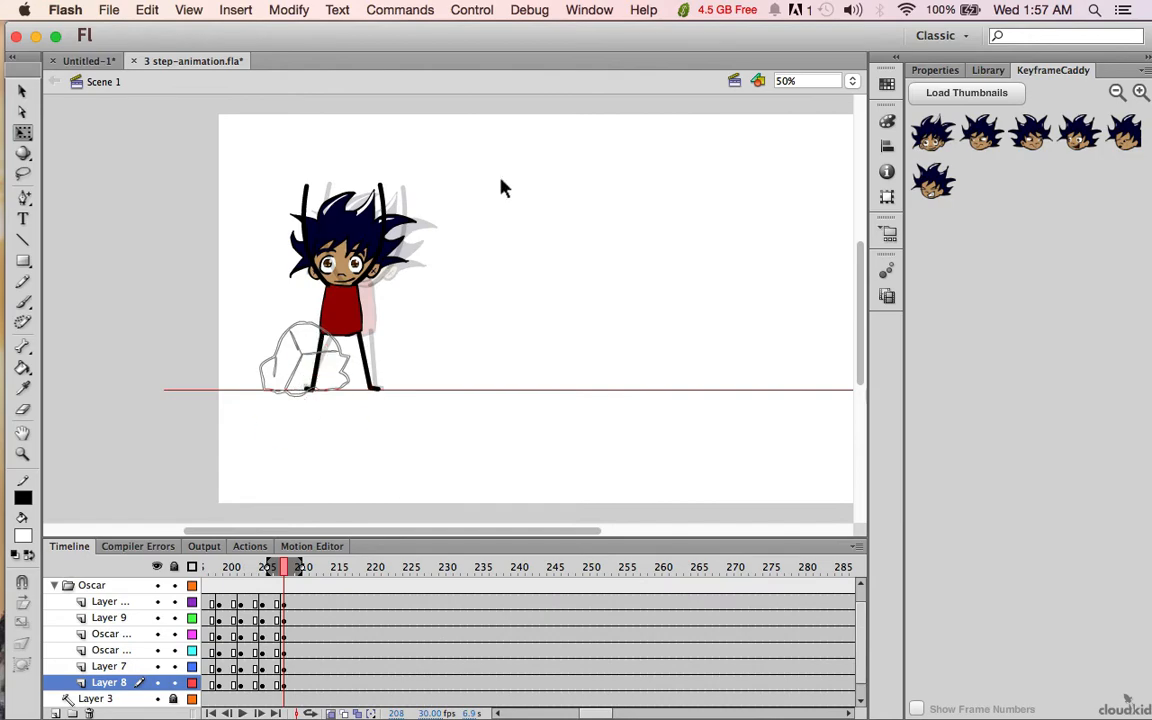
left_click_drag(362, 603, 362, 685)
key("F7")
Step: Unlock the Rock layer, insert a keyframe at frame 202 and reposition the rock with Oscar's lift
left_click(174, 585)
left_click(488, 566)
key("F6")
left_click_drag(405, 188, 455, 216)
Step: Insert Rock keyframes at frames 215, 219 and 223 and drop the large rock down over Oscar at frame 223
left_click(615, 587)
key("F6")
left_click(588, 588)
key("F6")
left_click(615, 587)
left_click(587, 588)
left_click(643, 587)
key("F6")
left_click_drag(347, 140, 342, 328)
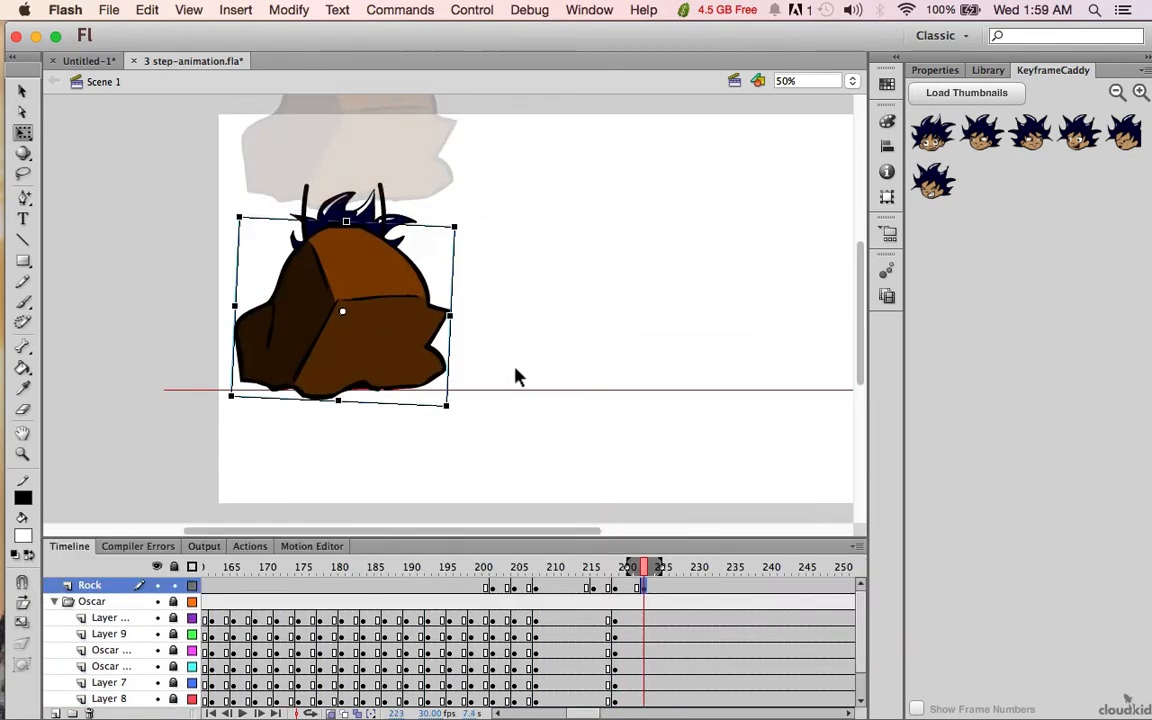
Step: Insert blank keyframes on the Oscar layers at frame 224 and nudge the rock slightly lower at frame 223
left_click_drag(650, 619, 650, 700)
key("F7")
scroll(643, 620, "up", 1)
left_click(643, 587)
left_click_drag(386, 314, 386, 324)
Step: Lock the Rock layer and create classic tweens across its lift from frame 202 and its fall from frame 215
left_click(174, 585)
left_click_drag(528, 588, 500, 588)
right_click(517, 588)
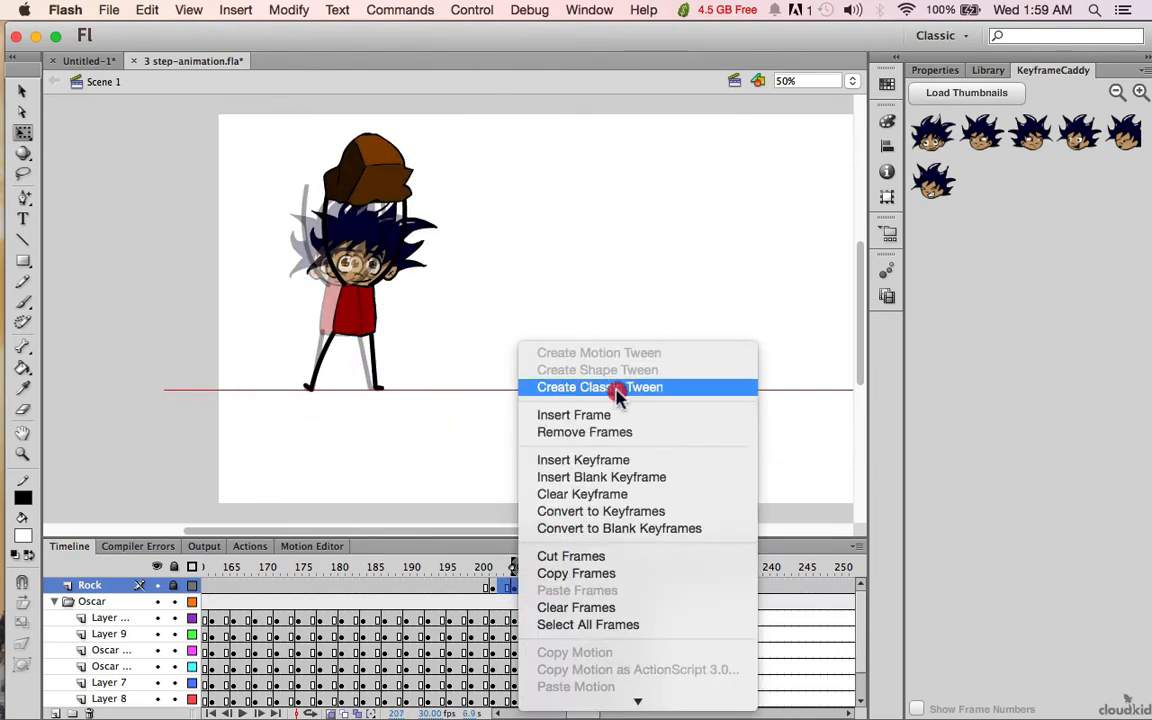
left_click(617, 387)
left_click_drag(592, 588, 632, 588)
right_click(617, 588)
left_click(738, 388)
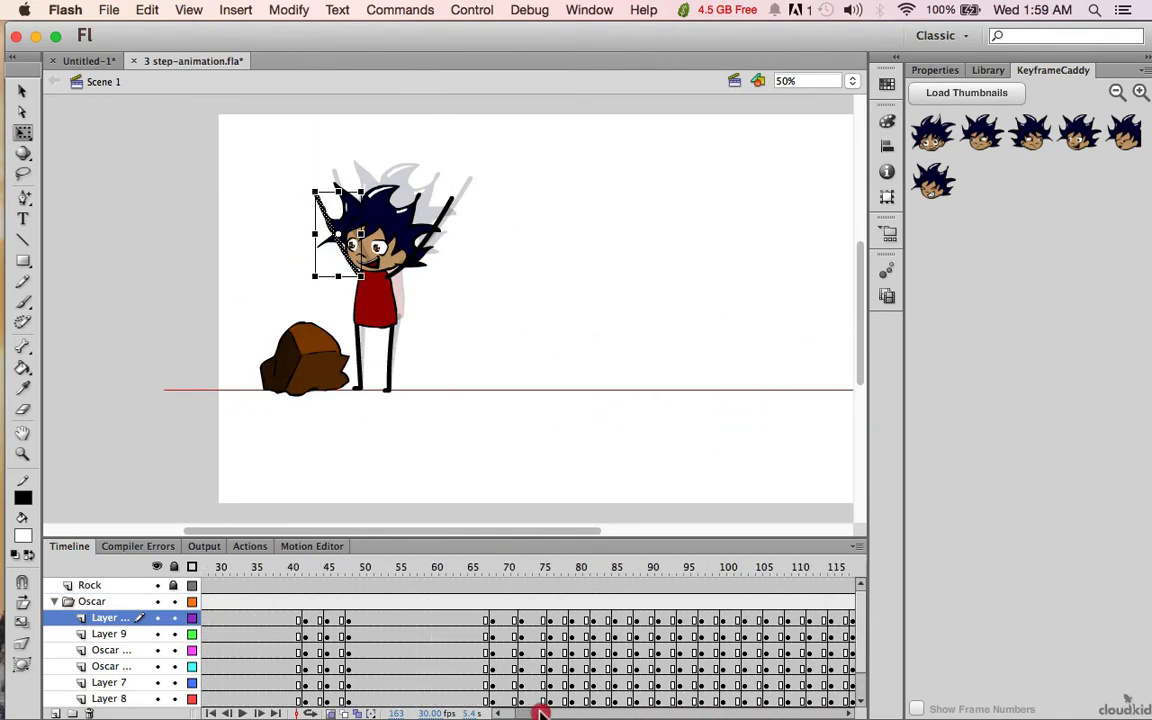
Step: Create shape tweens on the two arm layers between the keyframes of frames 20–26 and 42–48
left_click_drag(541, 713, 523, 713)
left_click_drag(351, 618, 371, 632)
right_click(367, 628)
left_click(473, 388)
left_click_drag(511, 618, 530, 633)
right_click(520, 624)
left_click(603, 388)
Step: Create shape tweens on the two arm layers across the run, the rock pull and the final frames 219–223
left_click_drag(532, 713, 538, 714)
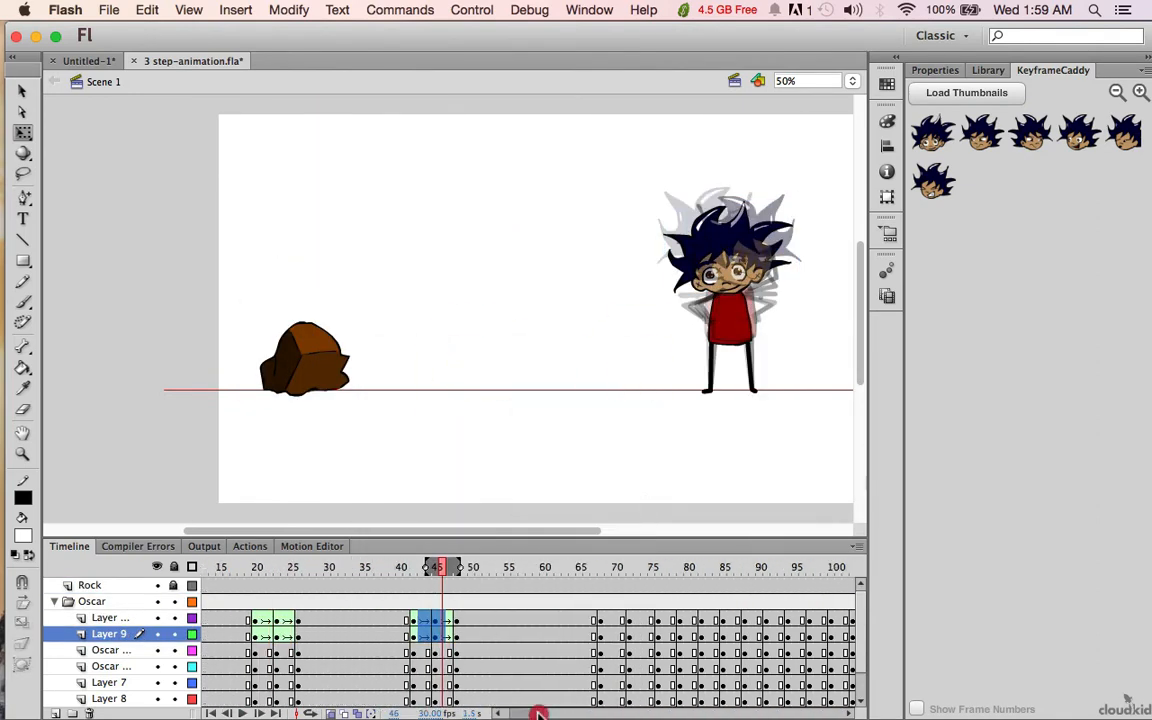
left_click_drag(605, 618, 541, 634)
right_click(531, 633)
left_click(615, 387)
left_click_drag(555, 713, 576, 713)
left_click_drag(335, 618, 651, 637)
right_click(611, 635)
left_click(728, 370)
left_click_drag(746, 619, 760, 635)
right_click(752, 635)
left_click(848, 371)
Step: Create classic tweens on Oscar's head and body layers between the keyframes of frames 20–26 and 42–48
left_click_drag(577, 713, 508, 714)
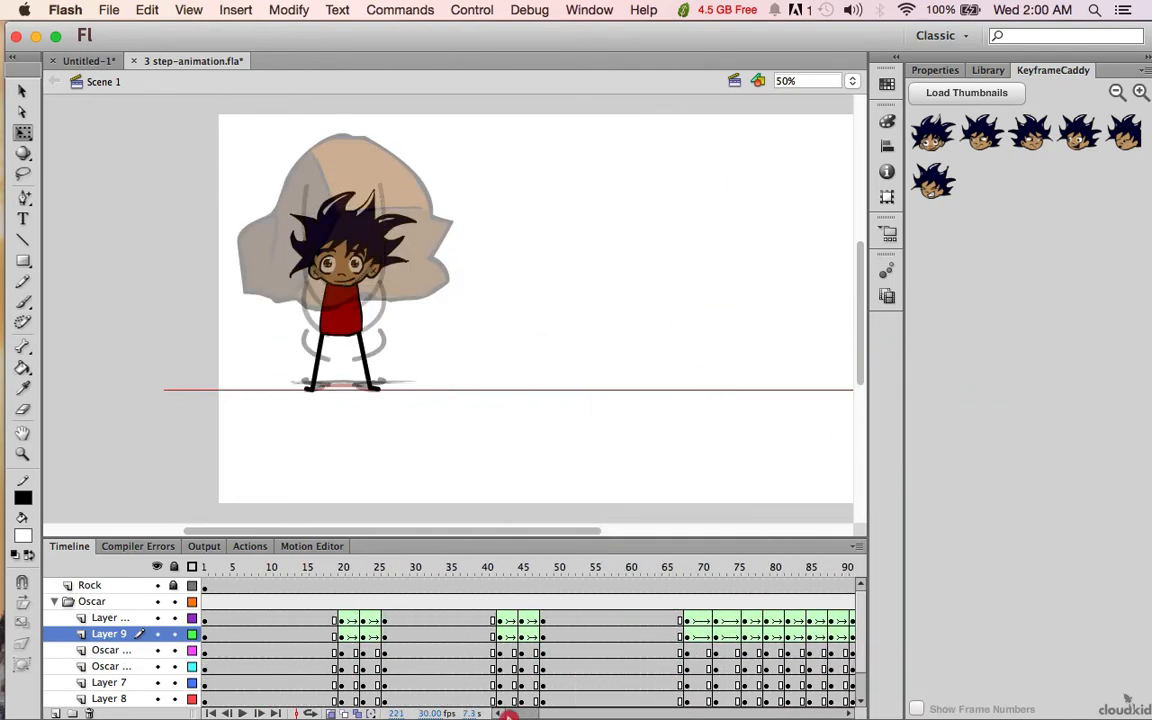
left_click_drag(351, 651, 368, 663)
right_click(368, 662)
left_click(460, 394)
left_click_drag(511, 651, 527, 667)
right_click(527, 664)
left_click(616, 394)
Step: Create classic tweens on Oscar's head and body layers across the run, the rock pull and the final frames 219–223
left_click_drag(521, 713, 541, 713)
left_click_drag(321, 651, 752, 667)
right_click(583, 665)
left_click(767, 389)
left_click_drag(549, 713, 581, 713)
left_click_drag(402, 651, 729, 667)
right_click(697, 665)
left_click(782, 388)
left_click_drag(826, 651, 863, 672)
right_click(824, 667)
left_click(904, 388)
Step: Create shape tweens on leg layers 7 and 8 across the final frames, the rock pull and the run
left_click_drag(825, 667, 832, 682)
right_click(827, 672)
left_click(908, 370)
left_click_drag(724, 669, 402, 682)
right_click(438, 676)
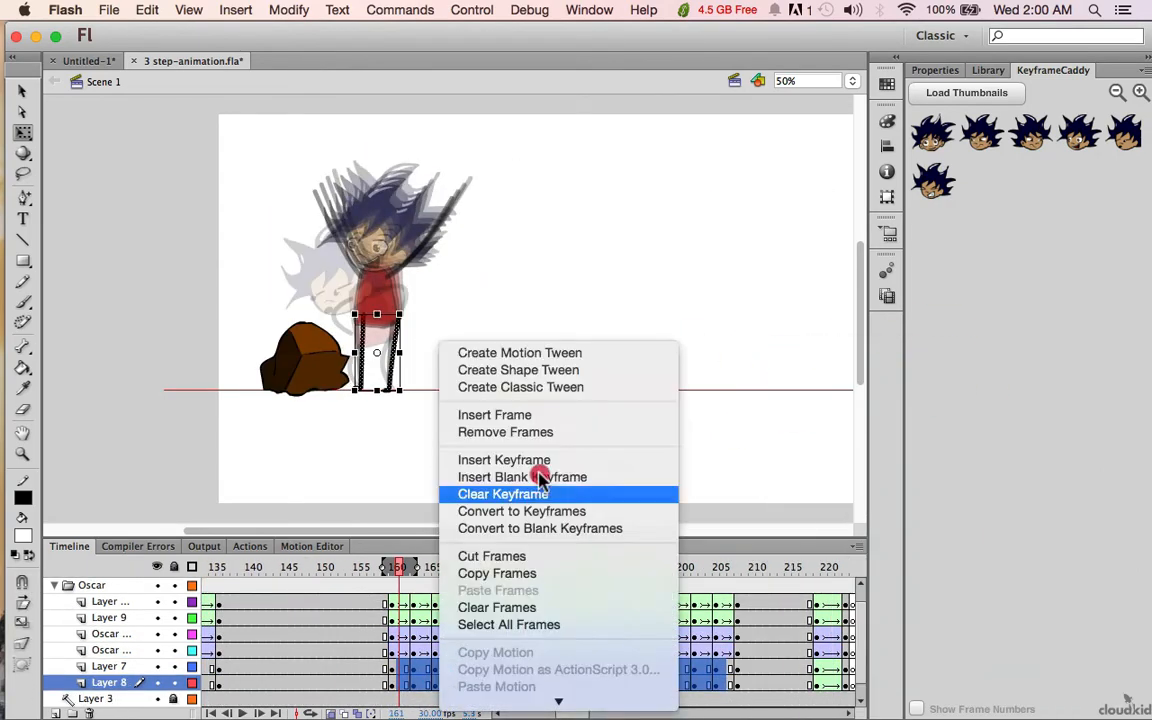
left_click(545, 370)
left_click_drag(581, 713, 553, 713)
left_click_drag(740, 668, 270, 682)
right_click(315, 674)
left_click(397, 370)
Step: Create shape tweens on leg layers 7 and 8 between the keyframes of frames 42–48 and 20–26
left_click_drag(552, 713, 525, 713)
left_click_drag(465, 668, 485, 682)
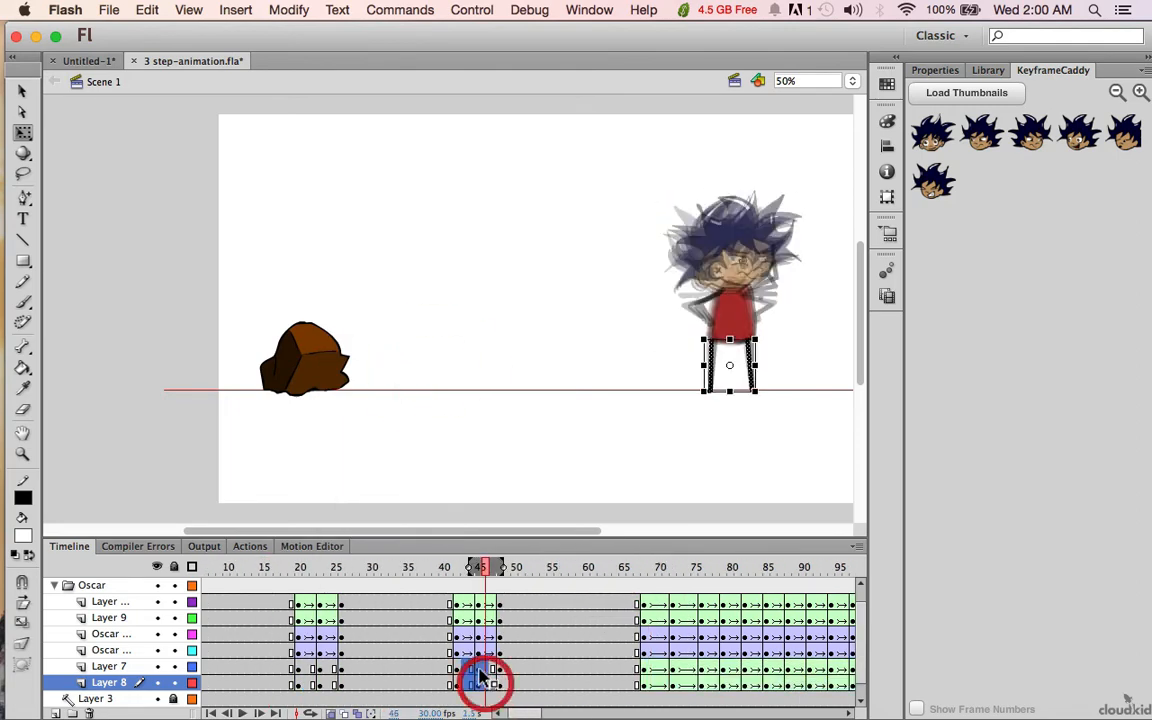
right_click(482, 677)
left_click(560, 370)
left_click_drag(309, 669, 330, 683)
right_click(331, 678)
left_click(412, 370)
Step: Turn off onion skinning and add shape hints to Oscar's leg on Layer 8 at frames 68 and 71
left_click_drag(534, 713, 526, 713)
left_click(331, 713)
left_click_drag(370, 569, 540, 541)
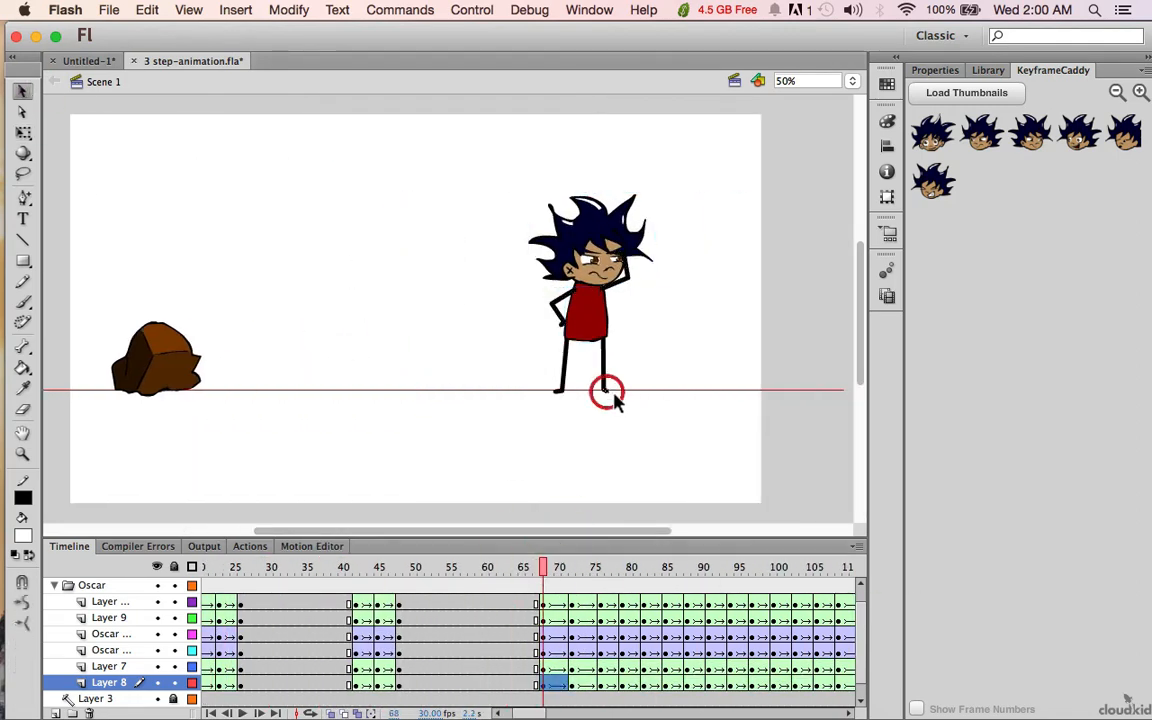
key("shift+super+h")
left_click(564, 569)
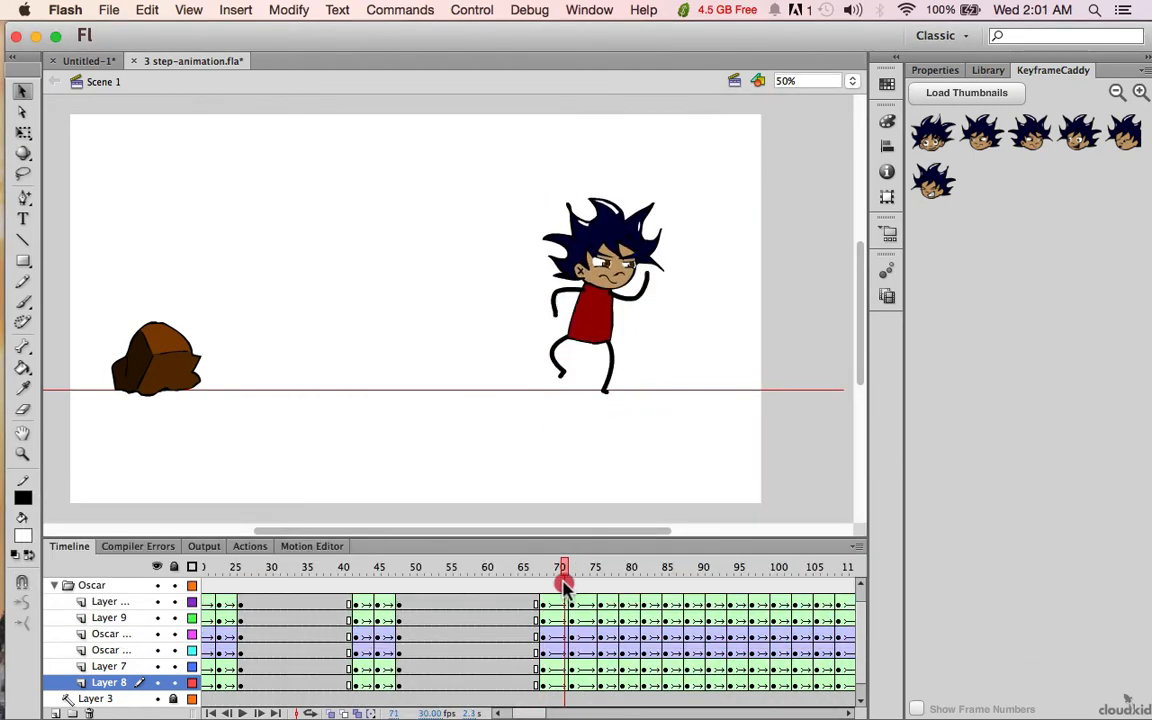
left_click(583, 683)
key("shift+super+h")
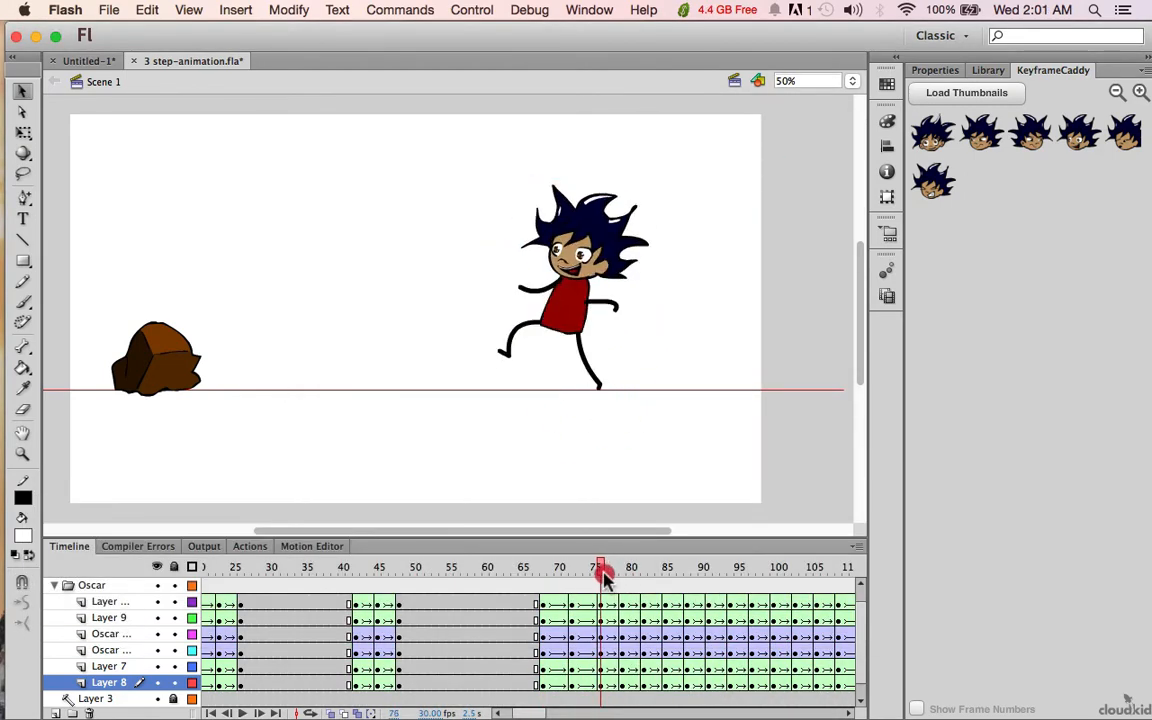
Step: Add a shape hint to Oscar's arm at frame 76 and position its matching hint at frame 79
left_click(601, 619)
key("shift+super+h")
left_click_drag(623, 310, 655, 337)
left_click(622, 619)
left_click_drag(559, 300, 556, 326)
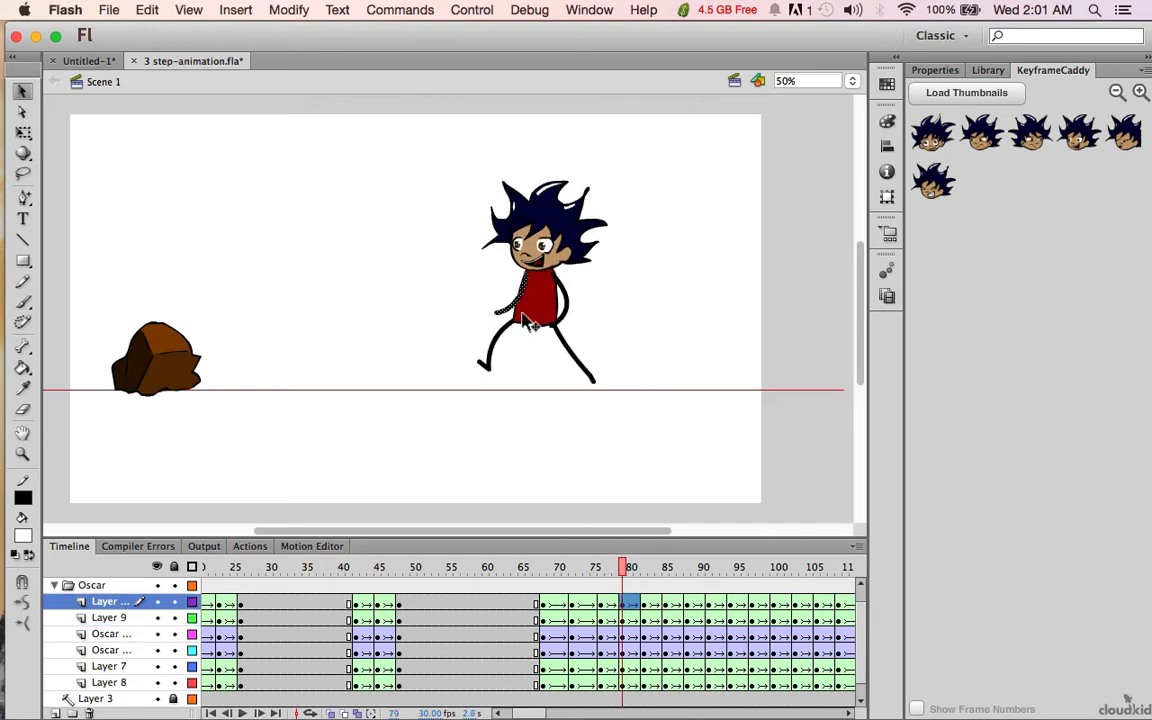
Step: Add a shape hint to Oscar's leg on Layer 8 at frame 82 and match it to the foot at frame 85
left_click(642, 567)
left_click_drag(644, 569, 643, 579)
left_click(484, 388)
left_click(553, 355)
key("shift+super+h")
left_click_drag(538, 339, 502, 367)
left_click(666, 669)
left_click(500, 364)
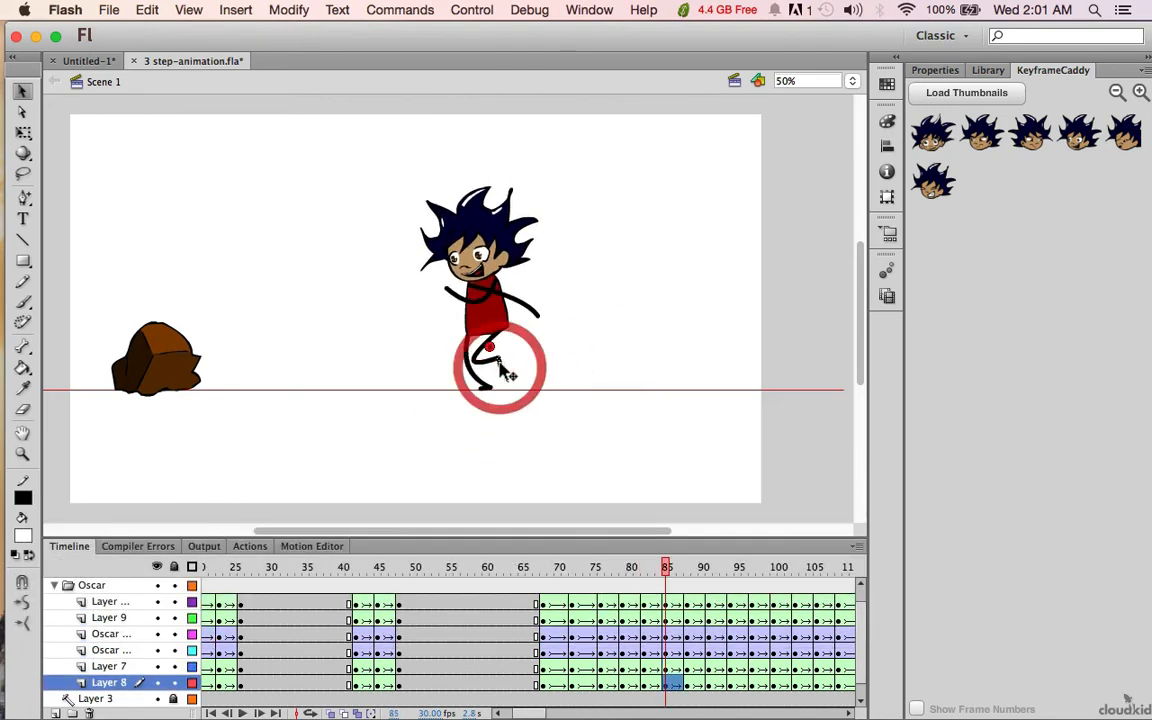
Step: Add a shape hint to Oscar's arm at frame 91 and match it to the tip of the hand at frame 94
left_click_drag(536, 713, 555, 714)
left_click_drag(296, 568, 357, 566)
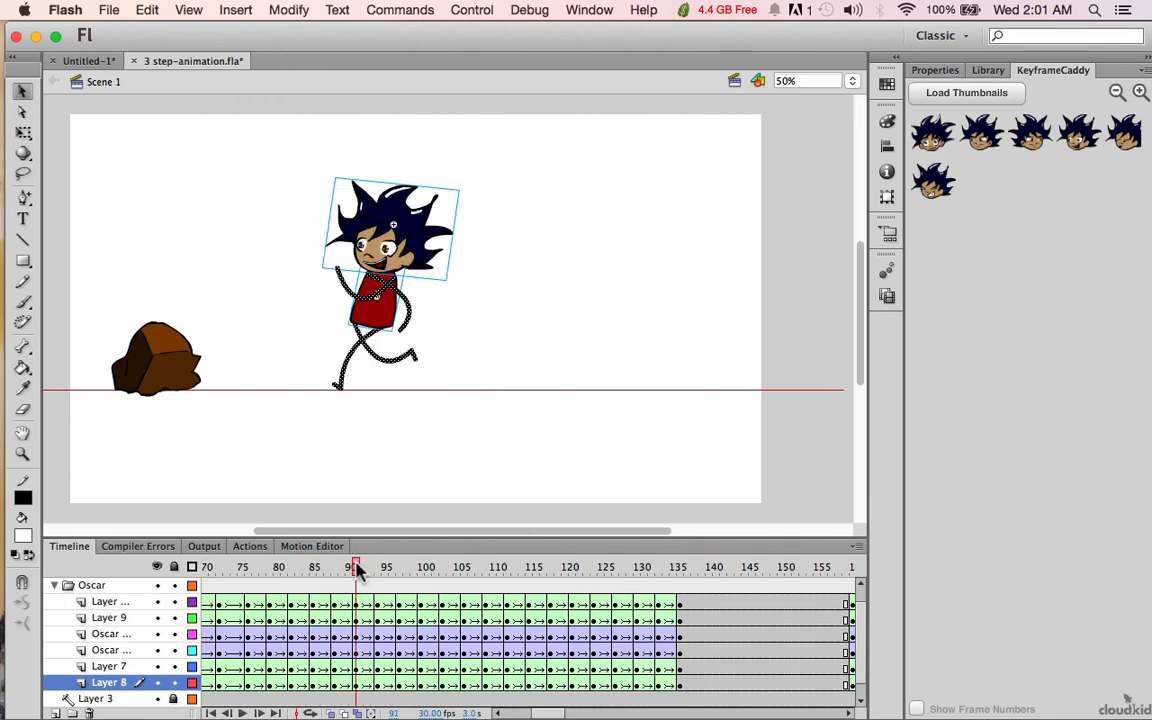
left_click(409, 327)
key("shift+super+h")
left_click_drag(400, 304, 406, 332)
left_click(378, 603)
left_click_drag(330, 320, 317, 351)
Step: Add shape hints to Oscar's legs at frame 94 and match the Layer 7 hint to the foot at frame 97
mouse_move(378, 570)
left_mouse_down()
mouse_move(365, 572)
mouse_move(378, 568)
left_mouse_up()
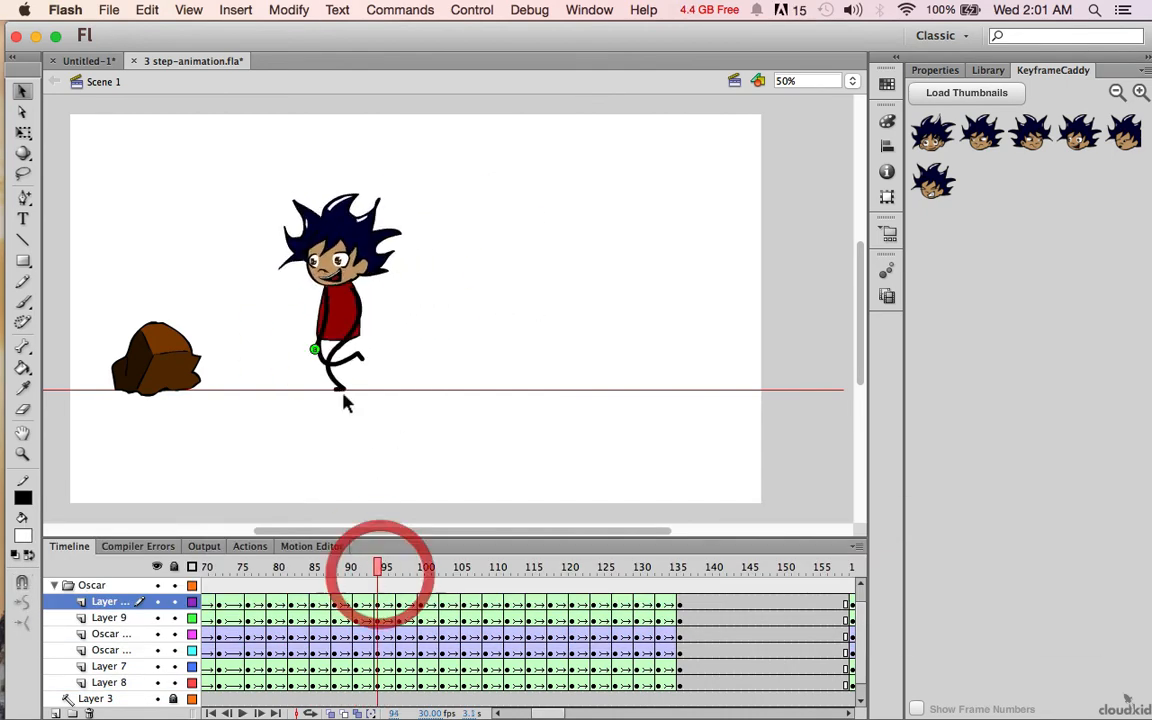
left_click(362, 362)
key("shift+super+h")
left_click_drag(350, 350, 337, 388)
left_click(337, 387)
key("shift+super+h")
left_click(399, 684)
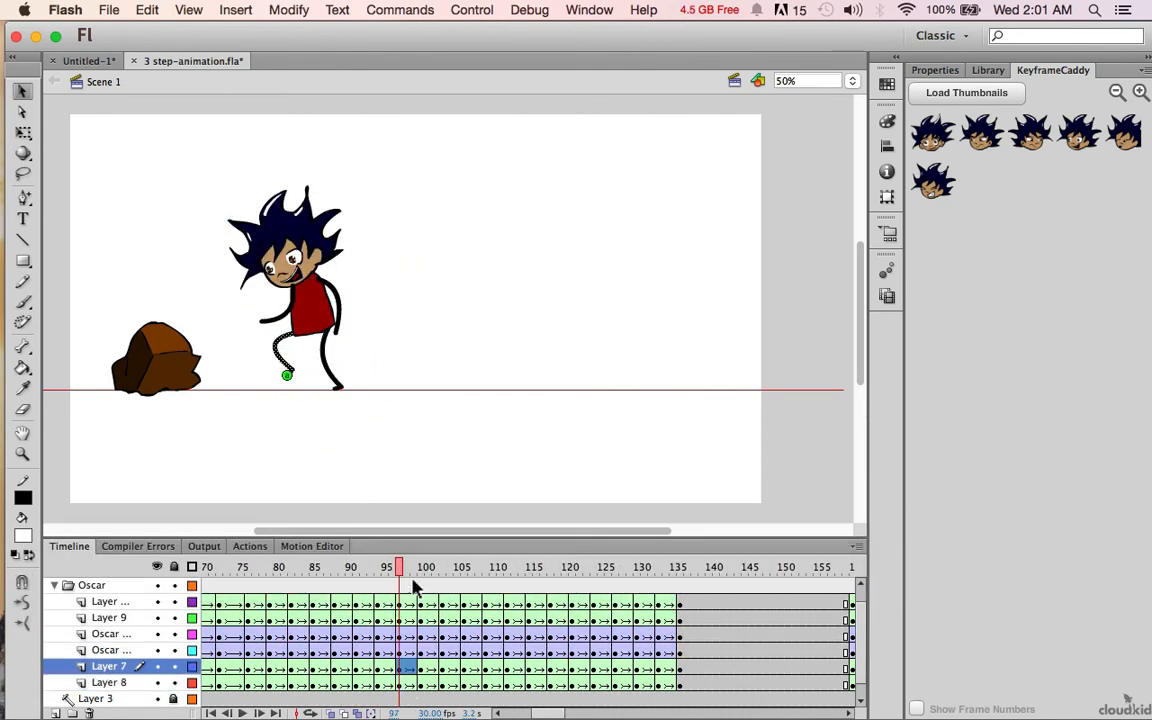
Step: Add a shape hint to Oscar's rear arm at frame 94 and match it to the hand on Layer 9 at frame 97
left_click_drag(399, 567, 379, 566)
left_click(351, 341)
key("shift+super+h")
left_click(399, 618)
mouse_move(350, 320)
left_mouse_down()
mouse_move(339, 347)
mouse_move(337, 332)
left_mouse_up()
Step: Move the keyframes on all of Oscar's layers, from just after frame 100 through frame 135, three frames earlier
left_click_drag(399, 567, 681, 686)
left_click_drag(556, 638, 534, 636)
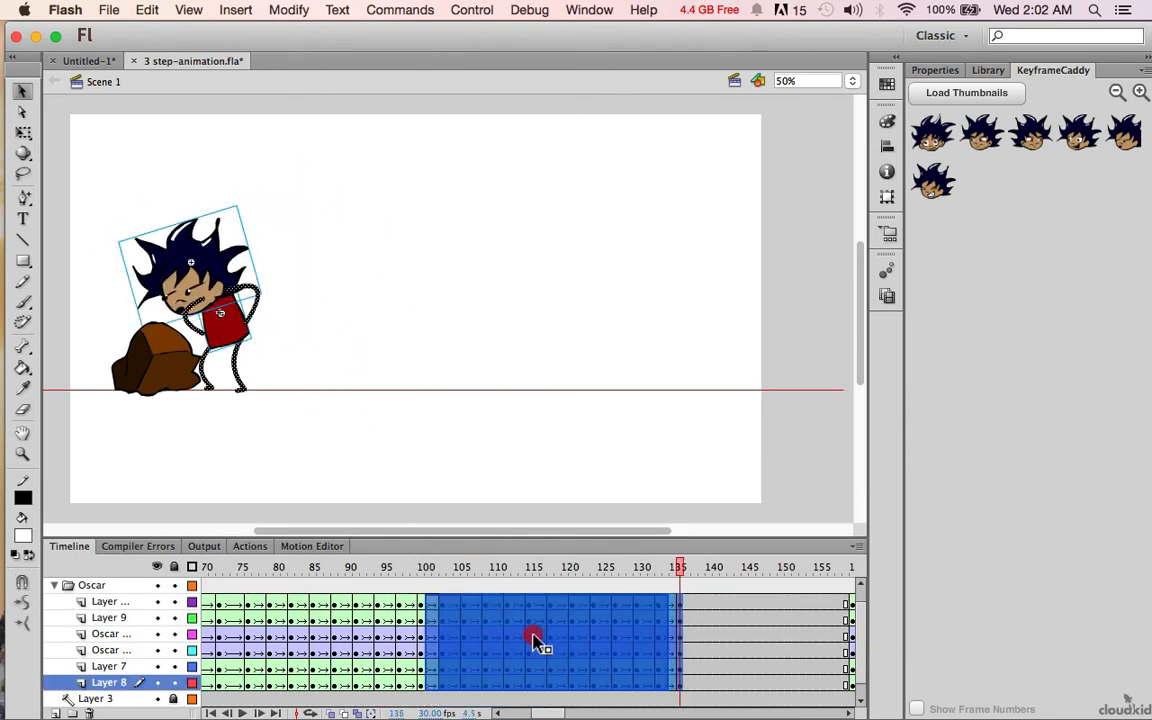
left_click_drag(412, 570, 464, 572)
Step: Add a shape hint to Oscar's leg on Layer 7 and match it to the foot at frame 109
left_click(445, 601)
left_click(206, 387)
key("super+shift+h")
left_click(484, 662)
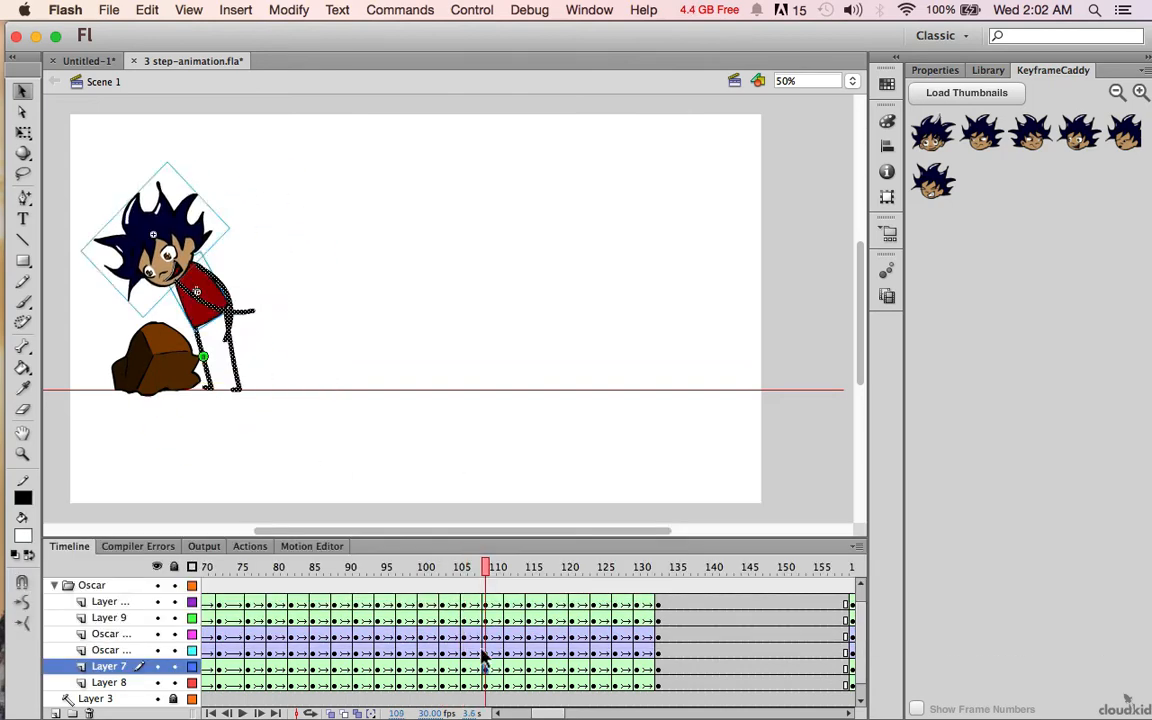
left_click_drag(195, 356, 209, 388)
Step: Add a shape hint to Oscar's foot on Layer 8 at frame 112 and match it at frame 115
left_click_drag(431, 569, 508, 583)
left_click(206, 387)
key("super+shift+h")
left_click(233, 390)
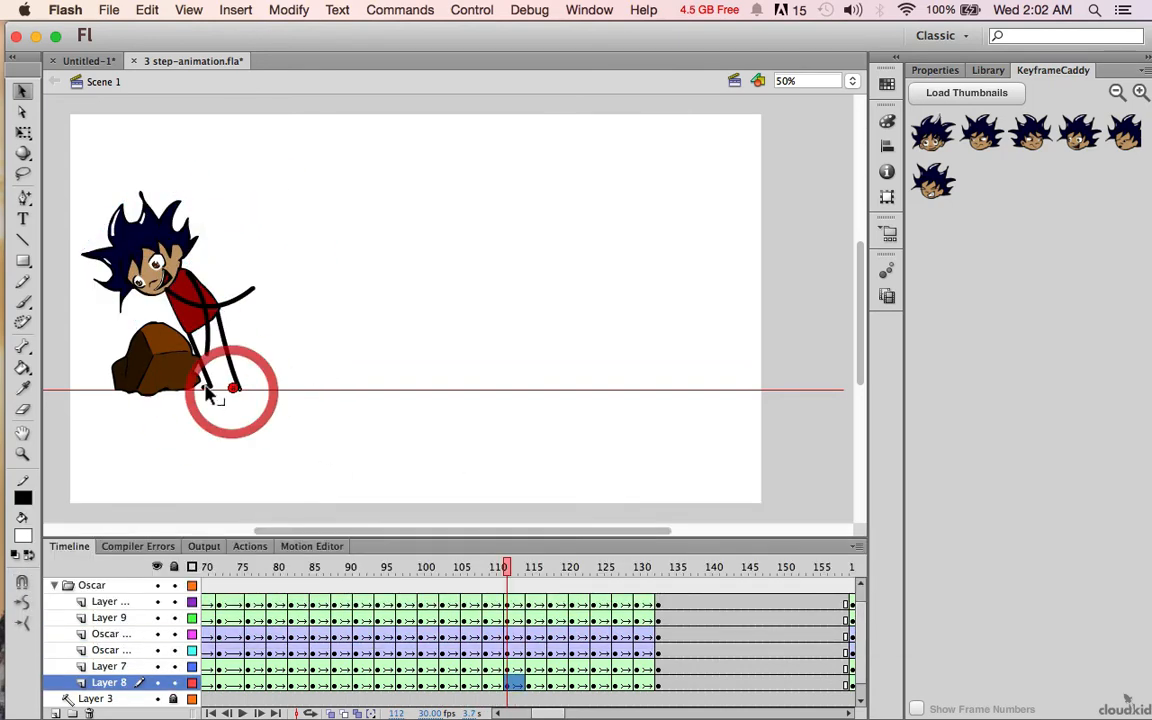
left_click(534, 683)
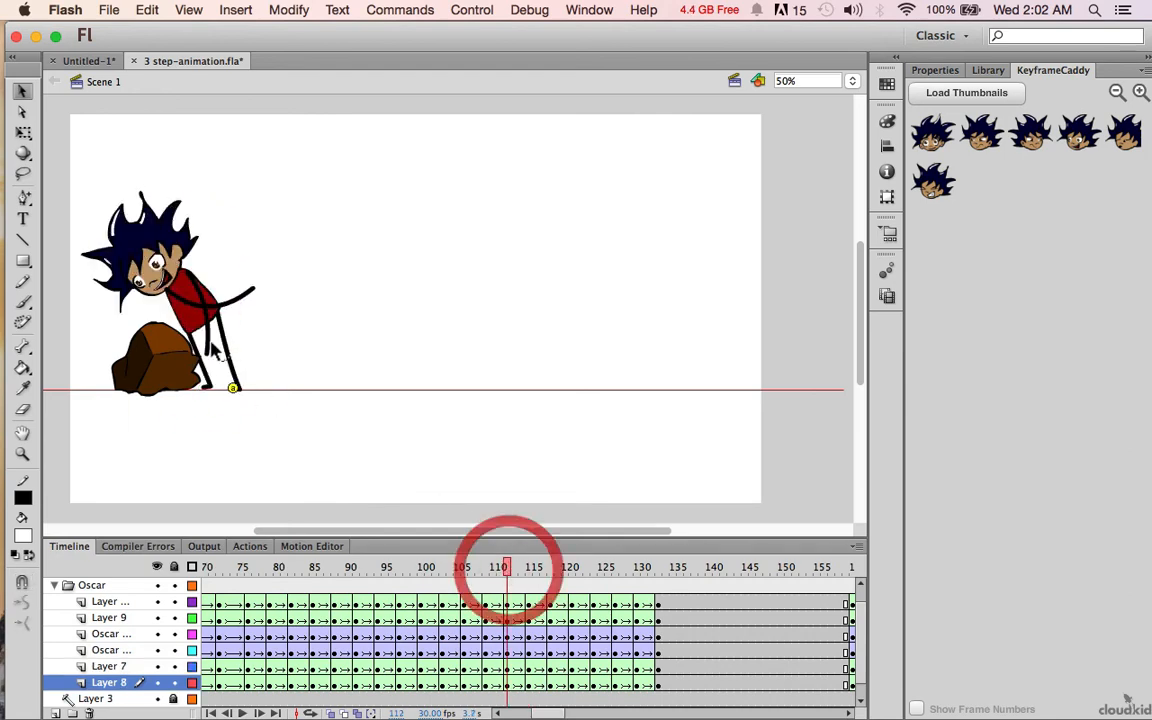
Step: Add shape hints to both of Oscar's arms around frame 112 and place them at the tips of the hands
left_click(243, 296)
key("super+shift+h")
left_click_drag(211, 298, 208, 354)
left_click(207, 340)
key("super+shift+h")
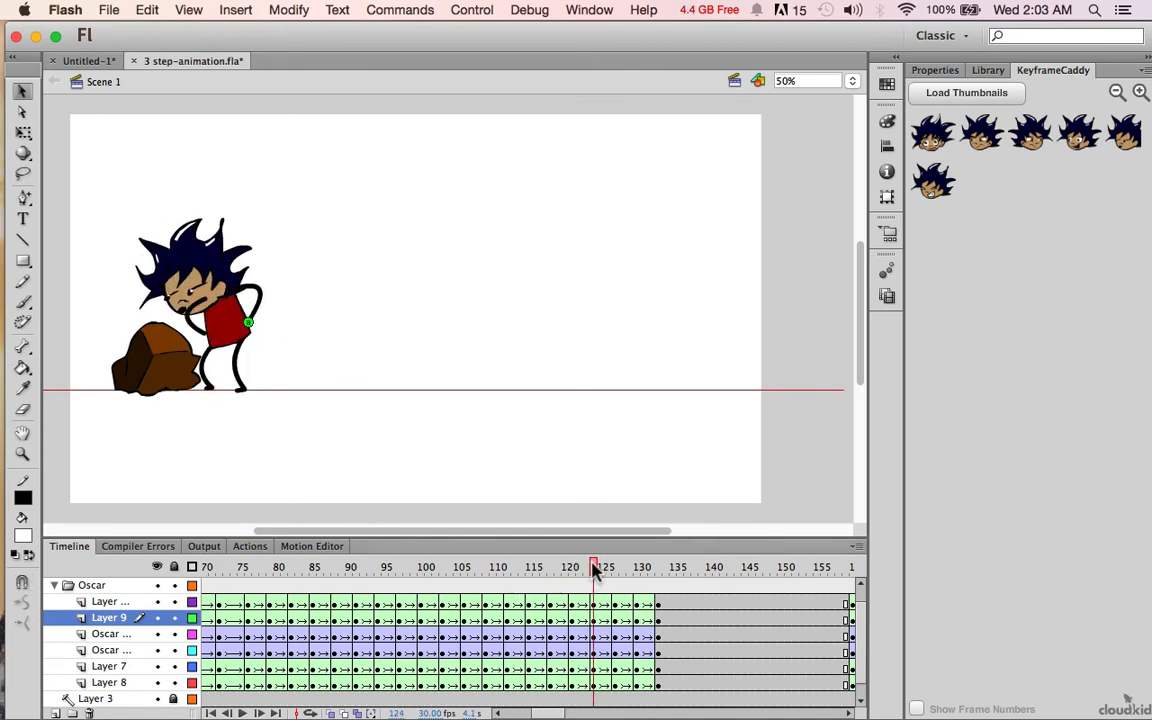
Step: Add a shape hint to Oscar's front arm near frame 128 and position it at the hand
key("period")
key("period")
key("period")
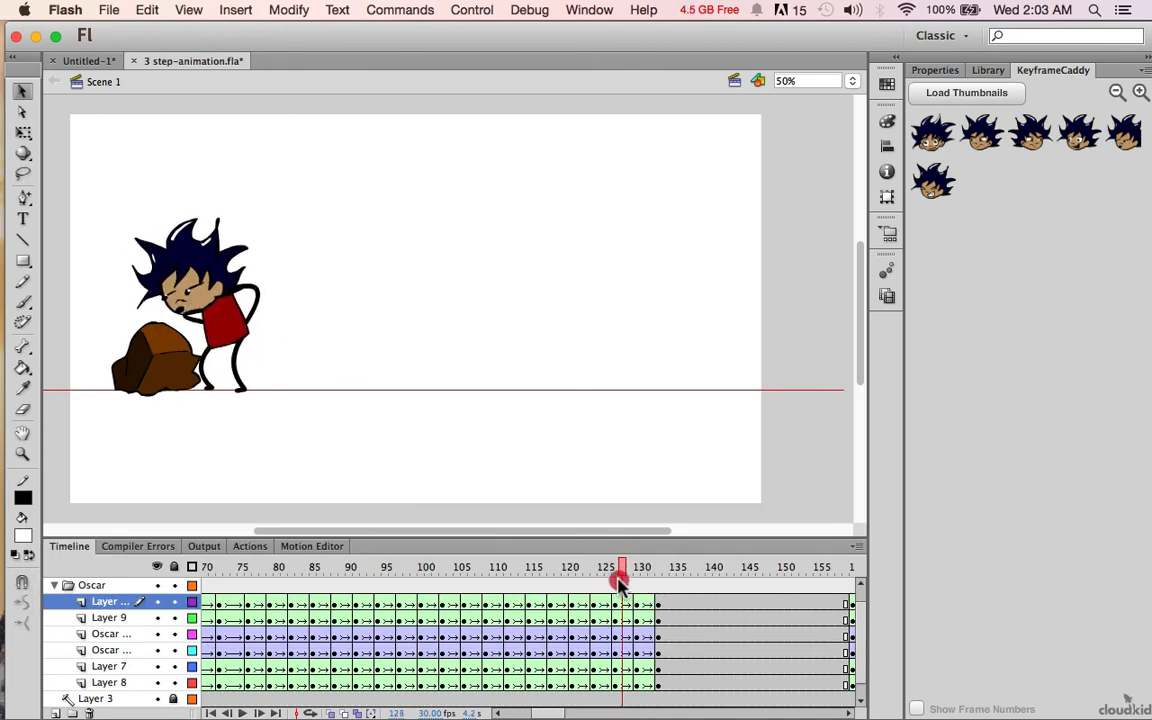
left_click(194, 333)
key("super+shift+h")
left_click_drag(192, 315, 201, 333)
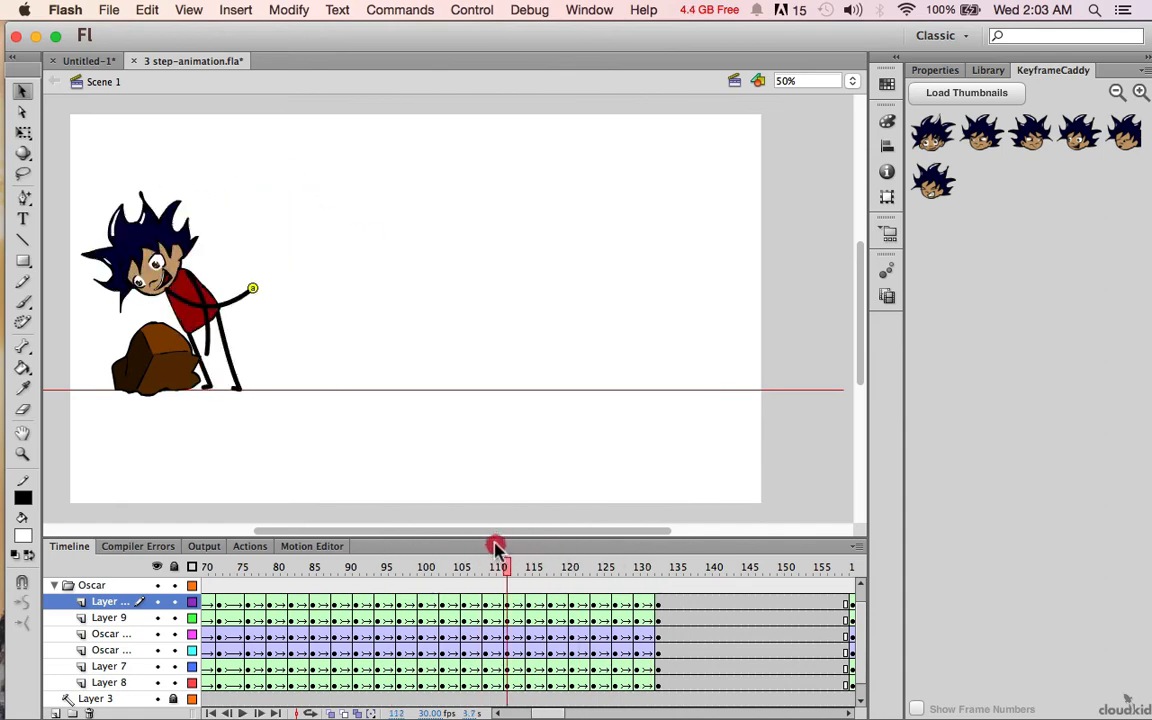
Step: Remove two frames around frame 105 from all of Oscar's layers
left_click_drag(605, 535, 463, 560)
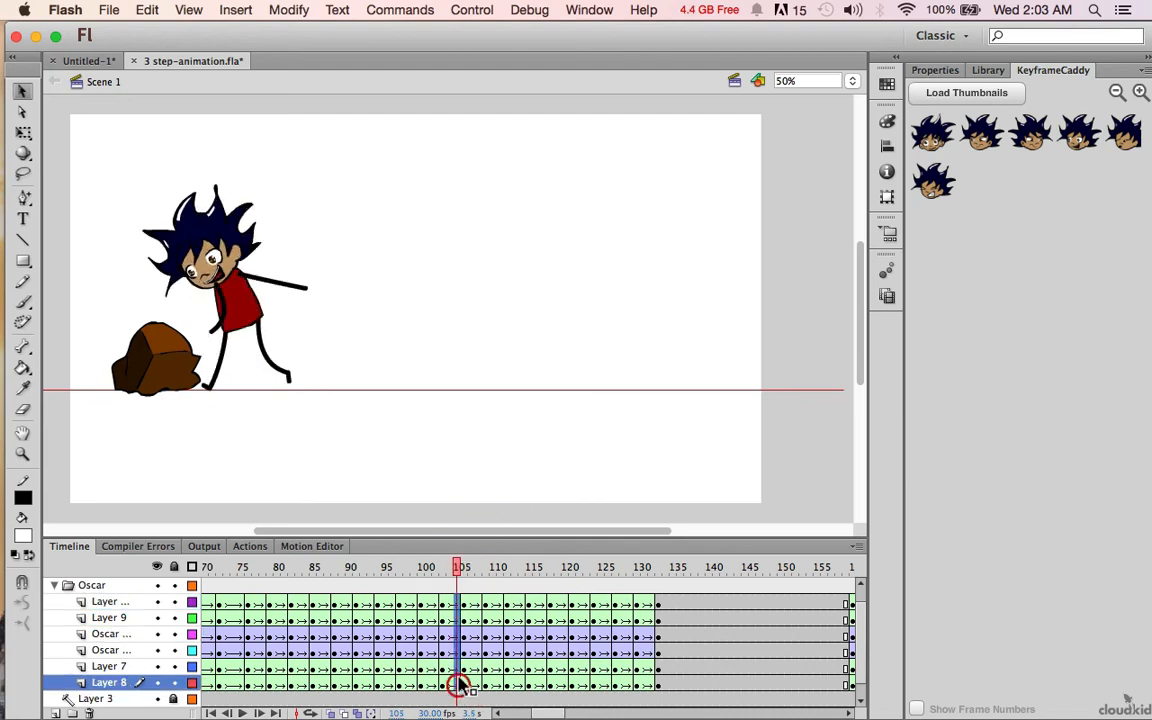
left_click_drag(459, 684, 463, 612)
right_click(463, 612)
left_click(540, 432)
left_click(515, 575)
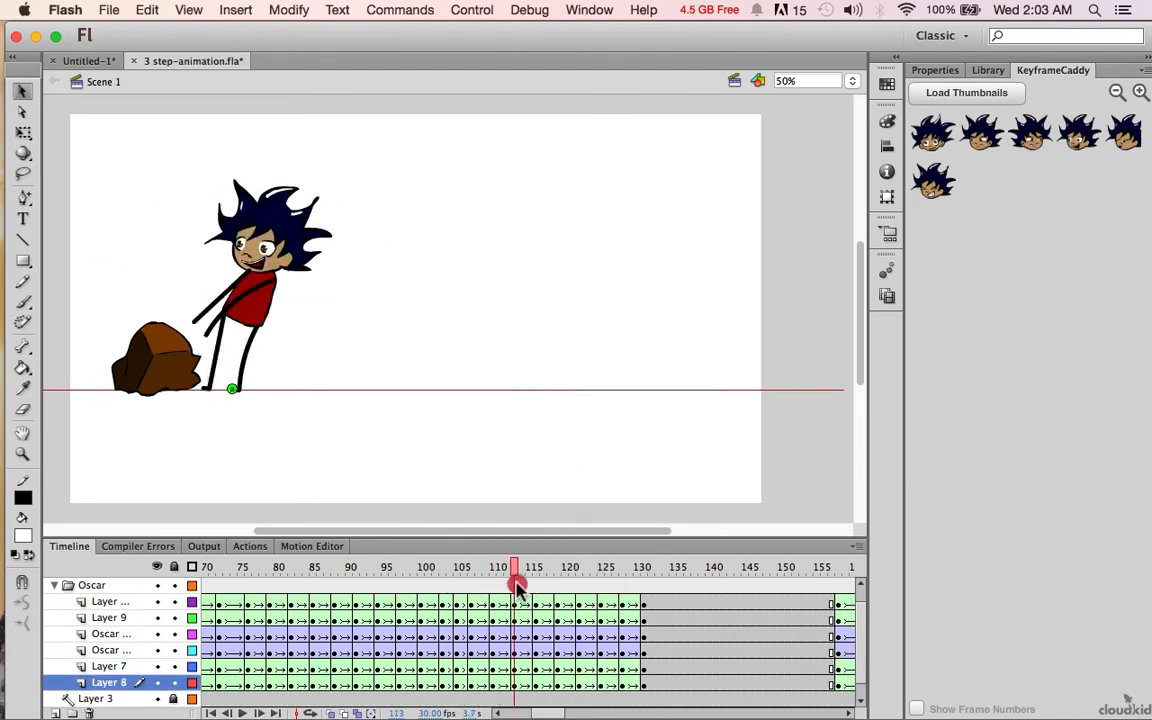
Step: Add shape hints to Oscar's Layer 7 leg between frames 170 and 173 and to his front arm at frame 173
left_click_drag(624, 588, 508, 620)
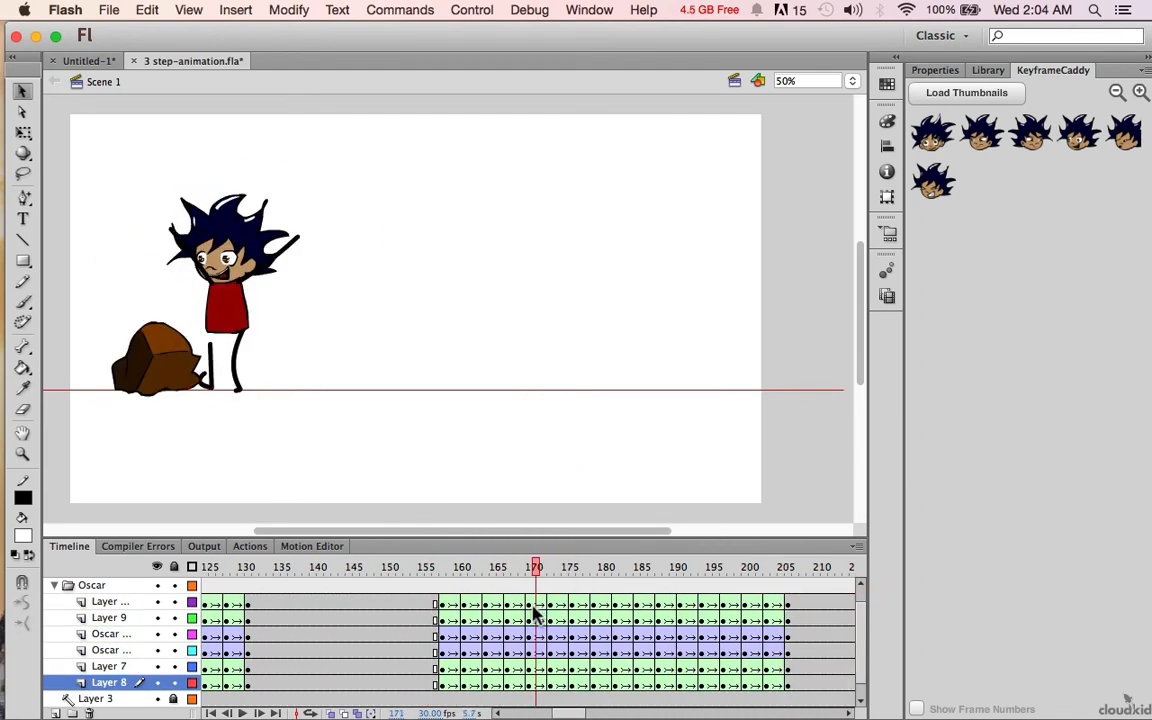
key("shift+super+h")
left_click(549, 663)
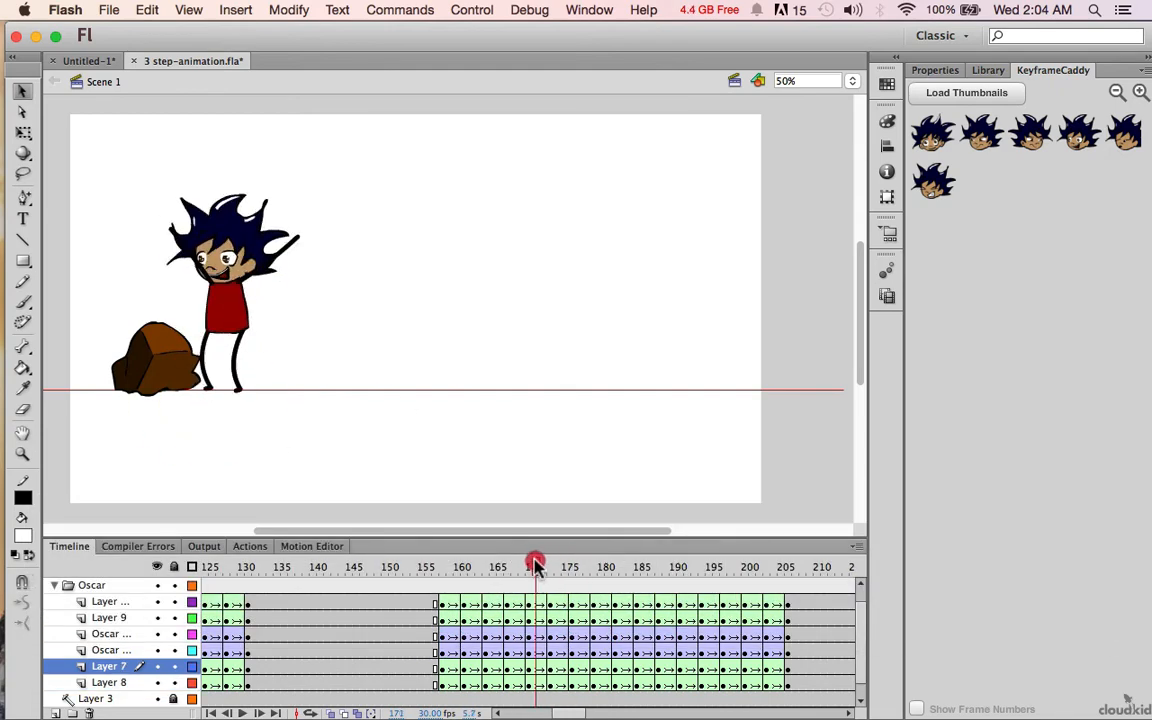
key("shift+super+h")
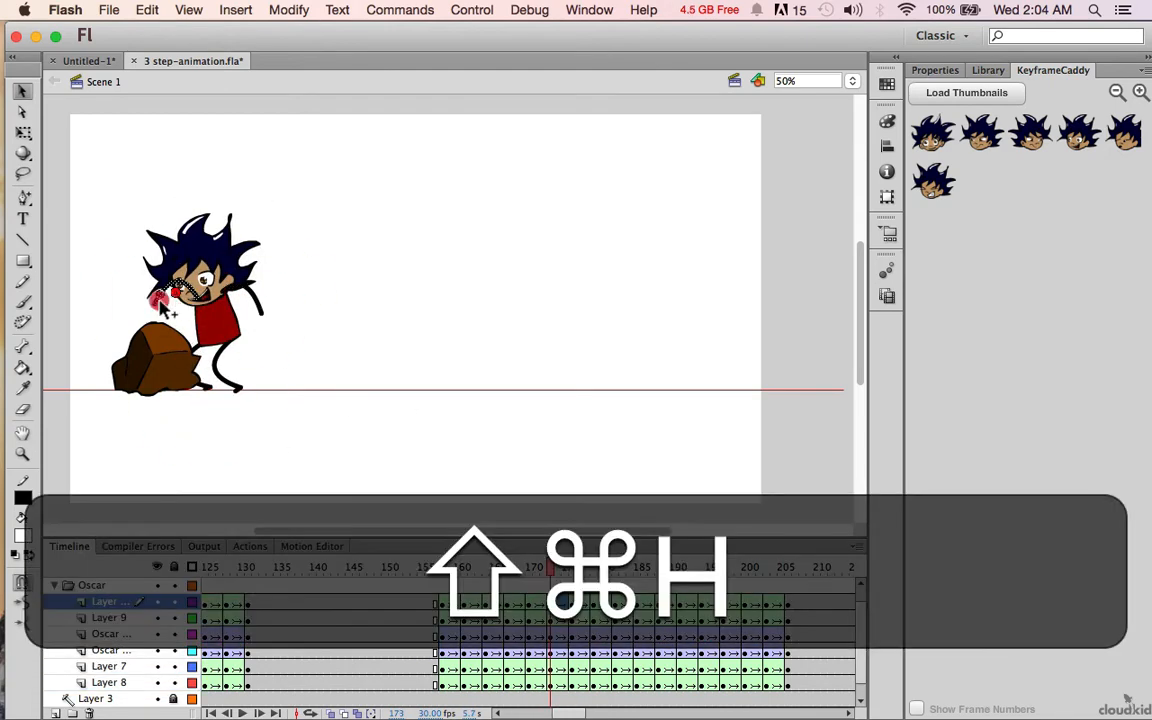
Step: Display the Rock layer as outlines so Oscar's limbs can be seen through it
left_click_drag(860, 625, 853, 553)
left_click(192, 586)
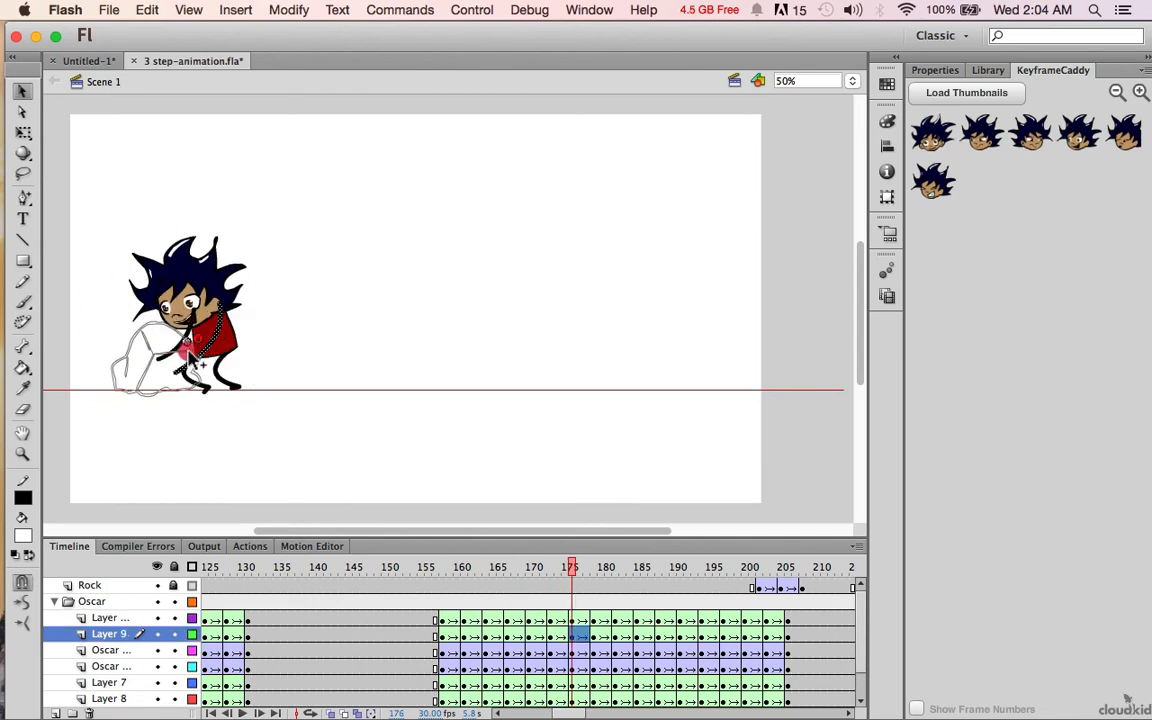
left_click_drag(643, 531, 600, 531)
left_click_drag(585, 713, 599, 713)
Step: Move the Rock layer's lifting keyframes three frames earlier so that they start at frame 198
left_click_drag(412, 567, 542, 588)
left_click(304, 383)
left_click(510, 700)
left_click(488, 590)
key("super+z")
left_click_drag(650, 588, 608, 684)
left_click_drag(535, 567, 496, 556)
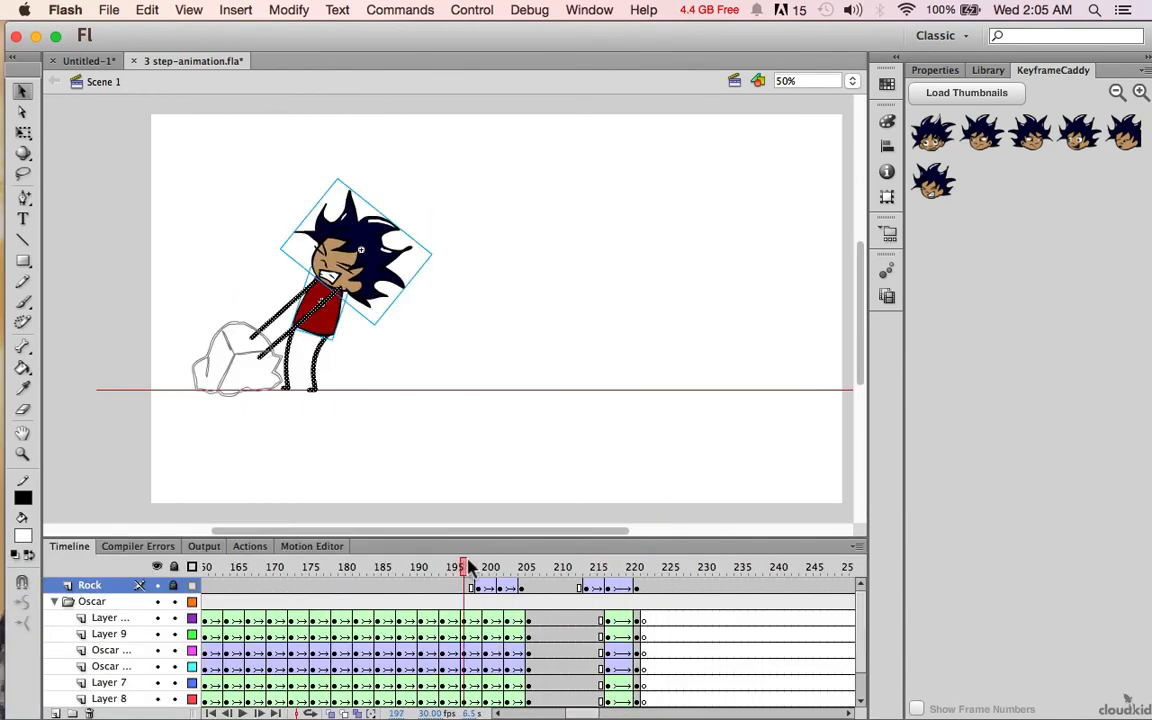
Step: Remove the shape tweens from Oscar's two arm layers in the span starting at frame 197
right_click(468, 638)
left_click(478, 607)
key("super+z")
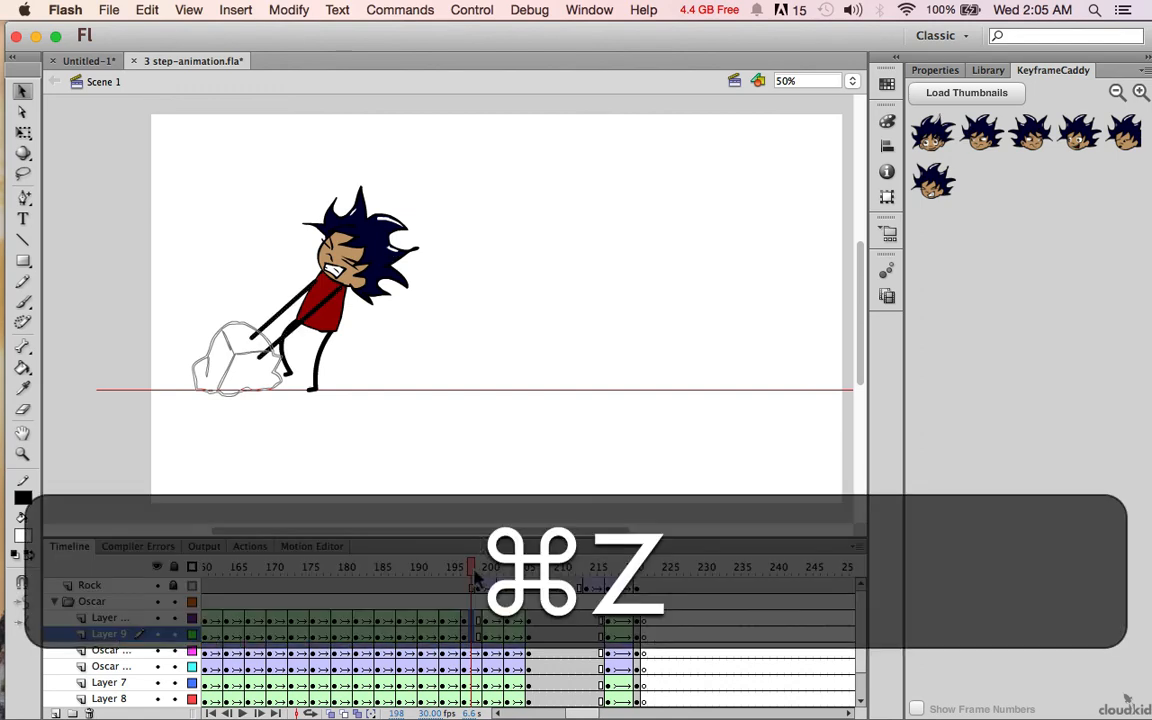
left_click(472, 570)
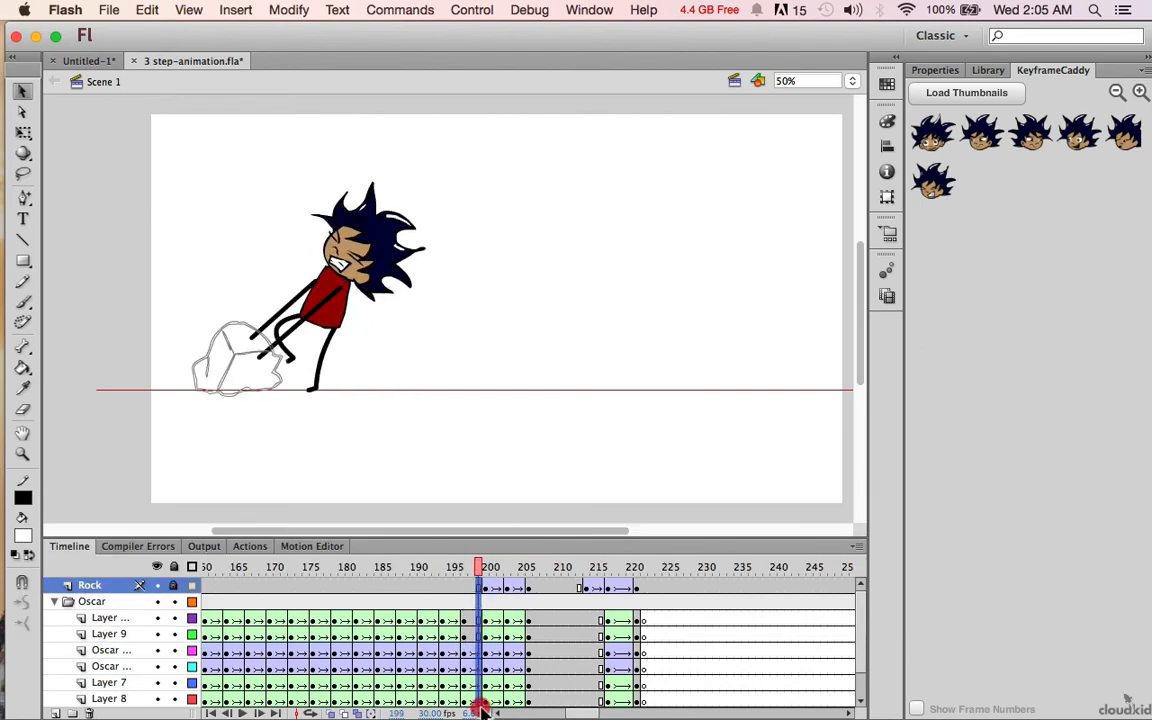
right_click(476, 665)
left_click(510, 432)
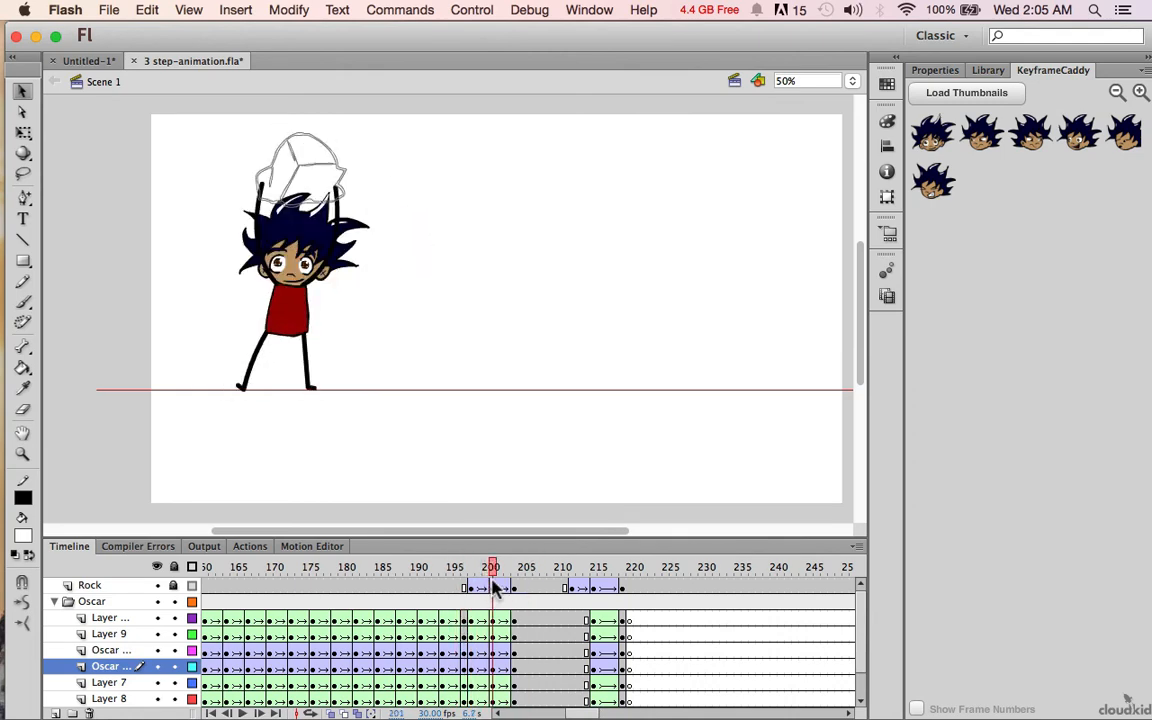
key("super+z")
Step: Start the rock's lift tween at frame 197 and bend Oscar's arms to follow it in keyframes at frames 198 and 199
left_click(472, 587)
key("F6")
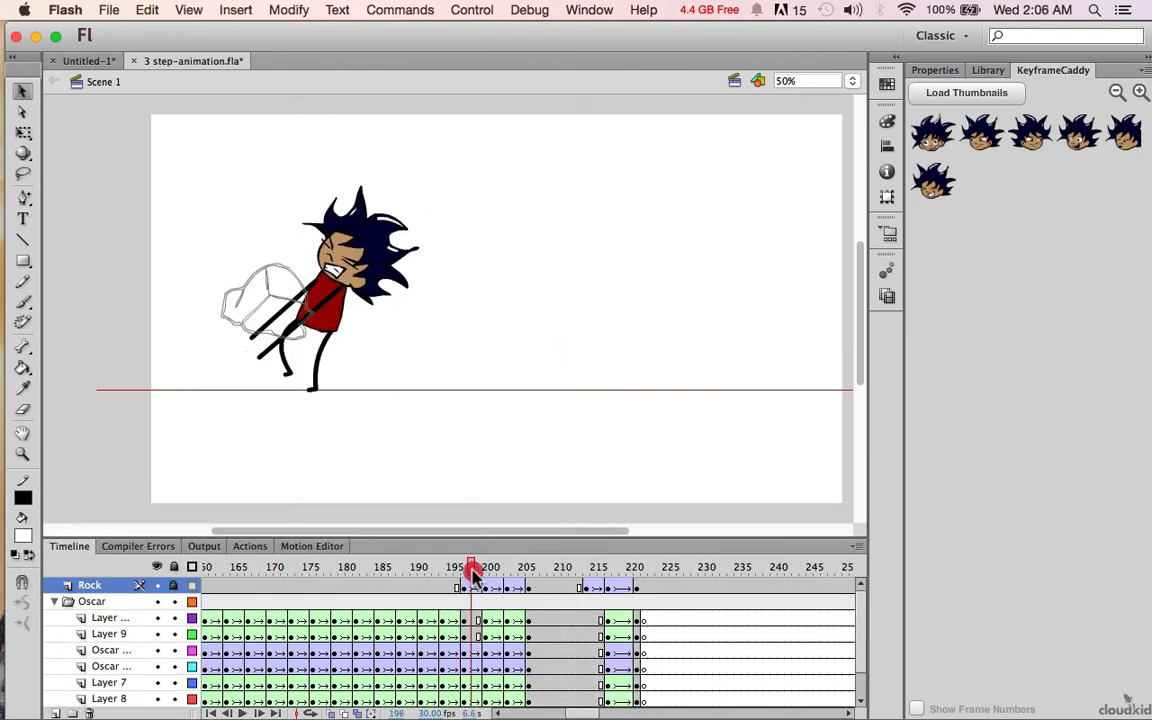
left_click(256, 318)
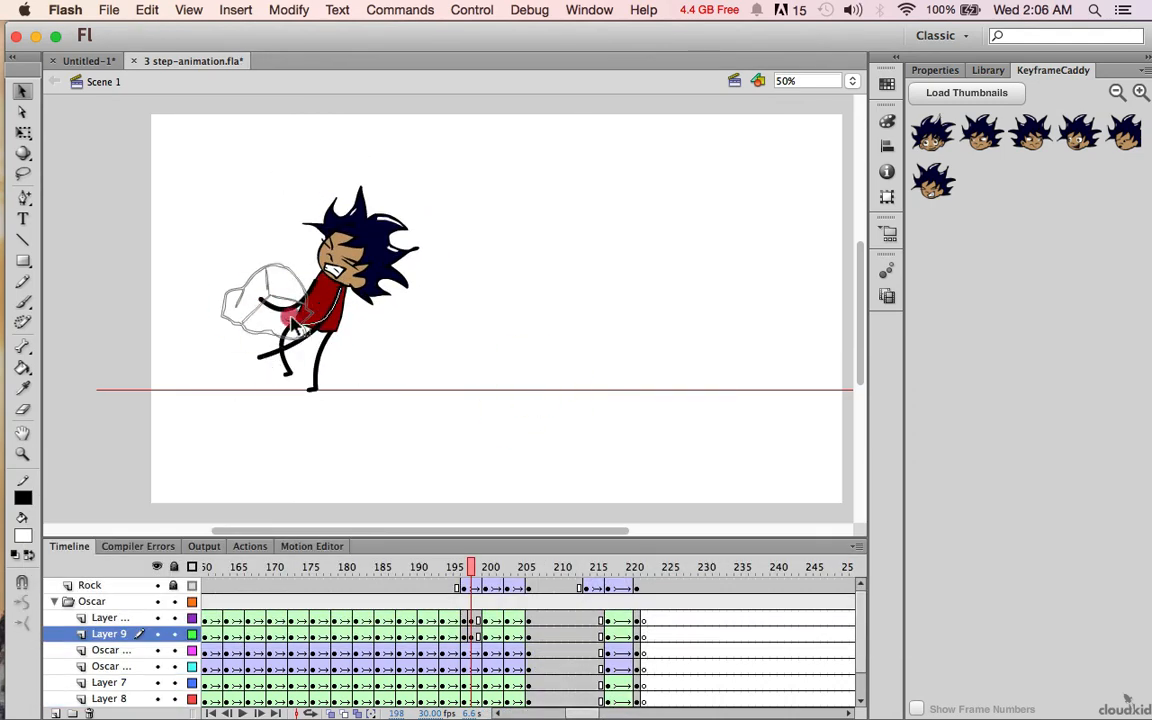
left_click(481, 620)
left_click(282, 267)
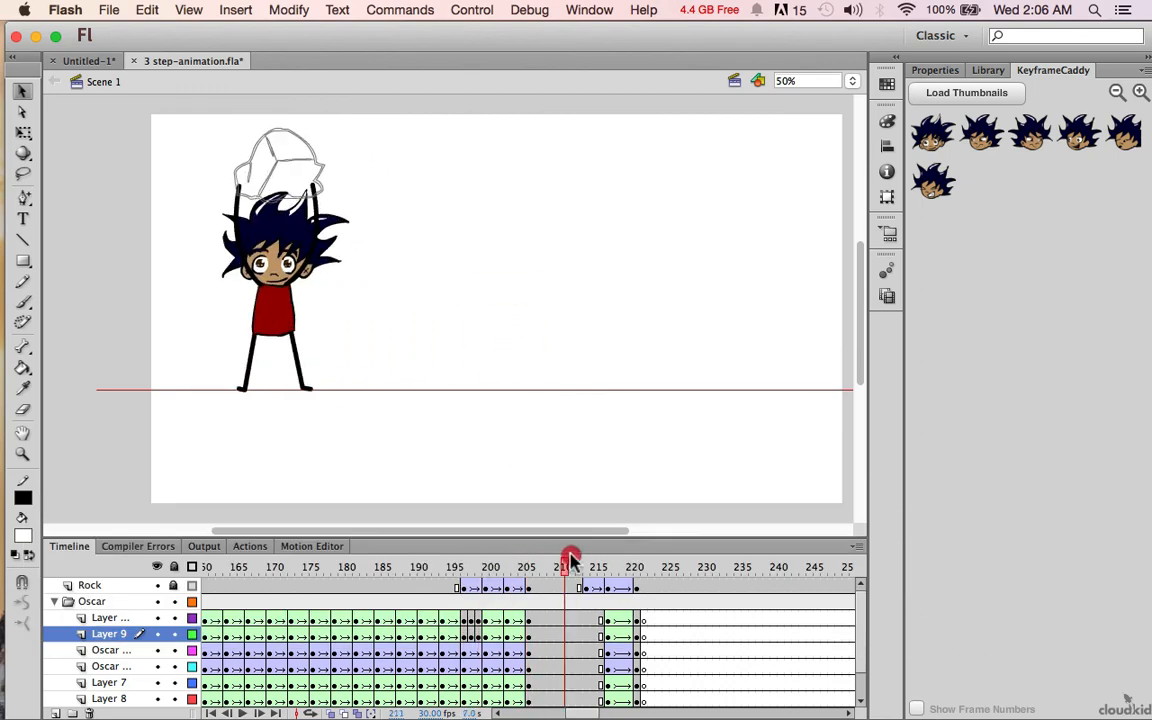
Step: Remove one frame before the squashed pose on all layers and the extra held frame after it on Oscar's layers
left_click(637, 588)
left_click(637, 666)
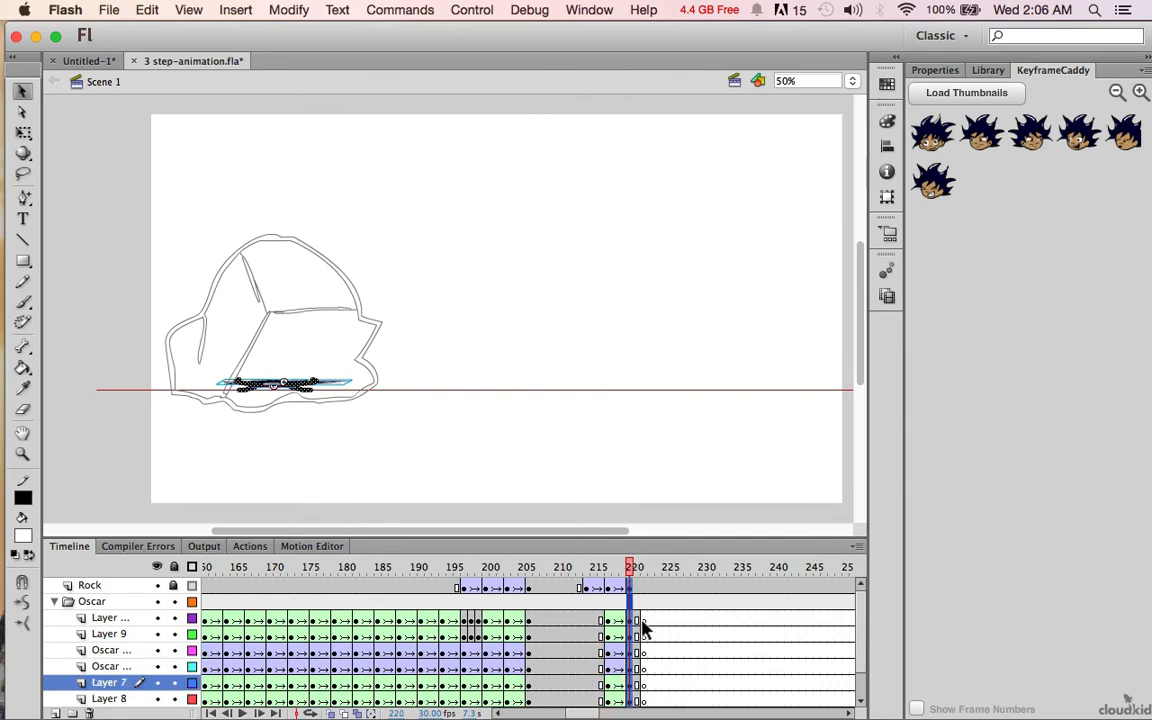
left_click_drag(612, 568, 660, 570)
right_click(636, 667)
left_click(717, 432)
Step: Preview the animation as an SWF movie twice, closing the preview each time
key("super+Return")
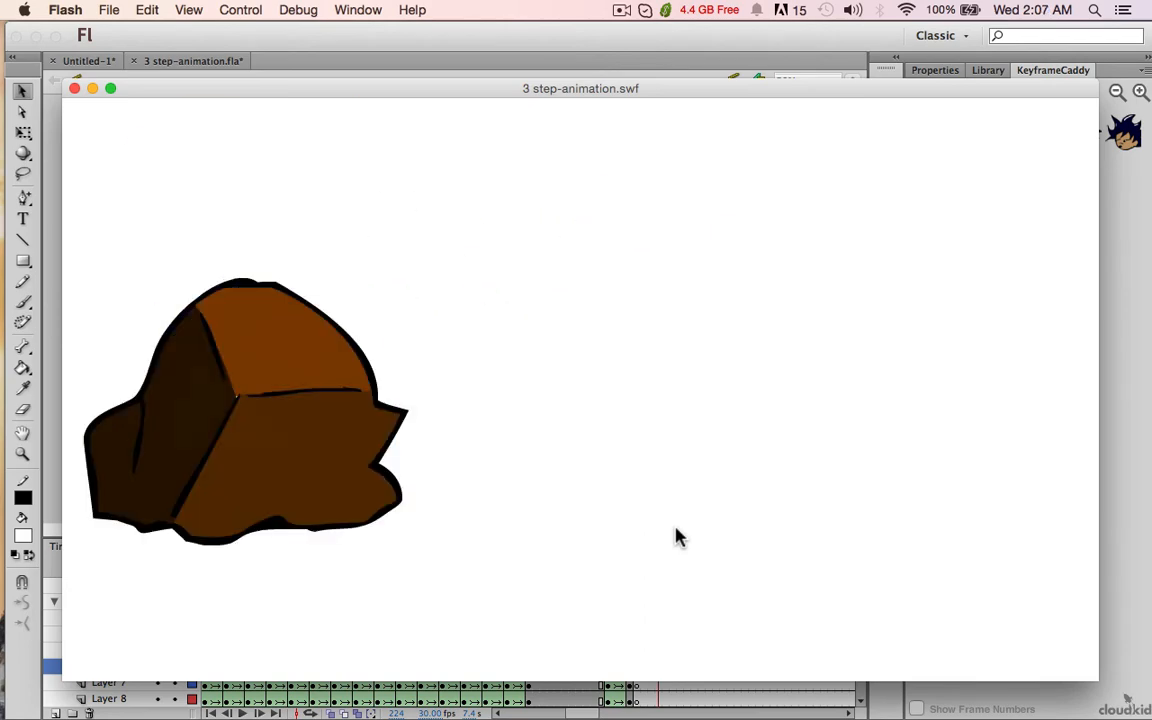
left_click(75, 88)
key("super+Return")
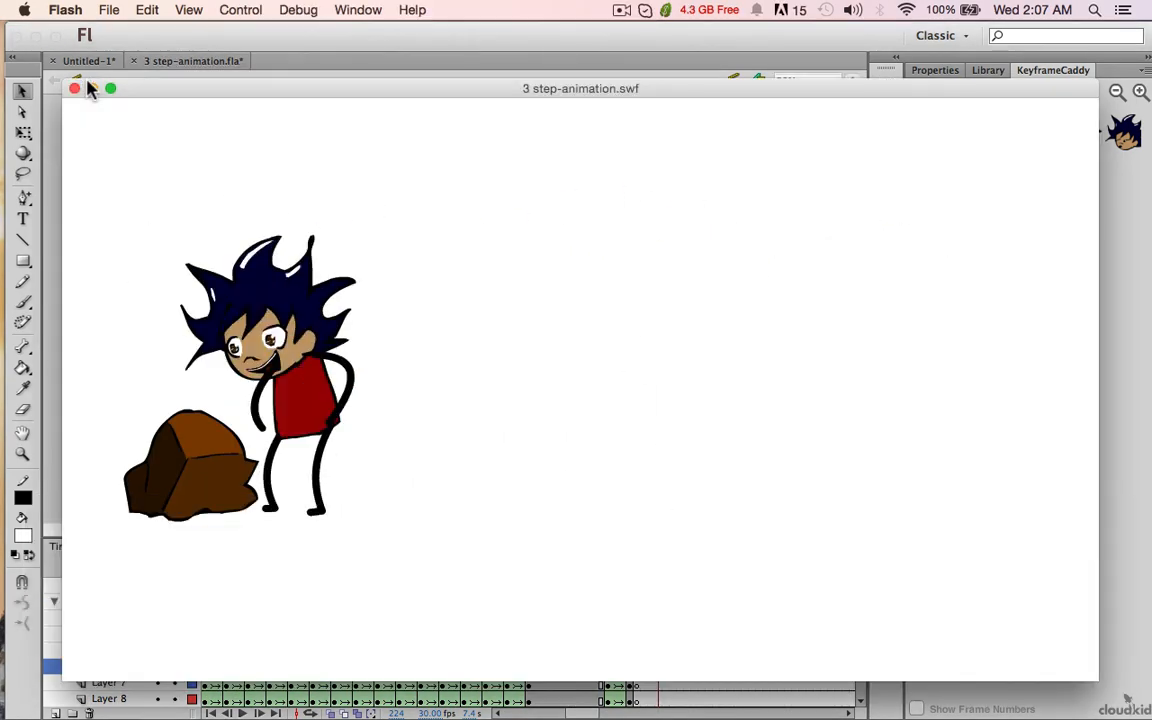
left_click(75, 88)
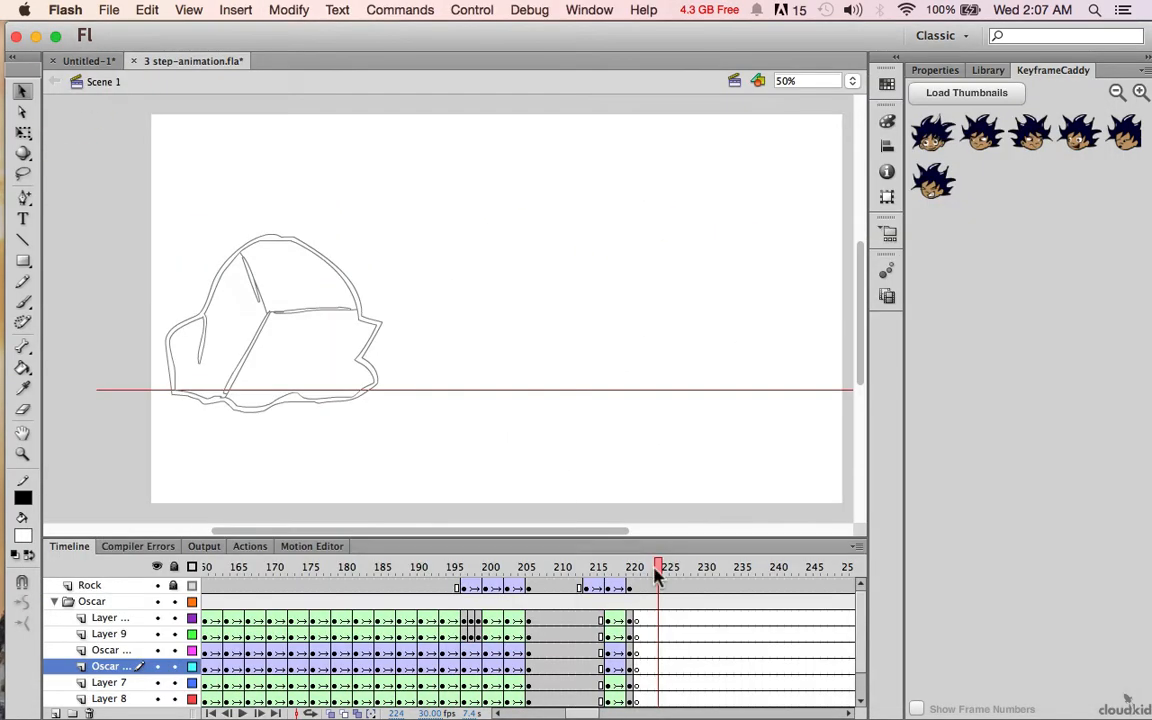
Step: Add a layer above Rock with a blank keyframe at frame 220 and brush a brown dust cloud over the rock
scroll(400, 630, "up", 1)
left_click(628, 586)
key("F7")
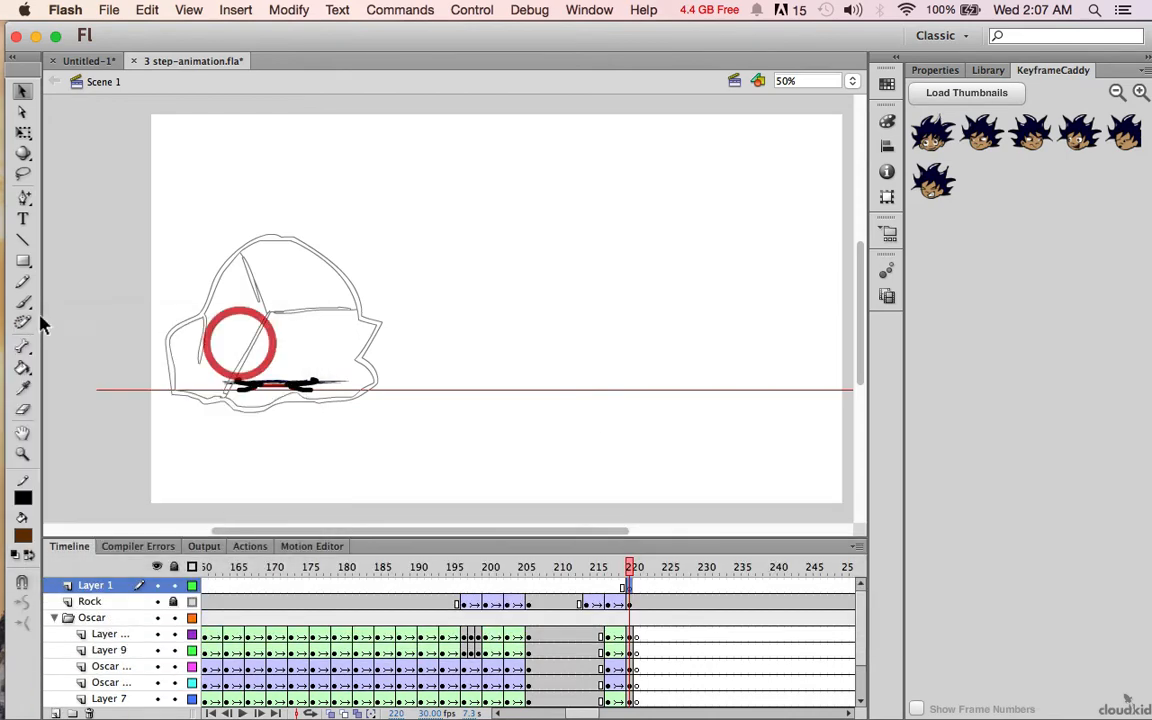
left_click_drag(163, 377, 424, 404)
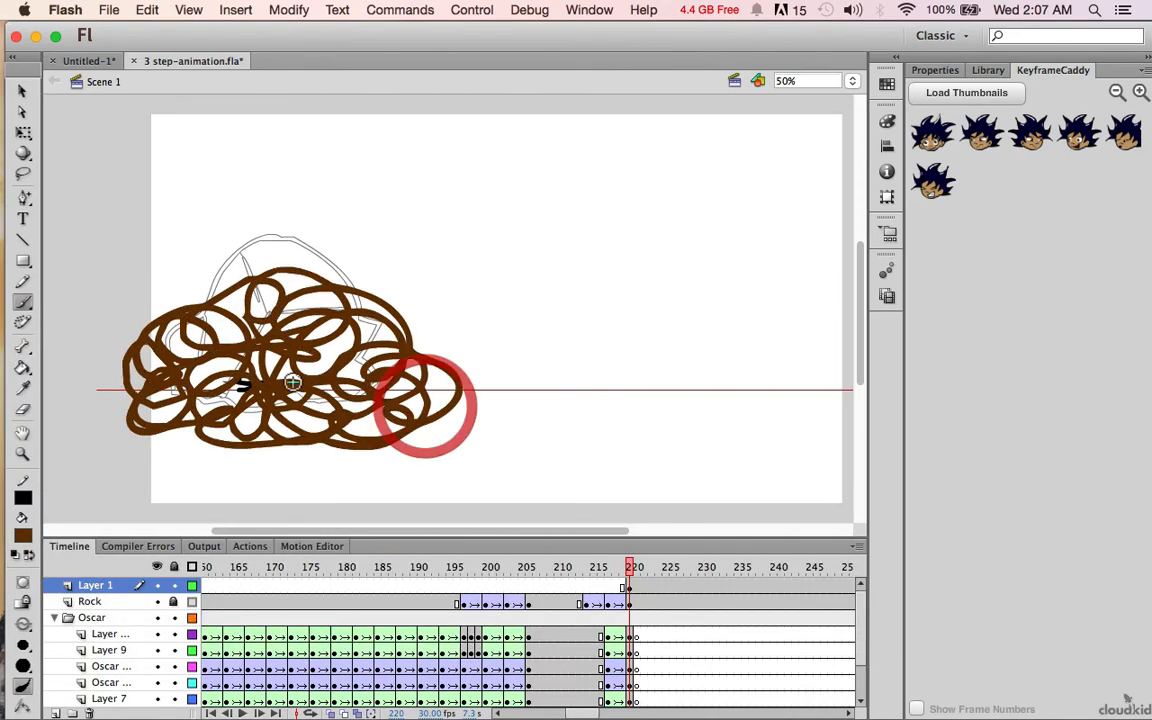
Step: Choose a darker brown and brush more scribbles across the lower part of the dust cloud
left_click(886, 121)
left_click(720, 250)
left_click_drag(150, 419, 180, 415)
Step: Convert the whole dust cloud scribble into a movie clip symbol and show its properties
key("super+a")
key("F8")
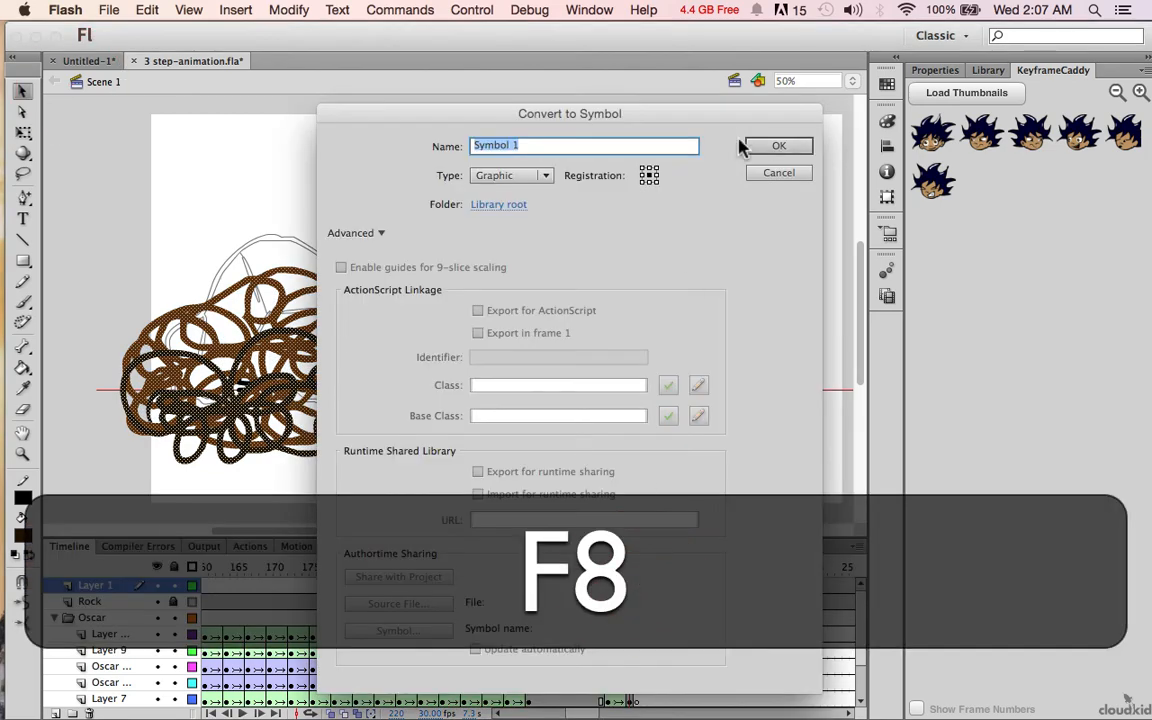
left_click(745, 147)
left_click(944, 71)
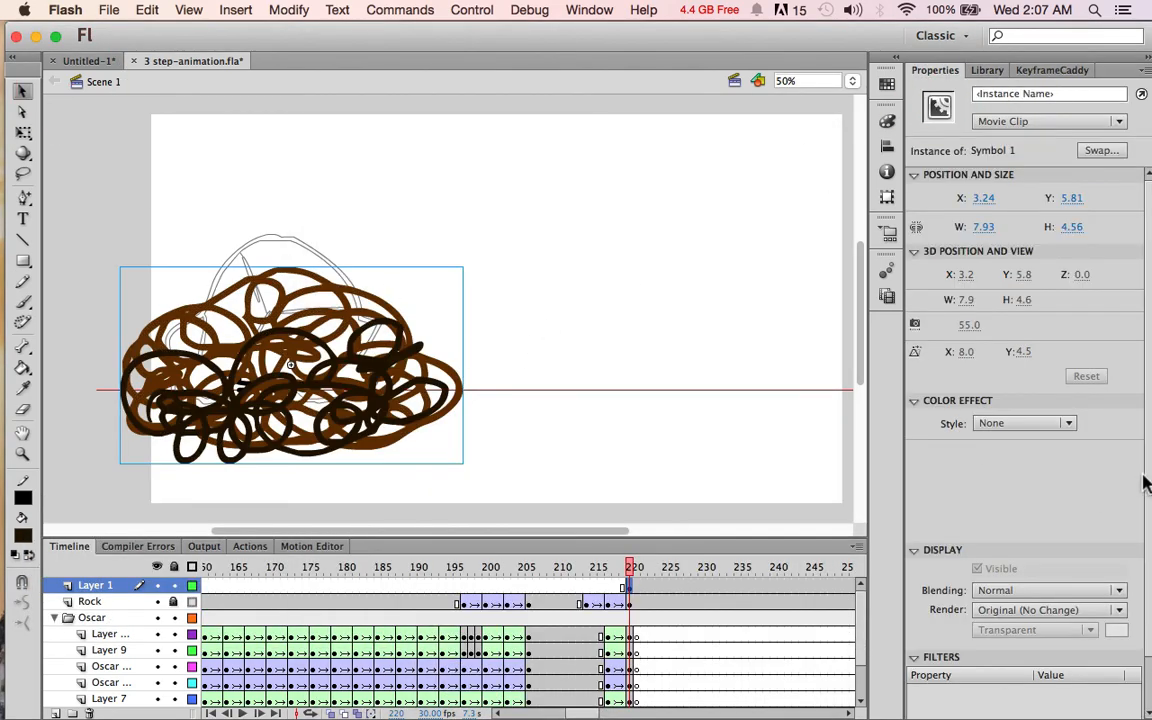
Step: Apply a strong Blur filter to the dust cloud symbol and check it on the frames around frame 220
left_click_drag(1146, 478, 1146, 535)
left_click(1048, 554)
left_click(1047, 602)
left_click(914, 712)
left_click(960, 616)
left_click_drag(1046, 654, 1130, 655)
left_click(1055, 655)
left_click(386, 411)
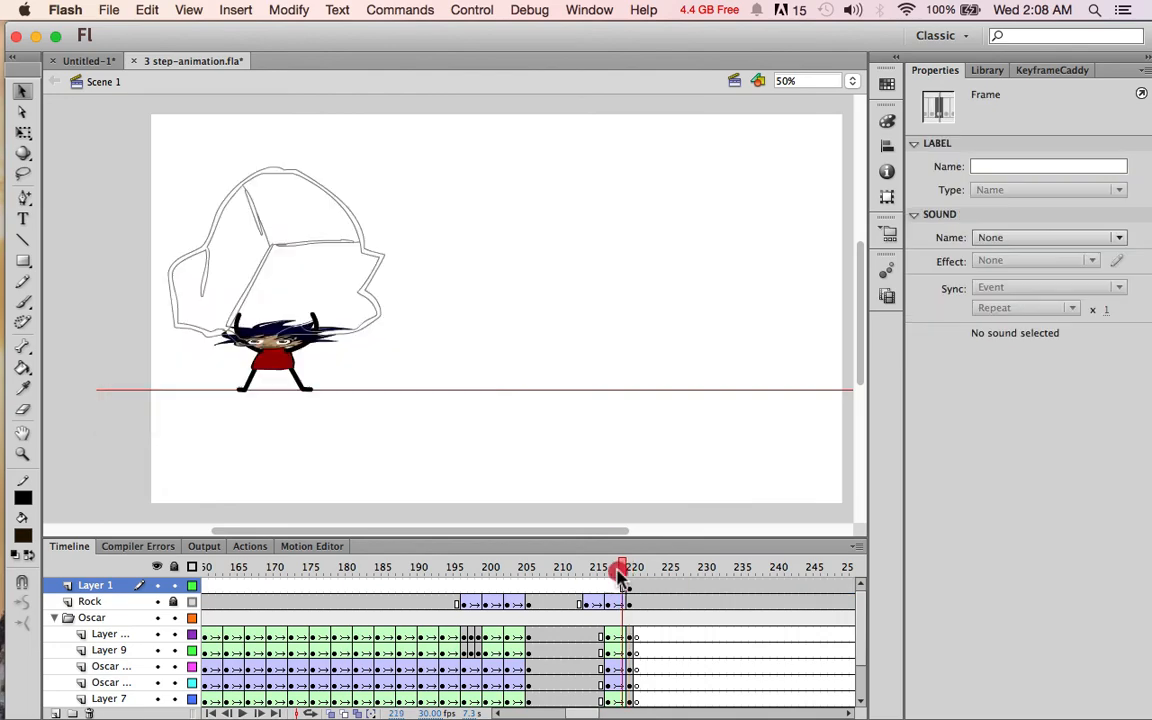
left_click(650, 567)
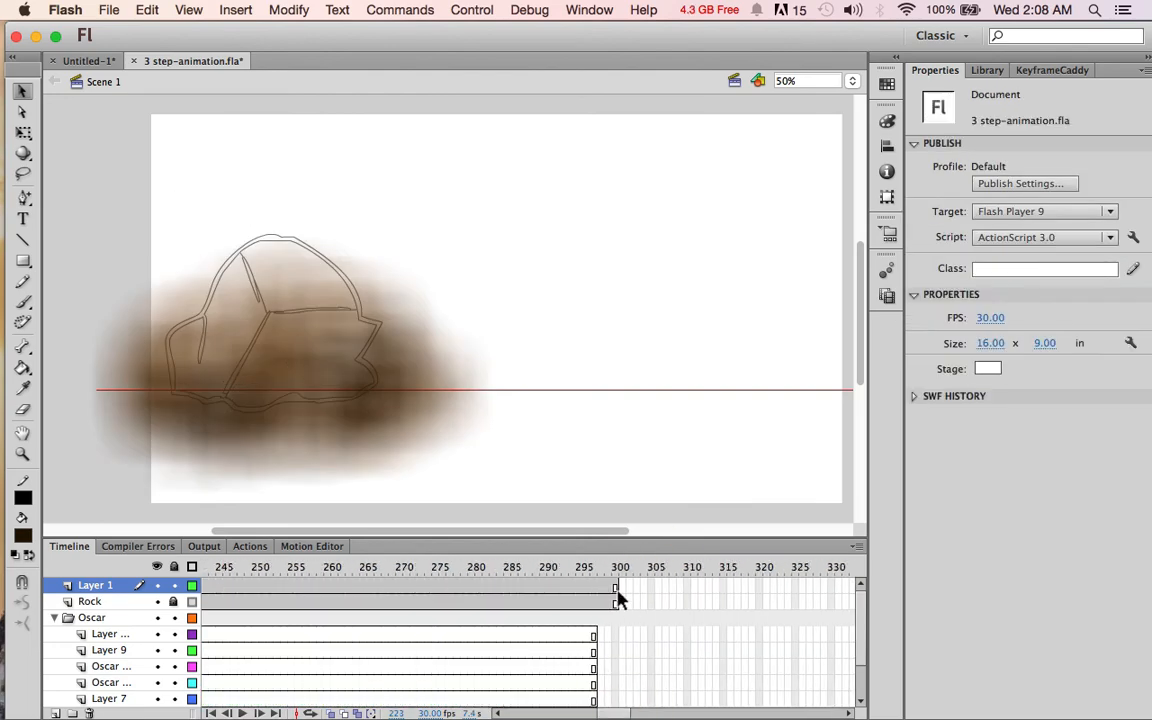
Step: Remove the surplus frames after frame 297 from Layer 1 and the Rock layer
left_click_drag(601, 606, 614, 604)
right_click(608, 603)
left_click(712, 431)
Step: Insert a keyframe for the dust cloud at frame 297 and enlarge the cloud there with Free Transform
key("F6")
key("q")
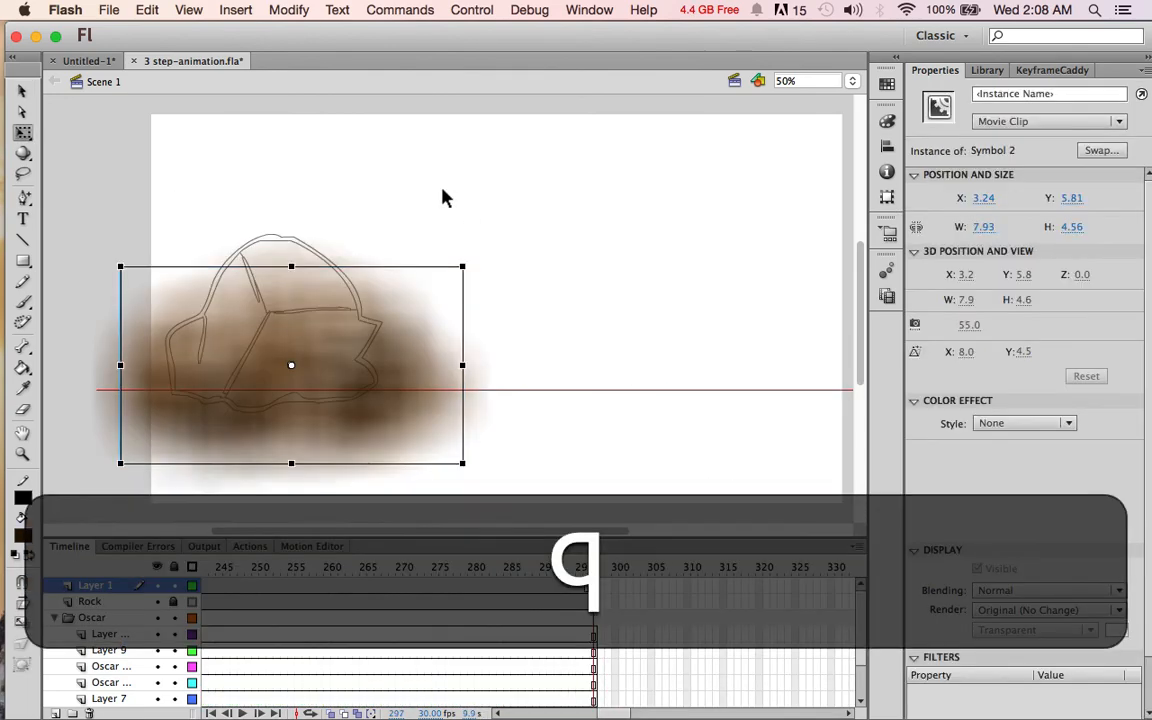
left_click_drag(463, 265, 578, 200)
left_click_drag(434, 350, 522, 308)
left_click_drag(540, 487, 498, 487)
Step: Create a classic tween on the dust cloud's span and preview the movie
right_click(538, 585)
left_click(600, 355)
key("super+Return")
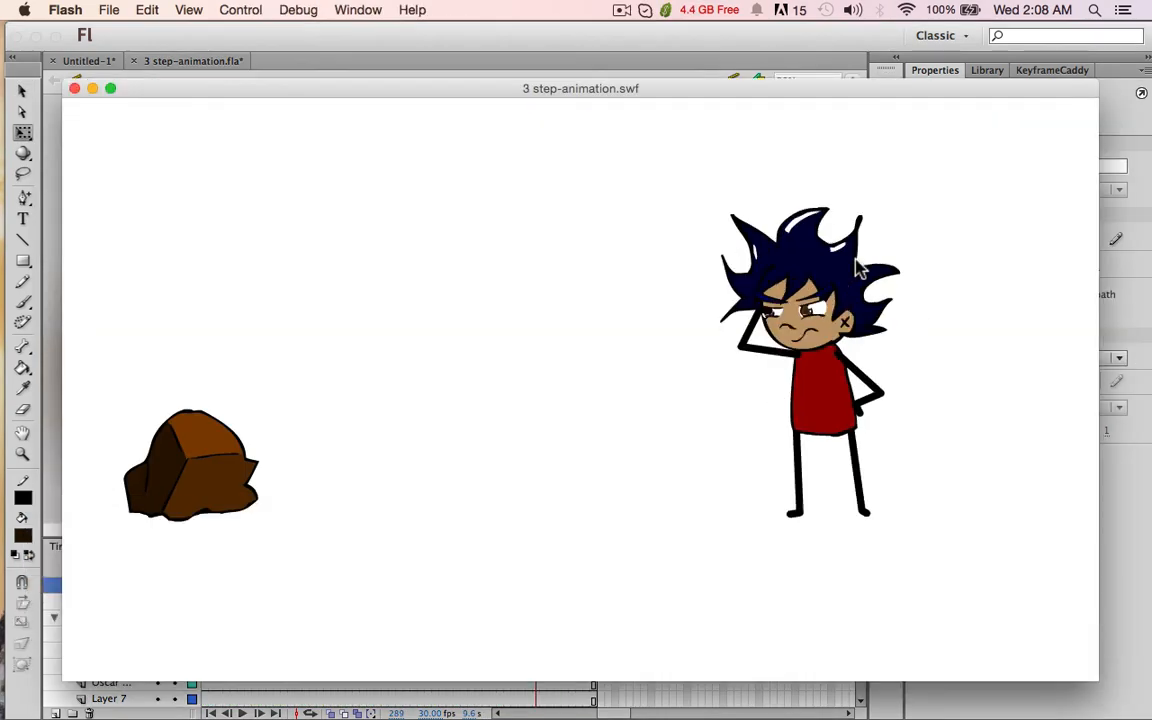
left_click(75, 88)
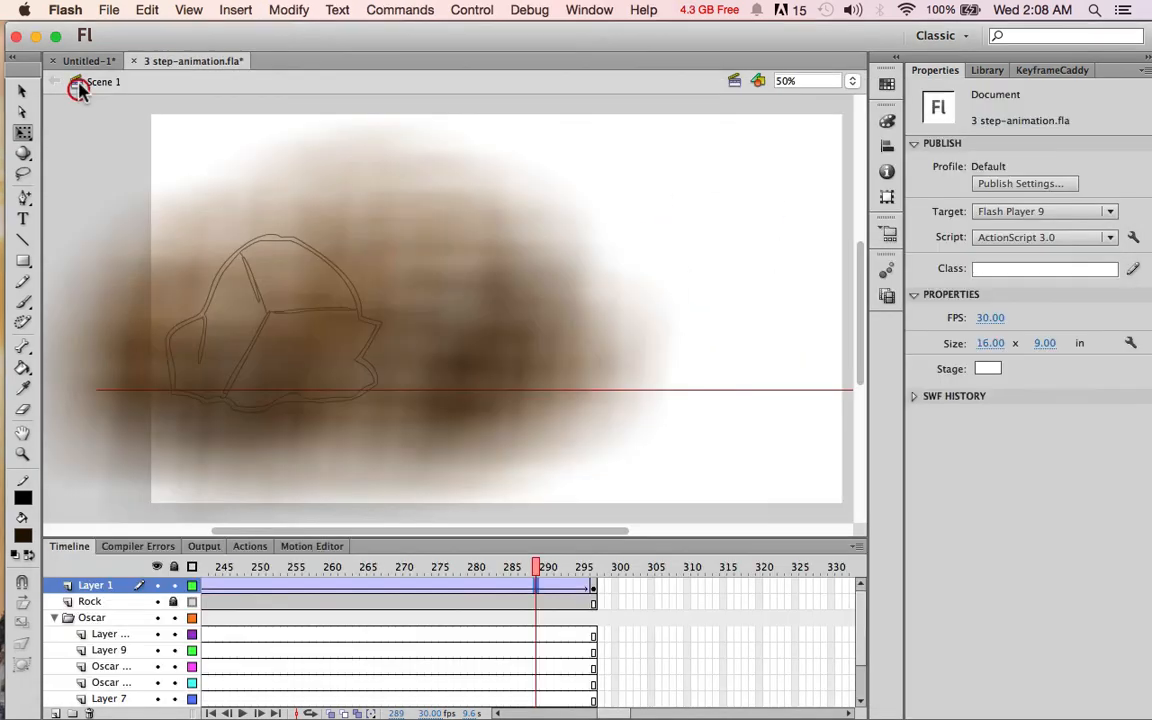
Step: Copy the keyframes of Oscar's torso layer from frame 68 to frame 131
left_click_drag(620, 713, 576, 713)
left_click(340, 650)
left_click_drag(330, 568, 476, 578)
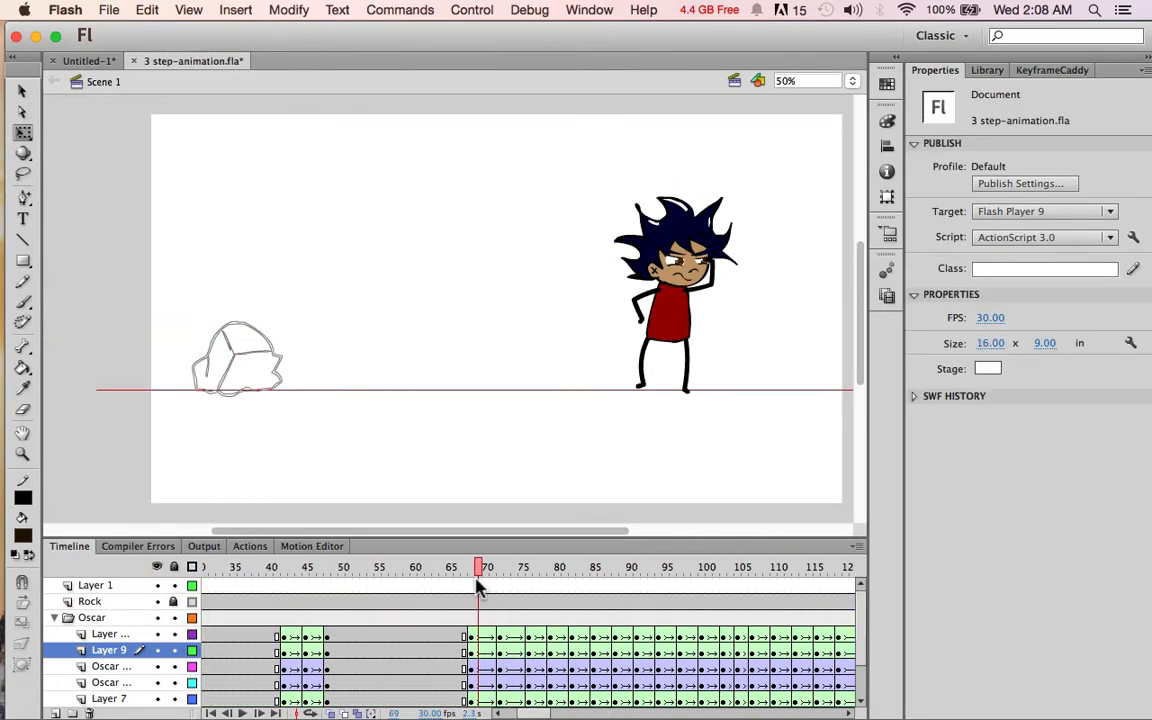
left_click(472, 668)
left_click_drag(472, 683, 635, 688)
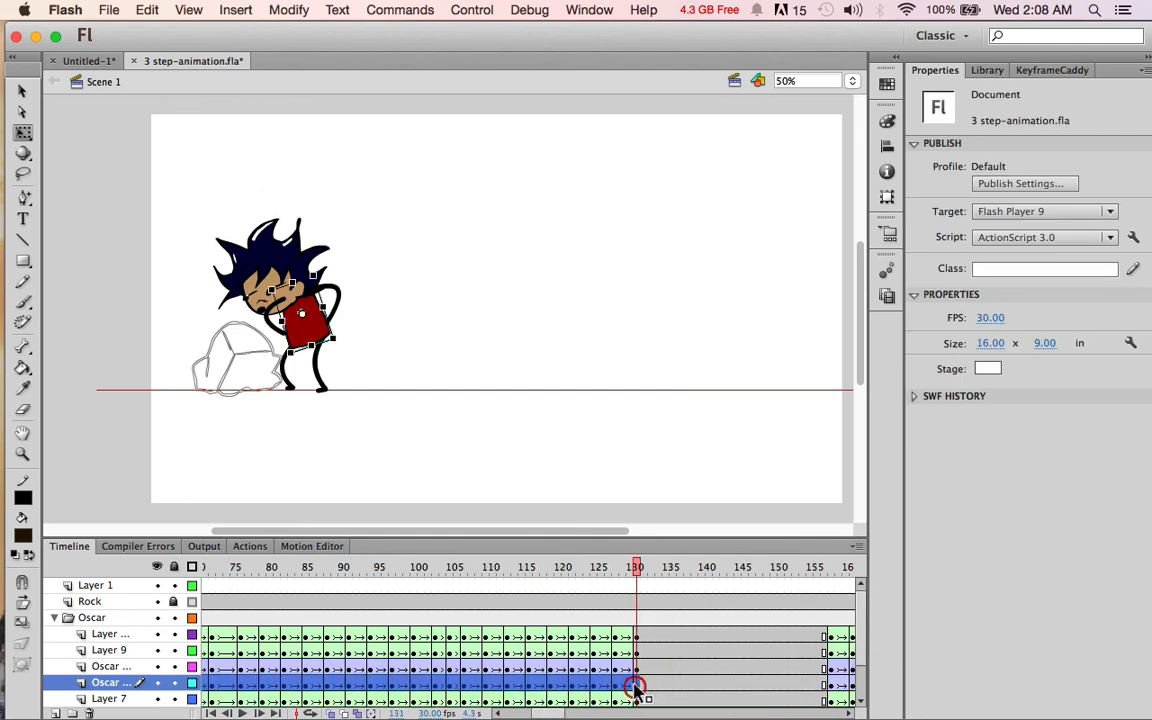
left_click_drag(640, 568, 442, 578)
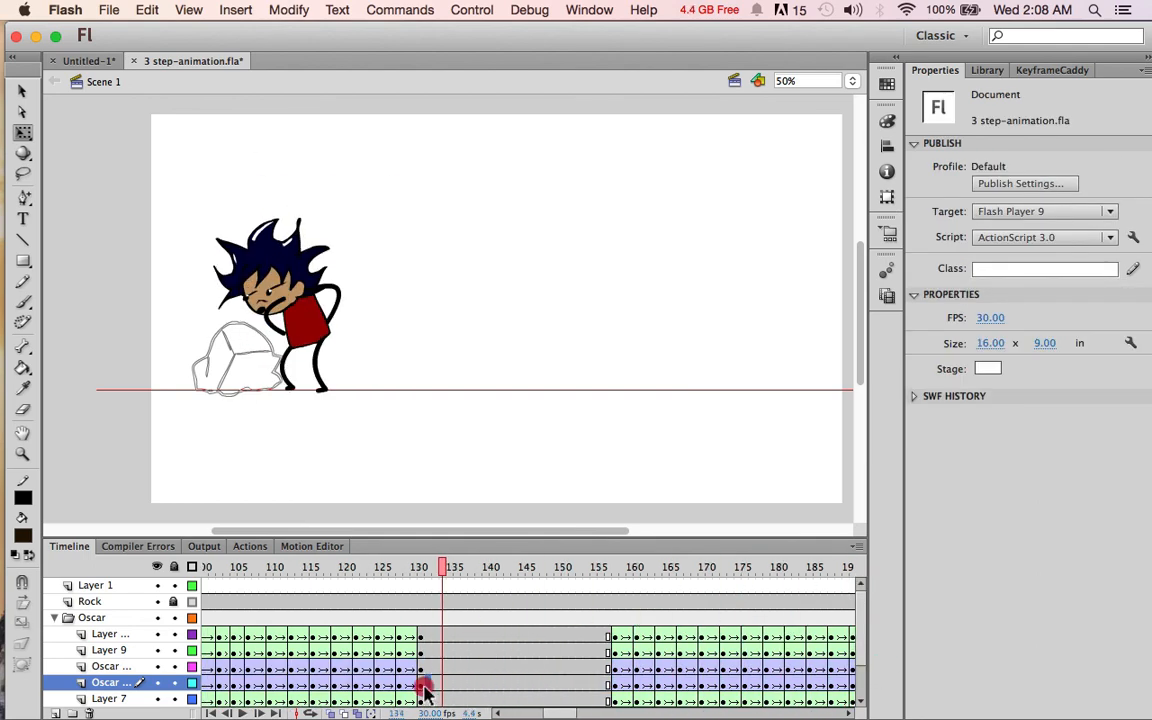
left_click_drag(424, 686, 291, 652)
right_click(488, 683)
left_click(584, 573)
Step: Add a layer above Oscar's upper layers and paste the torso frames into it from frame 68 to 131
left_click(472, 652)
left_click(470, 637)
key("super+shift+n")
scroll(748, 668, "down", 2)
right_click(334, 653)
left_click(397, 574)
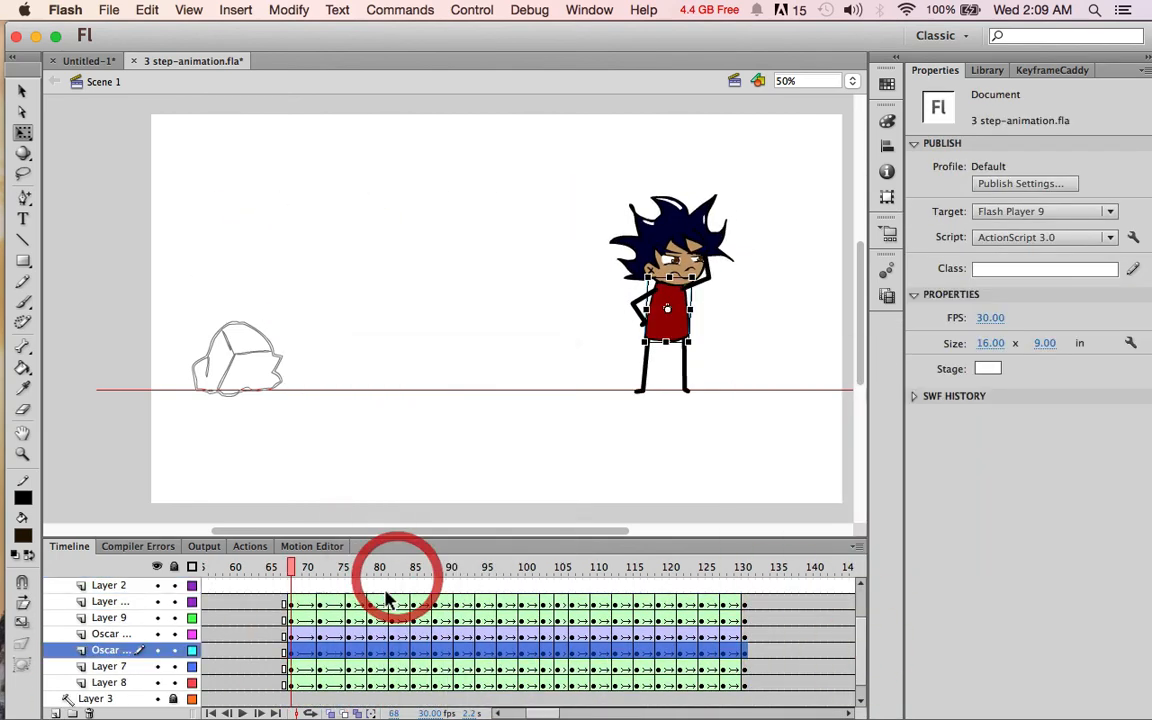
left_click_drag(291, 586, 744, 586)
right_click(744, 586)
left_click(791, 590)
left_click_drag(380, 566, 268, 566)
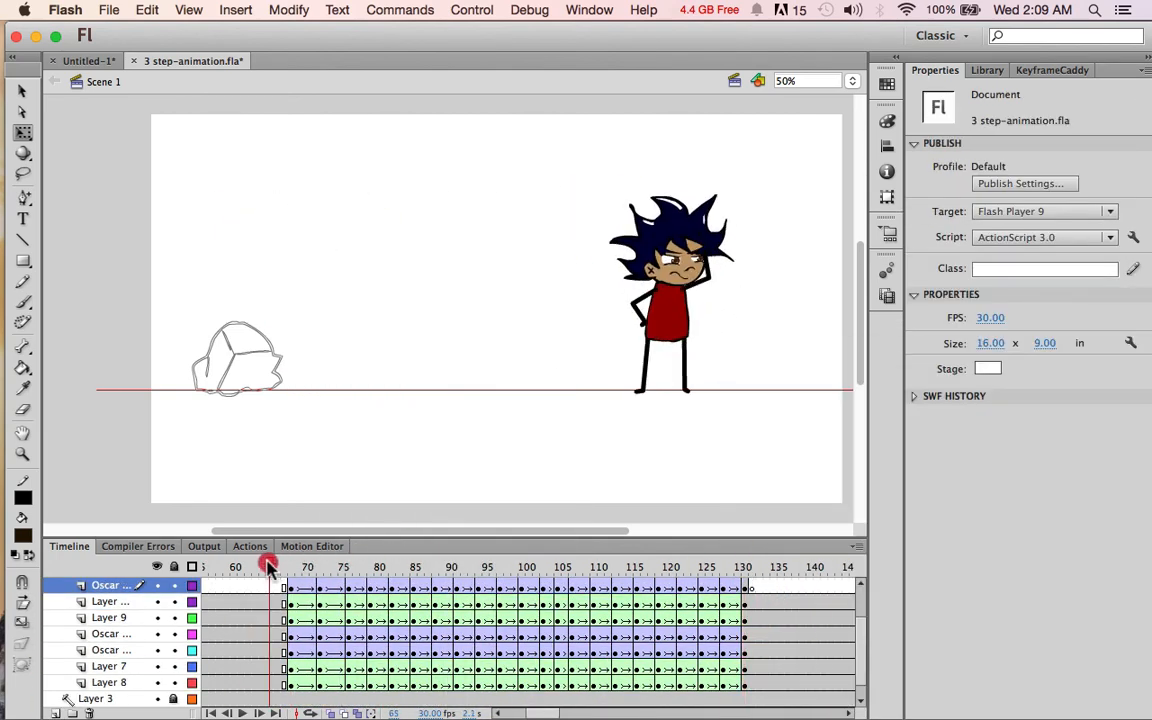
Step: Duplicate the head layer's frames 68 to 131 onto a new layer above the torso copy, ending them with a blank keyframe at frame 132
left_click_drag(292, 636, 747, 636)
mouse_move(860, 643)
left_mouse_down()
mouse_move(860, 622)
mouse_move(860, 644)
left_mouse_up()
left_click(108, 617)
left_click(56, 713)
left_click_drag(292, 652, 696, 586)
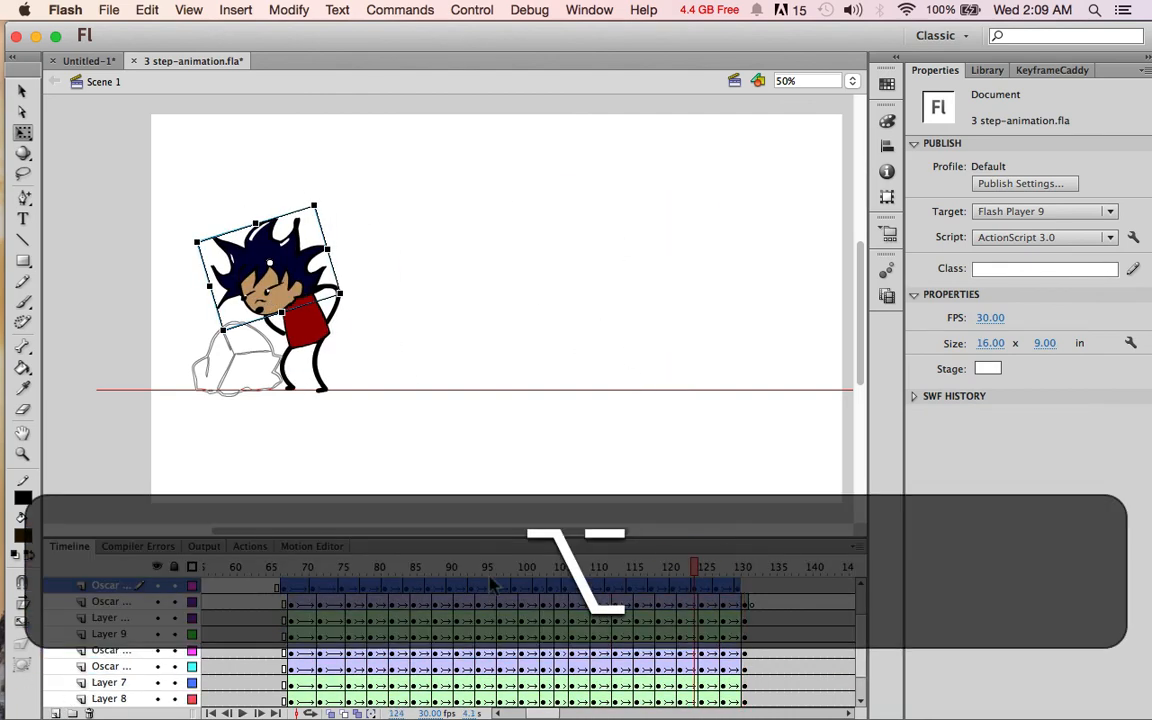
left_click(759, 584)
key("F7")
Step: Move Layer 9 above the duplicated head and torso layers and insert a blank keyframe on it at frame 132
left_click_drag(759, 566, 393, 566)
left_click(297, 621)
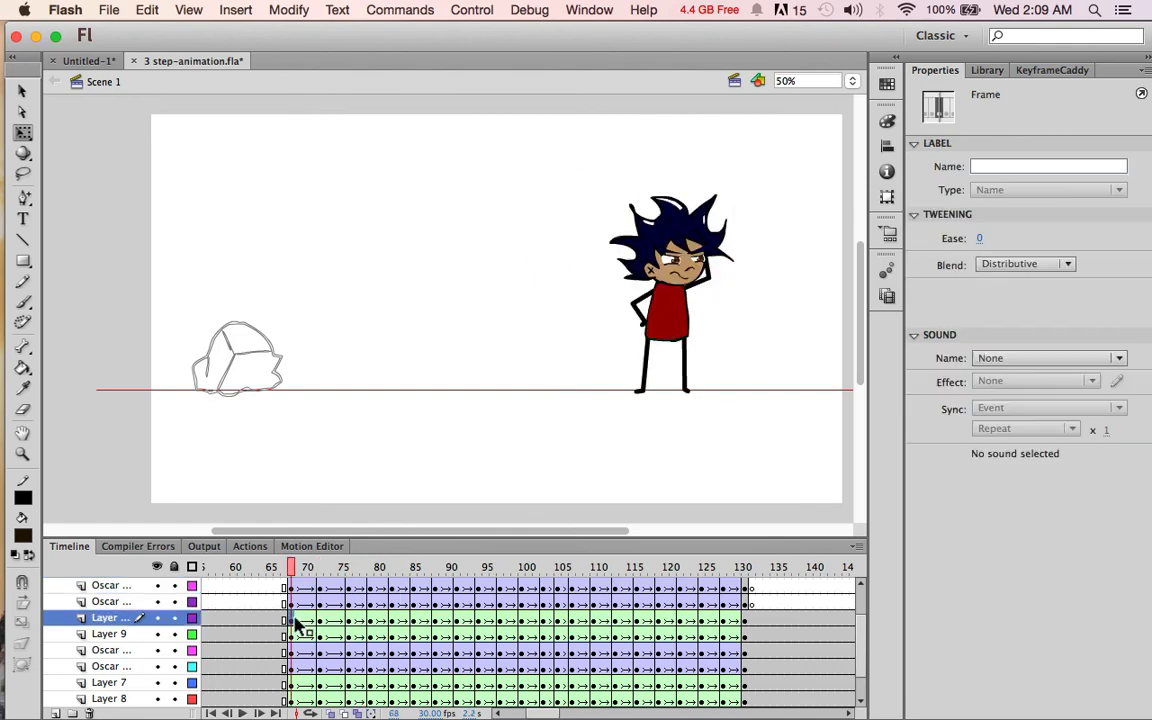
left_click_drag(125, 627, 117, 570)
left_click_drag(250, 573, 848, 570)
left_click(572, 588)
key("F7")
Step: Try clearing the blank keyframe at frame 132 on the duplicated head layer, check the following frames, and undo the changes
left_click_drag(572, 568, 543, 588)
left_click(568, 603)
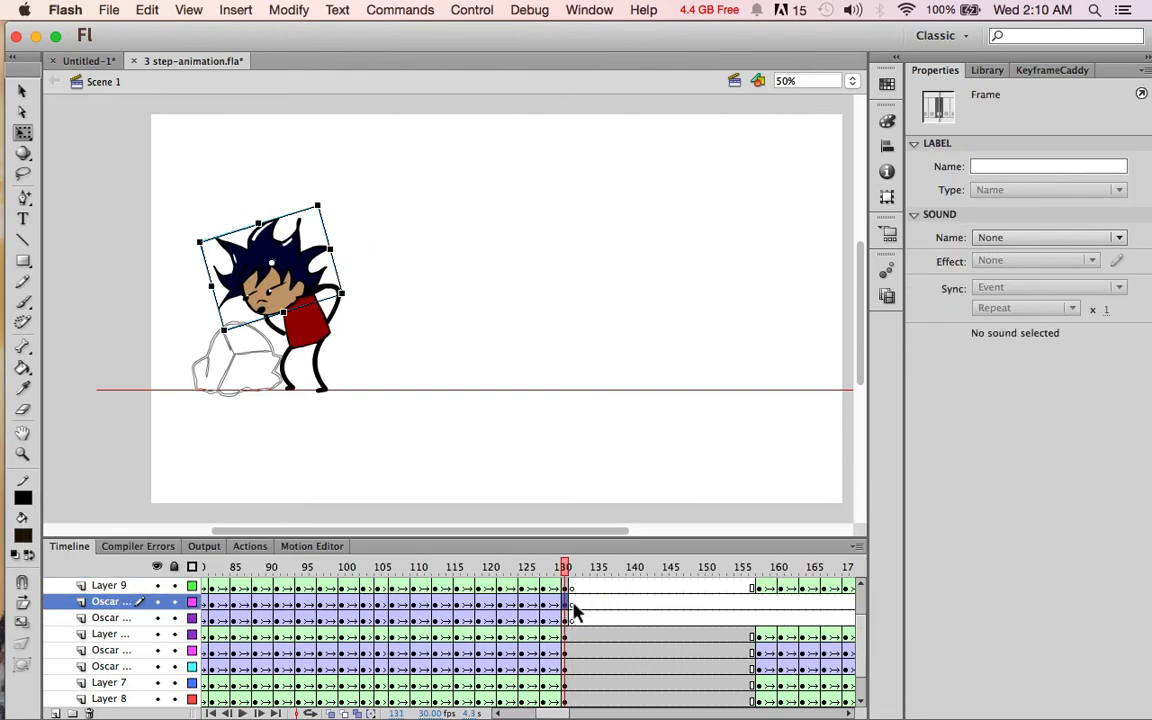
right_click(571, 603)
left_click(657, 498)
left_click_drag(622, 570, 562, 584)
left_click(571, 602)
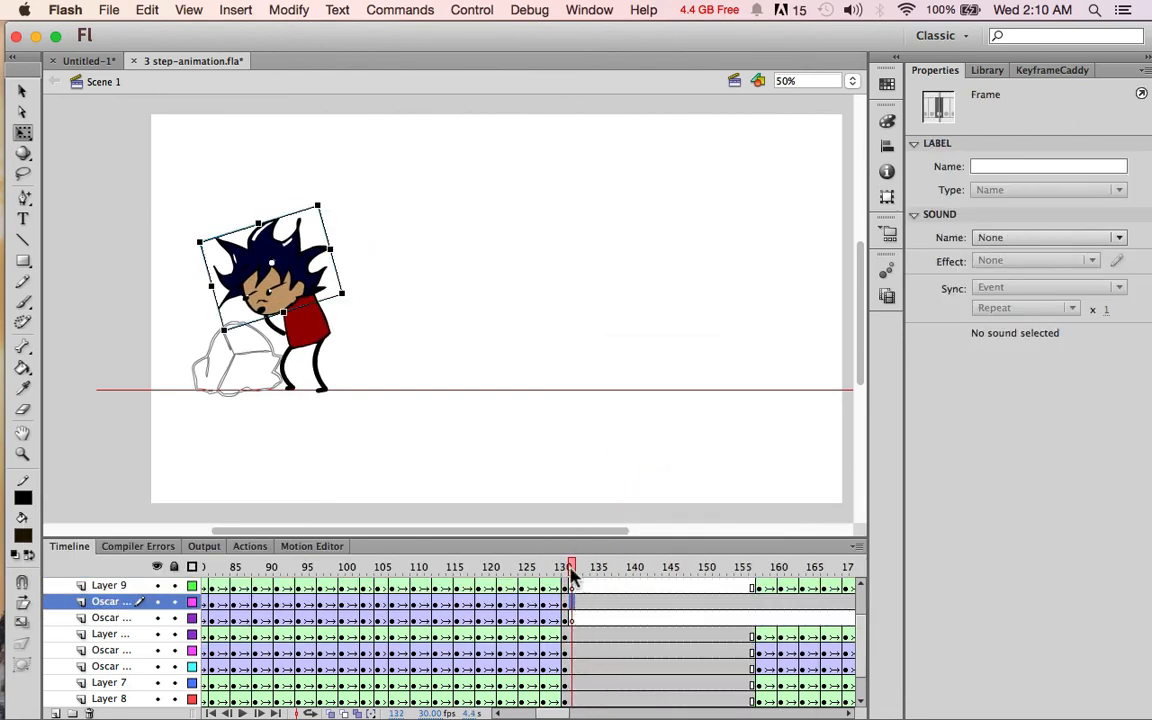
left_click(572, 572)
mouse_move(853, 635)
left_mouse_down()
mouse_move(851, 595)
mouse_move(853, 636)
left_mouse_up()
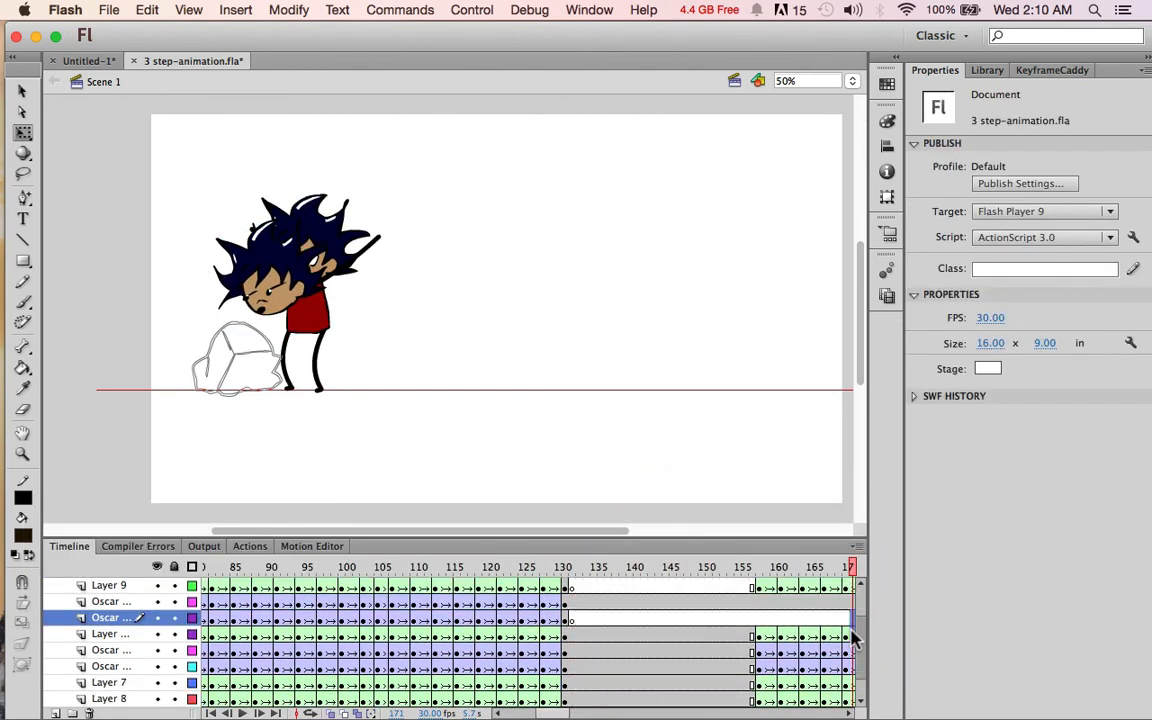
key("super+z")
mouse_move(572, 573)
left_mouse_down()
mouse_move(602, 609)
mouse_move(554, 584)
mouse_move(566, 586)
left_mouse_up()
key("super+z")
key("super+z")
Step: Clear the keyframe at frame 132 on the duplicated head layer and review the frames that follow
left_click(568, 651)
right_click(571, 636)
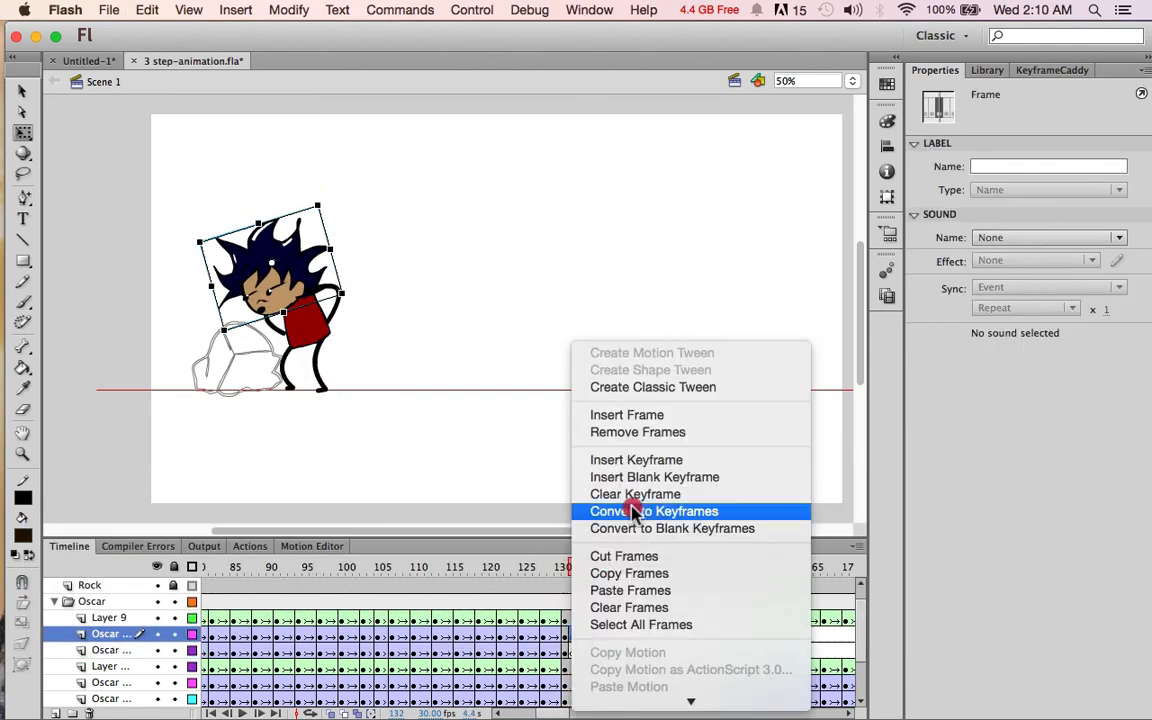
left_click(634, 496)
left_click_drag(640, 571, 668, 602)
left_click_drag(760, 640, 718, 560)
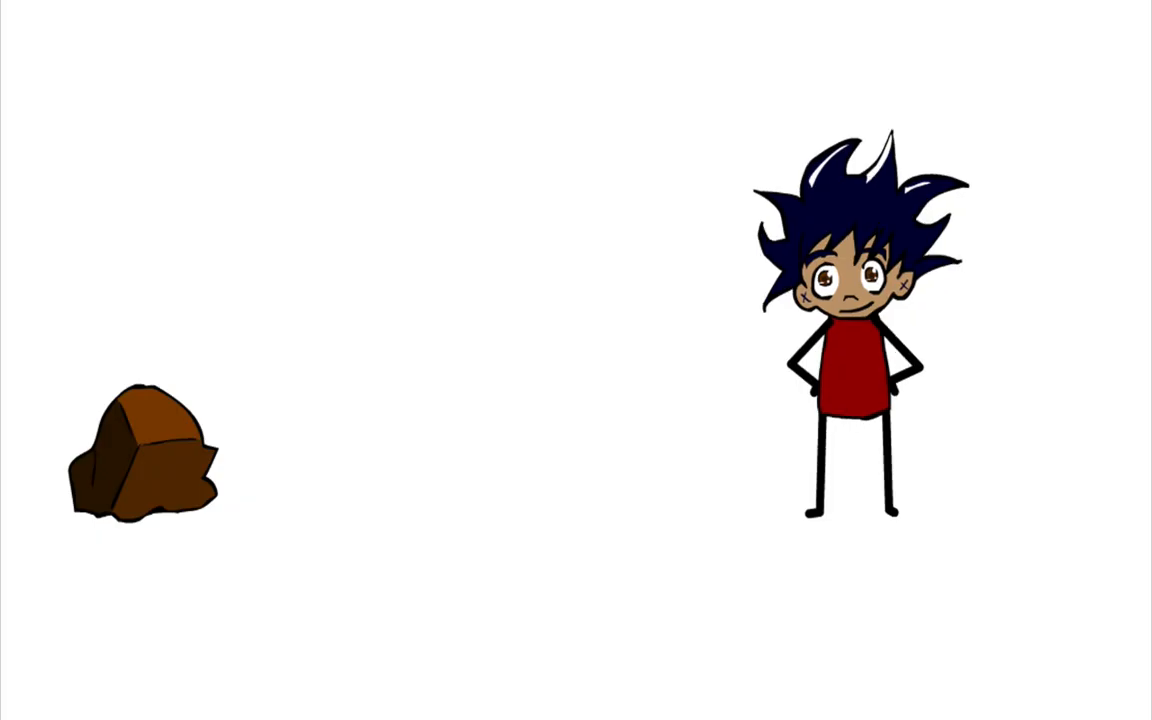